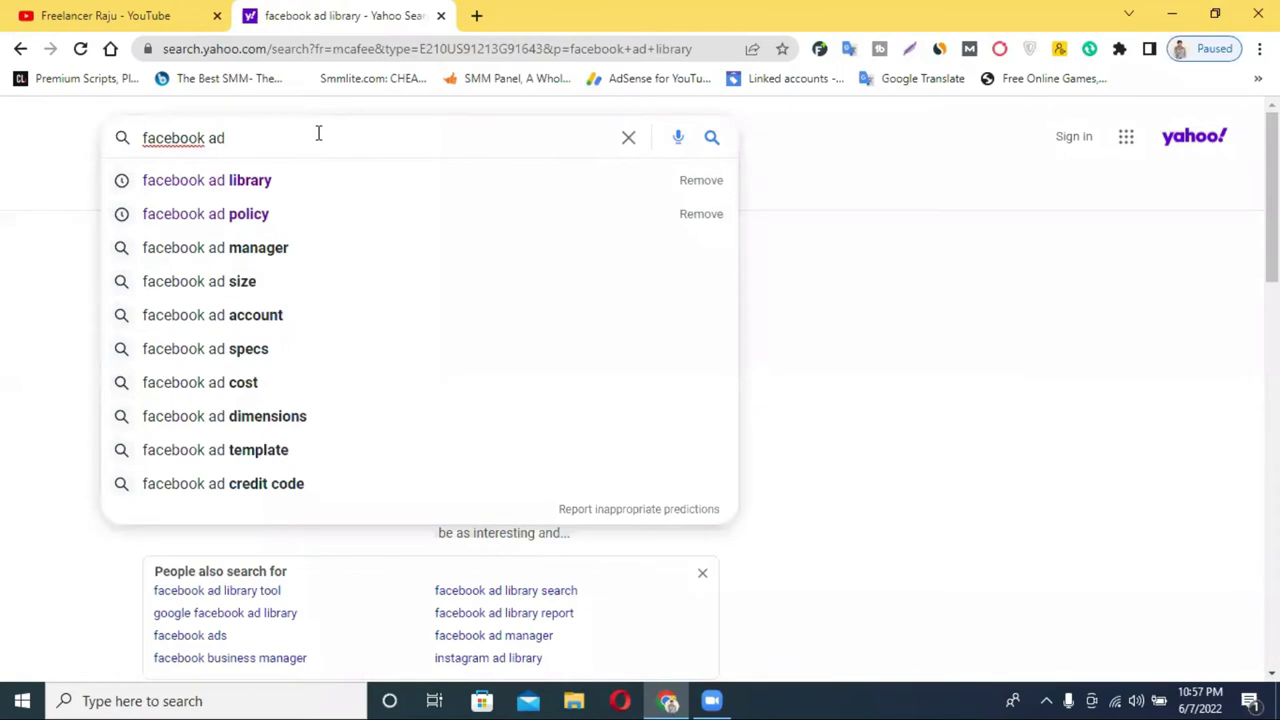
- Search the web for "facebook ad manager", open the Facebook Ads Manager page, and close the search results tab
left_click(265, 250)
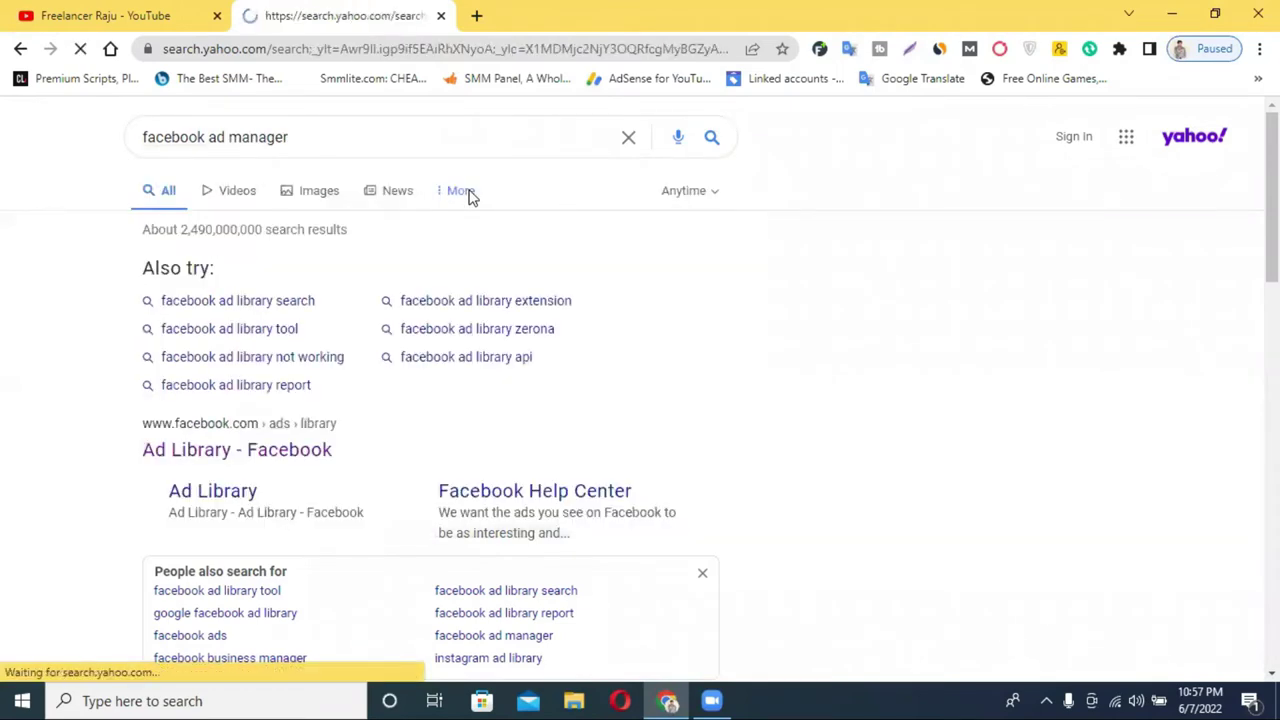
left_click(240, 452)
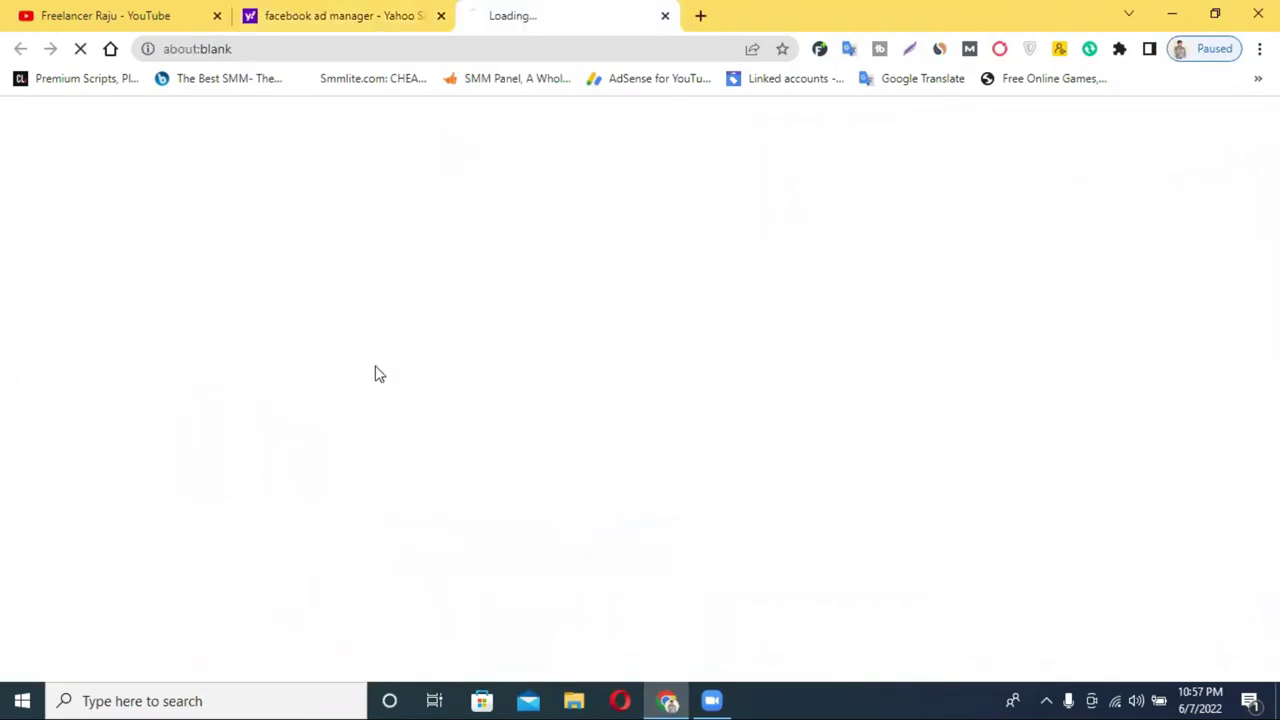
left_click(349, 12)
left_click(509, 12)
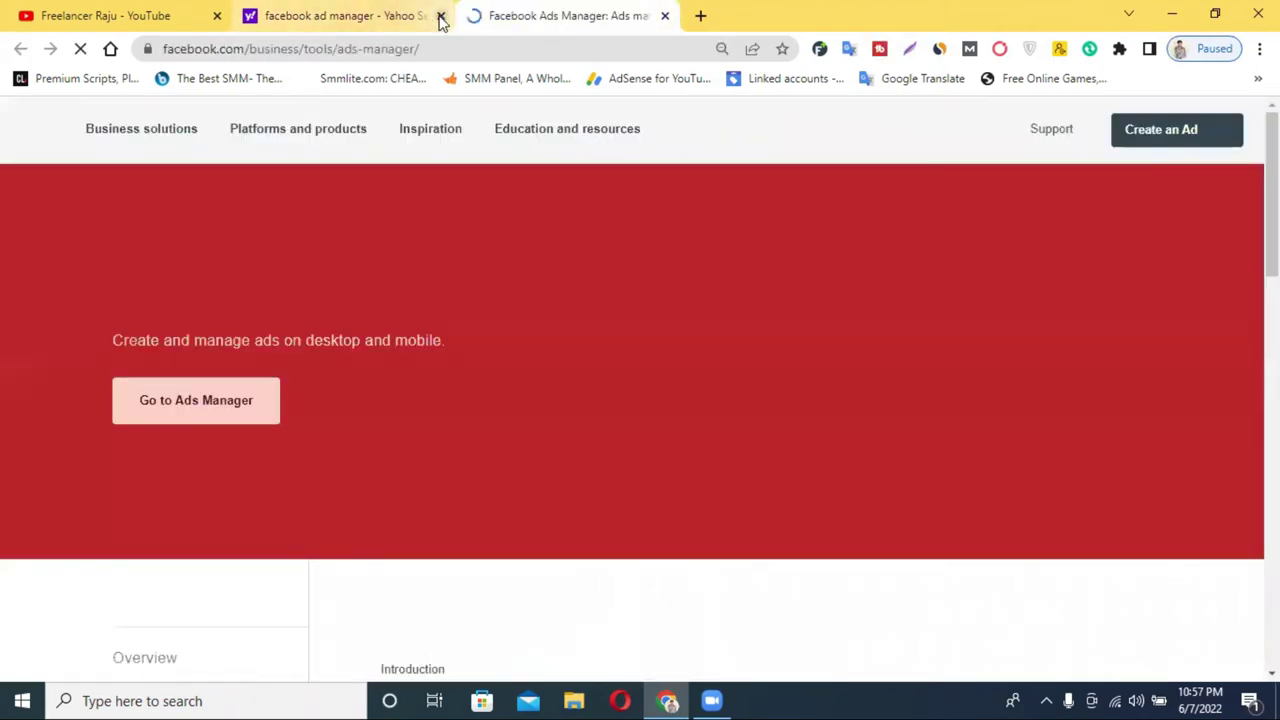
left_click(441, 15)
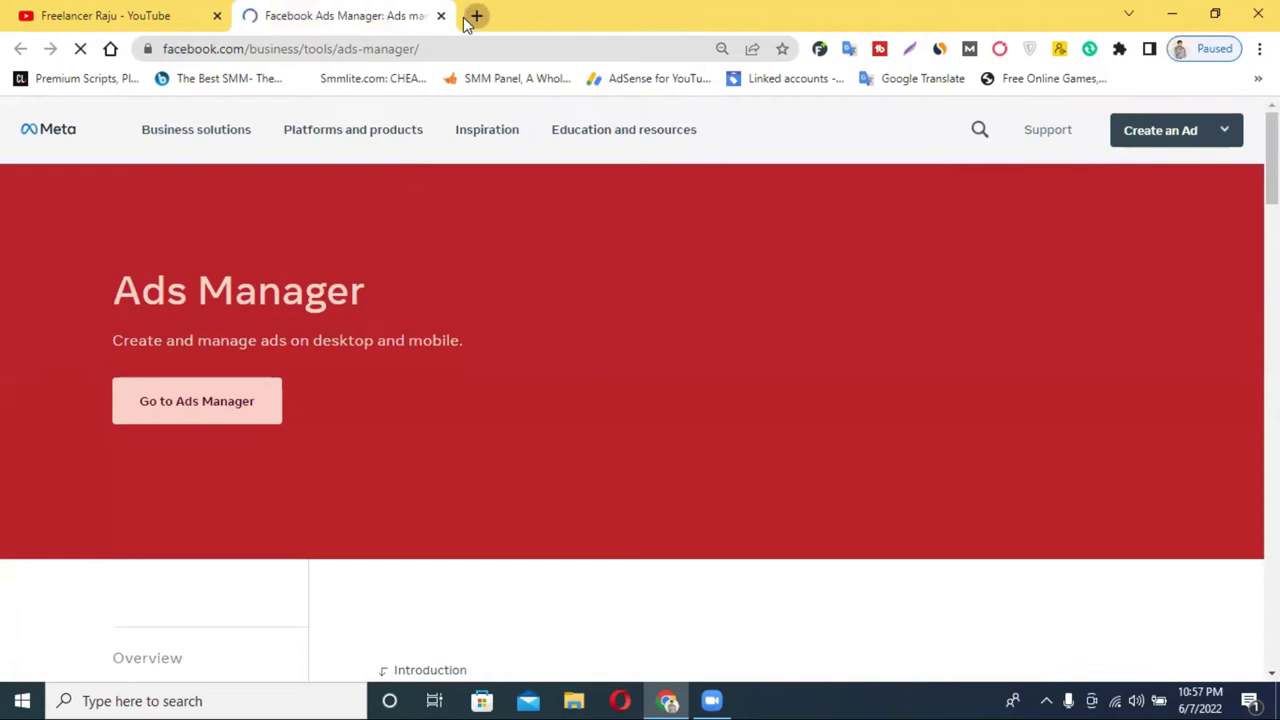
- Open the Facebook Ads Manager campaigns page in a new tab and close the Ads Manager overview tab
left_click(476, 15)
type("fac")
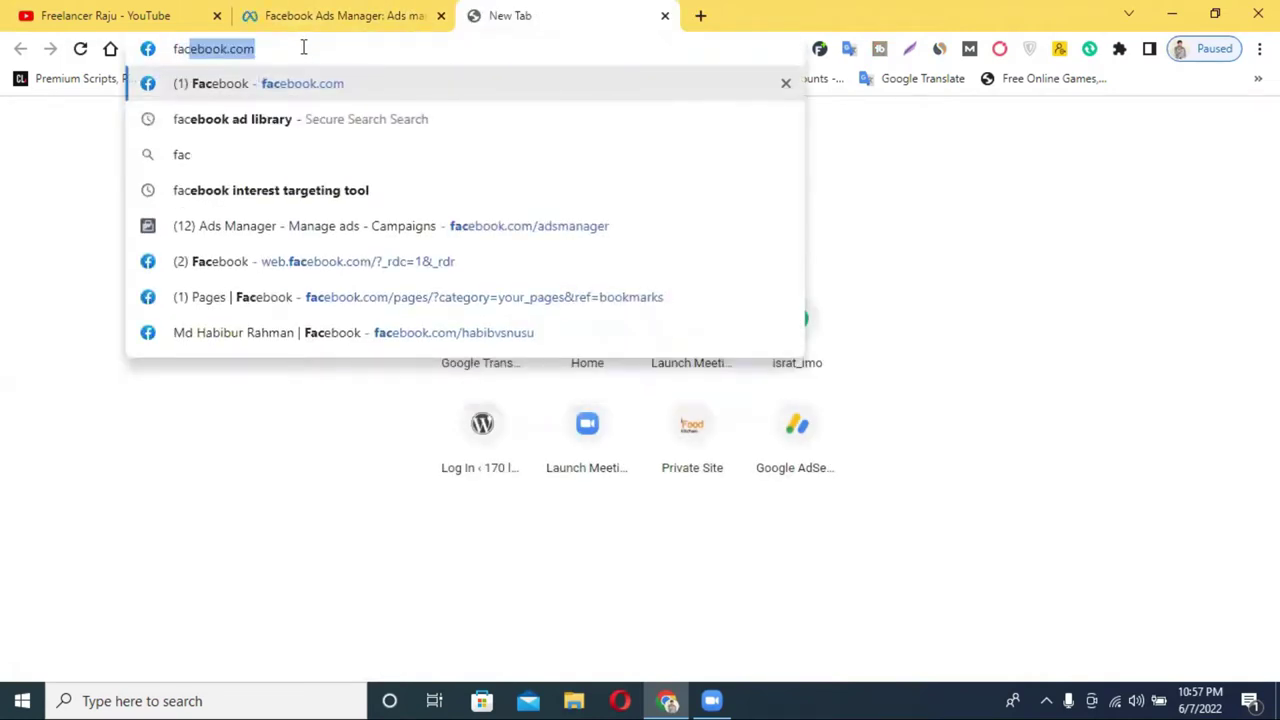
left_click(303, 47)
left_click(551, 190)
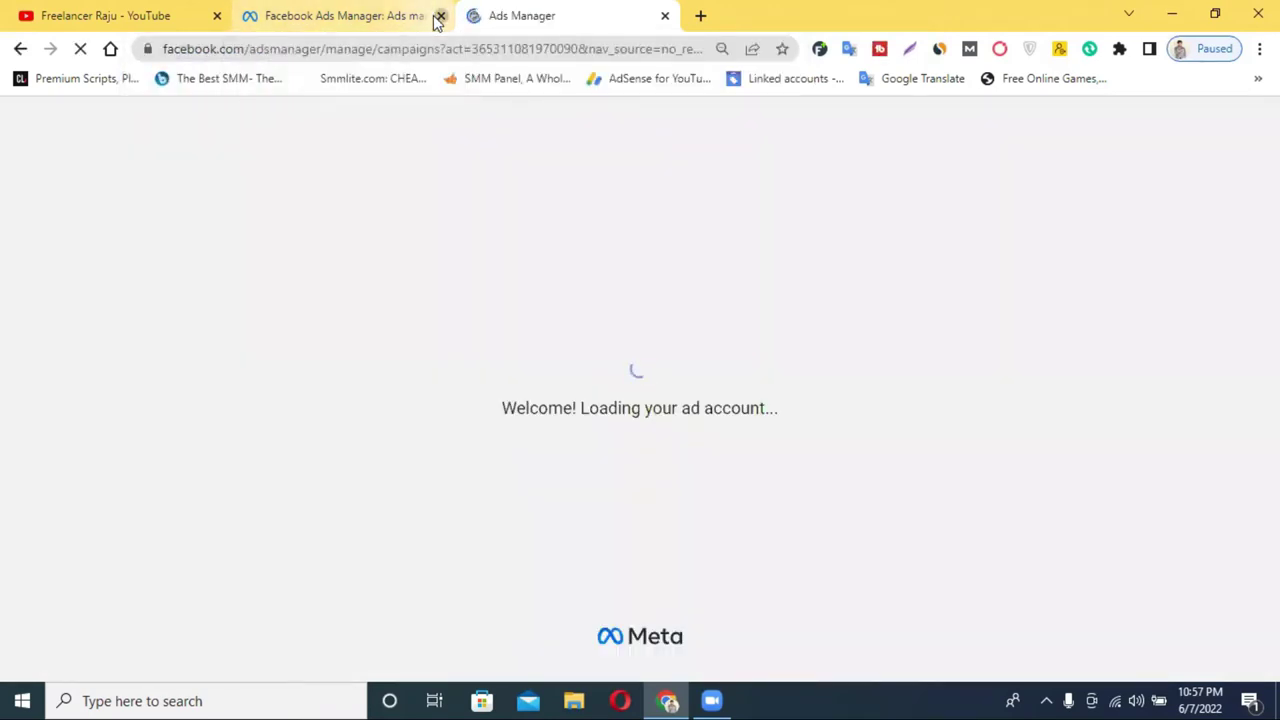
left_click(440, 16)
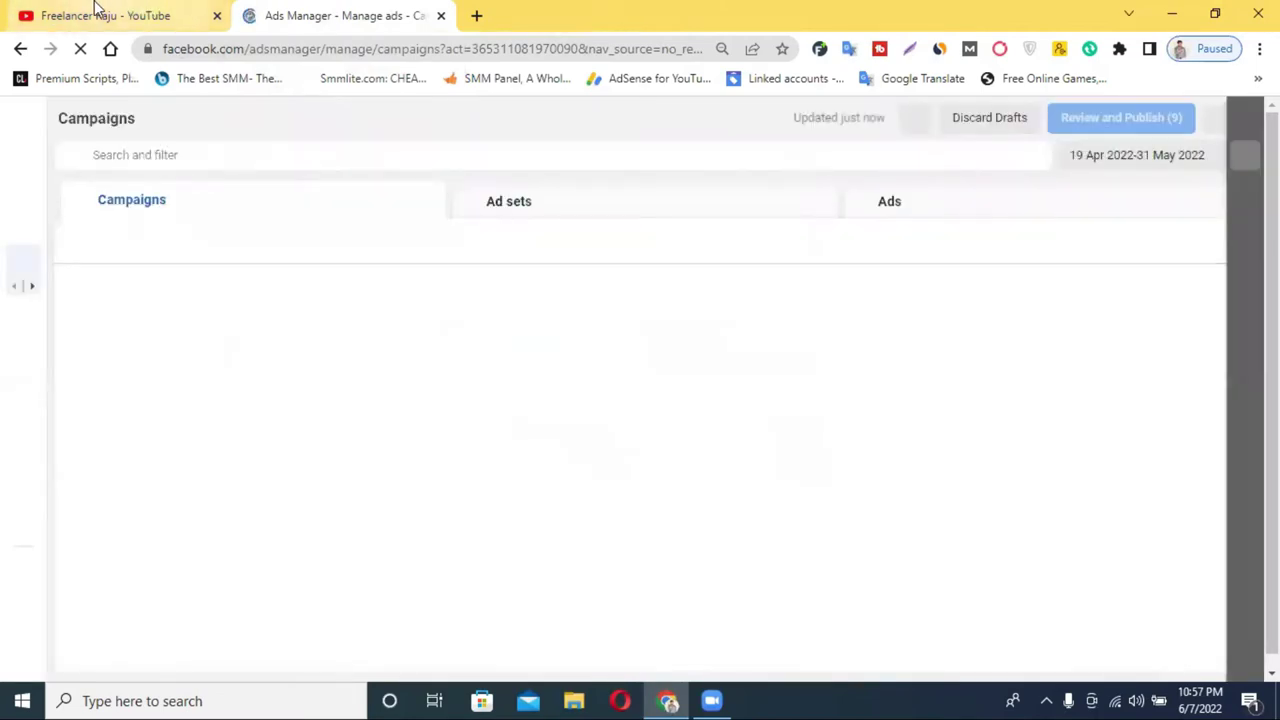
left_click(100, 14)
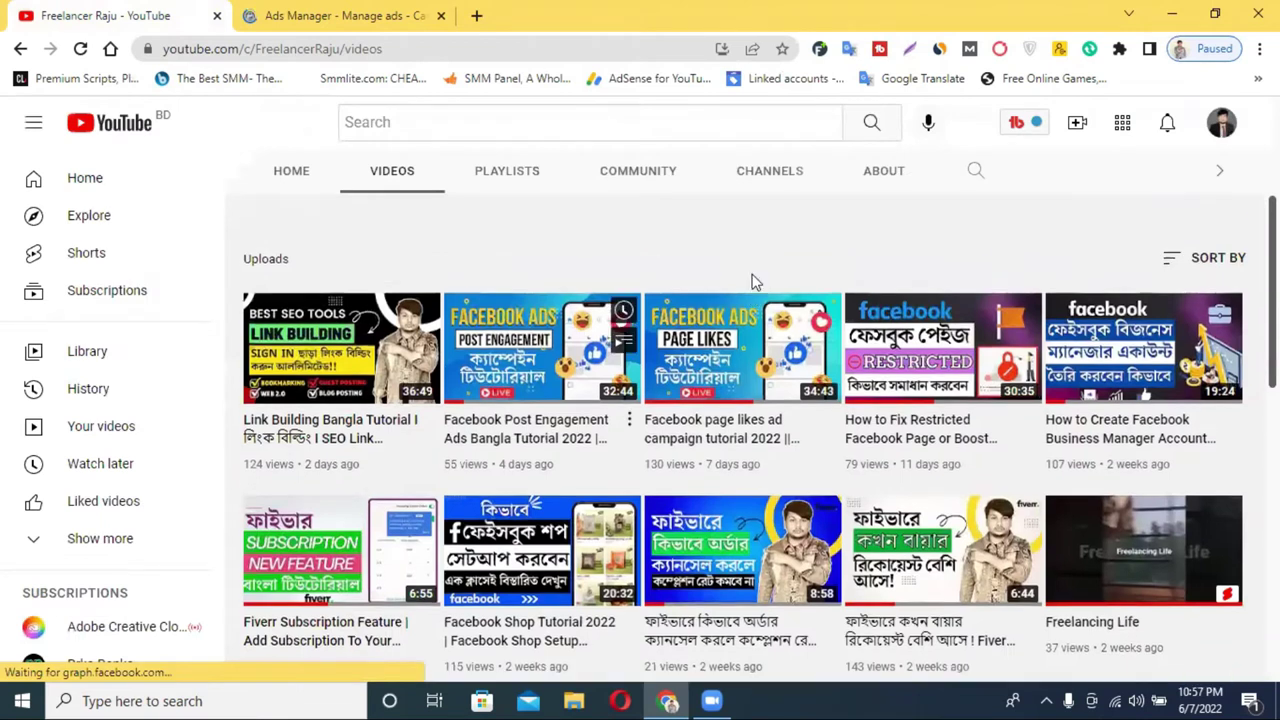
key("ctrl+Tab")
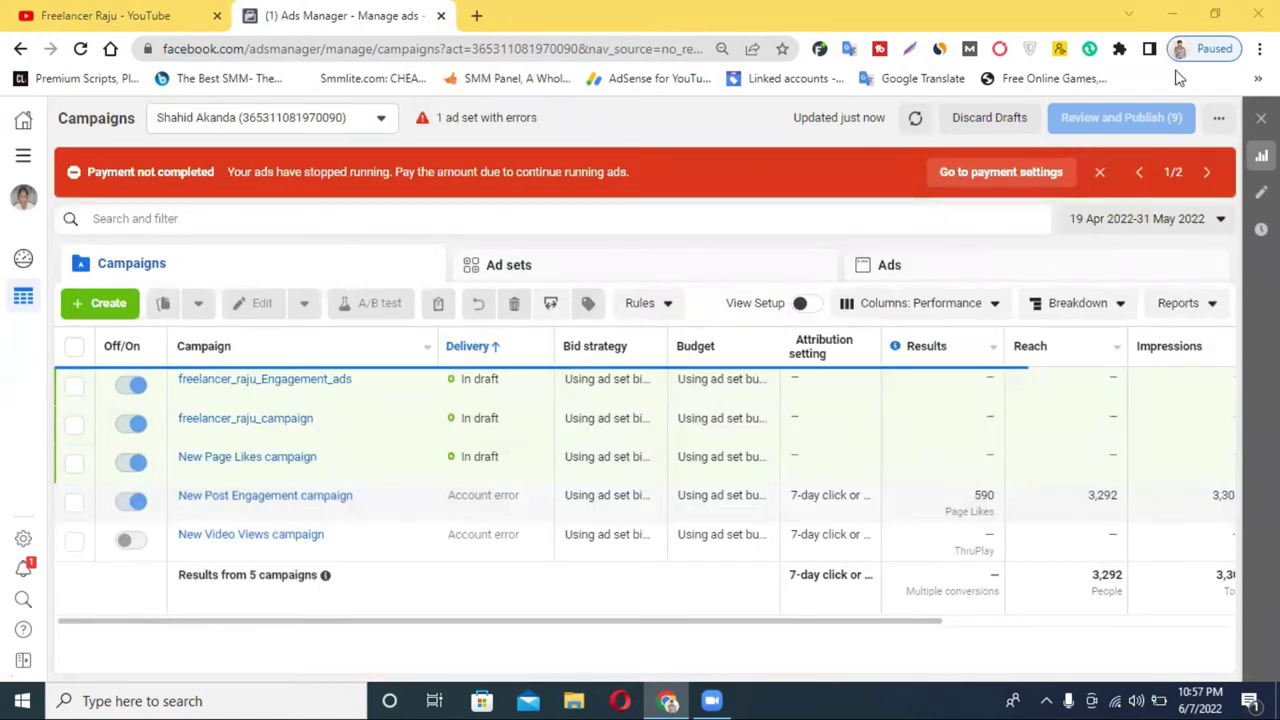
- Switch Ads Manager to the fashion io ad account
left_click(318, 118)
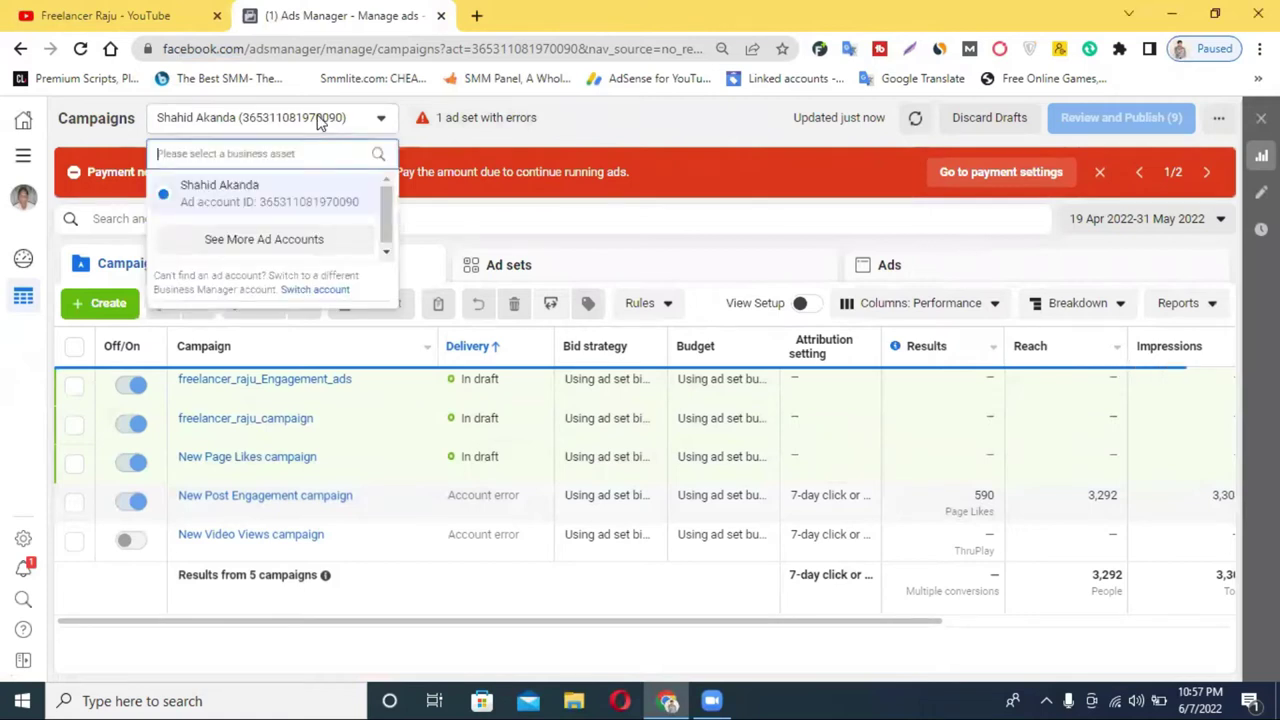
left_click(255, 247)
left_click(240, 306)
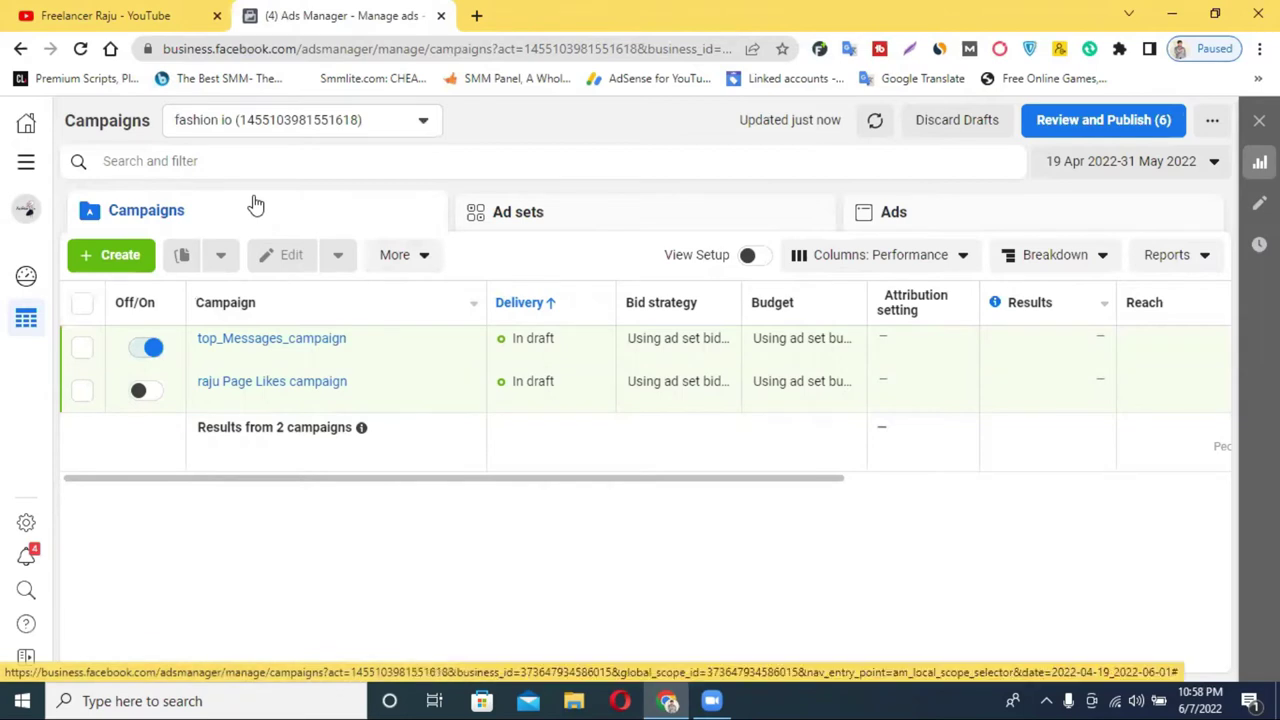
- Open the Billing page of the fashion io ad account in a separate tab
left_click(26, 170)
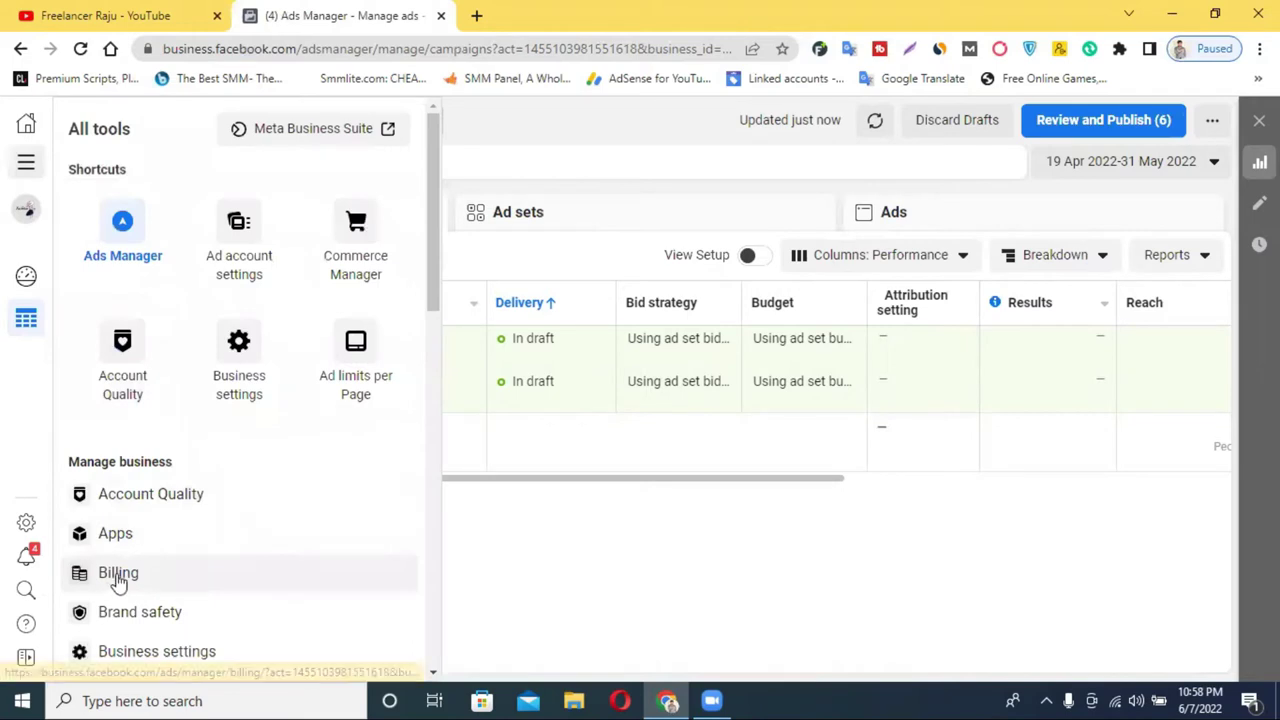
right_click(130, 572)
left_click(197, 445)
middle_click(105, 578)
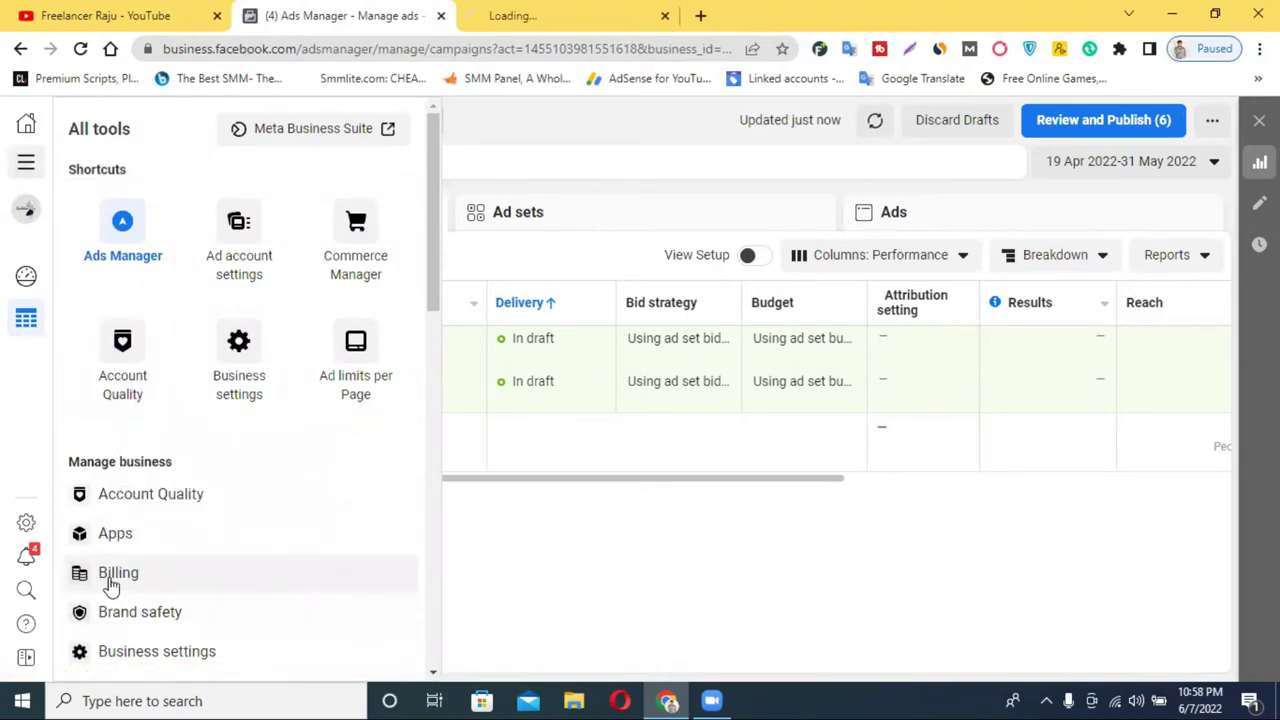
left_click(567, 12)
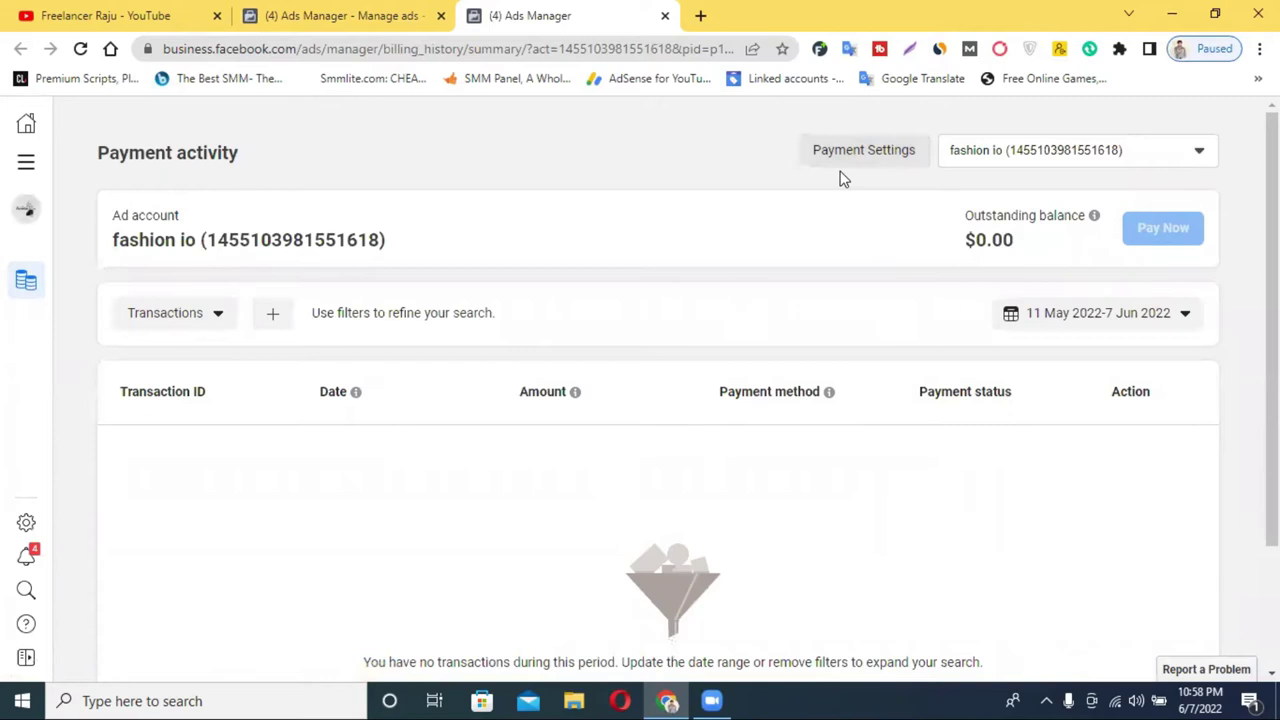
- Examine the outstanding balance and transaction list on the fashion io Payment activity page
scroll(560, 323, "down", 2)
scroll(560, 323, "up", 2)
left_click(27, 163)
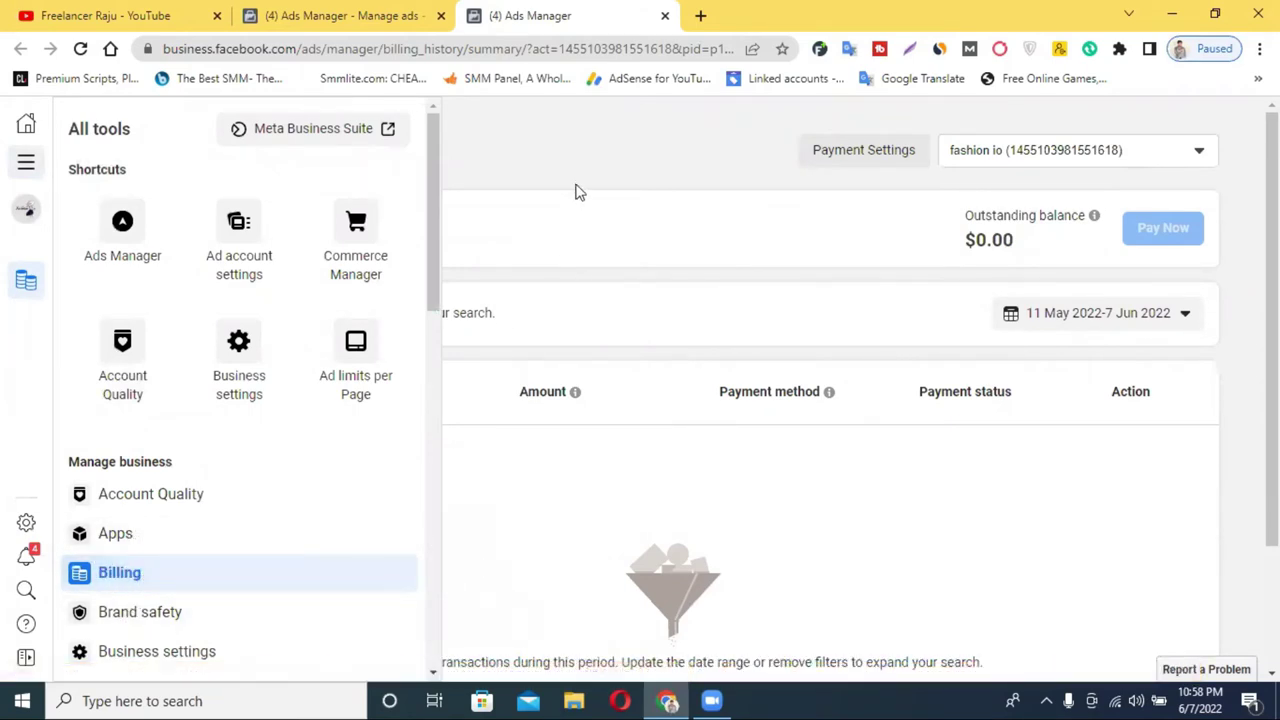
left_click(685, 168)
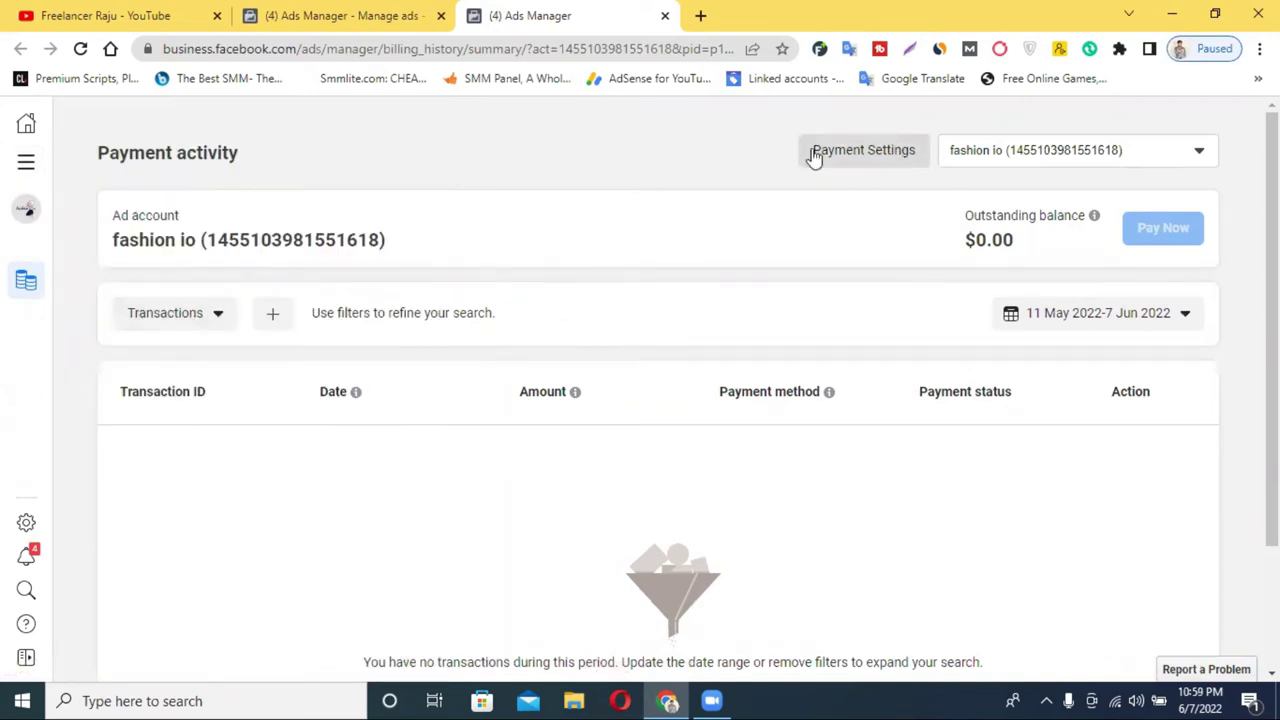
scroll(520, 386, "down", 2)
scroll(503, 402, "up", 1)
scroll(503, 402, "up", 1)
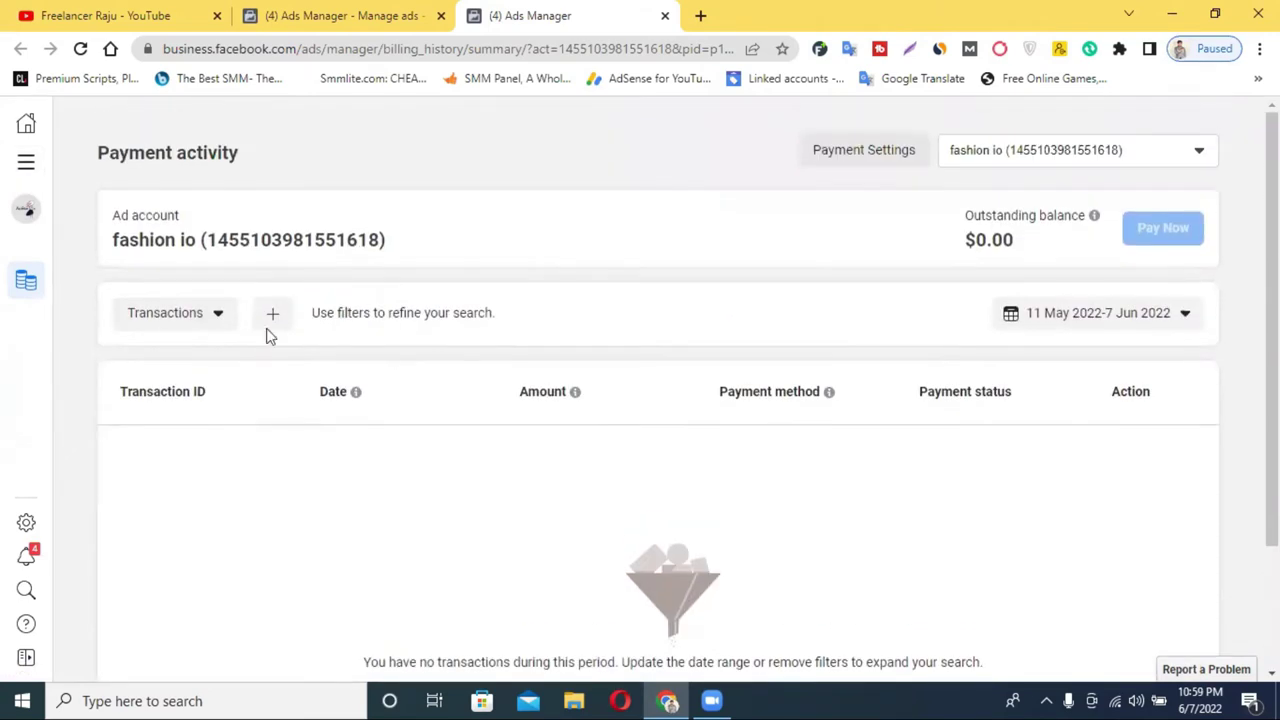
- Open the payment settings, dismiss the missing edit permissions notice, and return to the campaigns page with the billing tab closed
left_click(851, 162)
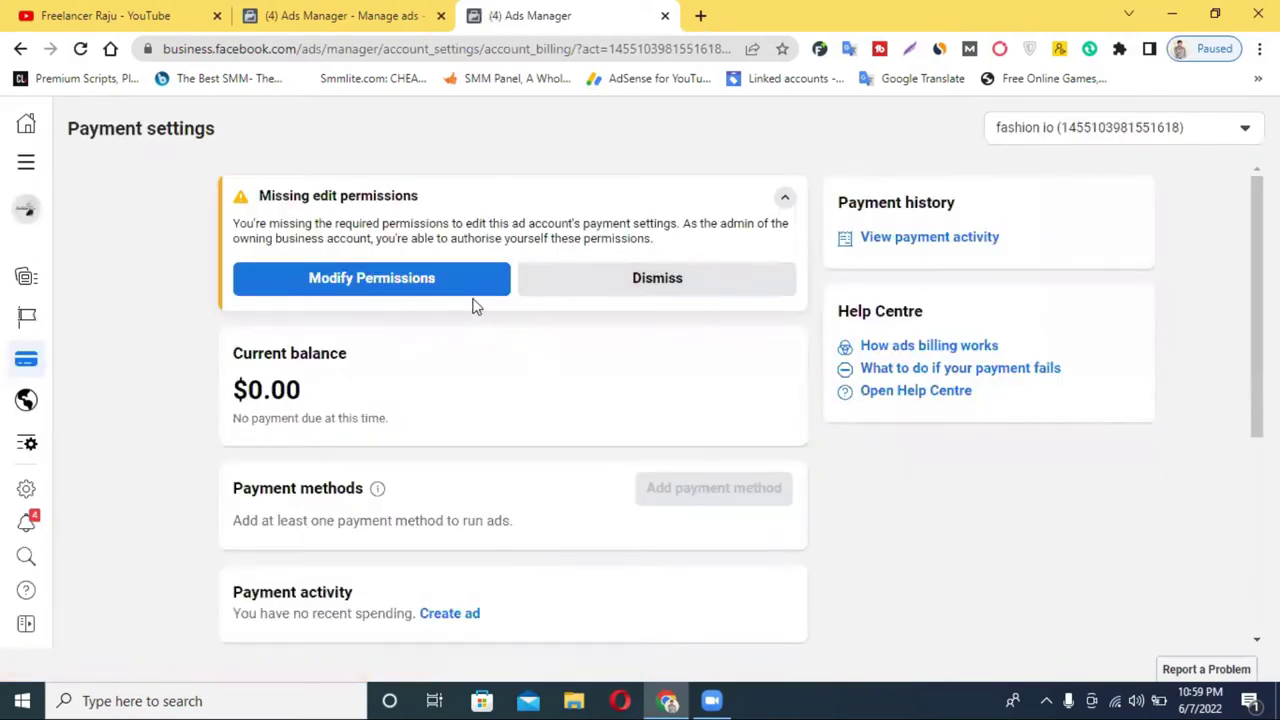
scroll(597, 303, "down", 3)
scroll(598, 304, "up", 3)
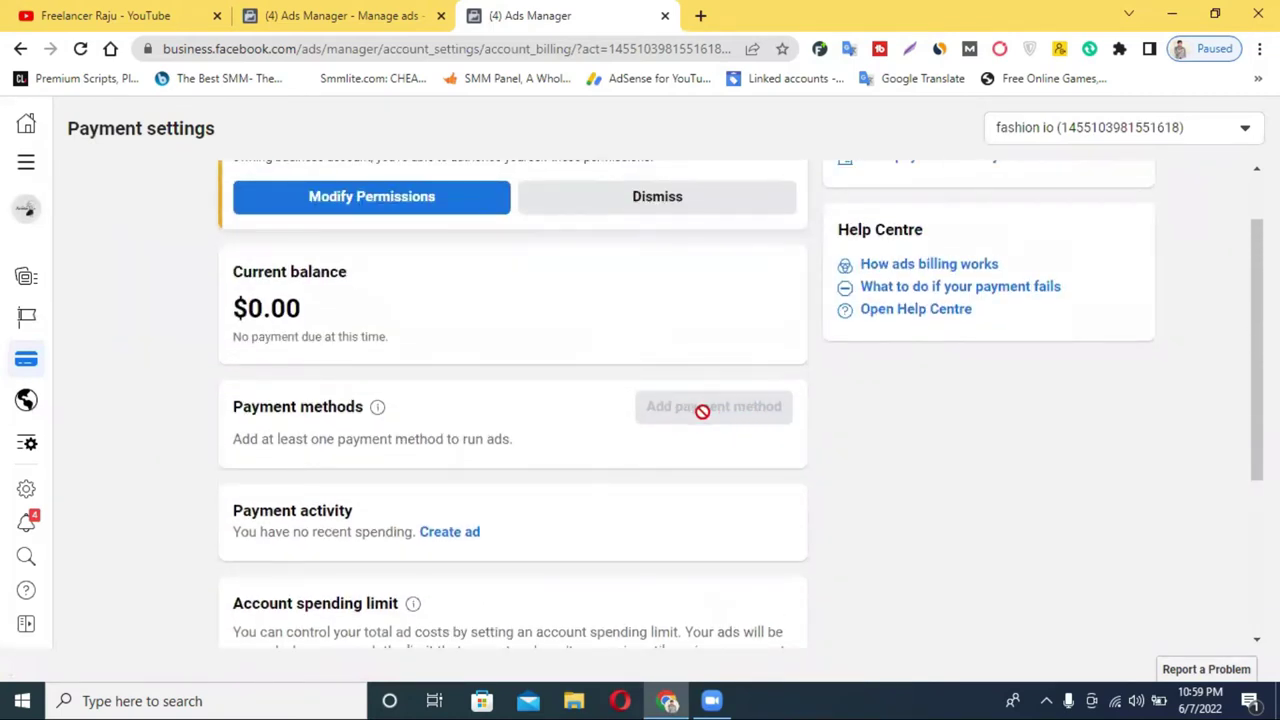
scroll(716, 410, "up", 1)
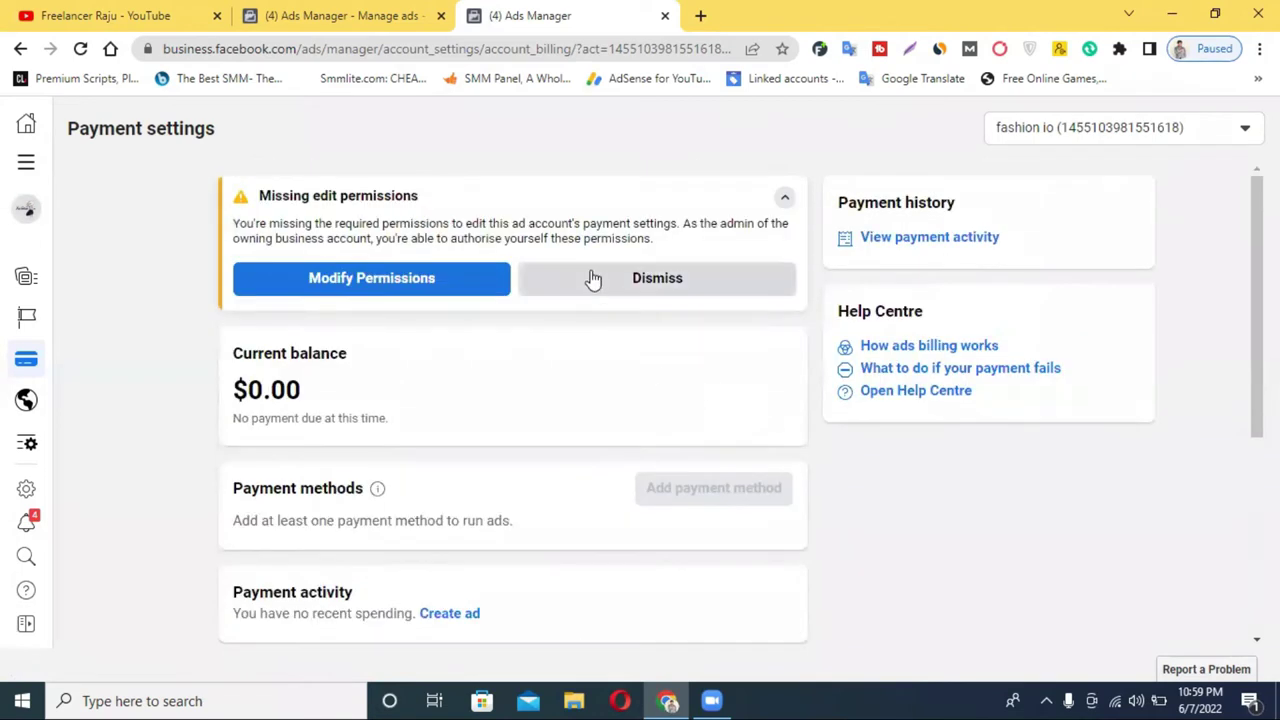
left_click(686, 288)
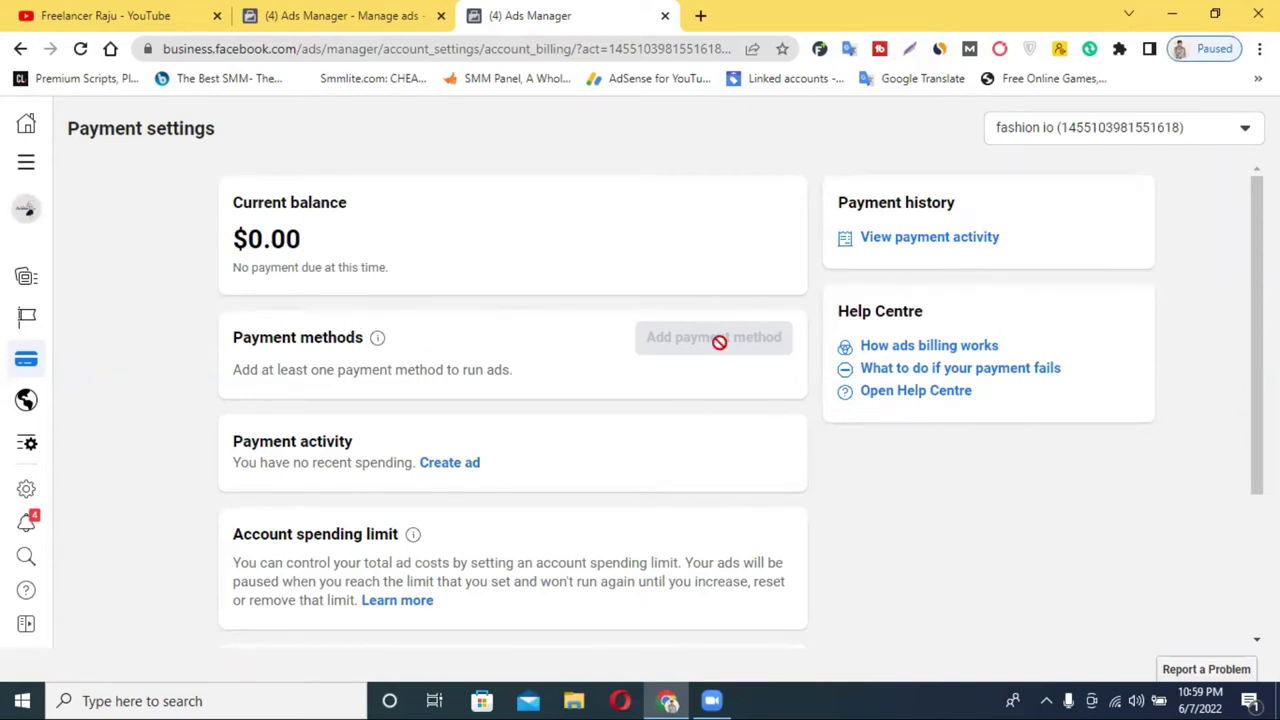
left_click(665, 16)
left_click(1050, 528)
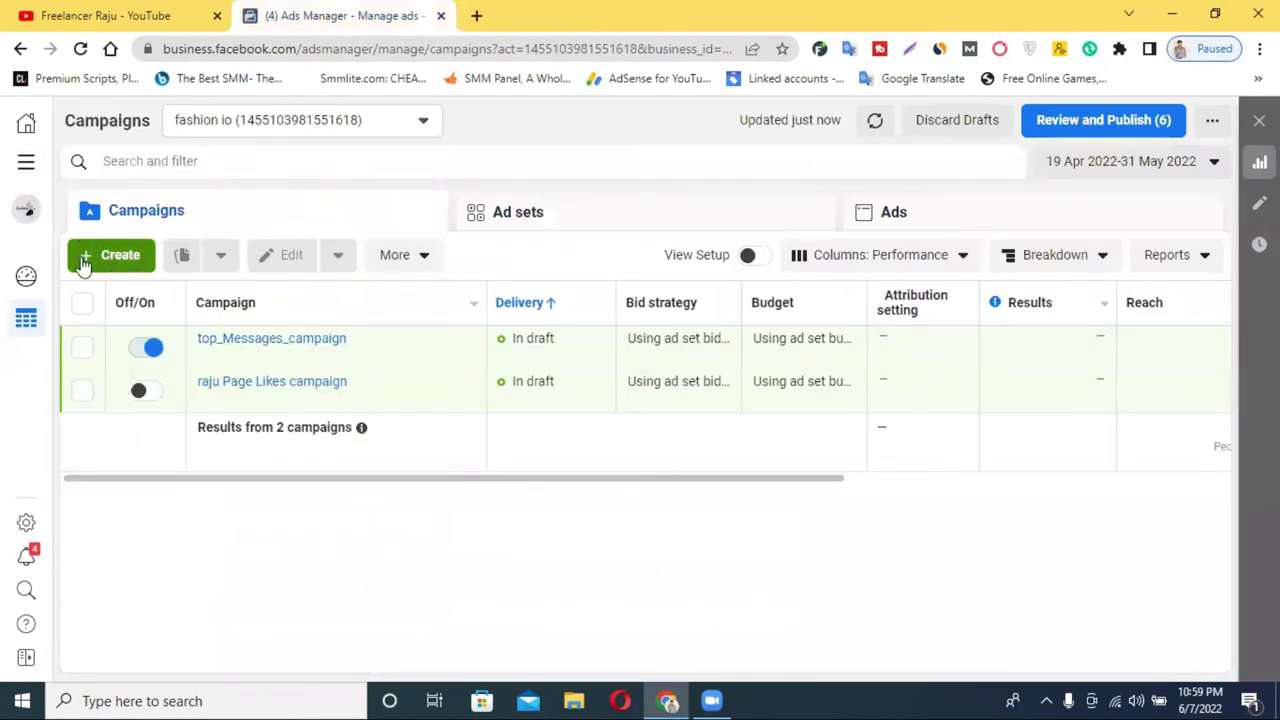
- Create a new campaign with the Messages objective
left_click(121, 258)
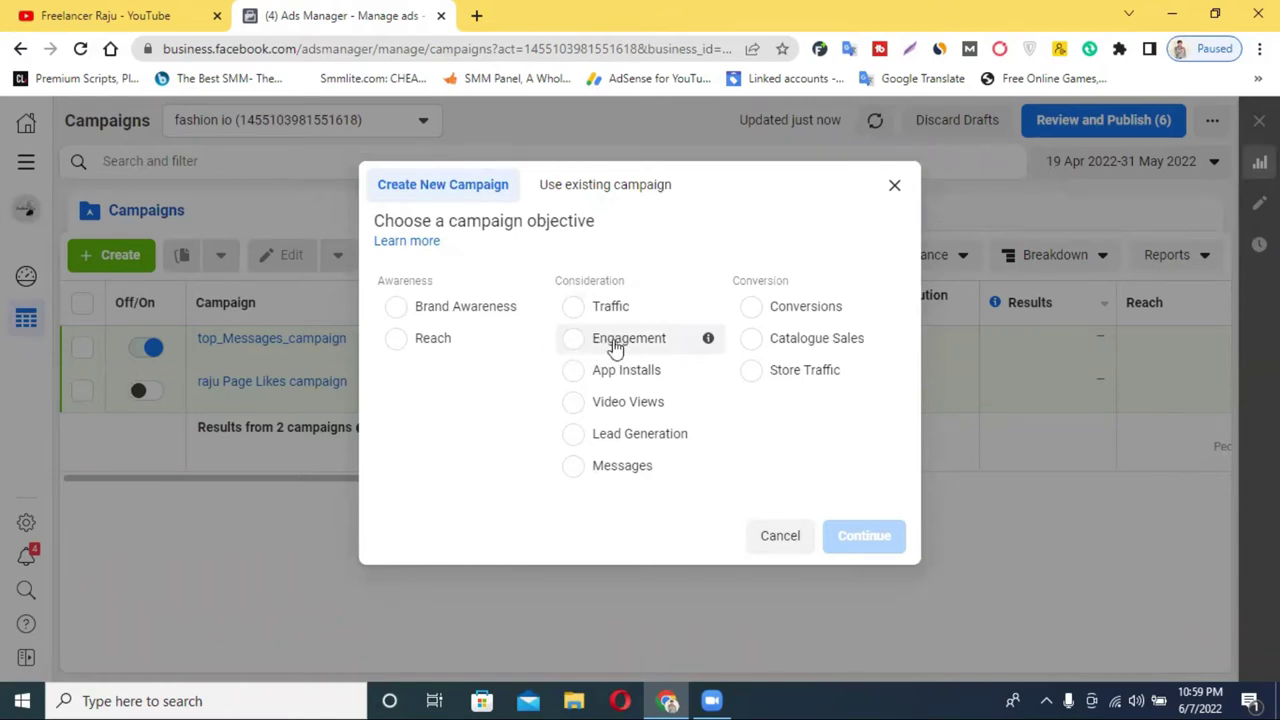
left_click(583, 470)
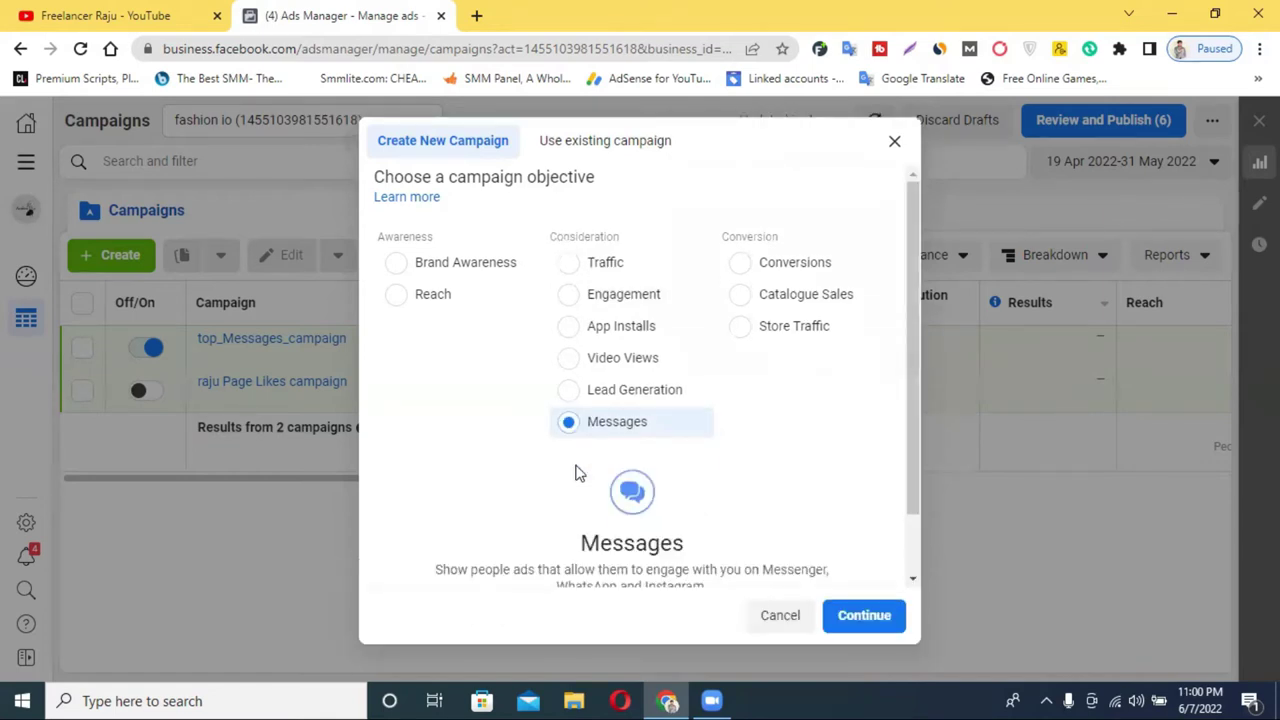
scroll(683, 449, "down", 1)
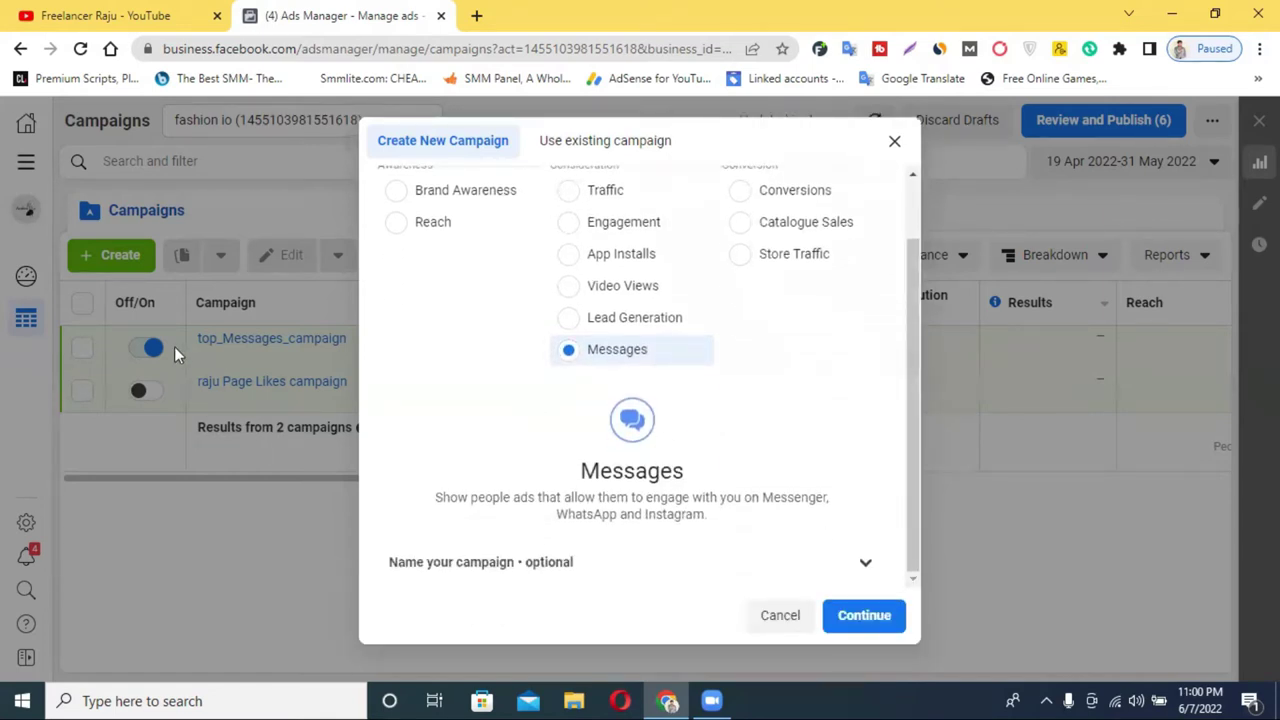
left_click(843, 613)
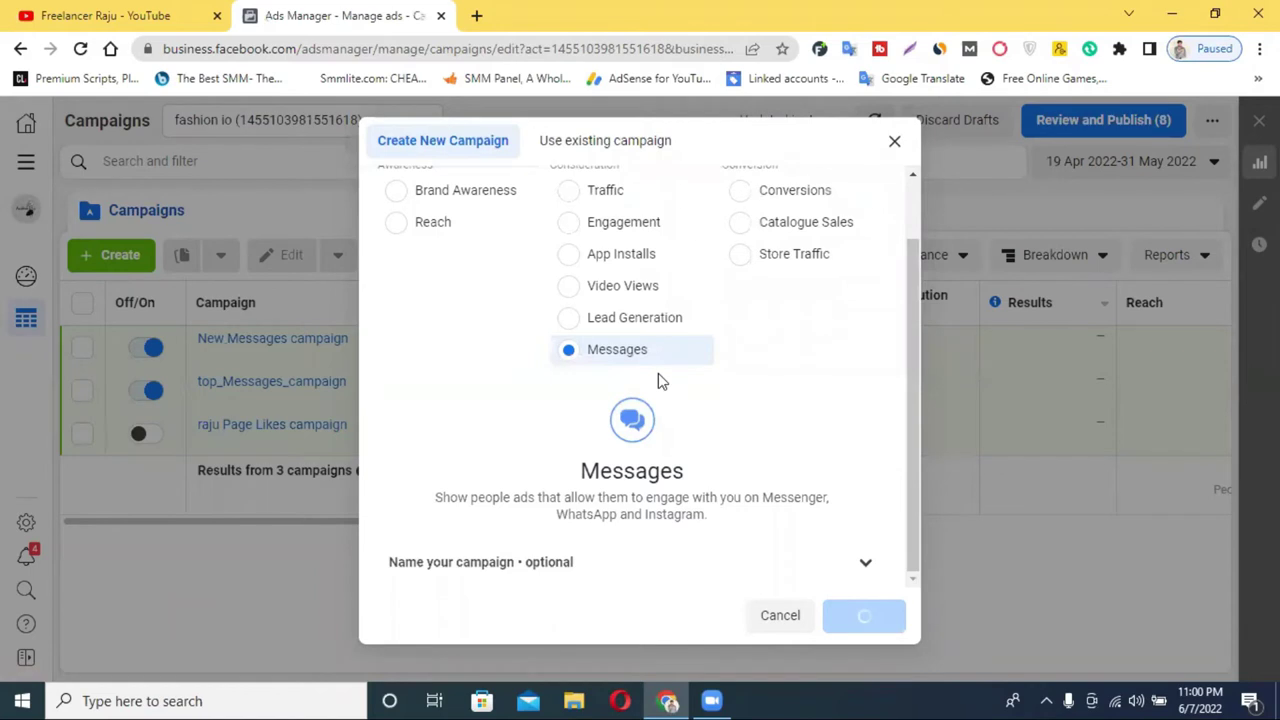
- Shorten the campaign name to "New campaign" by removing the word "Messages"
scroll(658, 373, "down", 2)
scroll(660, 385, "up", 3)
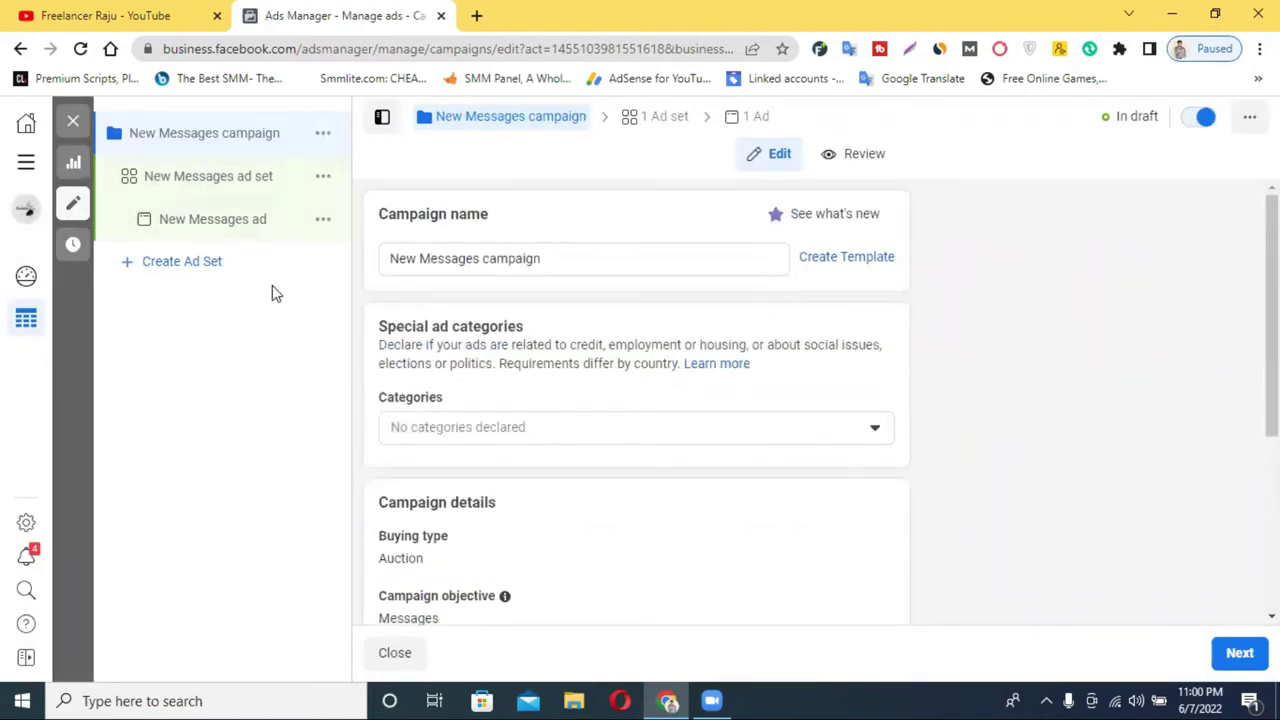
left_click(565, 262)
double_click(567, 262)
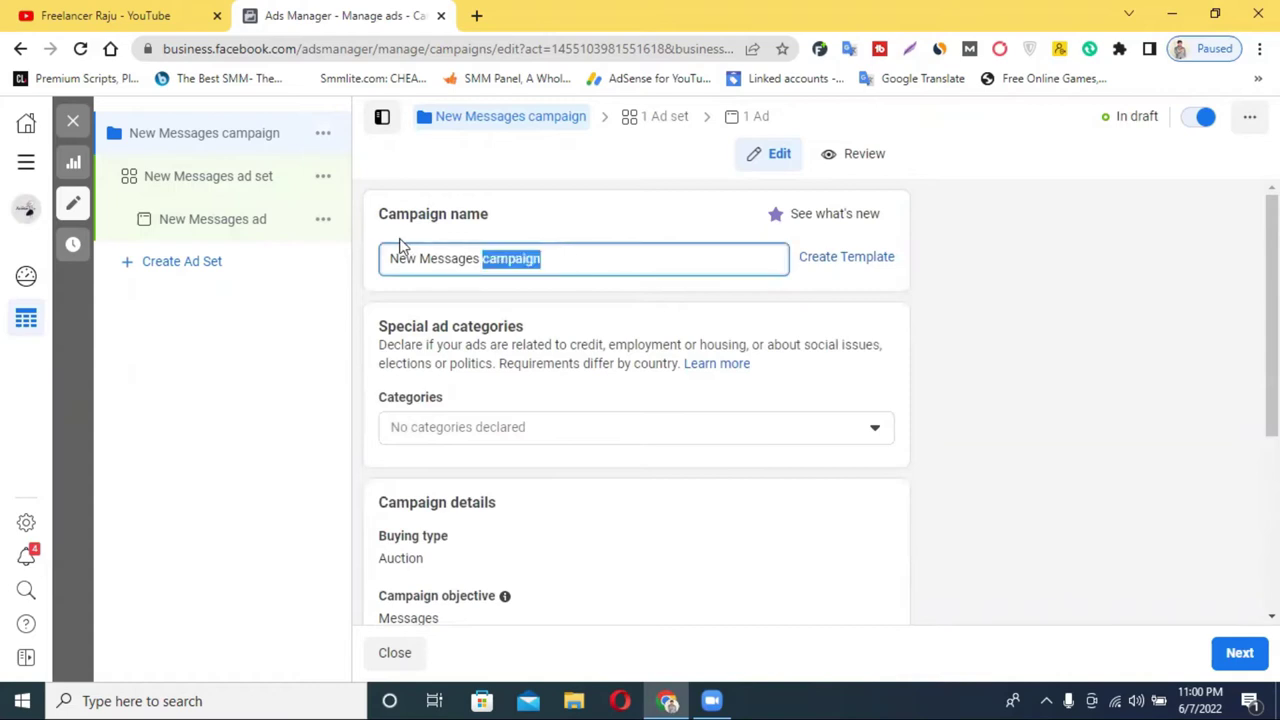
left_click_drag(380, 216, 400, 257)
left_click(480, 257)
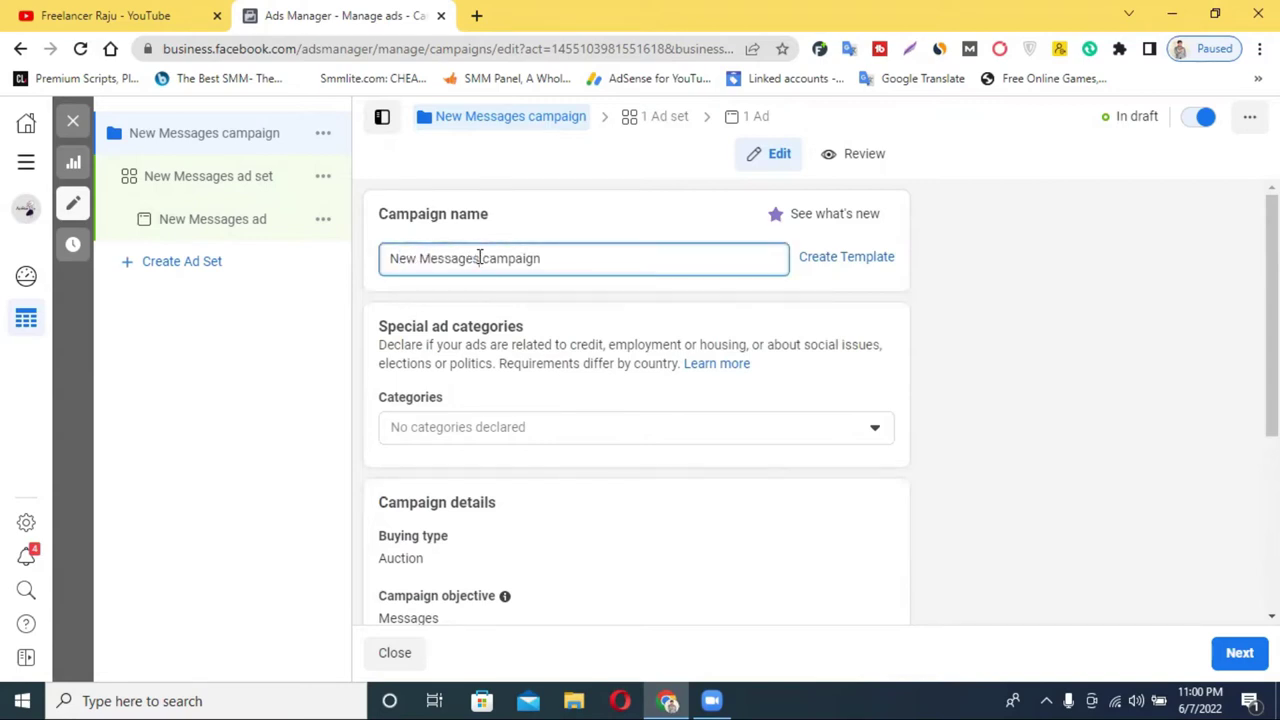
double_click(447, 257)
key("BackSpace")
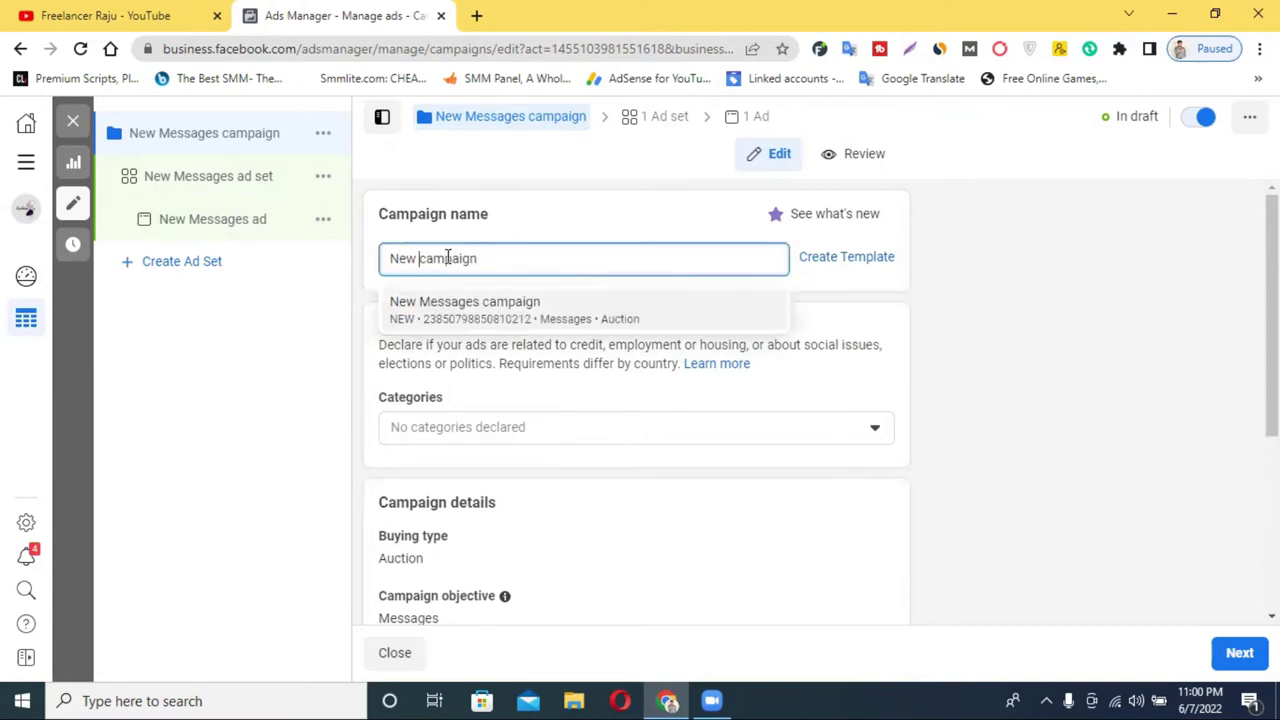
left_click_drag(414, 256, 385, 261)
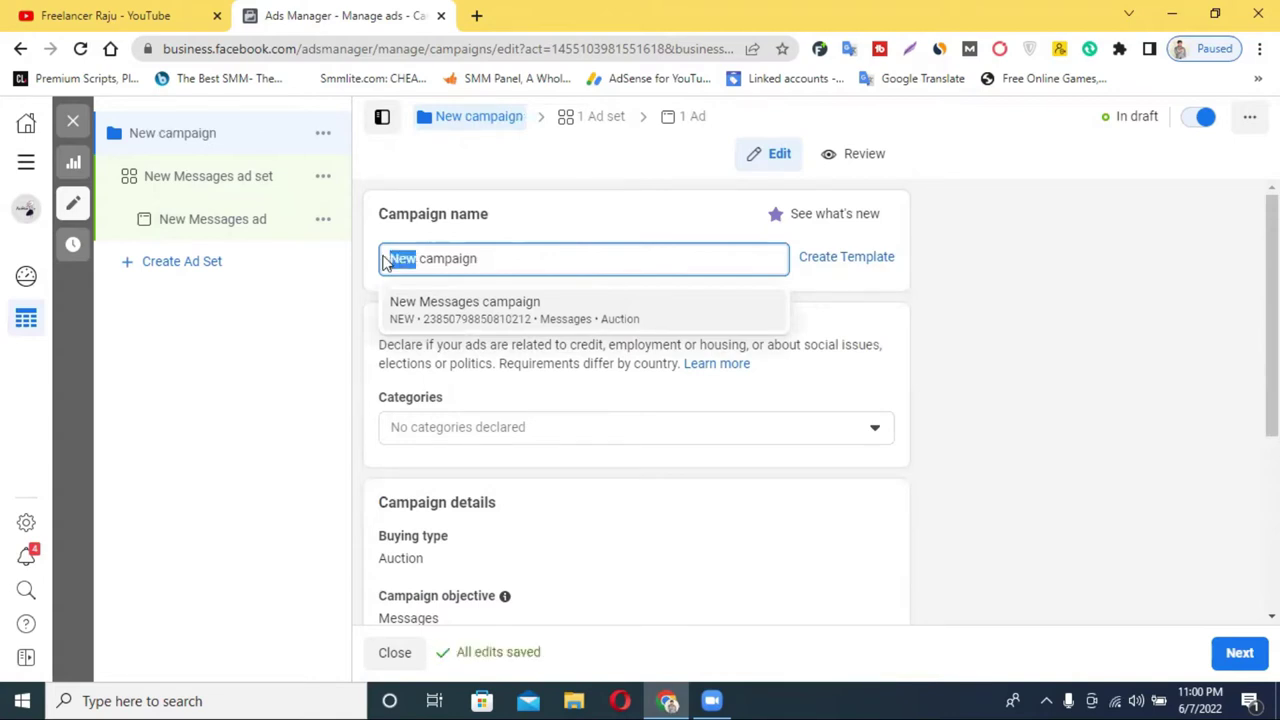
scroll(540, 465, "down", 3)
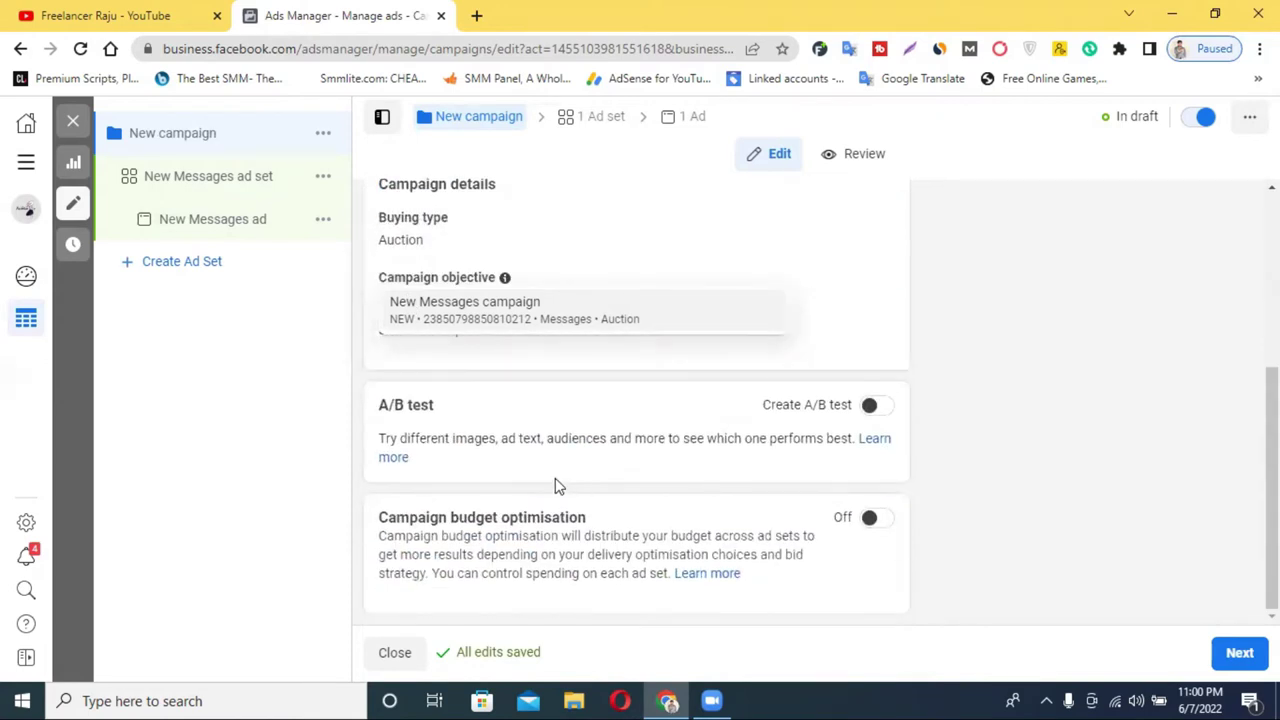
- Copy the Facebook Page name "Fashion io" from the Accounts section of the New Messages ad set
left_click(203, 190)
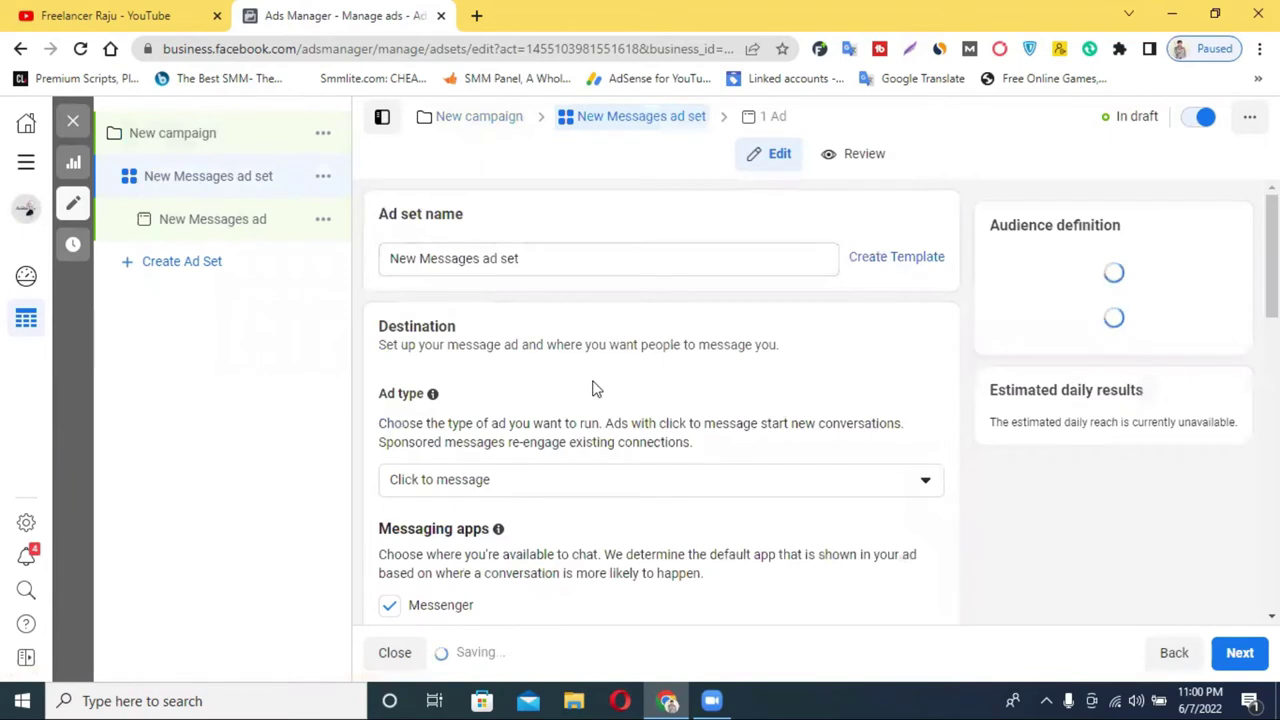
scroll(594, 385, "down", 3)
left_click_drag(484, 446, 417, 450)
key("ctrl+c")
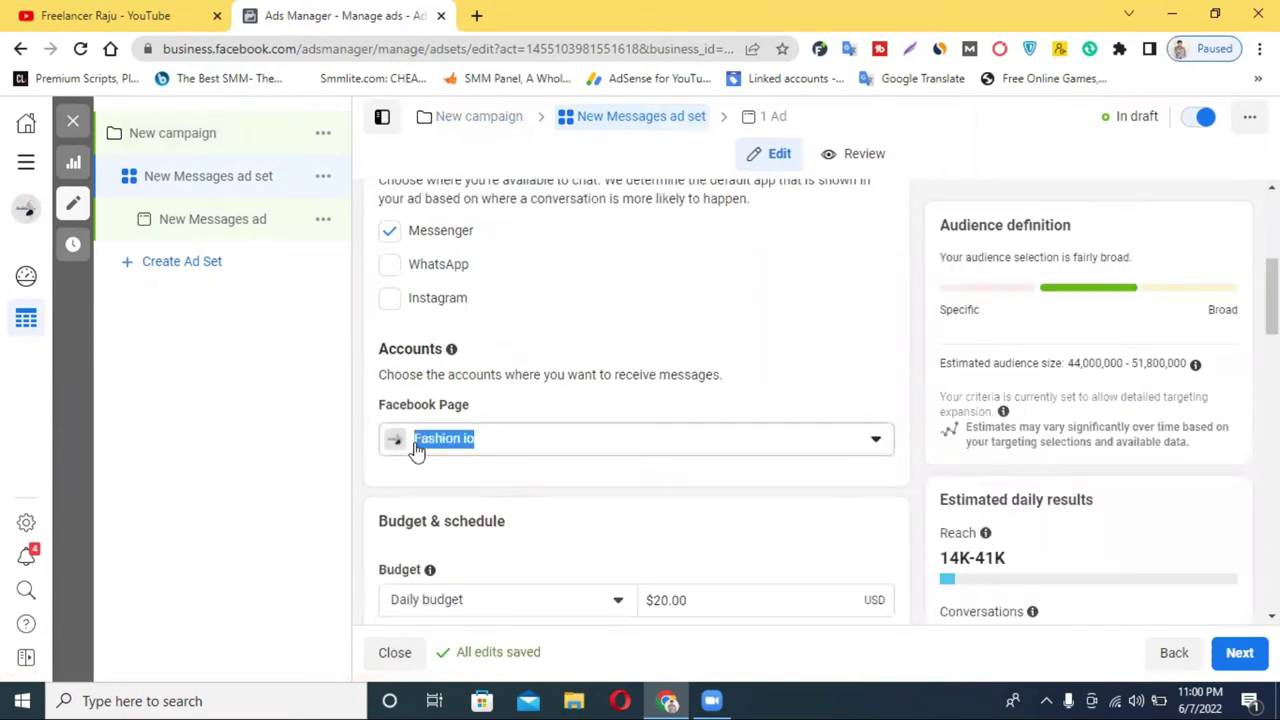
left_click(213, 179)
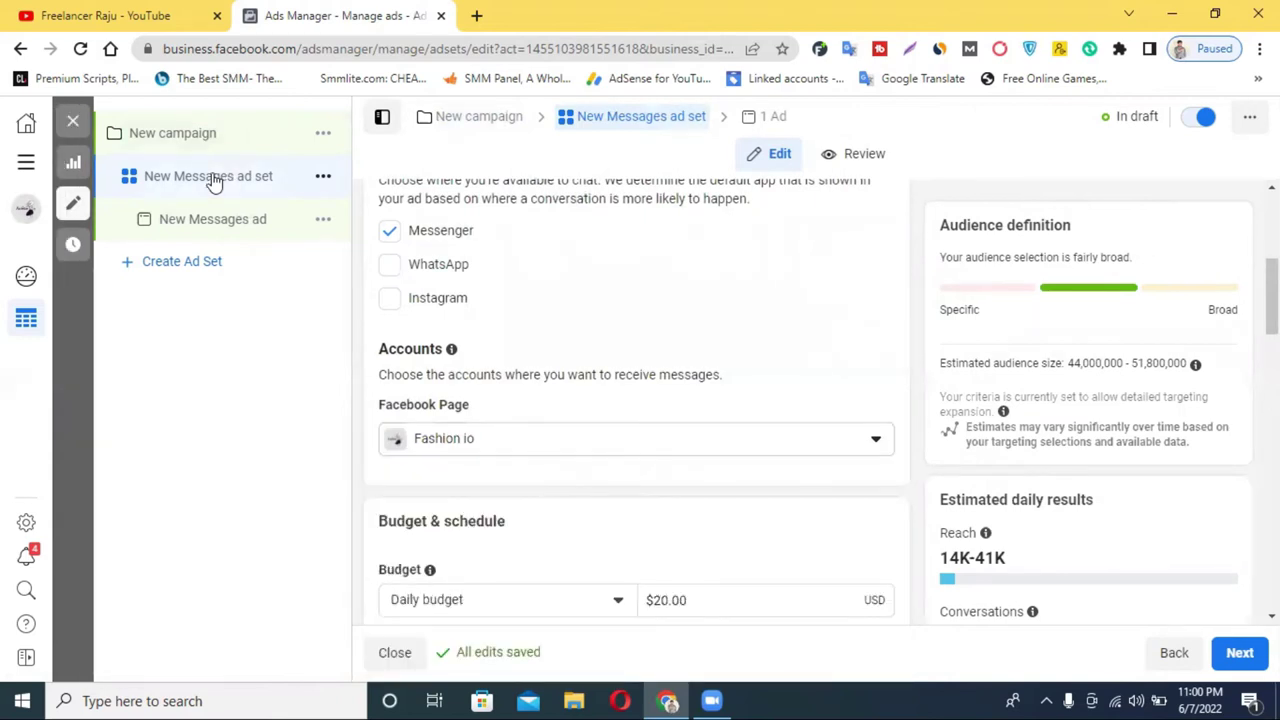
- Rename the campaign as "Fashion io ad campaign"
left_click(204, 138)
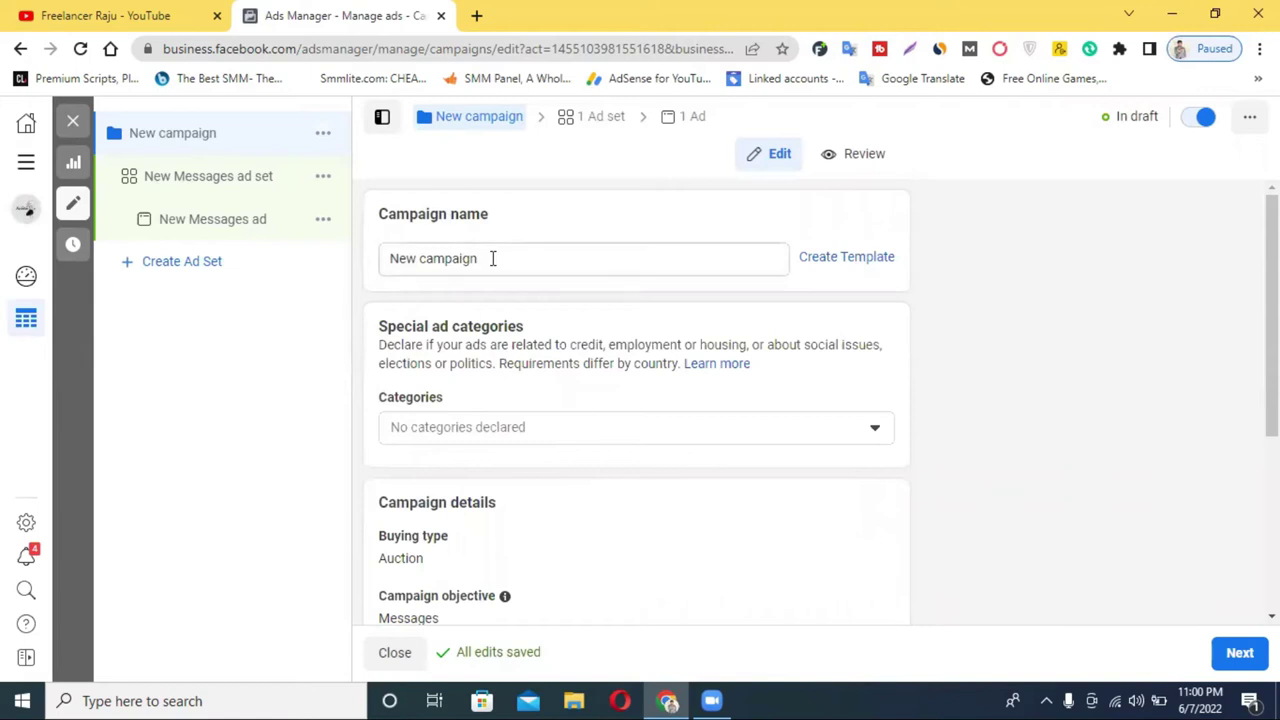
left_click_drag(417, 258, 400, 259)
type("Fashion io")
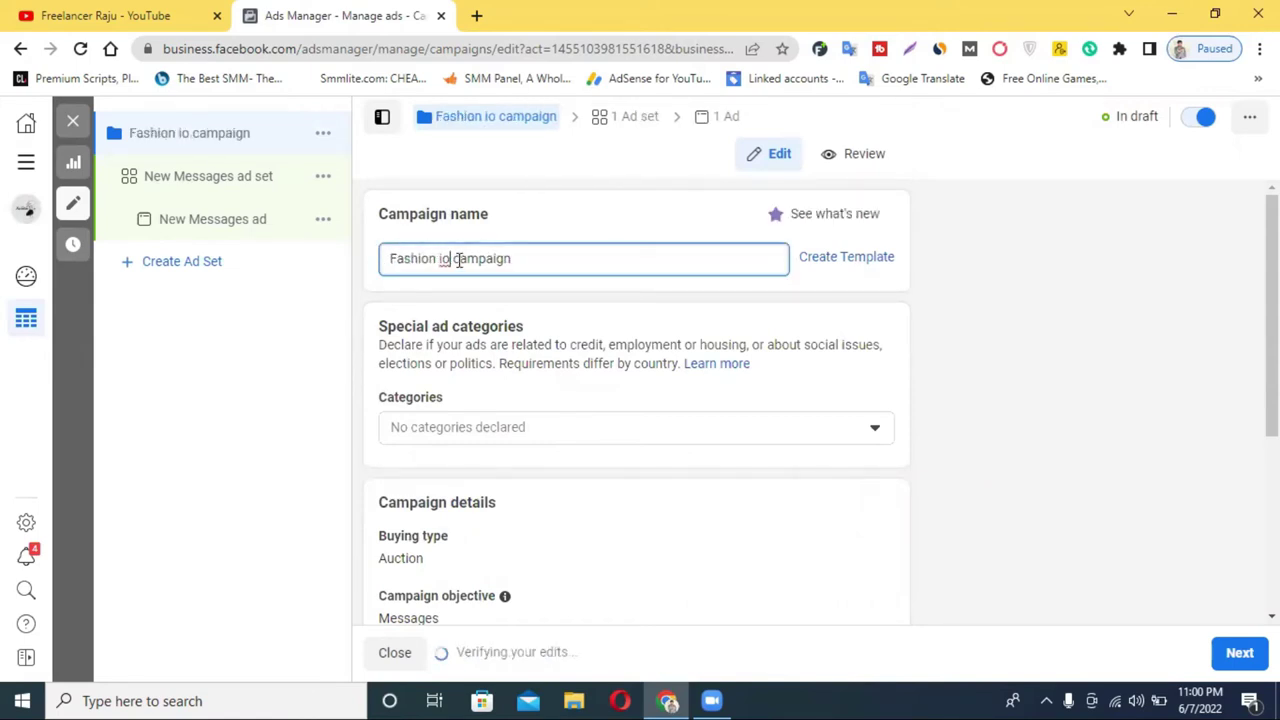
type(" ad")
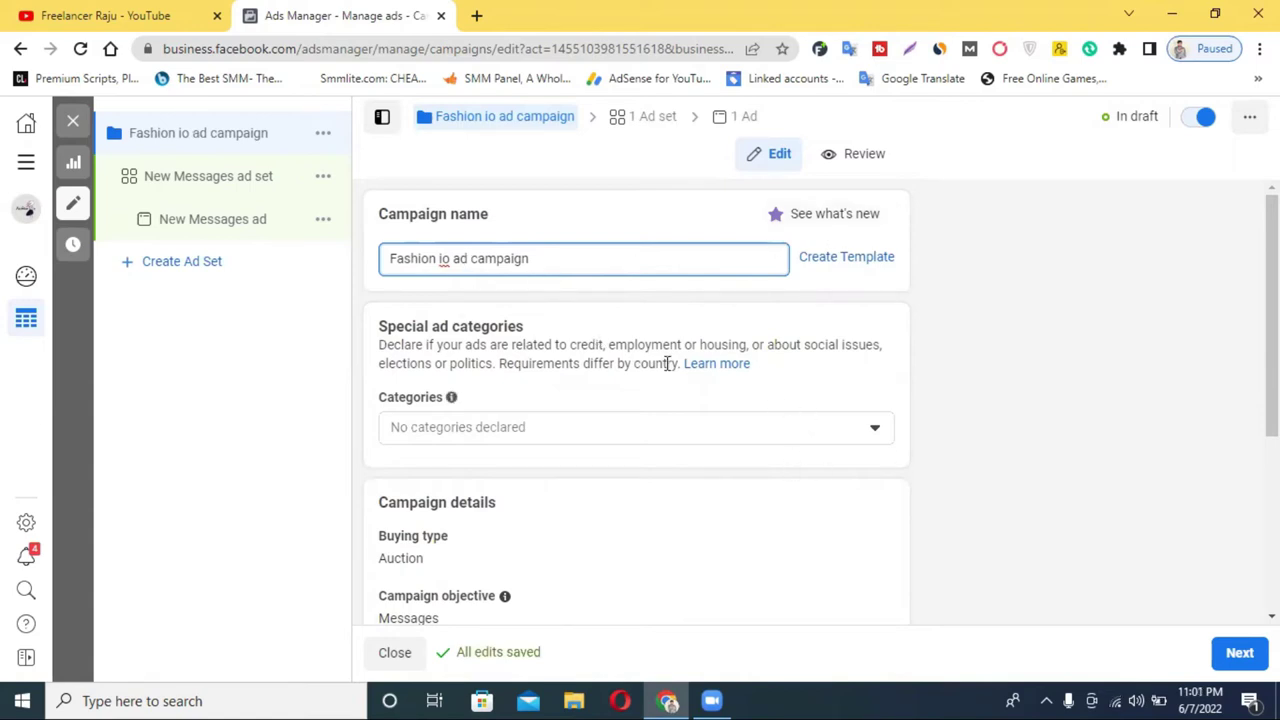
- Continue to the ad set settings and rename the ad set as "Fashion io ad set"
scroll(625, 410, "down", 2)
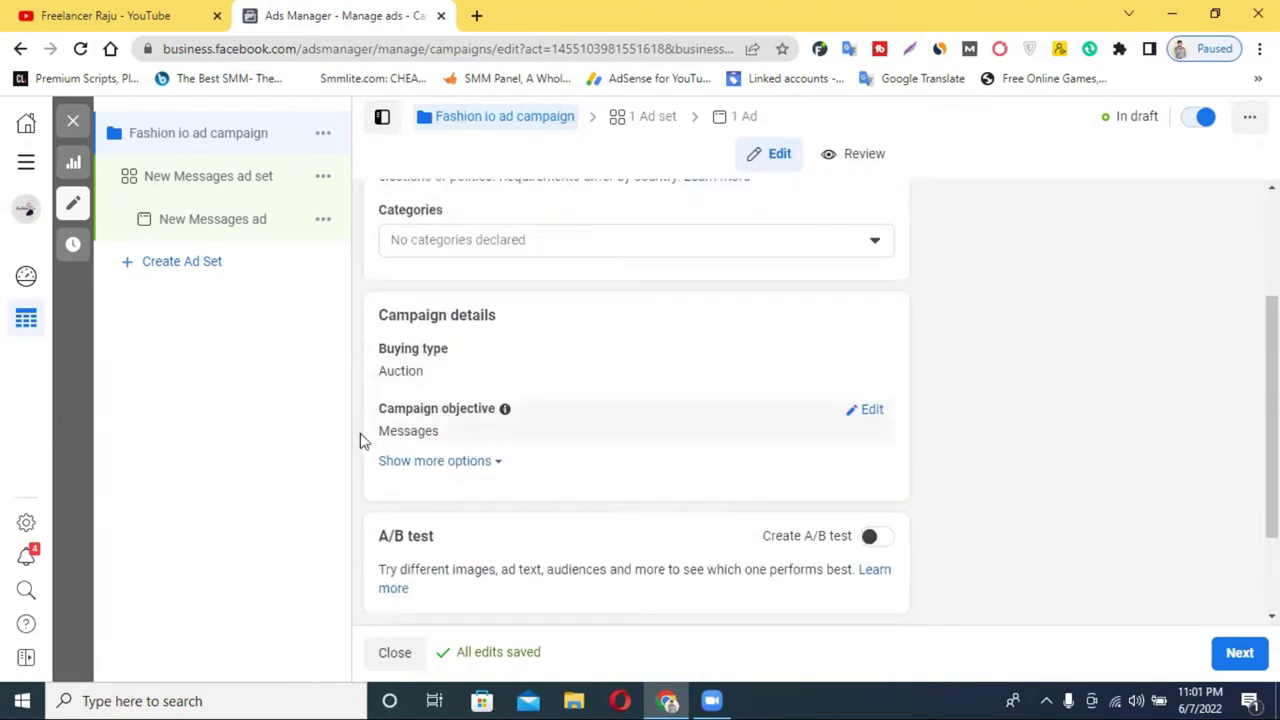
scroll(589, 409, "down", 1)
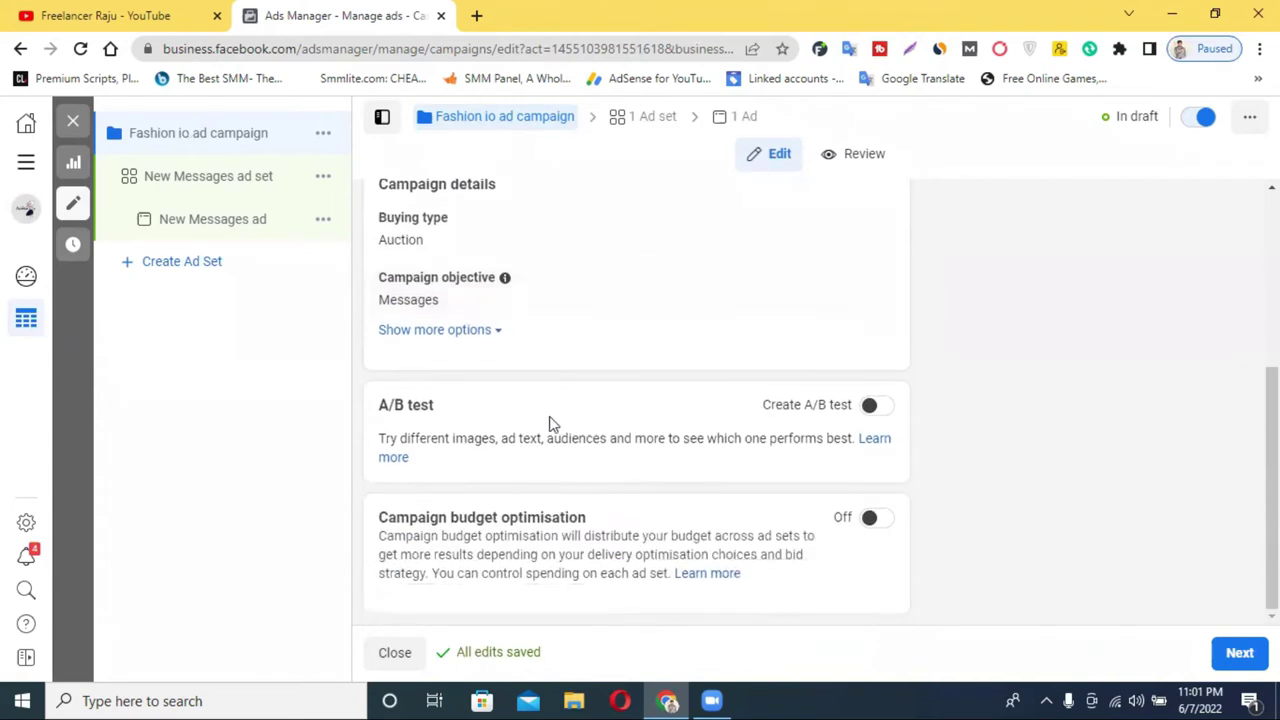
scroll(480, 317, "up", 2)
scroll(414, 389, "down", 2)
scroll(574, 429, "up", 3)
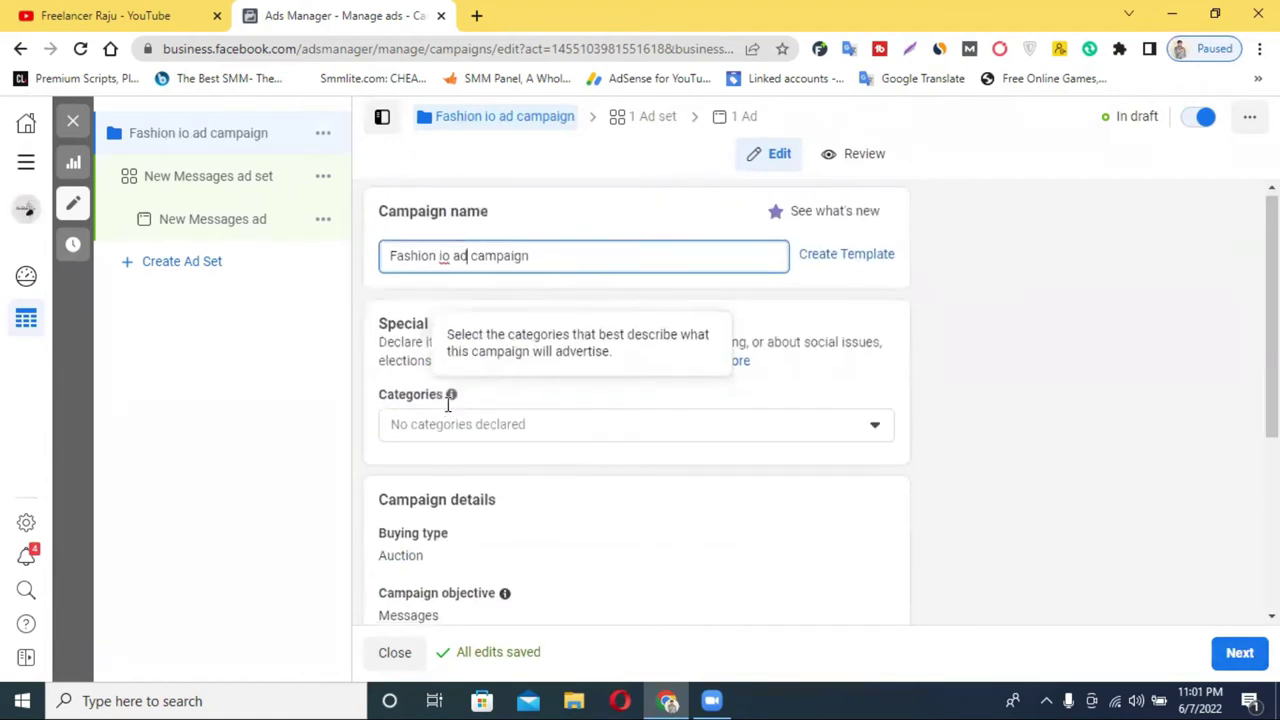
scroll(446, 403, "down", 3)
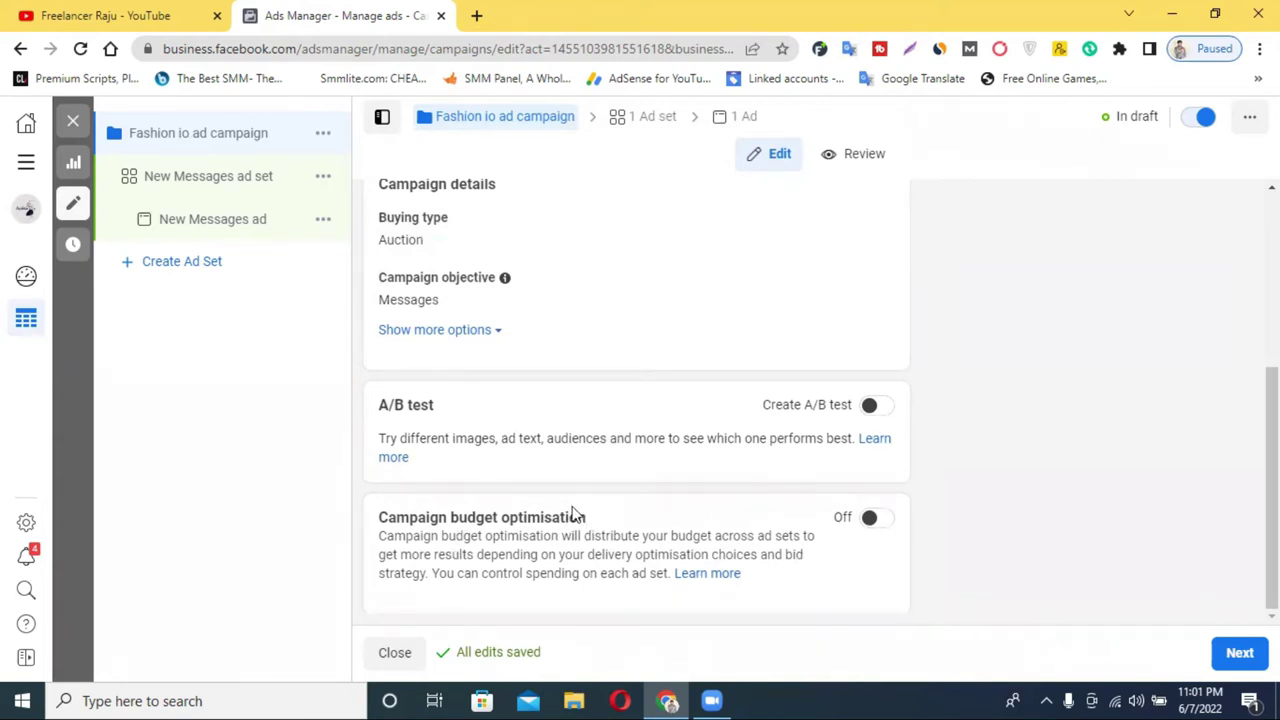
left_click(1214, 653)
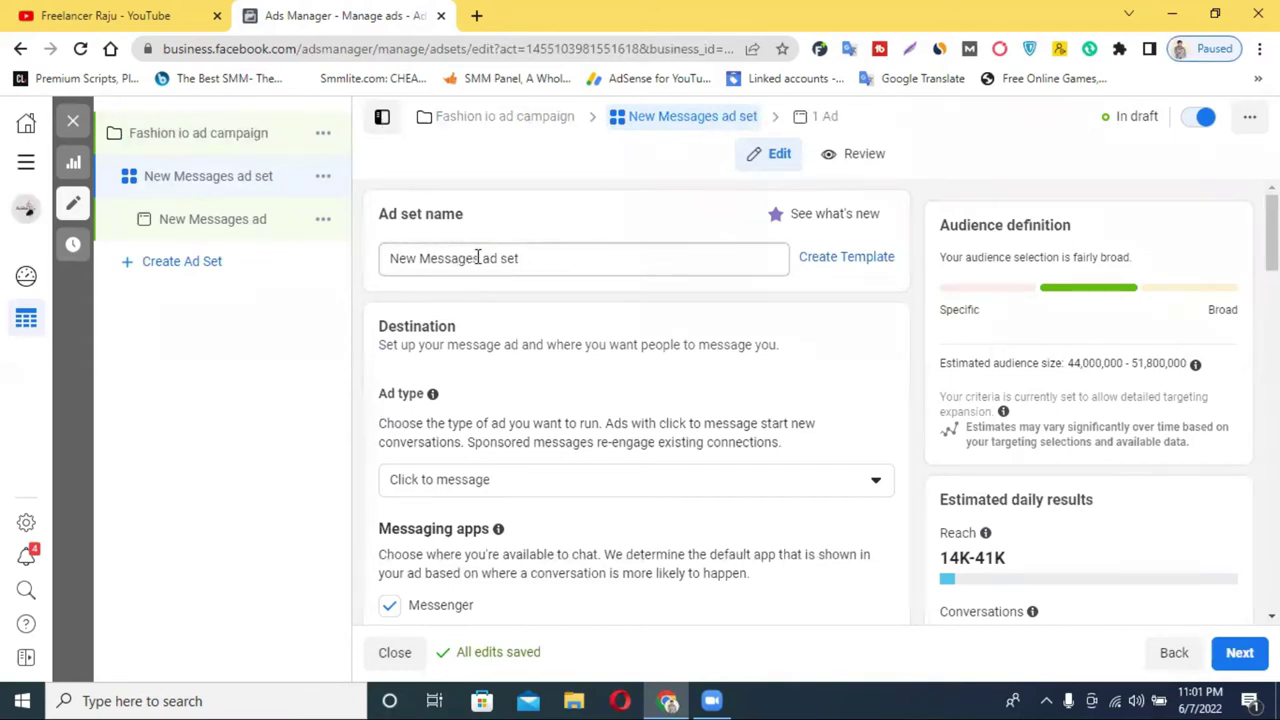
left_click_drag(480, 258, 370, 260)
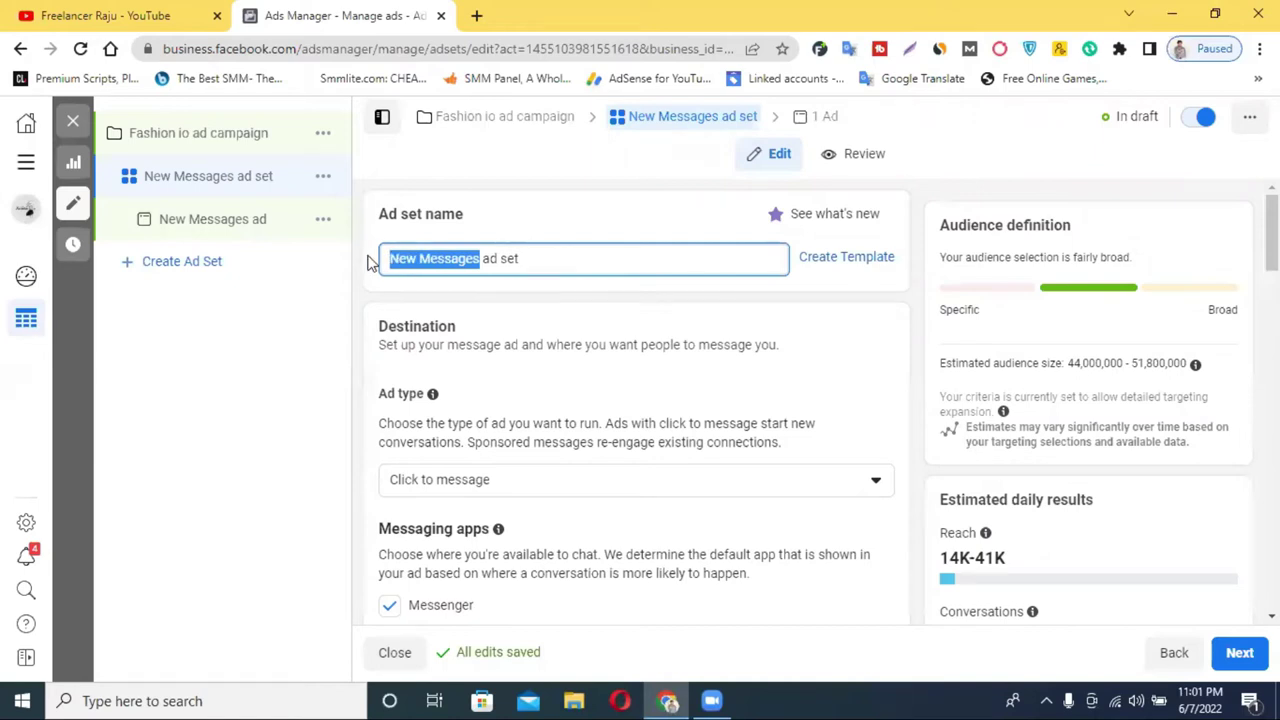
key("ctrl+v")
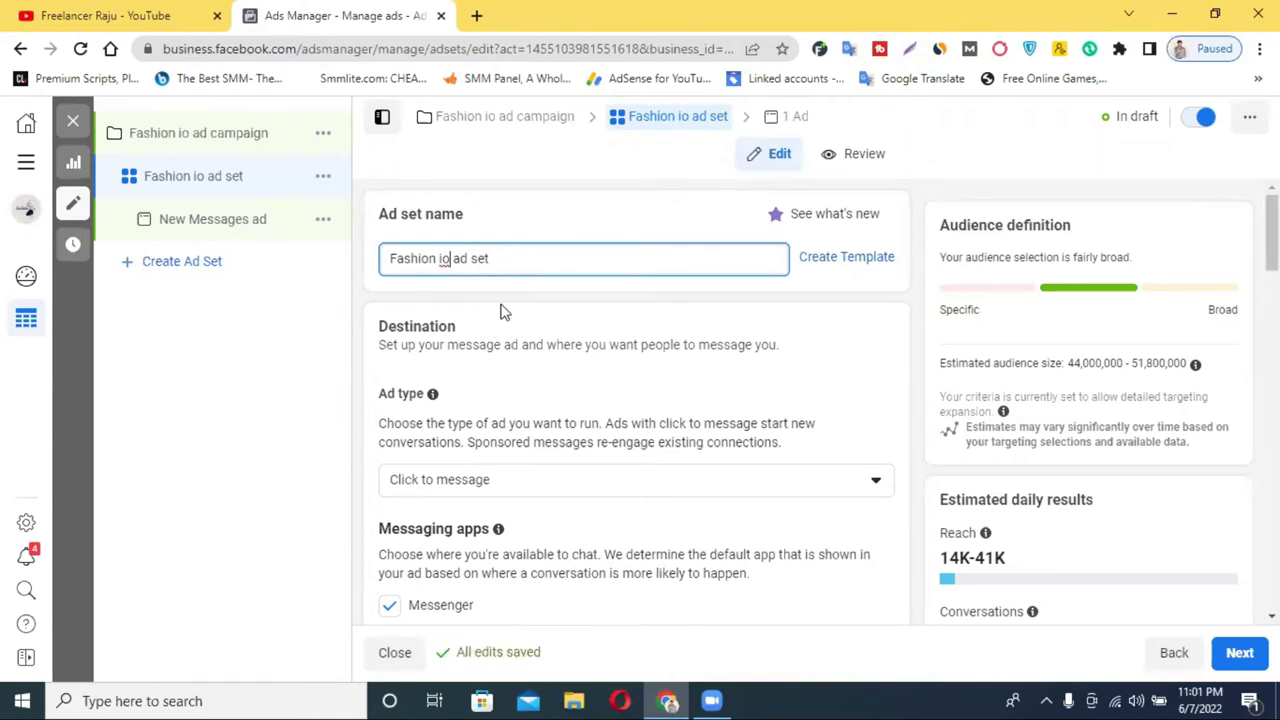
- Search the web for "facebook ad library" in a new browser tab
scroll(500, 310, "down", 2)
scroll(513, 298, "up", 2)
scroll(543, 309, "down", 1)
left_click(476, 15)
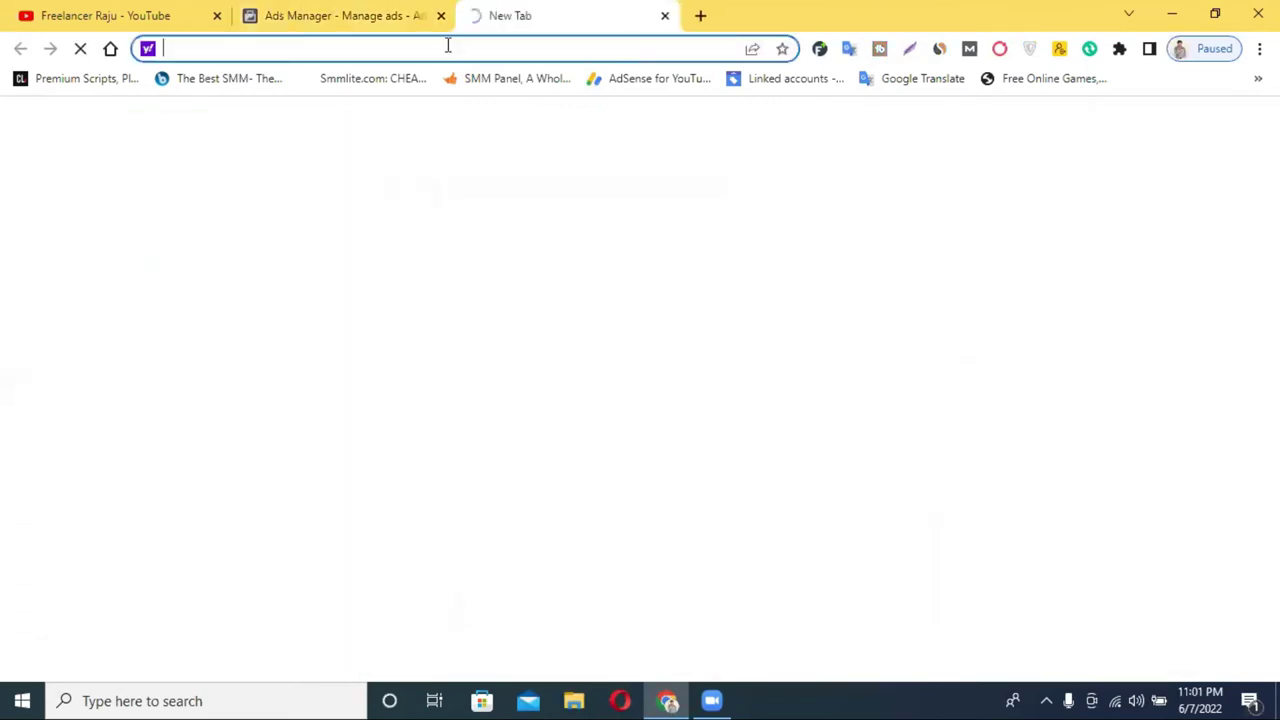
type("fa")
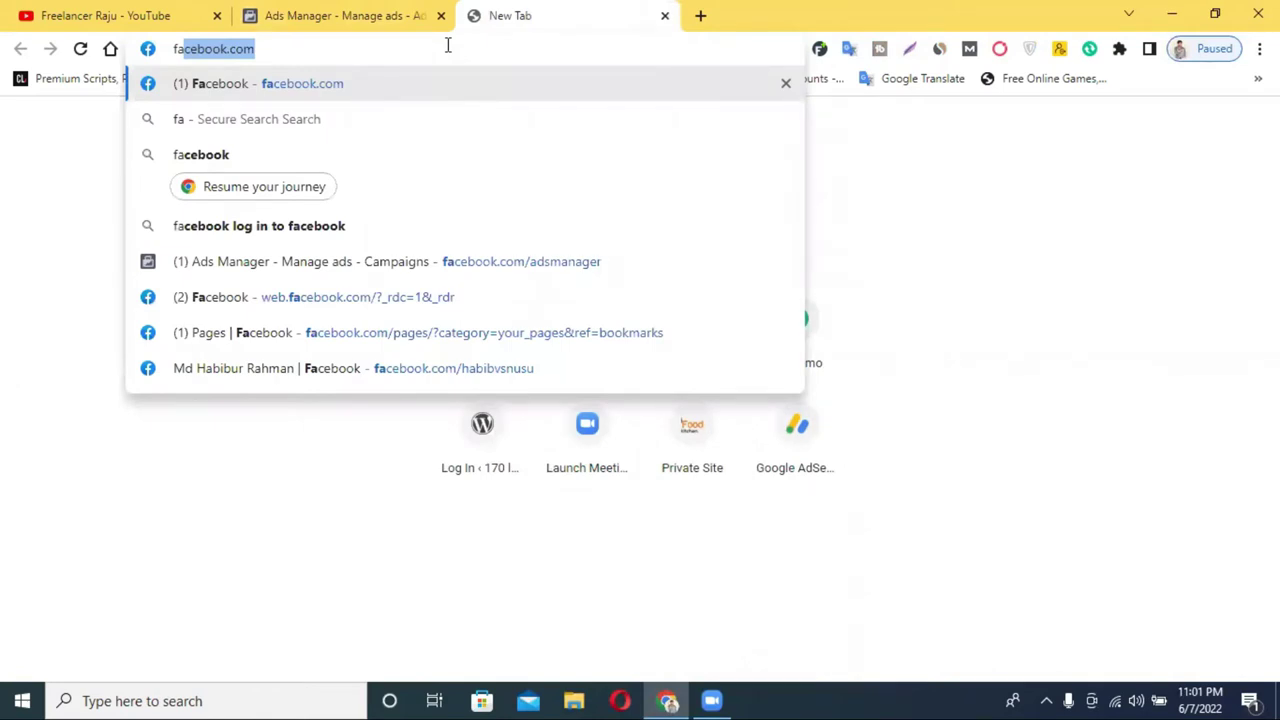
type("cebook")
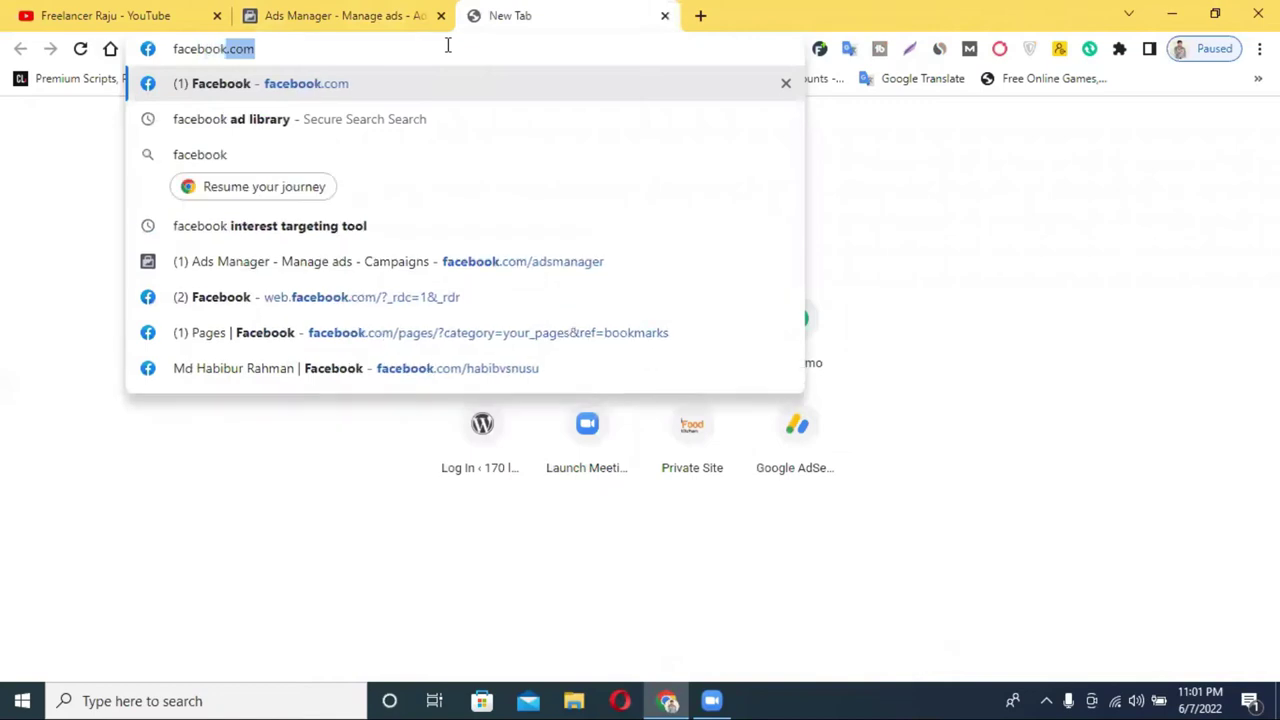
key("Return")
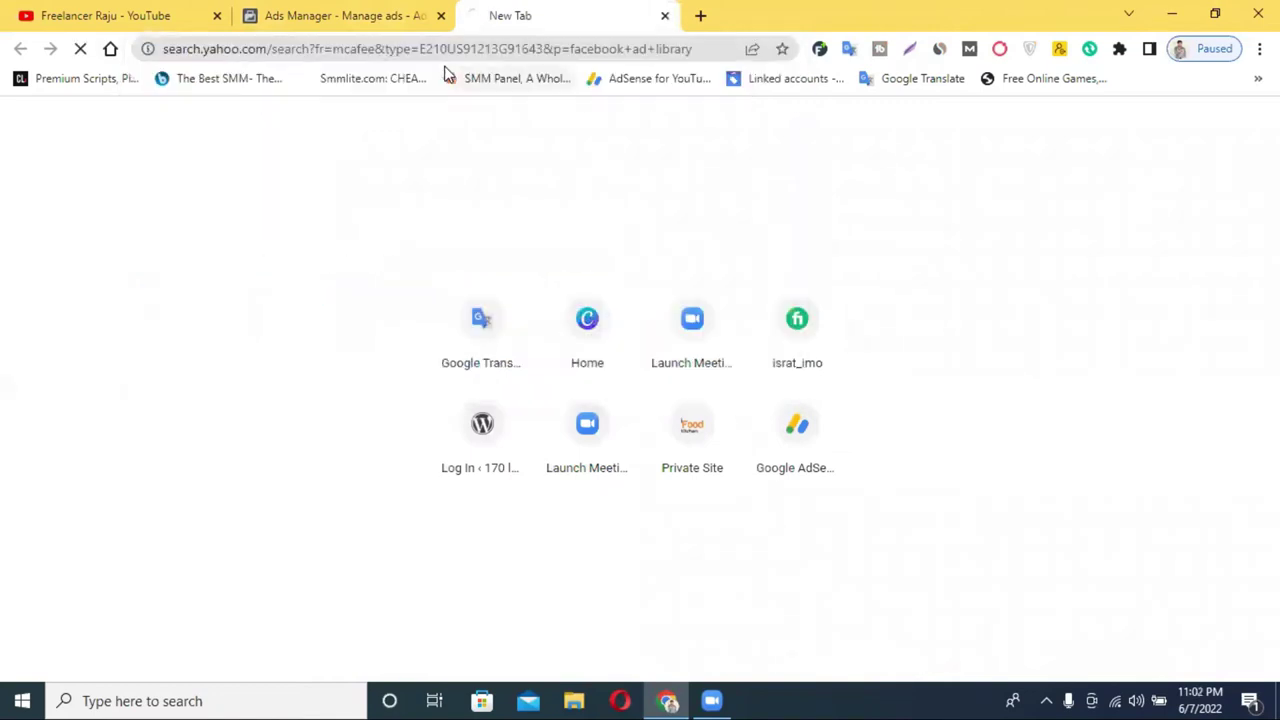
- Open the Meta Ad Library page from the web search results
left_click(360, 12)
scroll(694, 294, "down", 2)
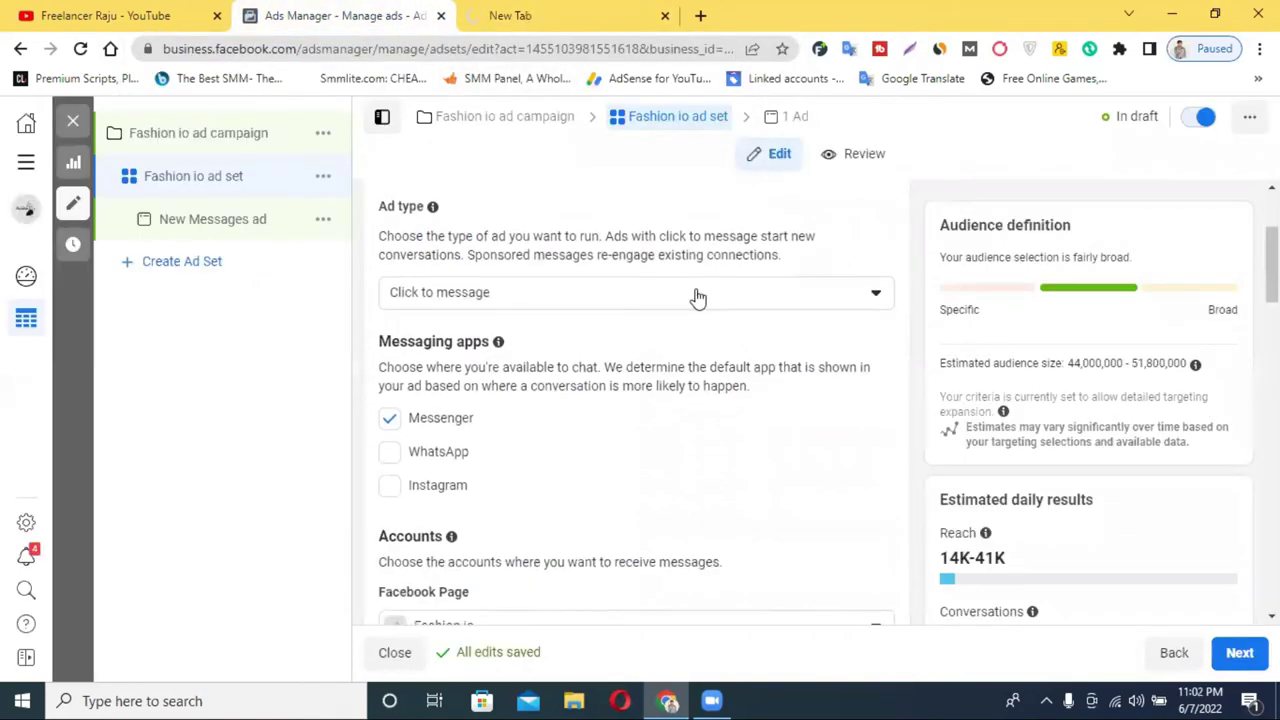
left_click(565, 15)
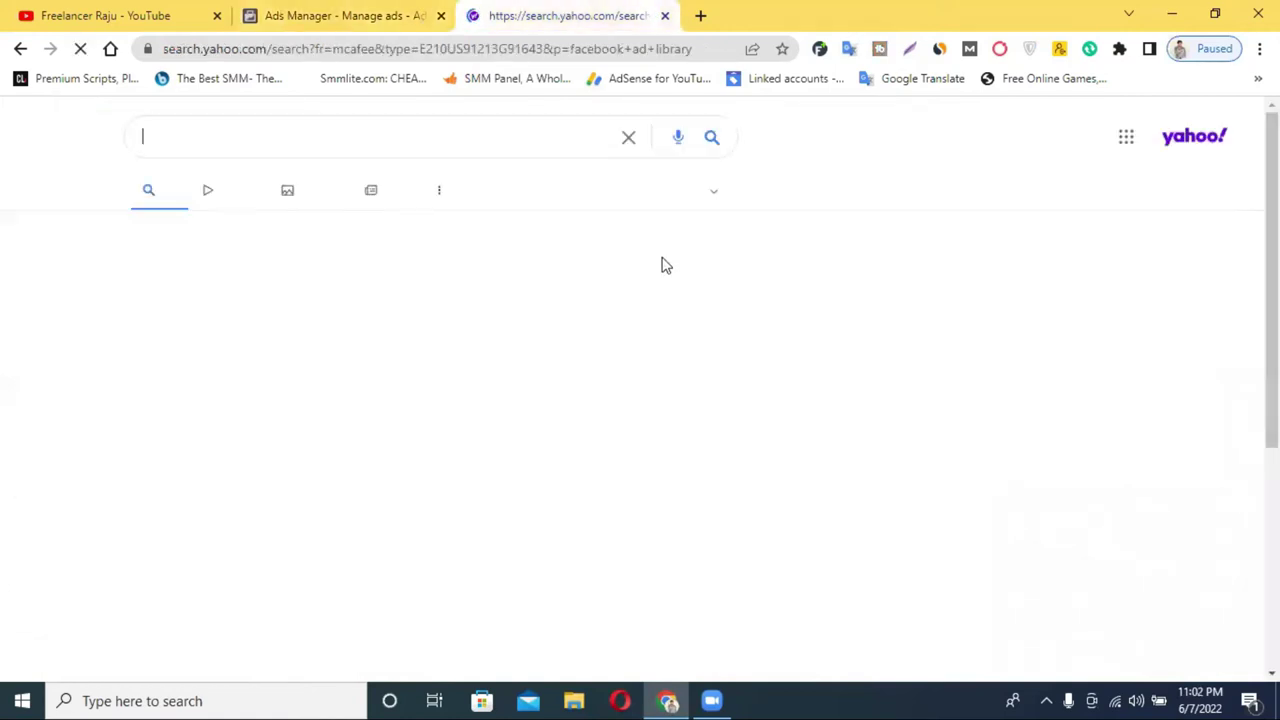
left_click(193, 462)
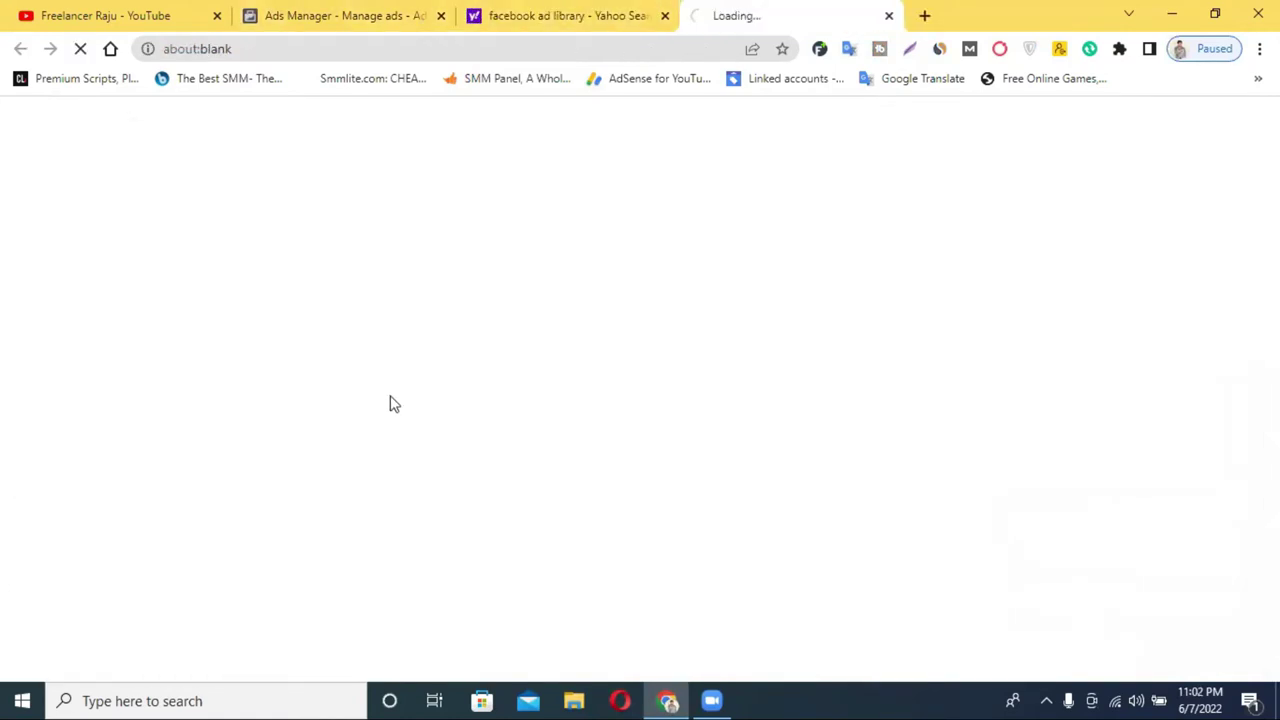
left_click(574, 12)
left_click(809, 12)
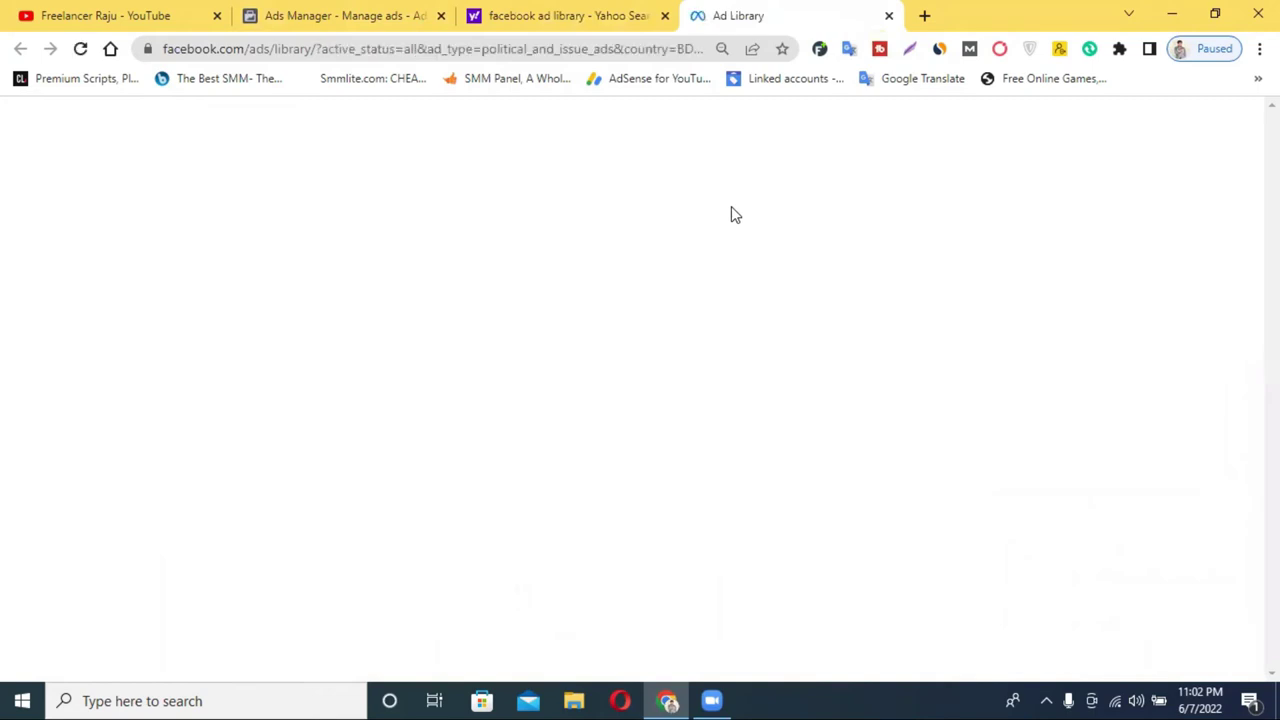
- Search the Ad Library for "fashion" with the country set to All and the ad category set to All ads
scroll(608, 297, "down", 3)
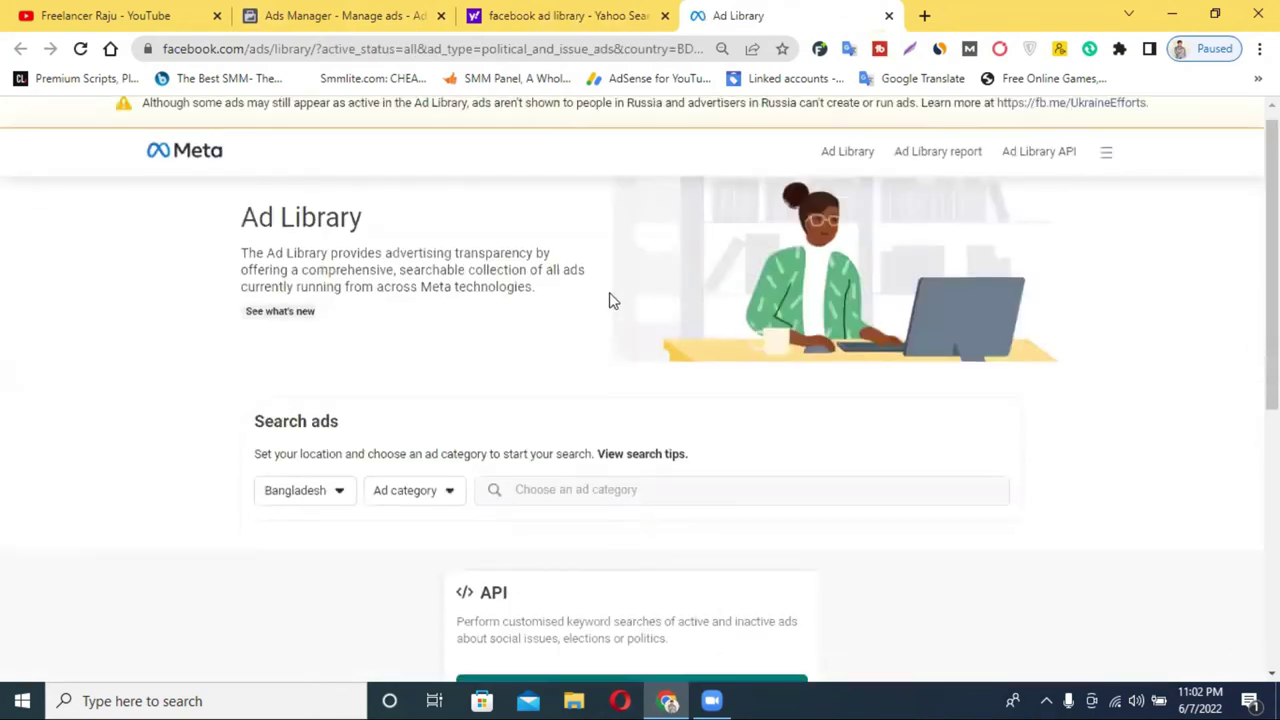
left_click(323, 234)
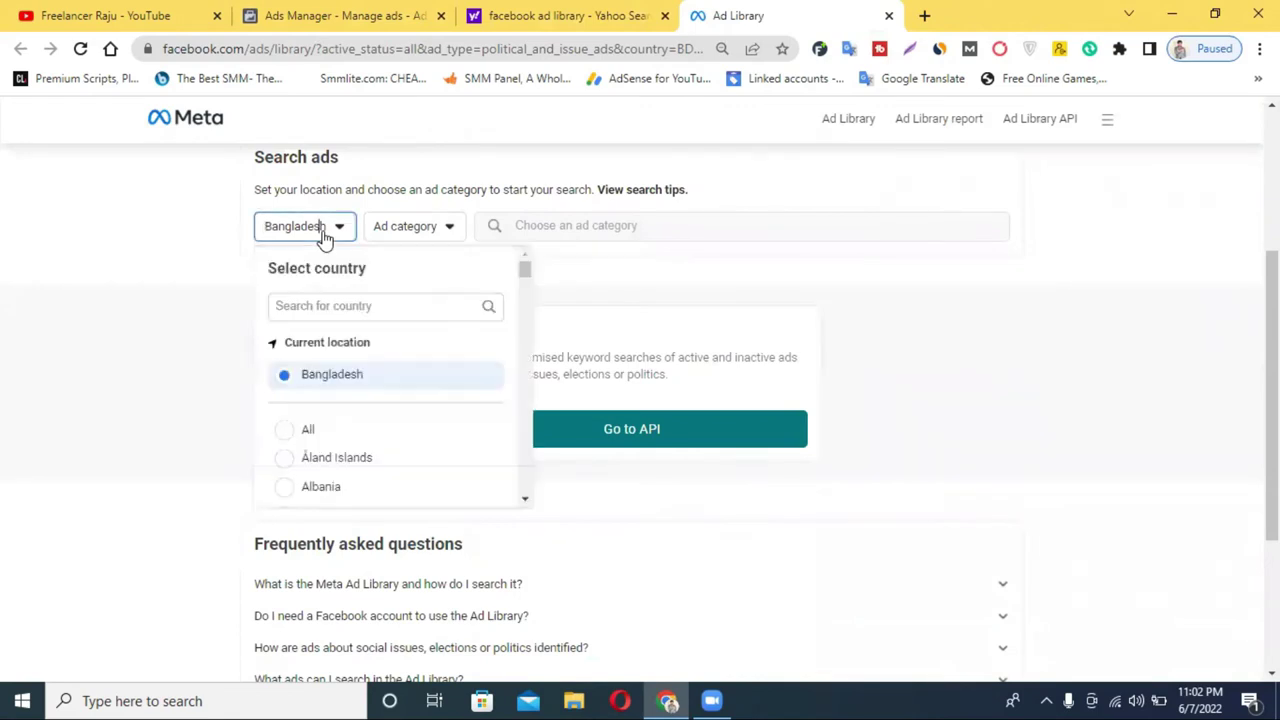
left_click(320, 440)
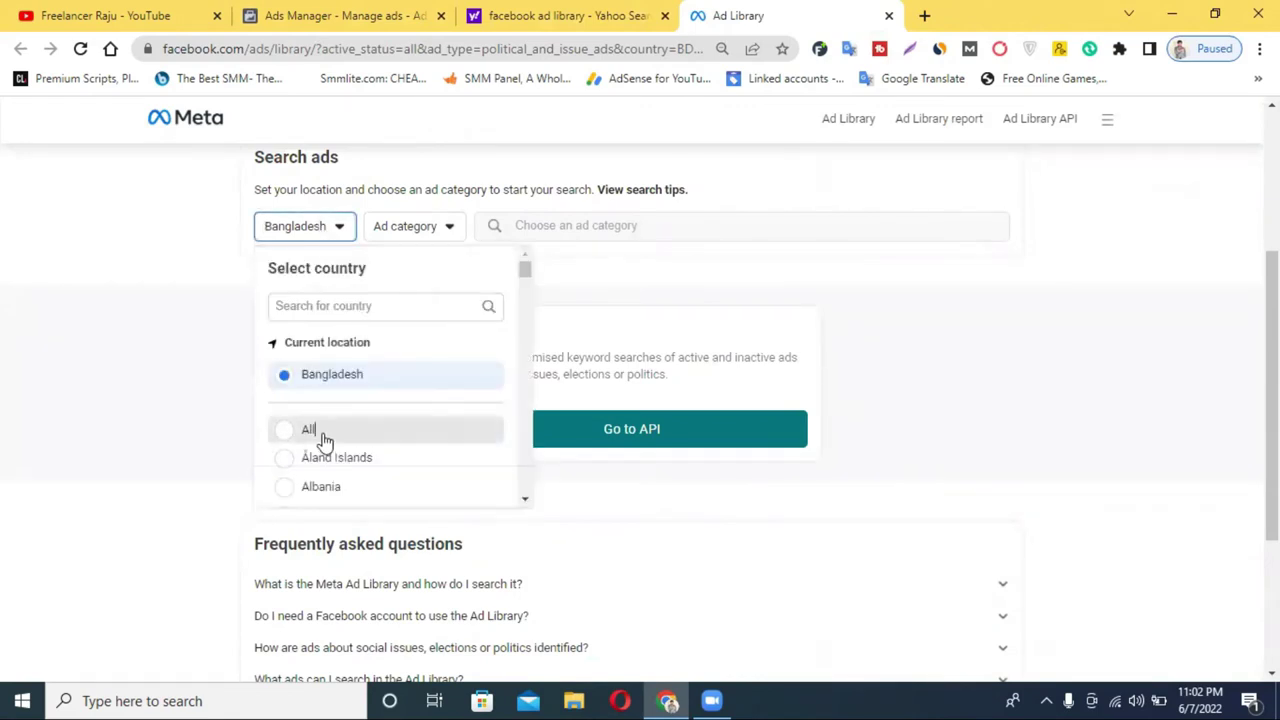
left_click(383, 232)
left_click(381, 305)
left_click(582, 225)
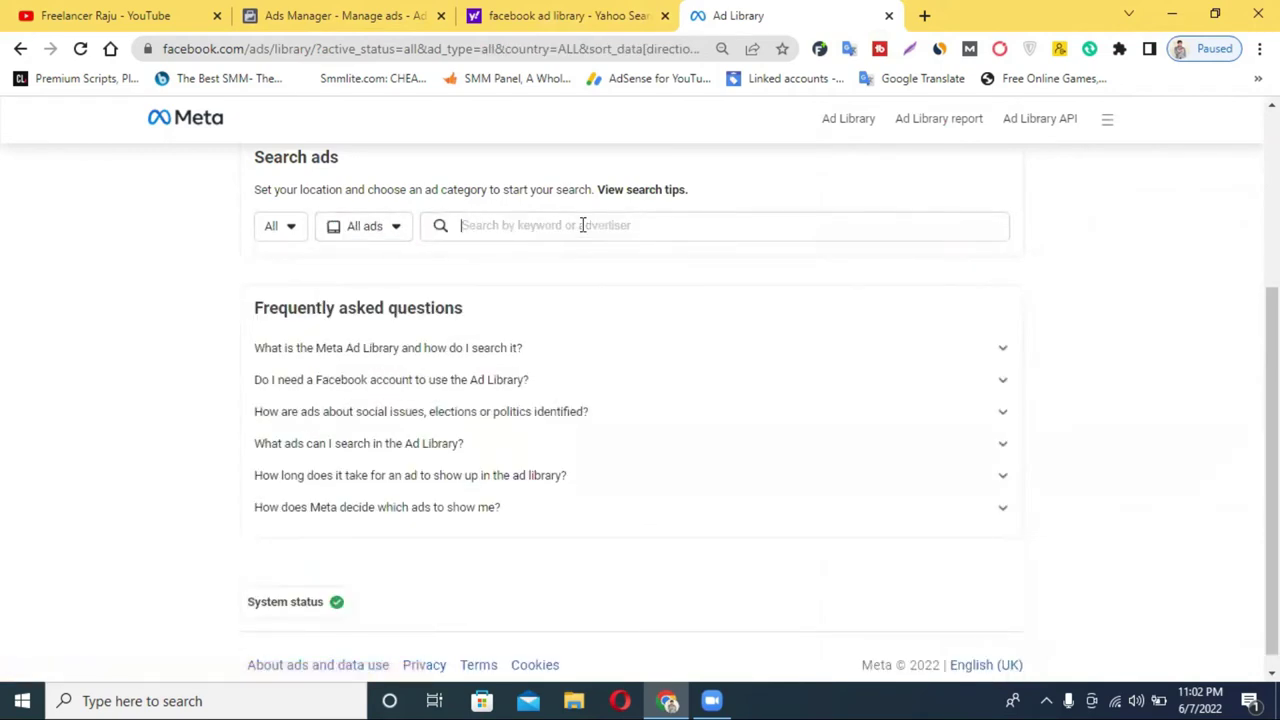
type("fashion")
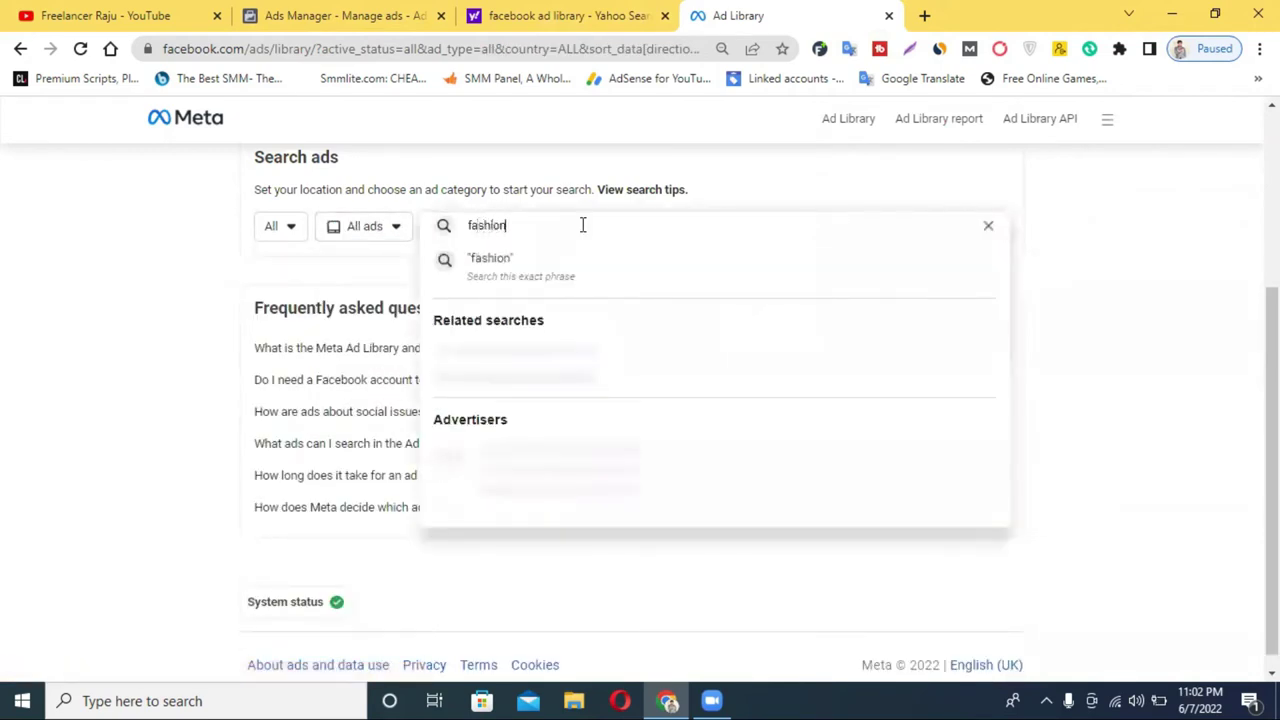
key("Return")
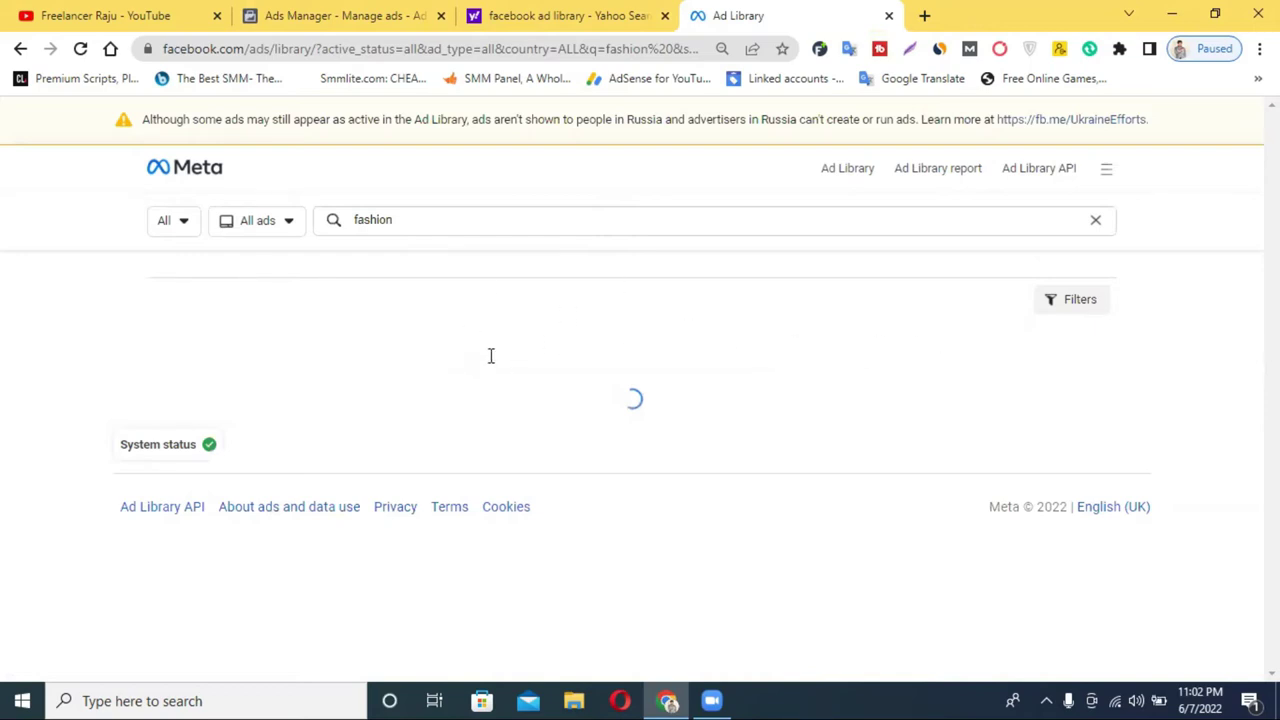
- Examine the fashion ads' platforms, creatives and call-to-action buttons, and return to the ad set in Ads Manager
scroll(686, 326, "down", 3)
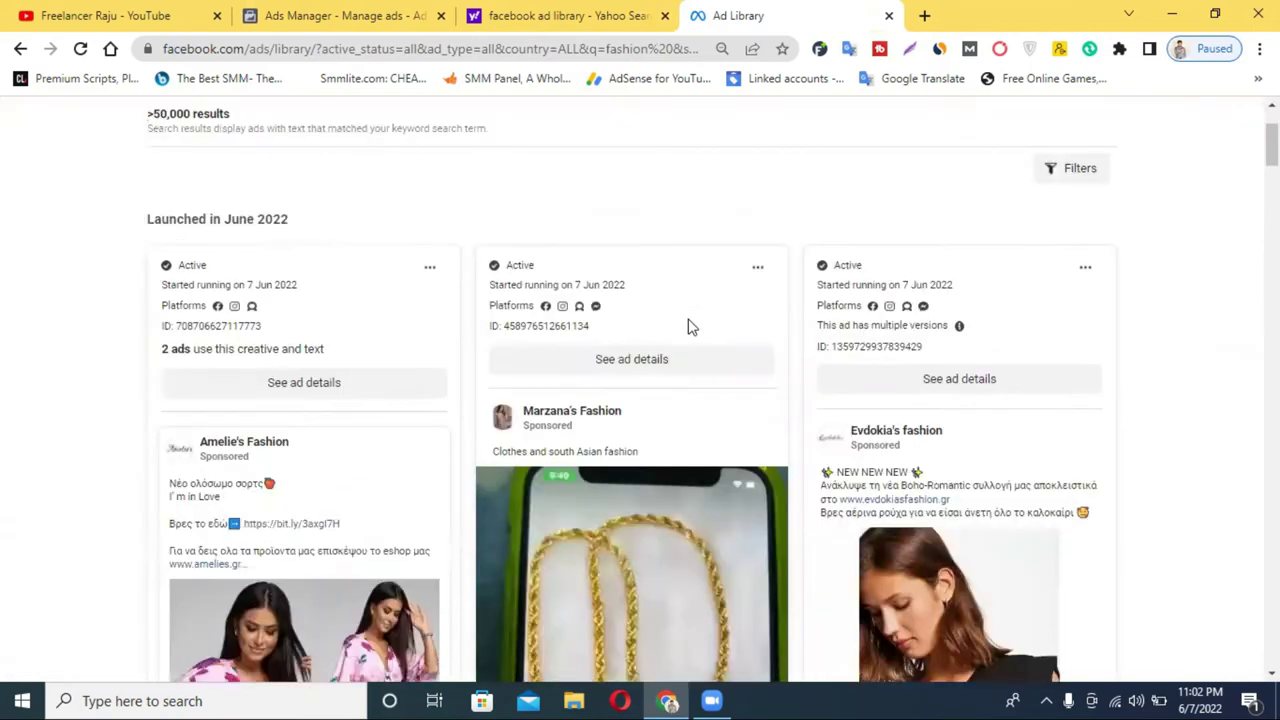
scroll(693, 327, "down", 2)
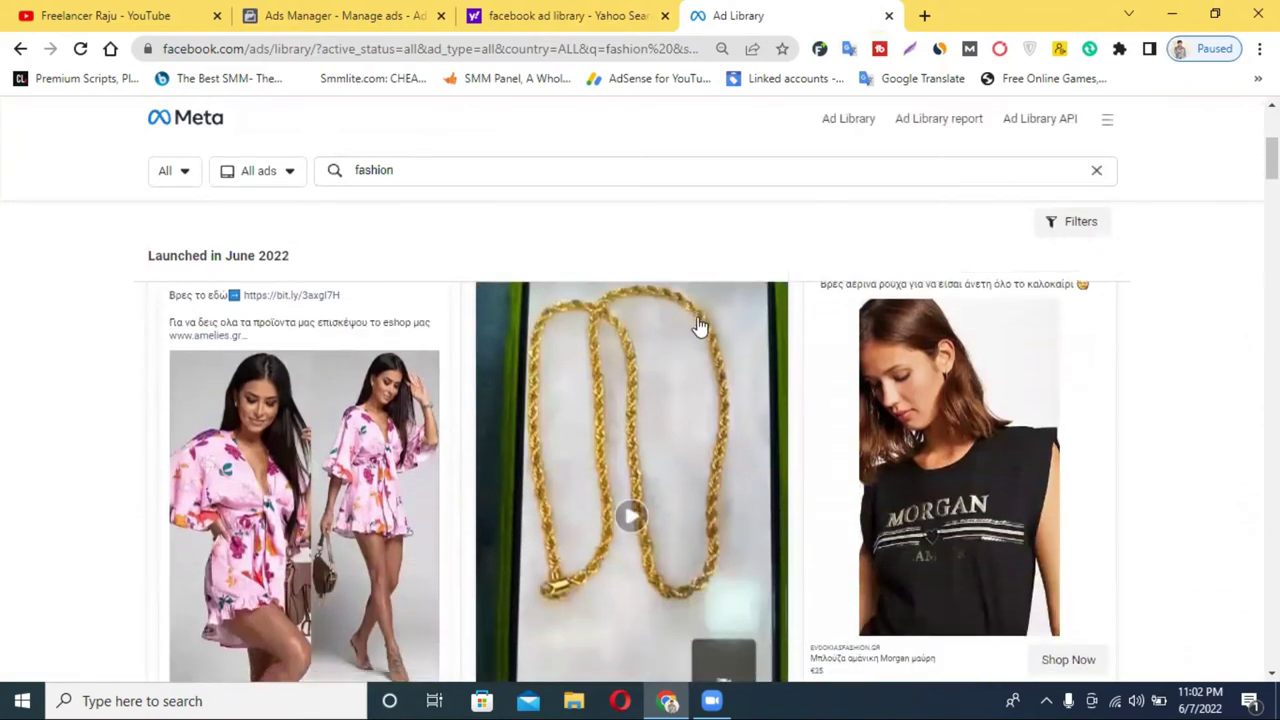
scroll(860, 395, "down", 3)
scroll(960, 406, "up", 1)
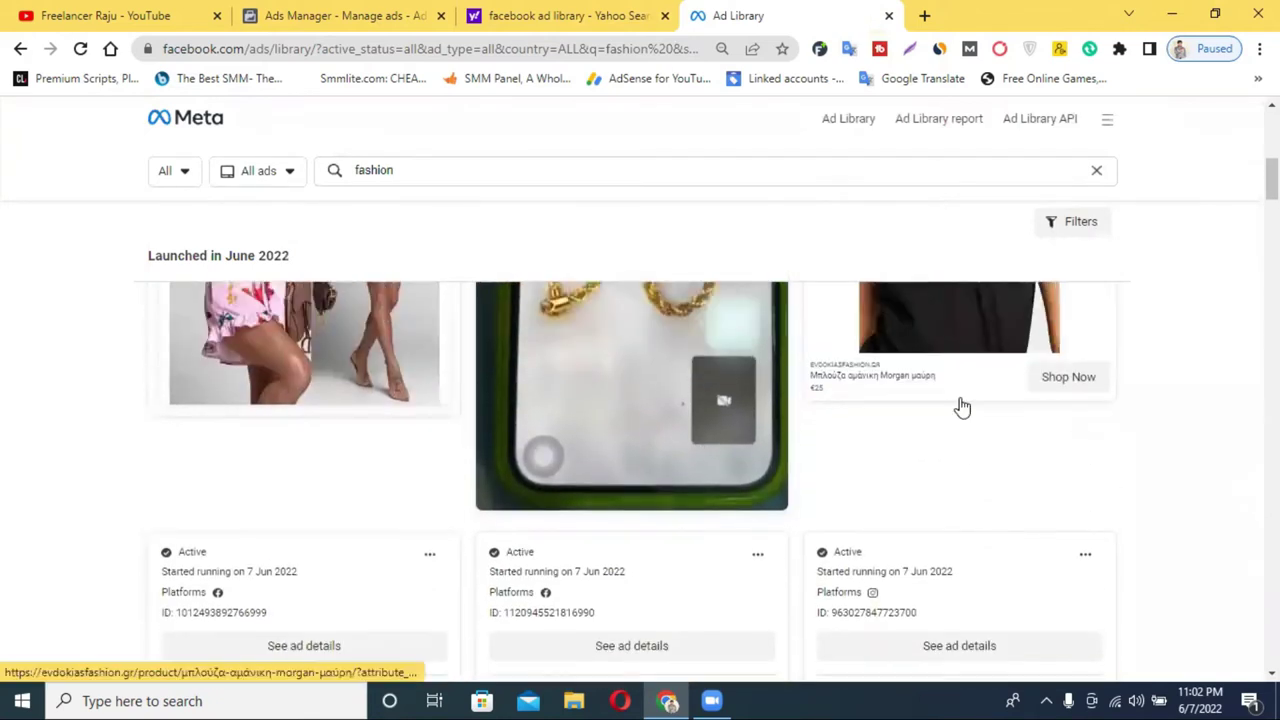
scroll(963, 404, "down", 2)
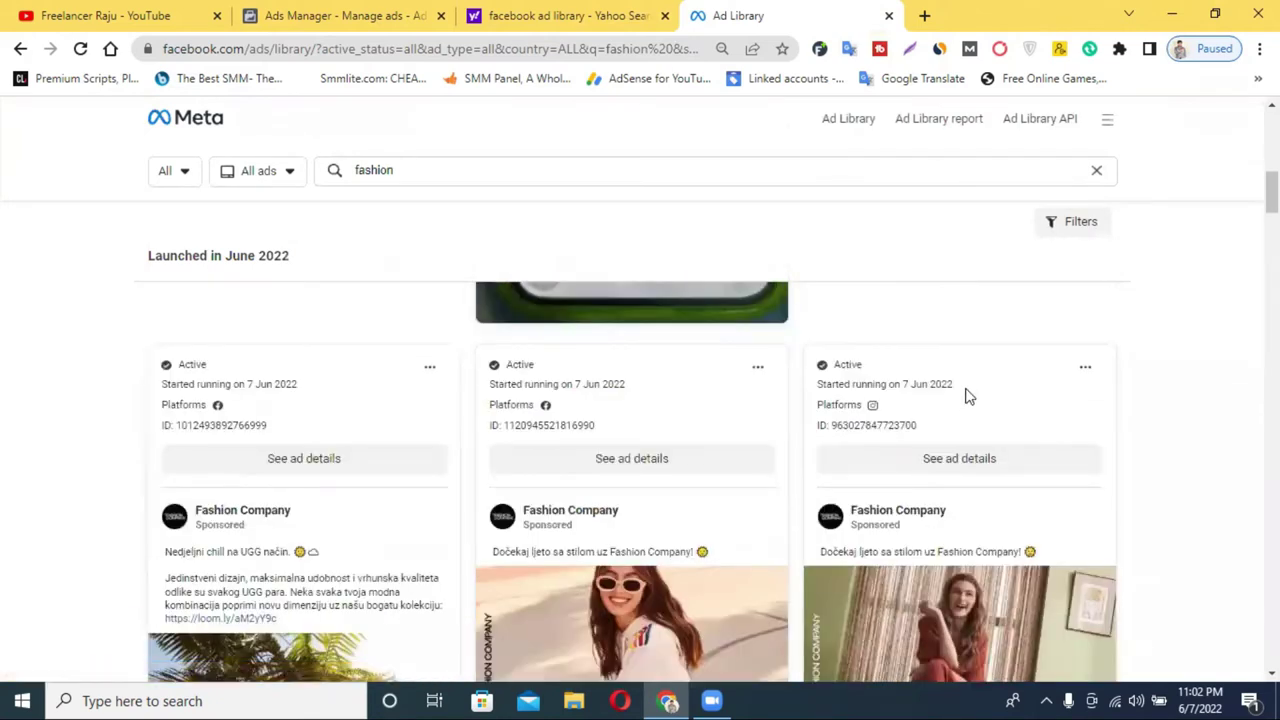
scroll(966, 398, "up", 3)
scroll(966, 395, "down", 2)
scroll(966, 395, "up", 2)
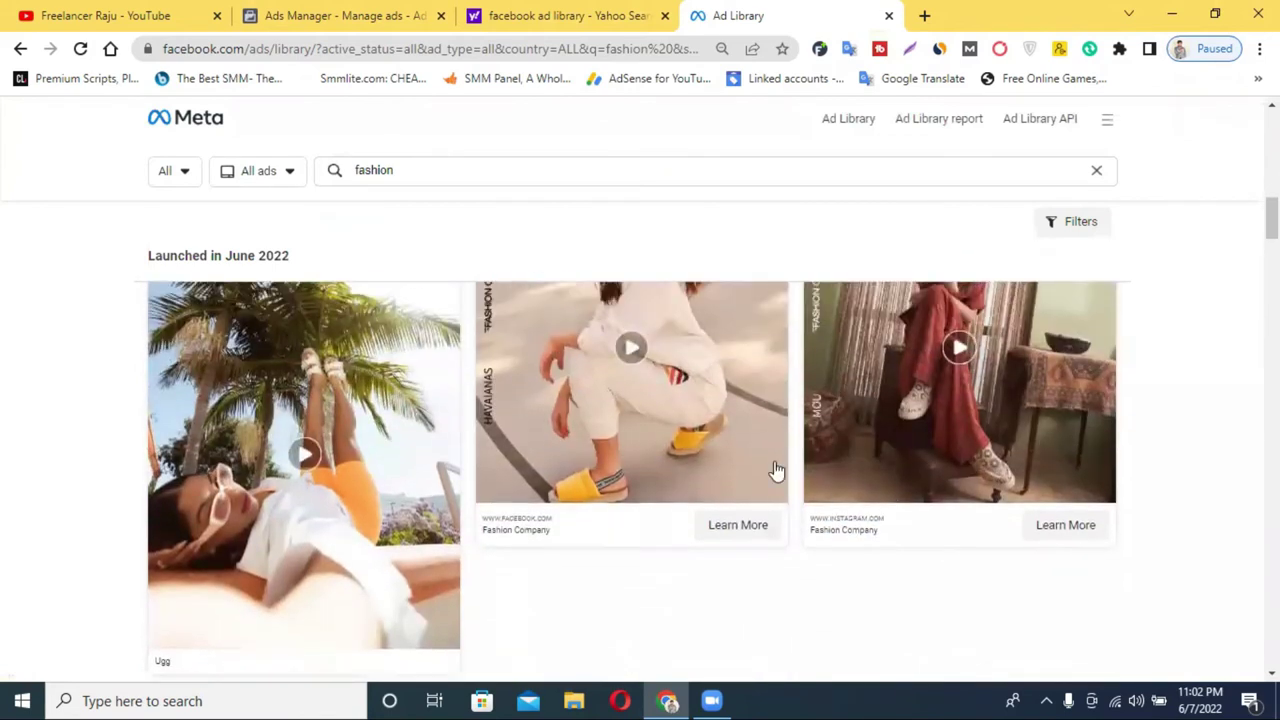
scroll(776, 470, "down", 3)
scroll(849, 434, "down", 10)
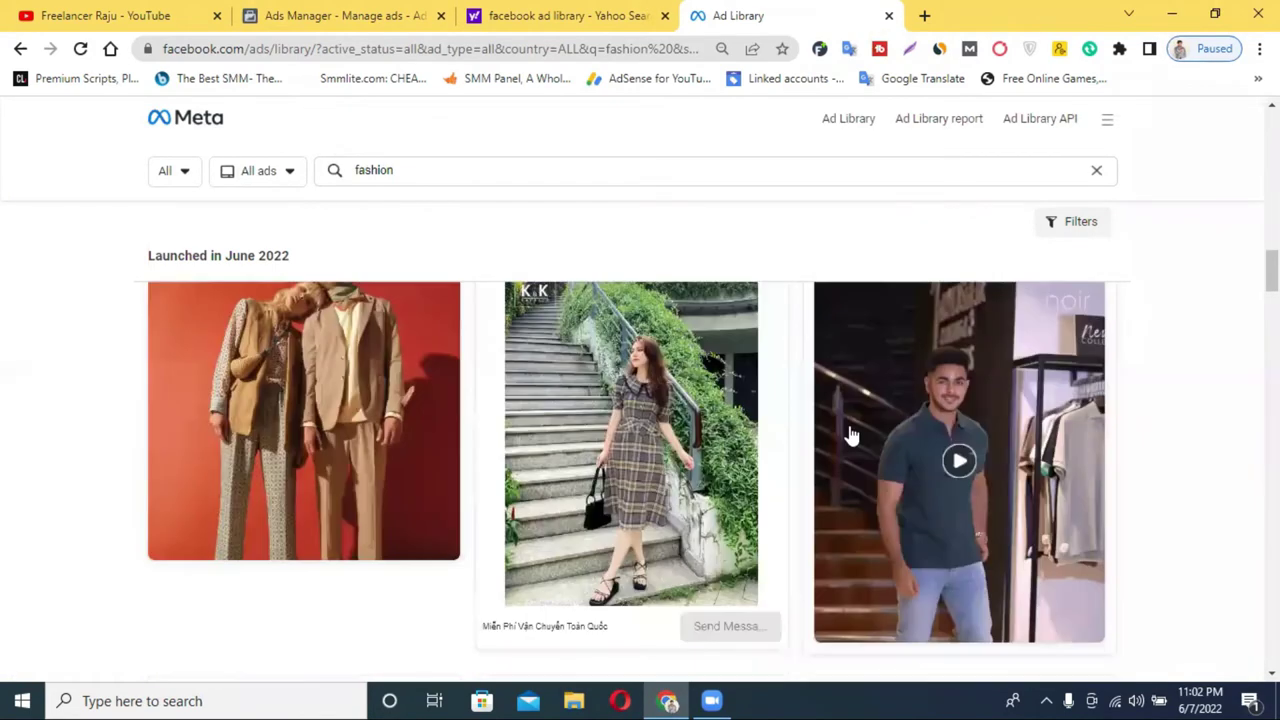
scroll(851, 434, "up", 1)
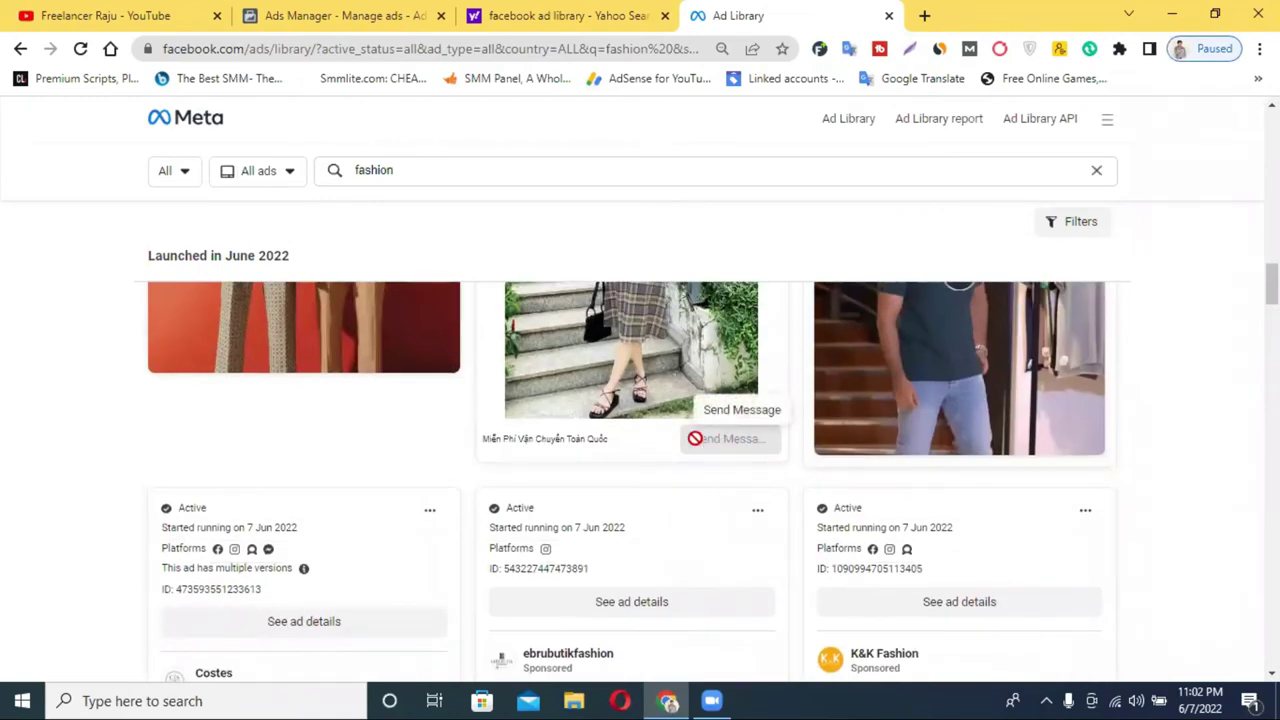
scroll(790, 460, "down", 5)
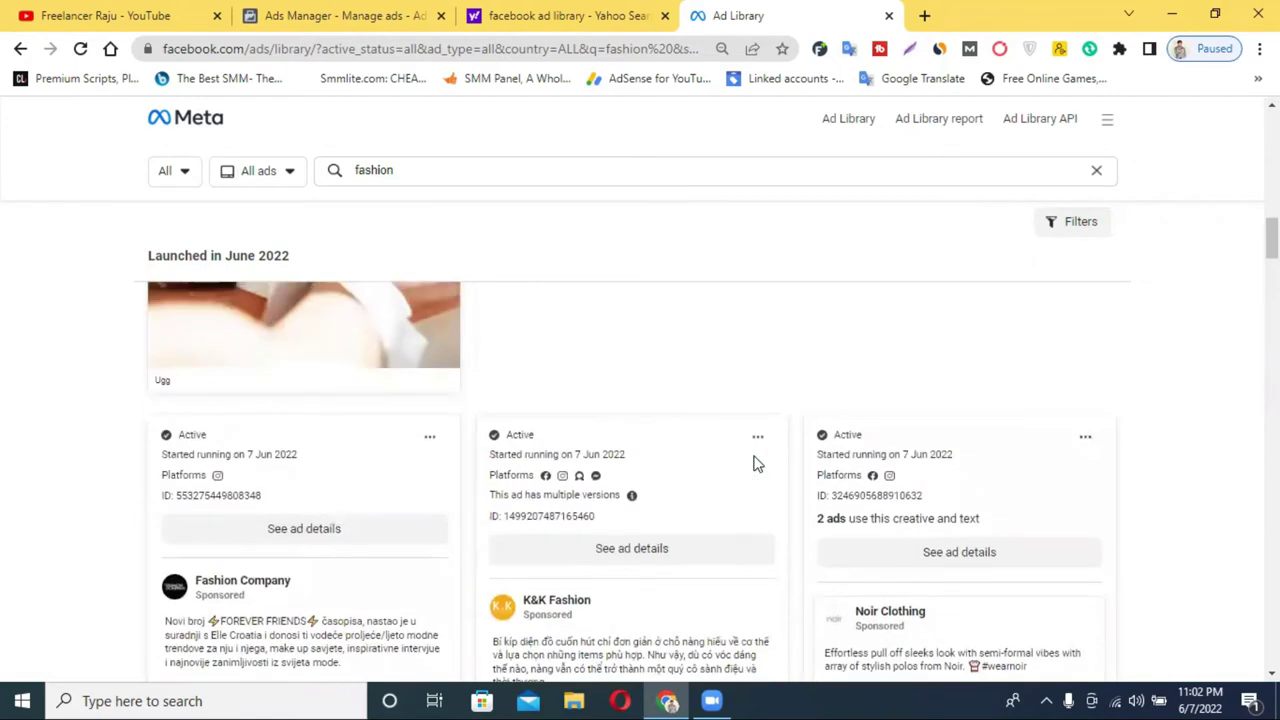
left_click(428, 12)
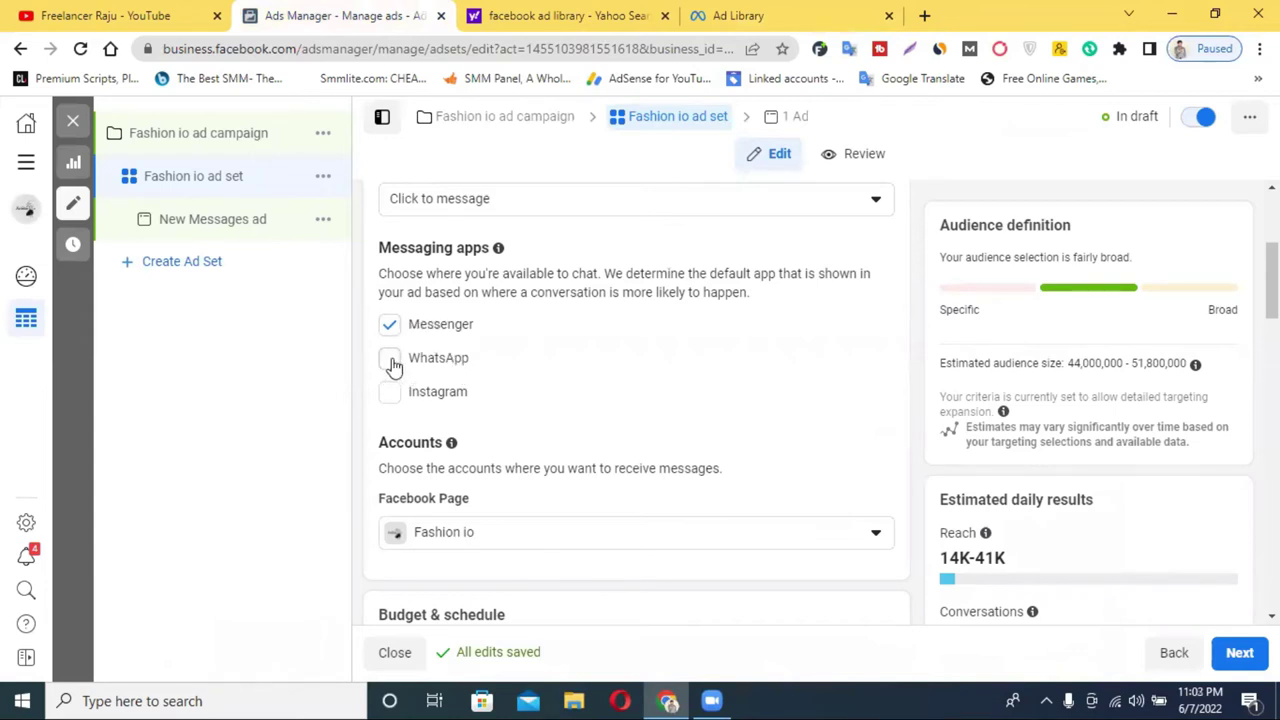
- Try WhatsApp as an additional messaging app for the ad set and deselect it again
left_click(390, 360)
left_click(390, 360)
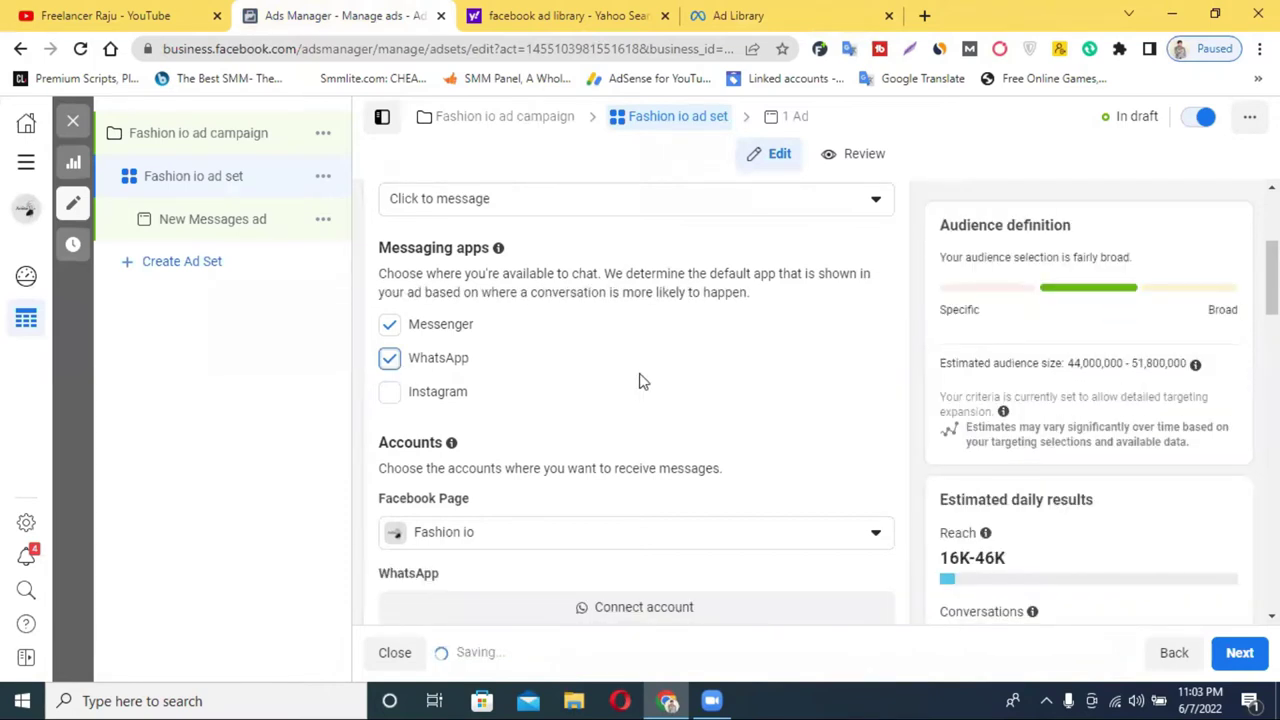
left_click(390, 362)
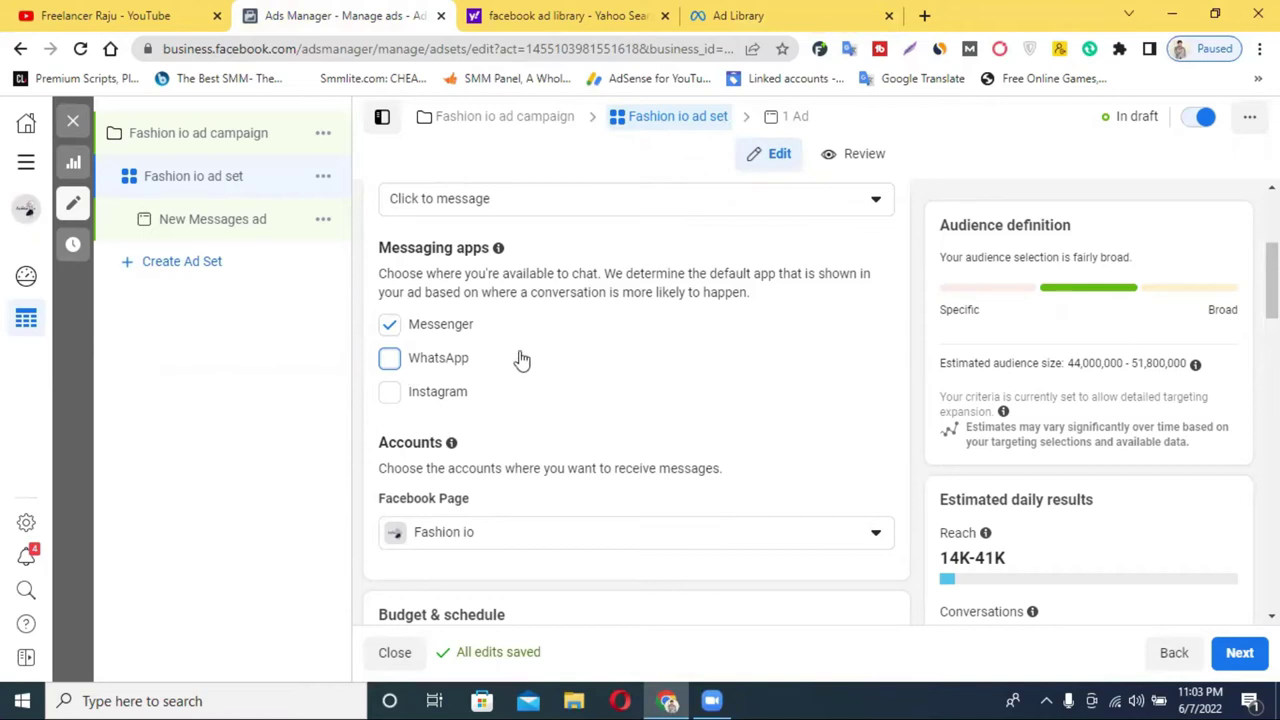
- Try Envato Themes as the Facebook Page that receives messages and switch back to Fashion io
scroll(603, 337, "down", 2)
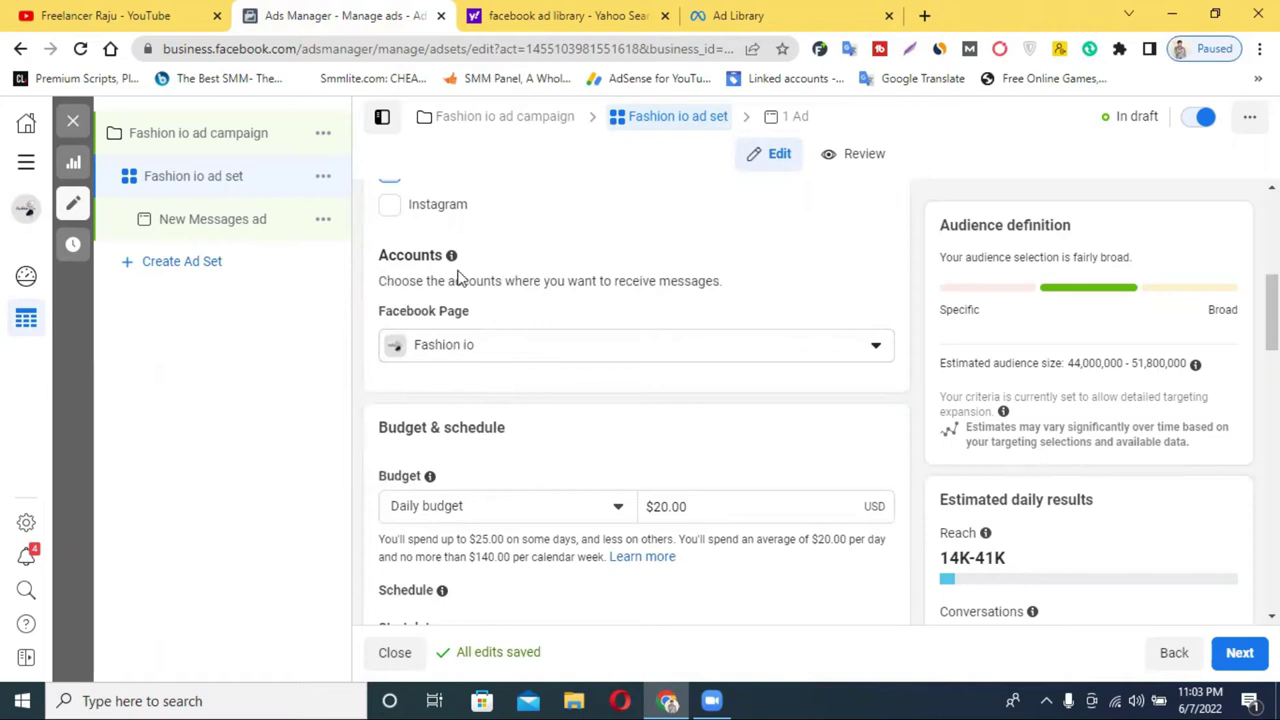
left_click(543, 352)
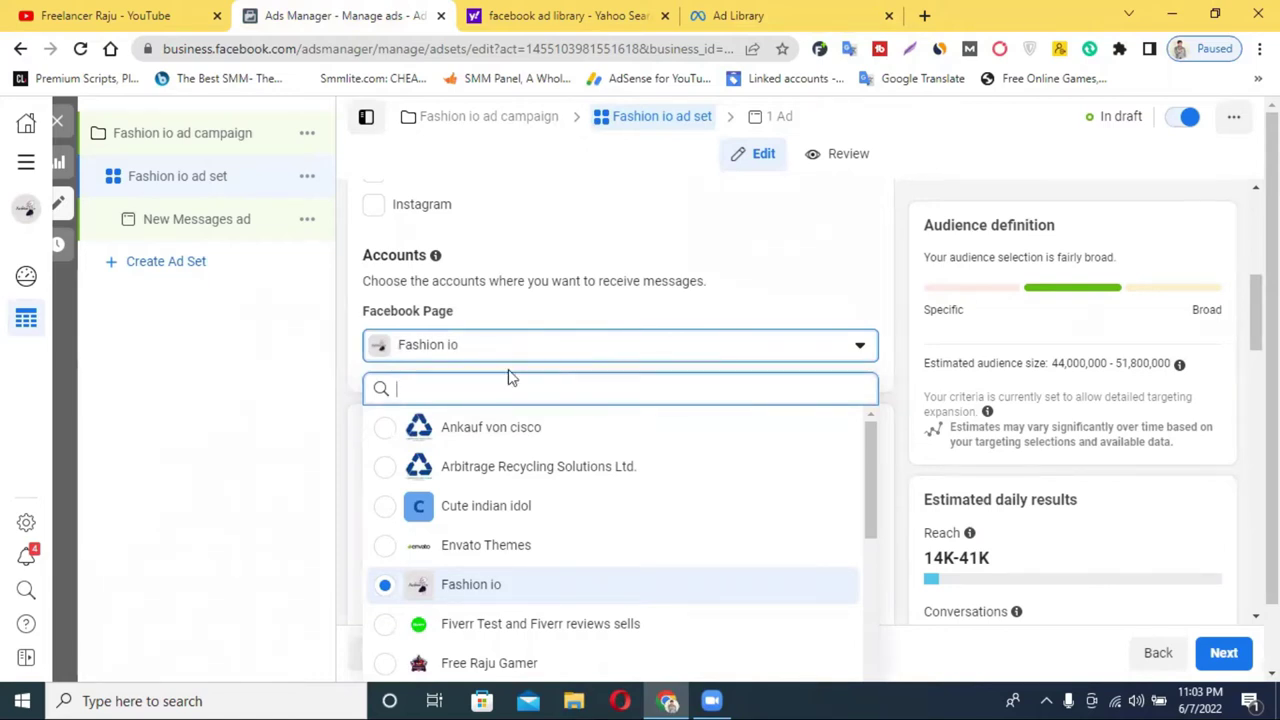
left_click(380, 548)
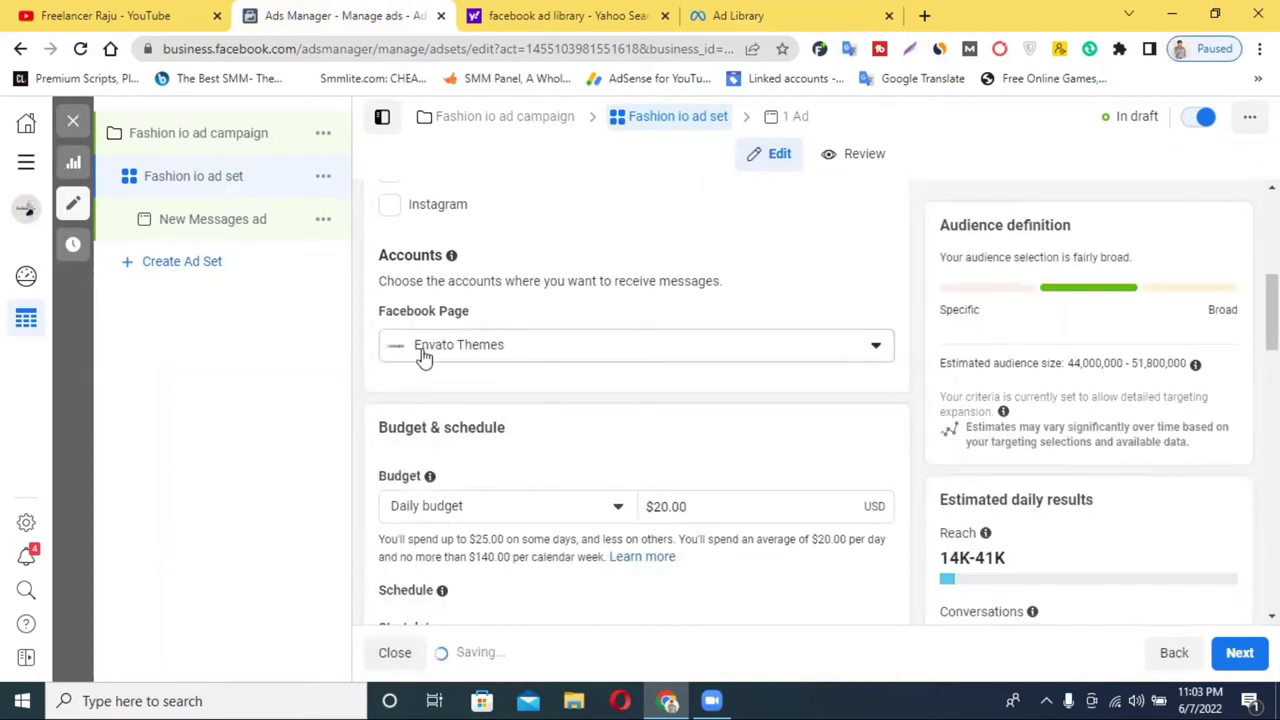
left_click(489, 351)
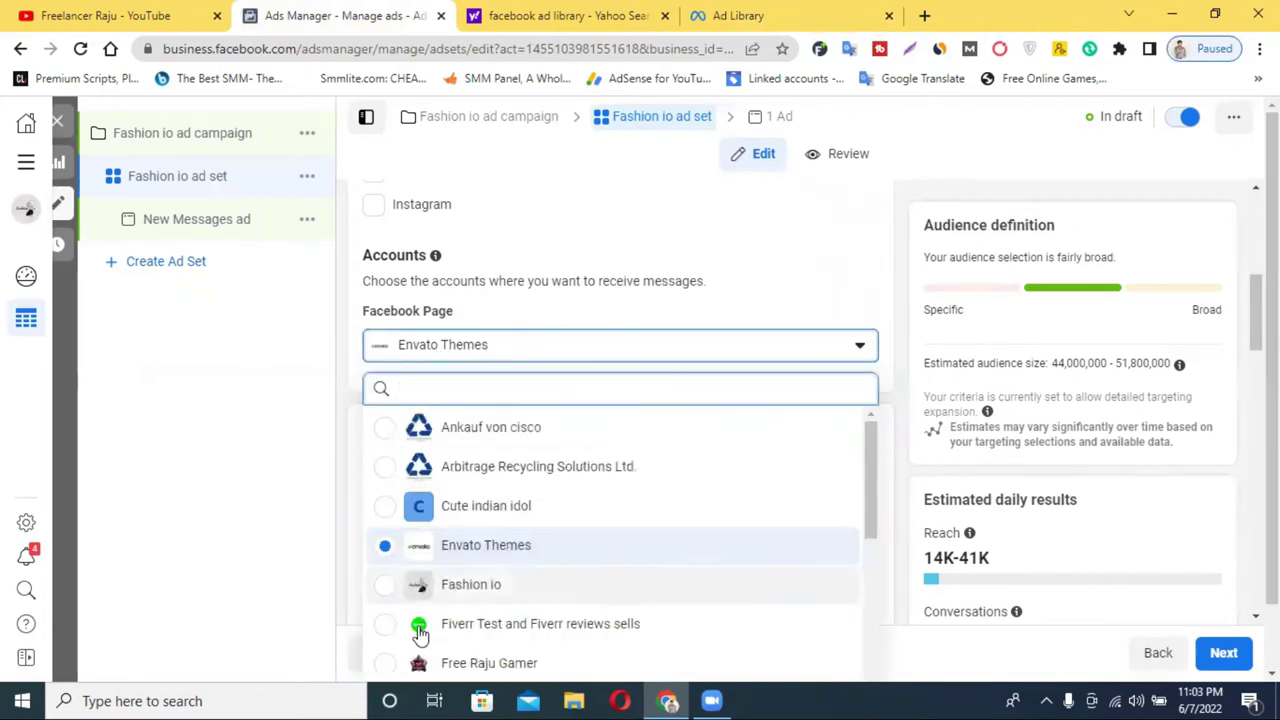
left_click(389, 590)
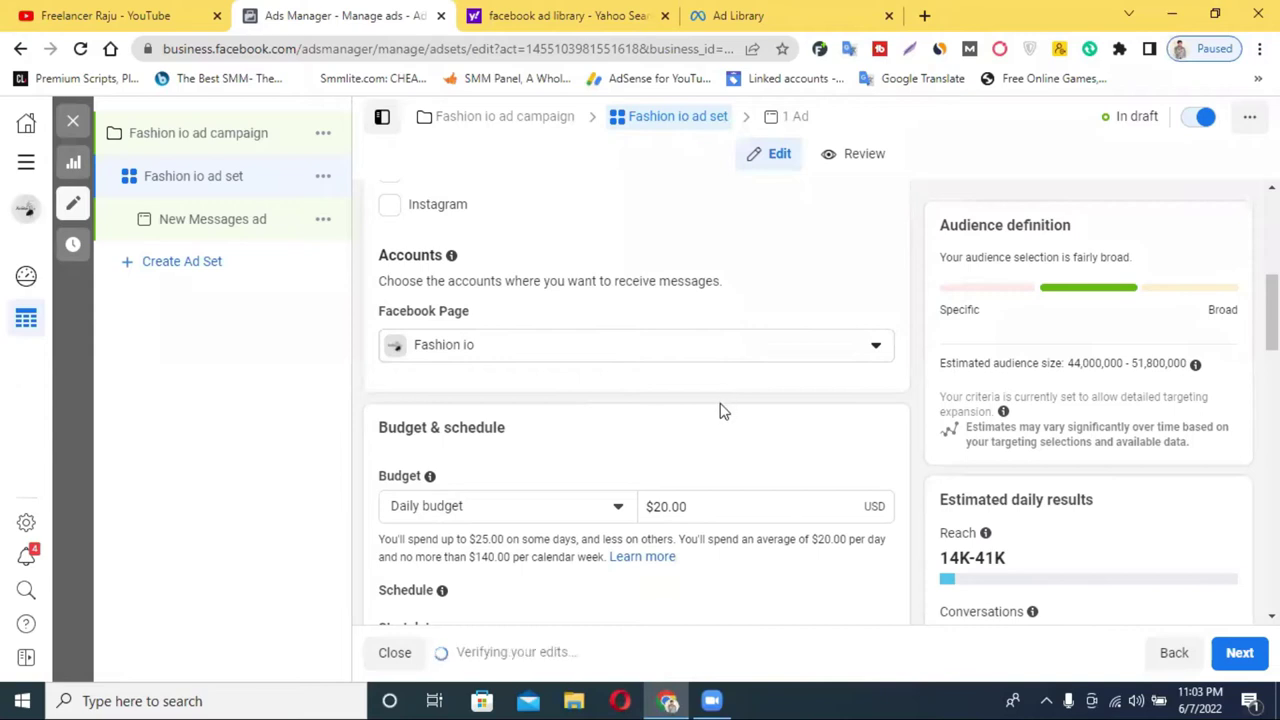
- Change the ad set's budget type to Lifetime budget
scroll(723, 411, "down", 2)
left_click_drag(386, 241, 527, 253)
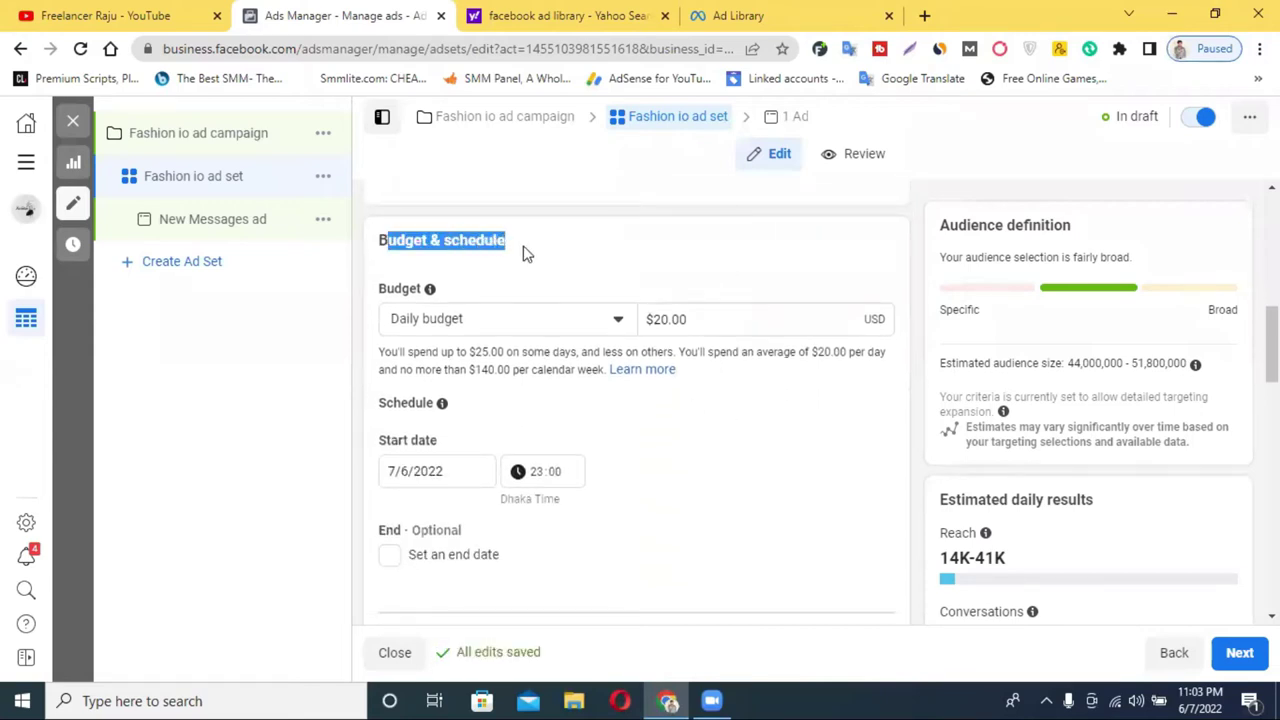
left_click(603, 288)
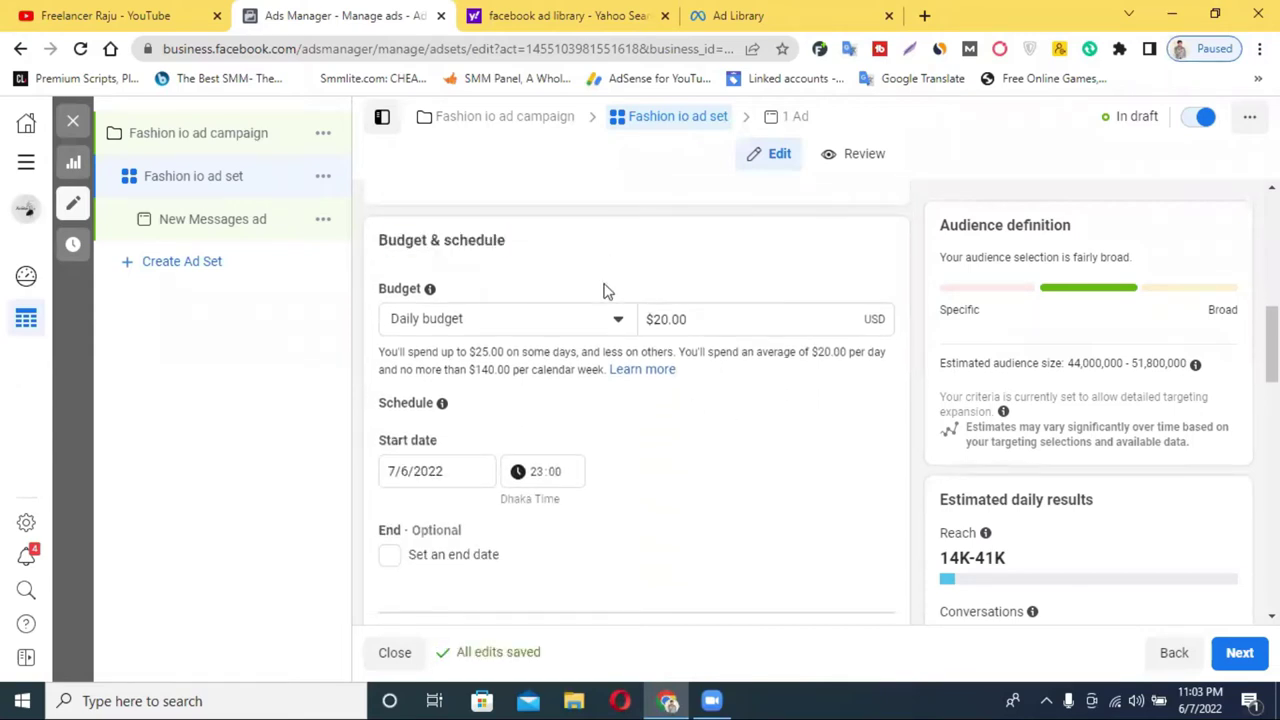
left_click(535, 320)
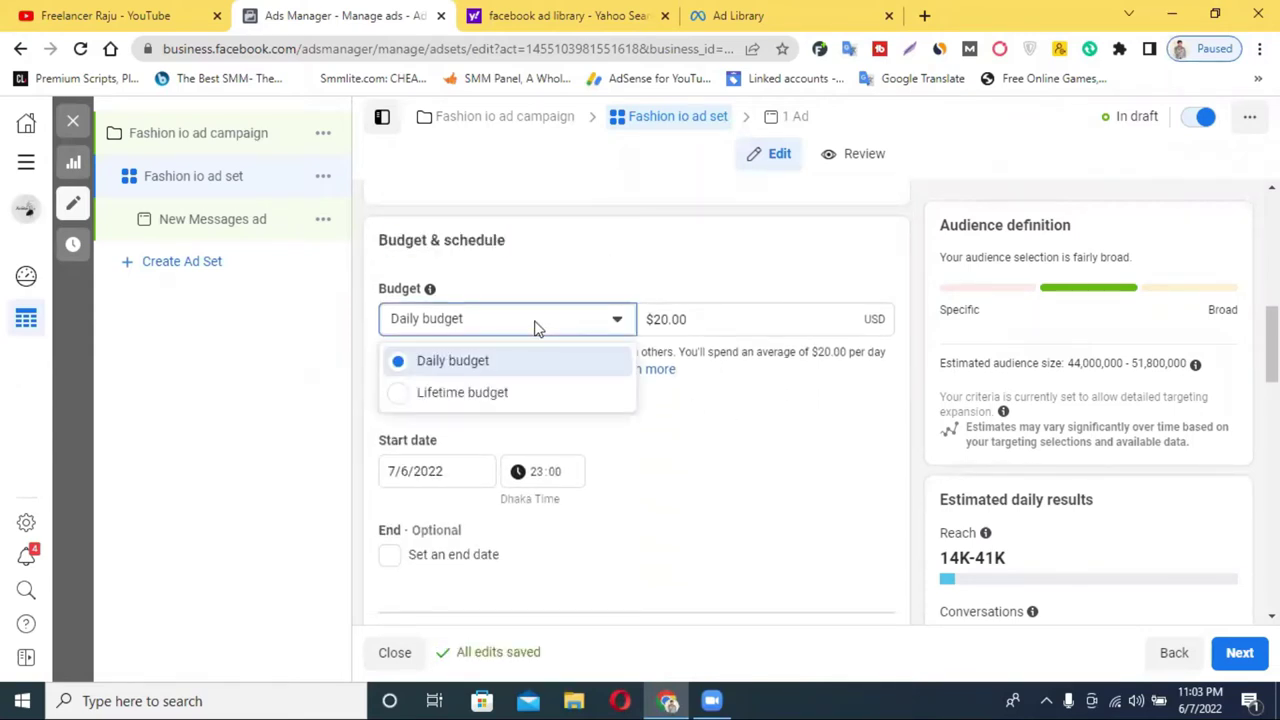
left_click(460, 393)
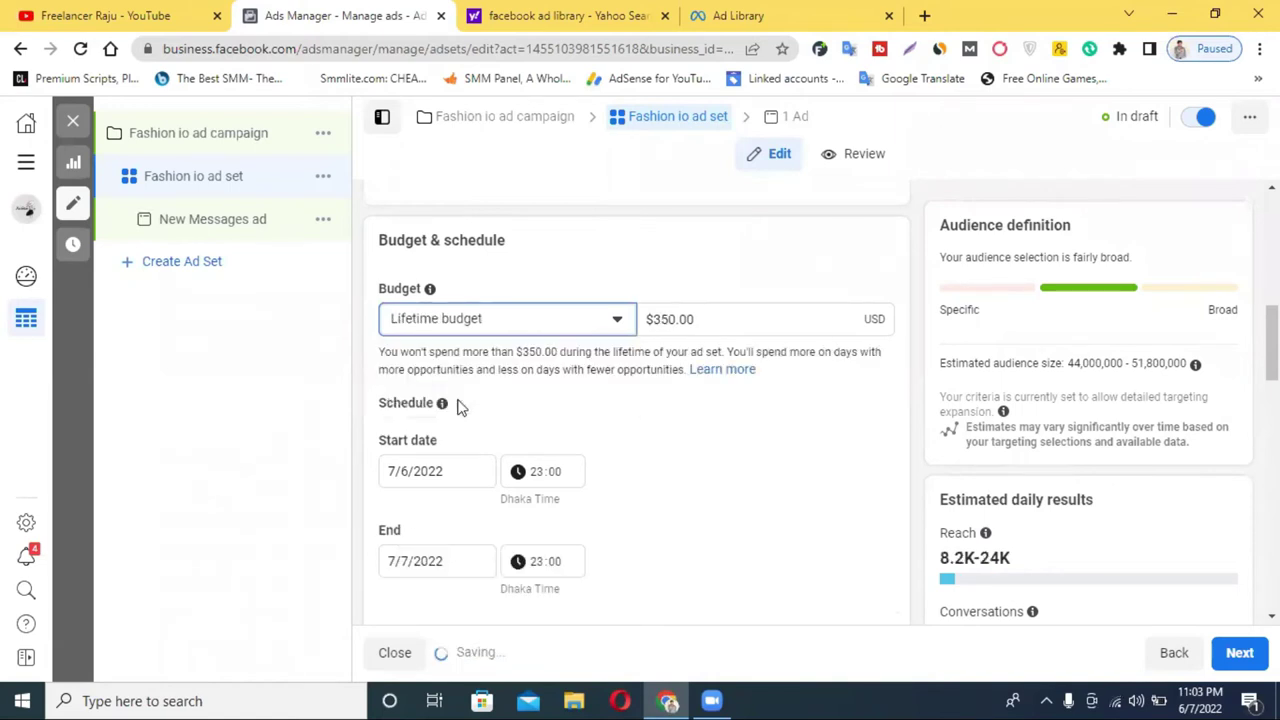
- Set the lifetime budget to $20.00 and raise it to $30.00
left_click_drag(665, 321, 658, 320)
double_click(663, 319)
left_click(663, 319)
double_click(663, 319)
type("20")
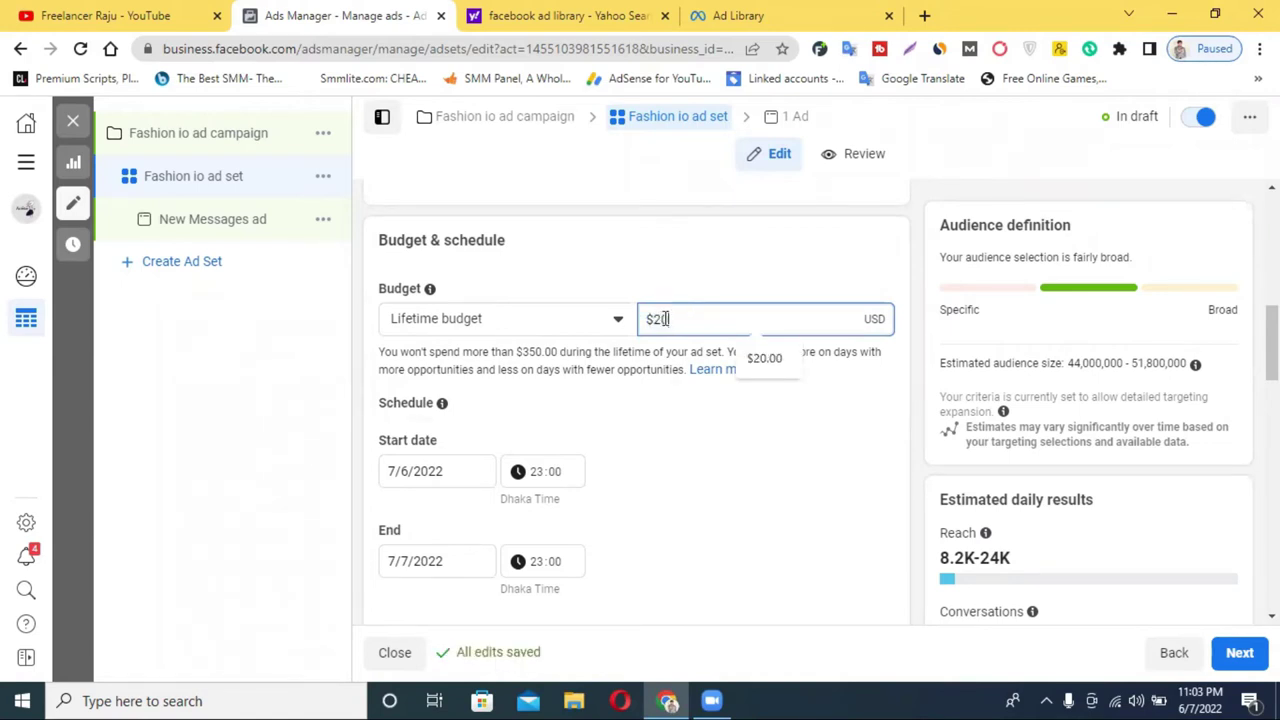
left_click(758, 471)
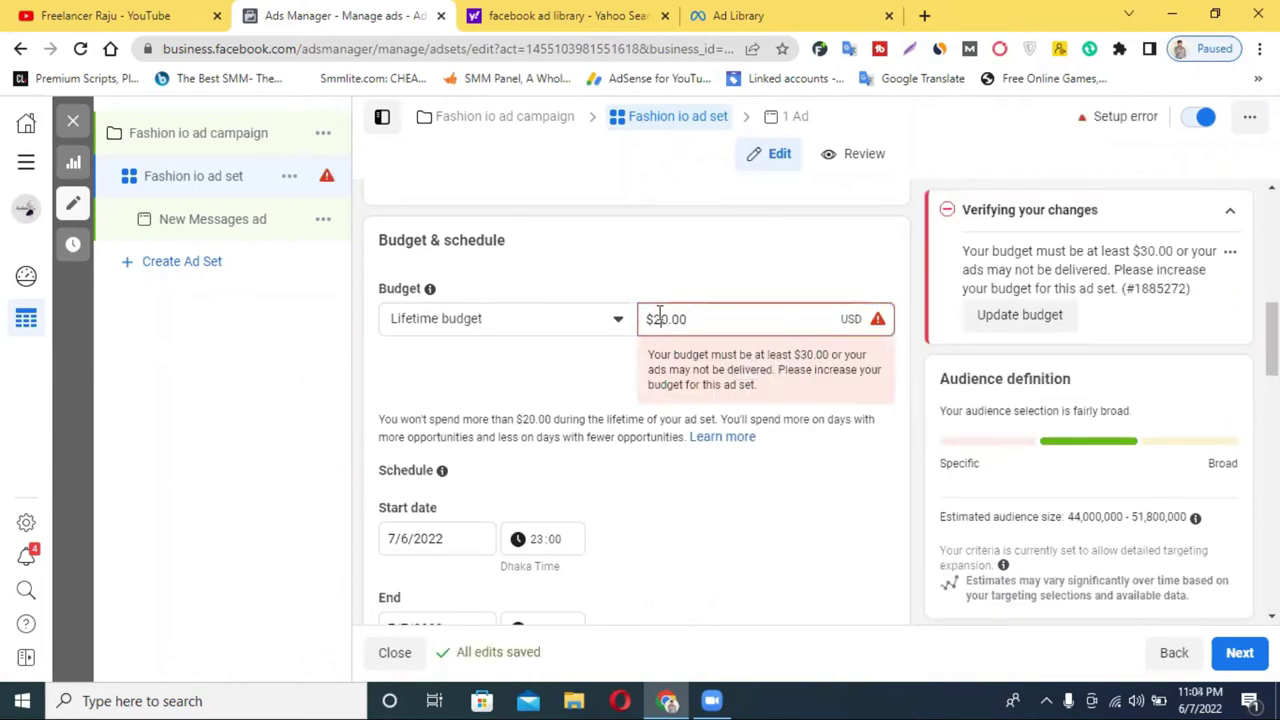
left_click(716, 505)
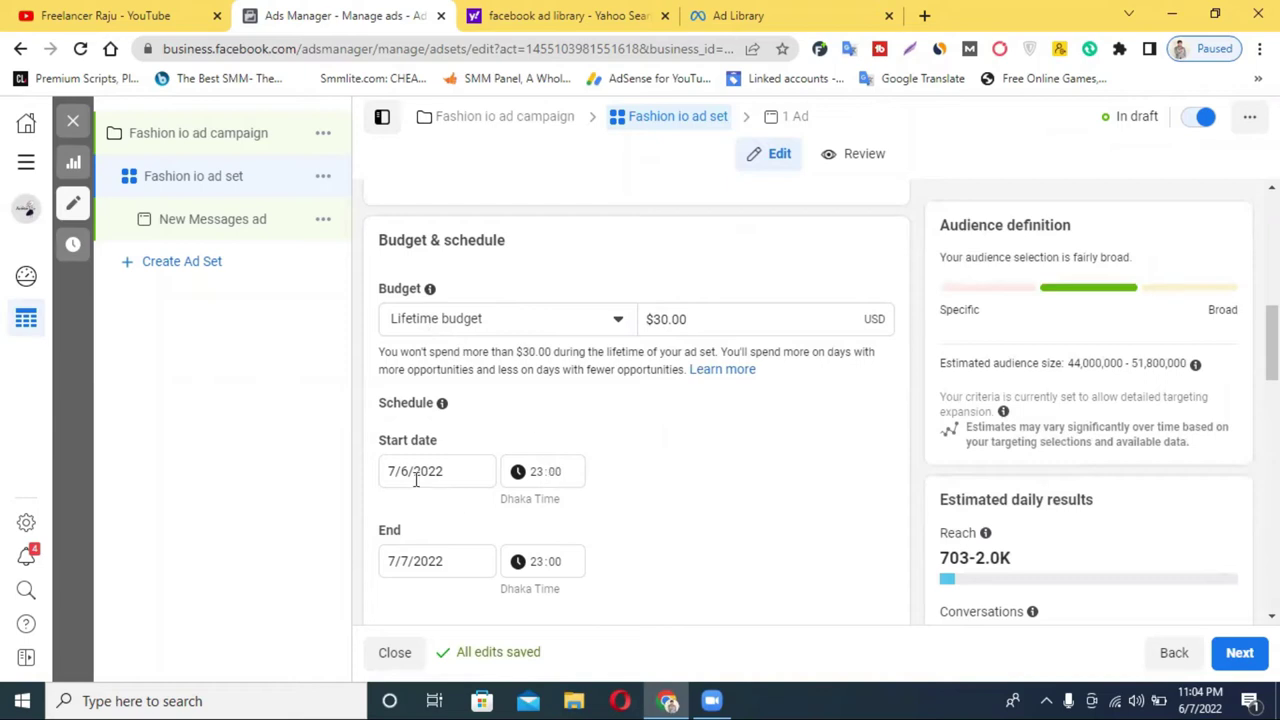
left_click(460, 320)
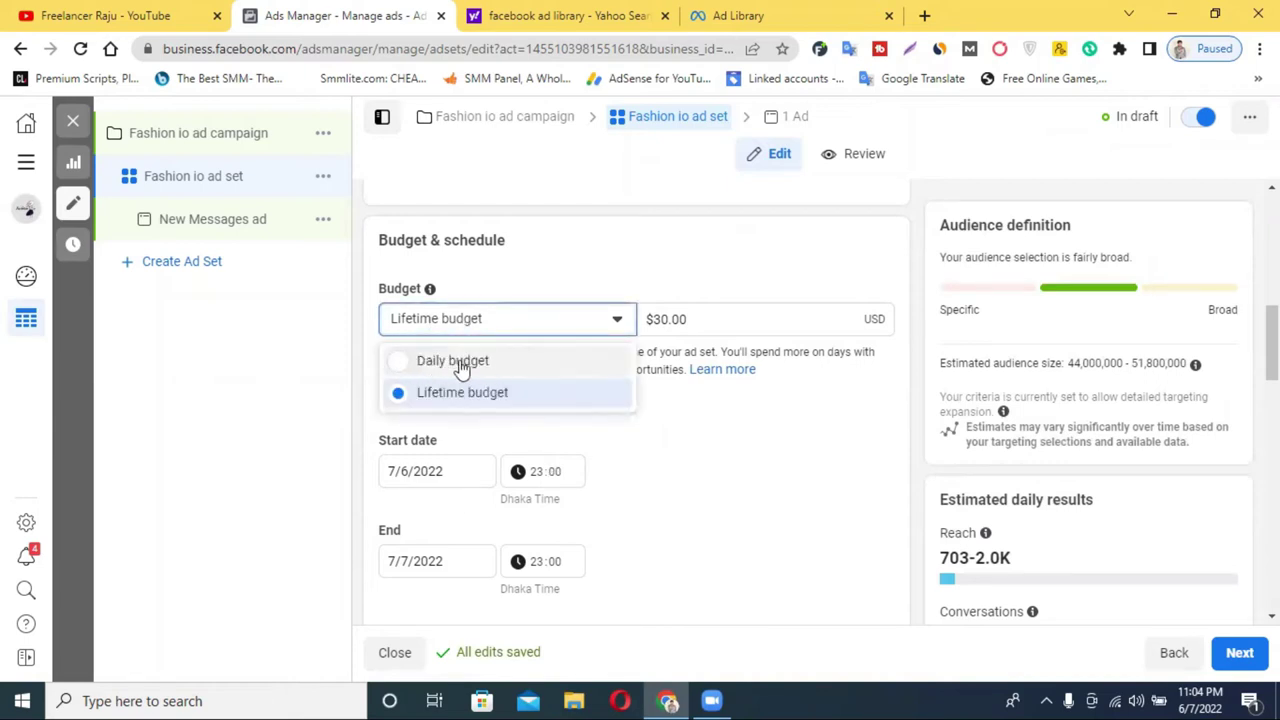
left_click(812, 456)
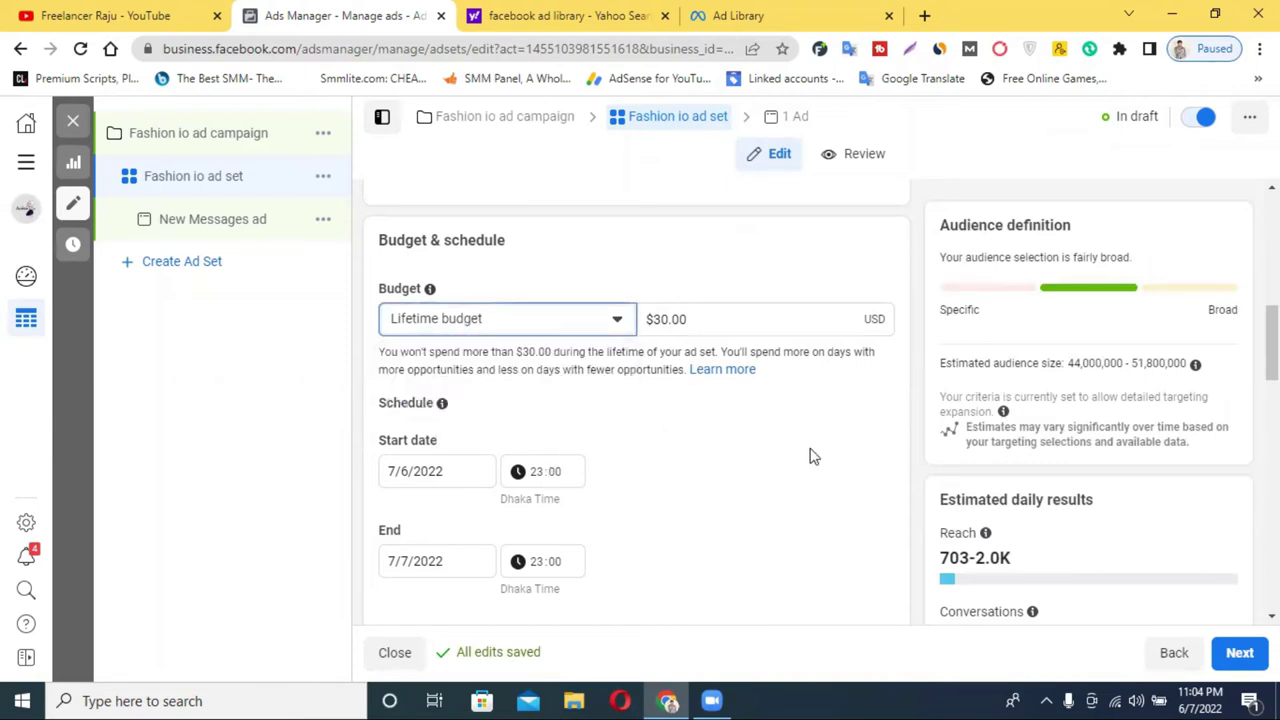
- Schedule the ad set to start on 8/6/2022 and end on 10/7/2022
left_click(407, 476)
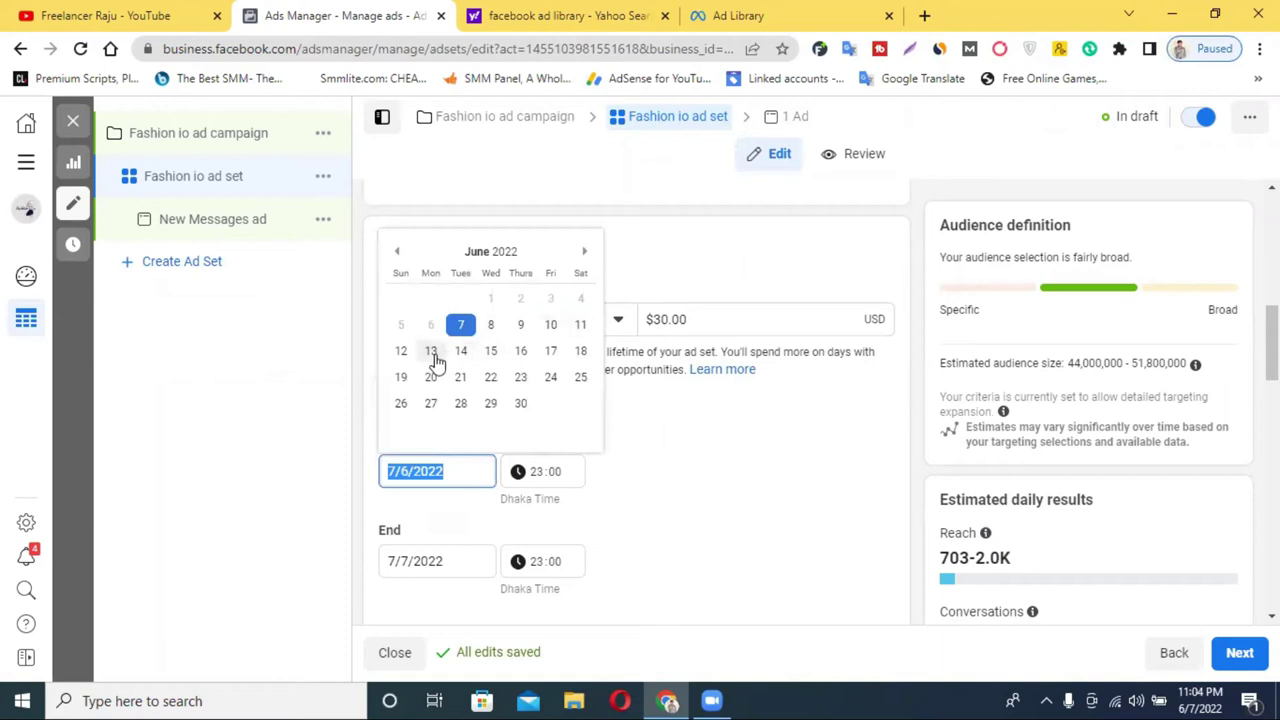
left_click(490, 326)
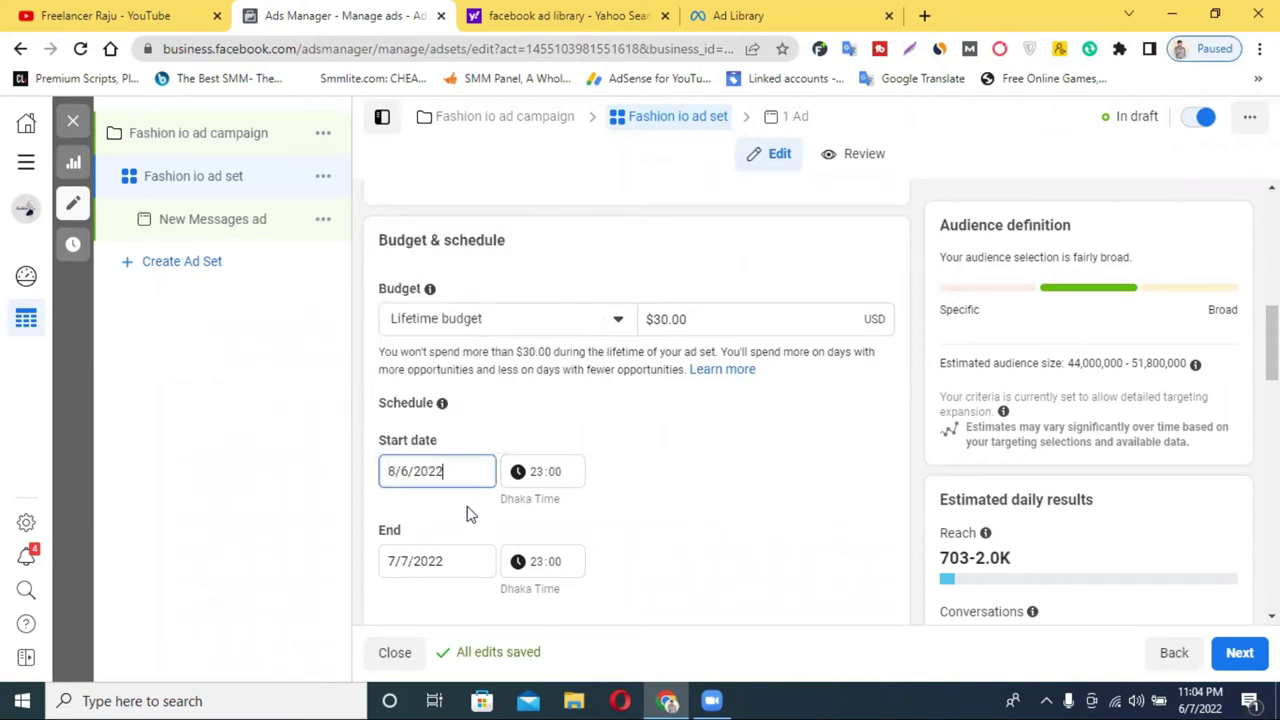
scroll(470, 513, "down", 2)
left_click(414, 378)
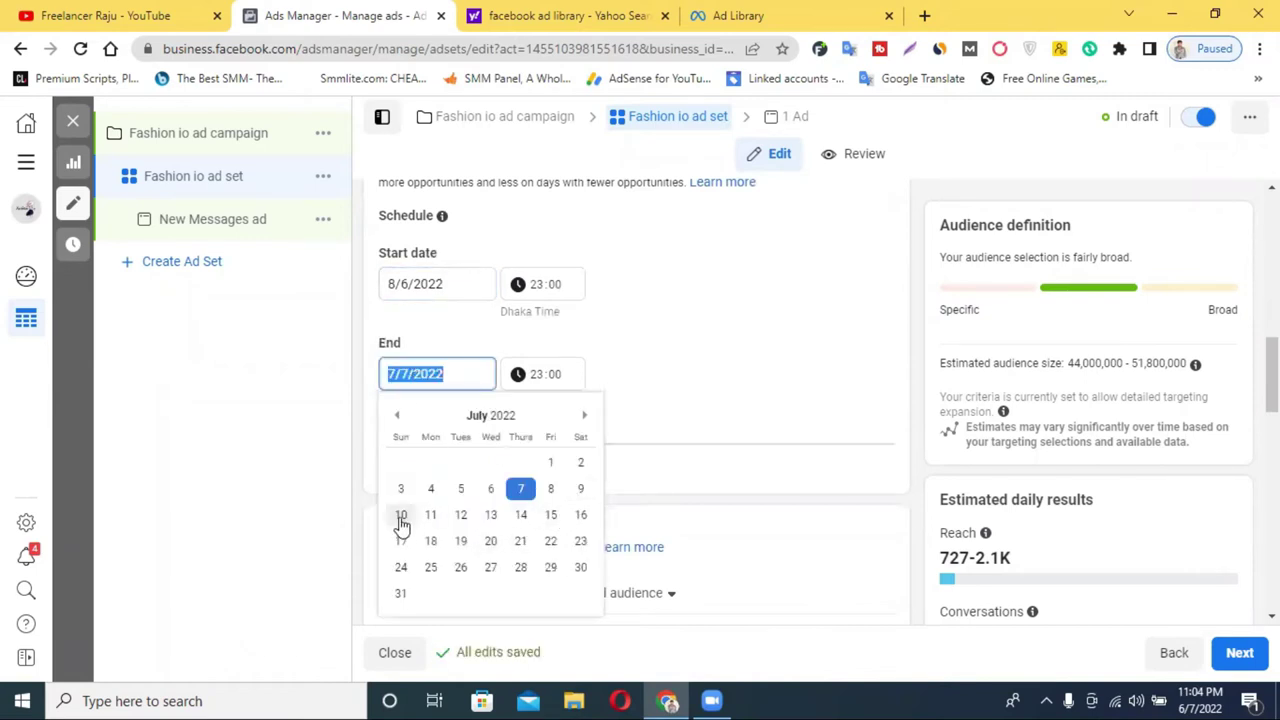
left_click(400, 516)
- Increase the ad set's lifetime budget to $32.00
scroll(641, 399, "up", 3)
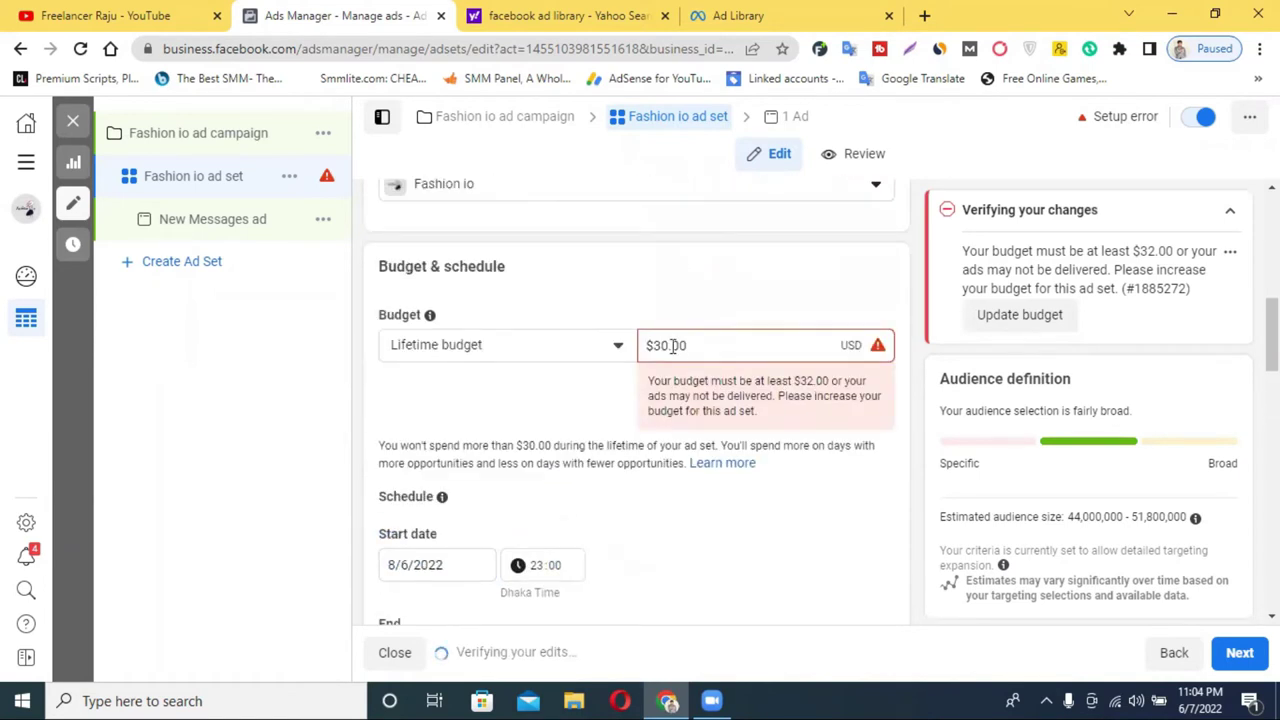
left_click_drag(667, 344, 663, 342)
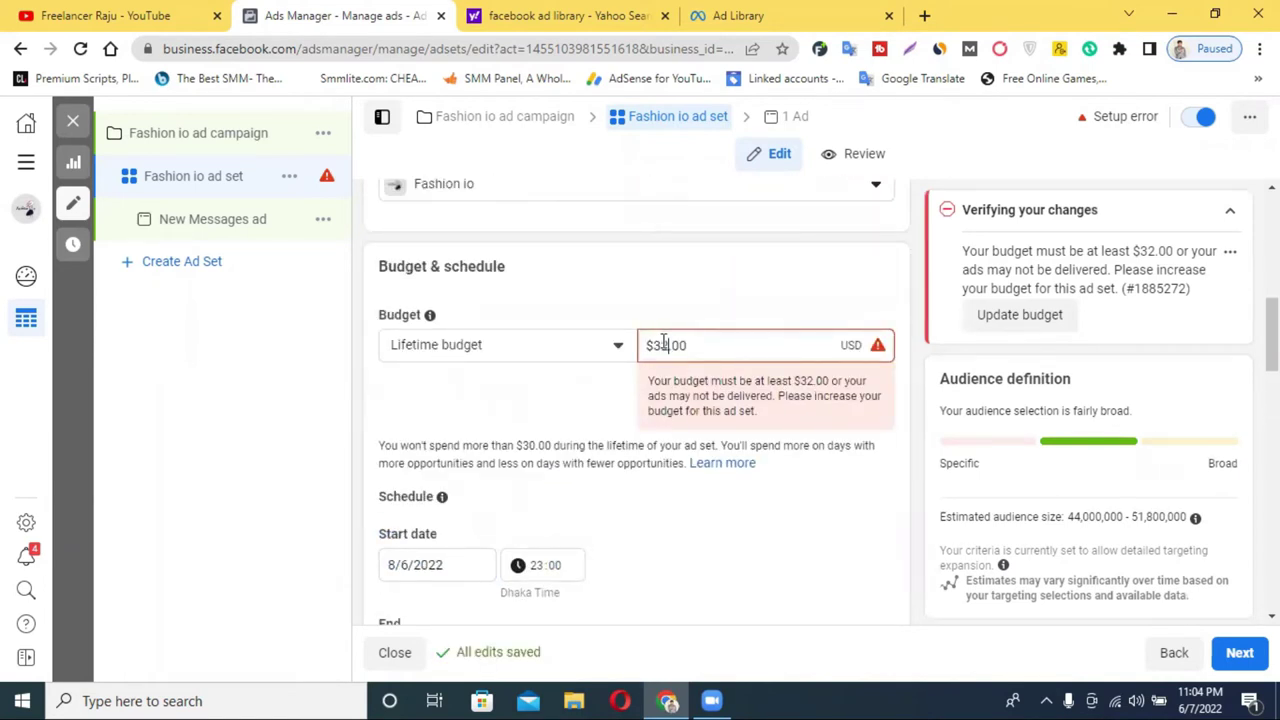
left_click(553, 425)
- Switch the ad set to a daily budget and set the amount to $5.00
scroll(615, 458, "down", 1)
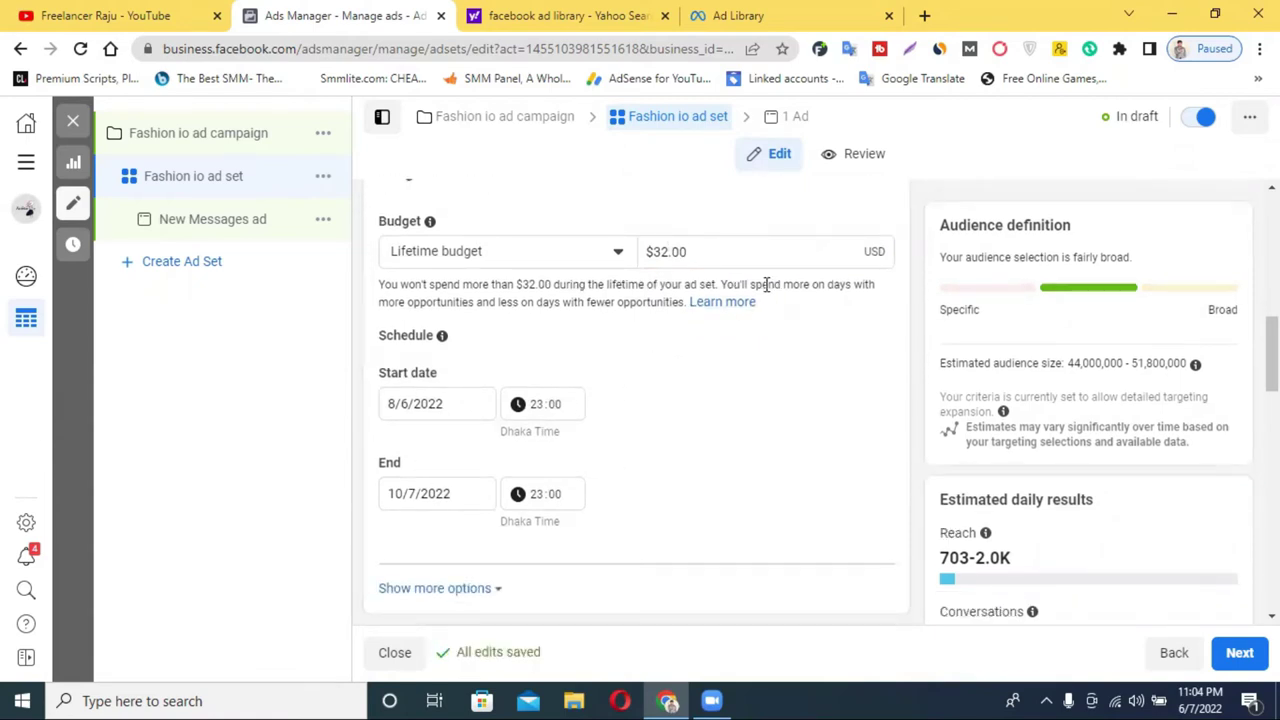
left_click(485, 256)
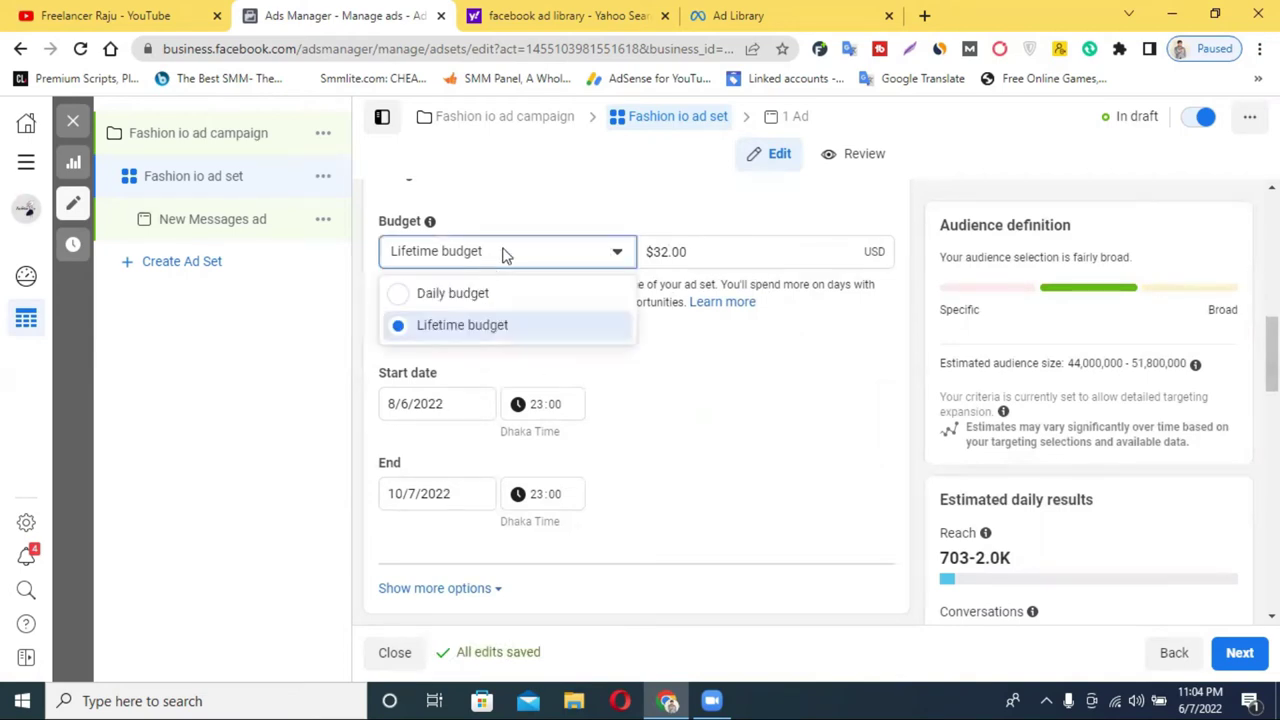
left_click(434, 300)
left_click(655, 251)
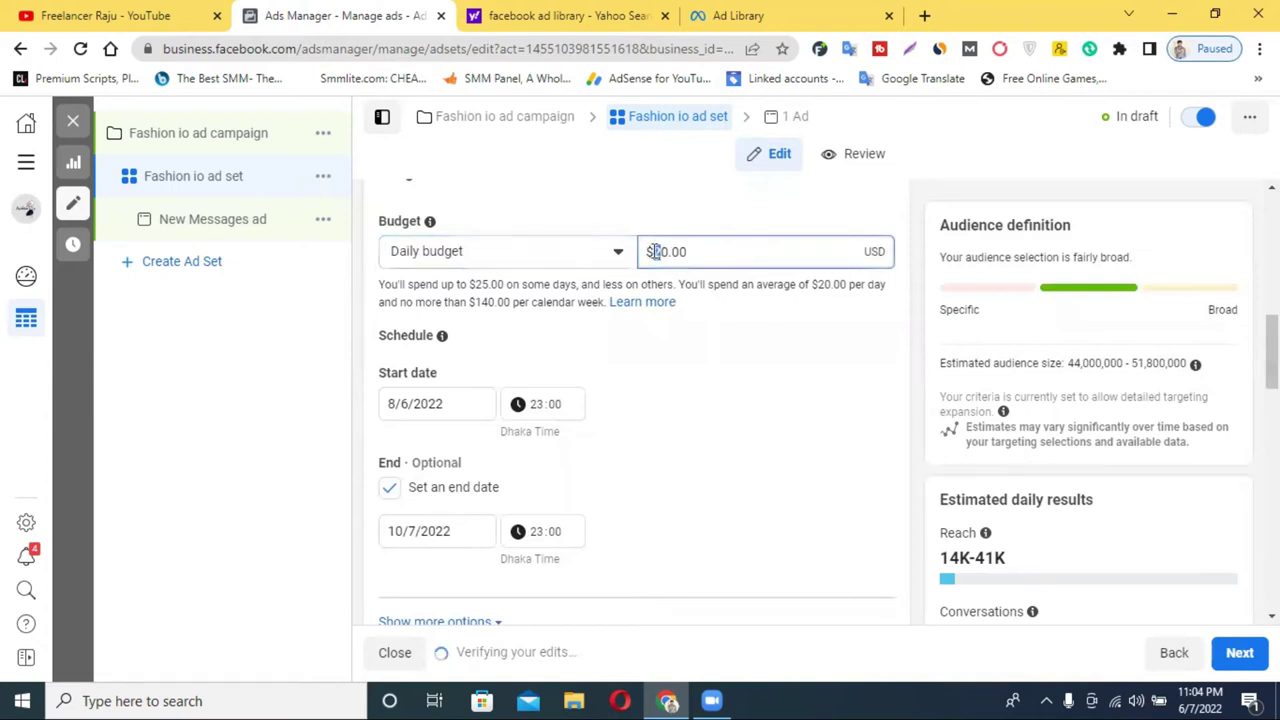
type("5")
left_click(765, 387)
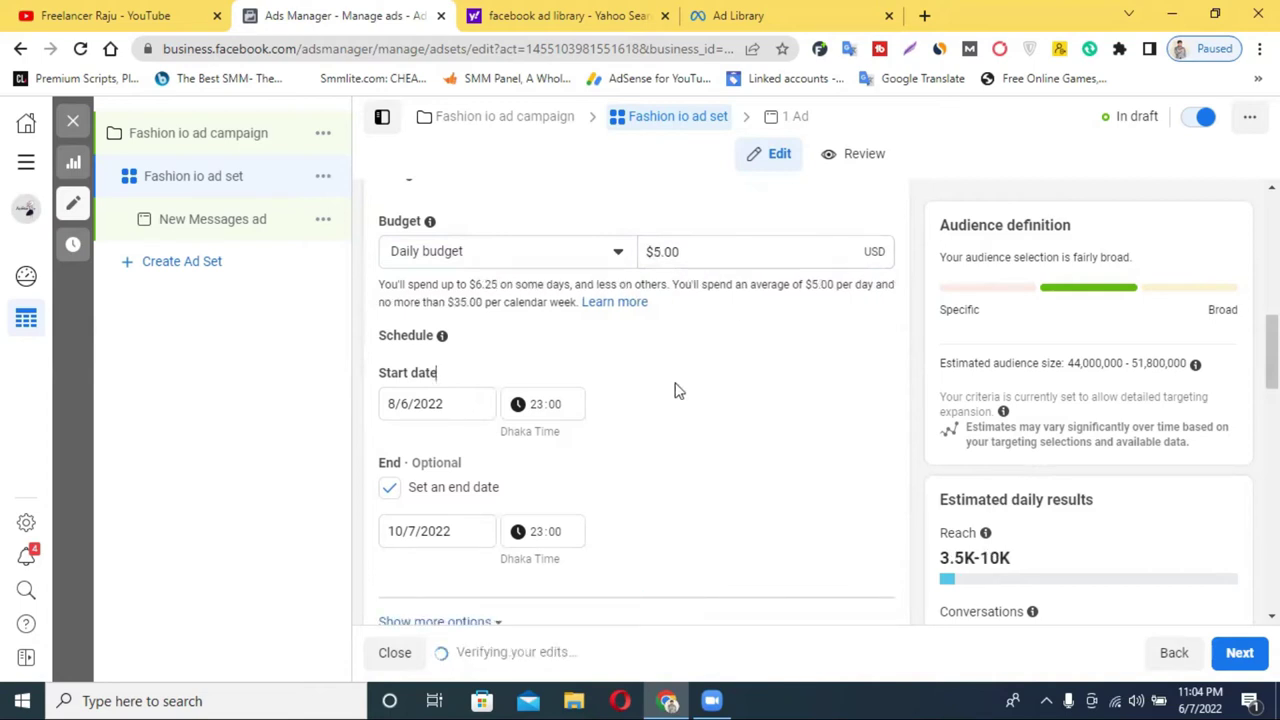
- Try 8/7/2022 and 14/7/2022 as the ad set's end date, and turn the end date off
left_click(427, 537)
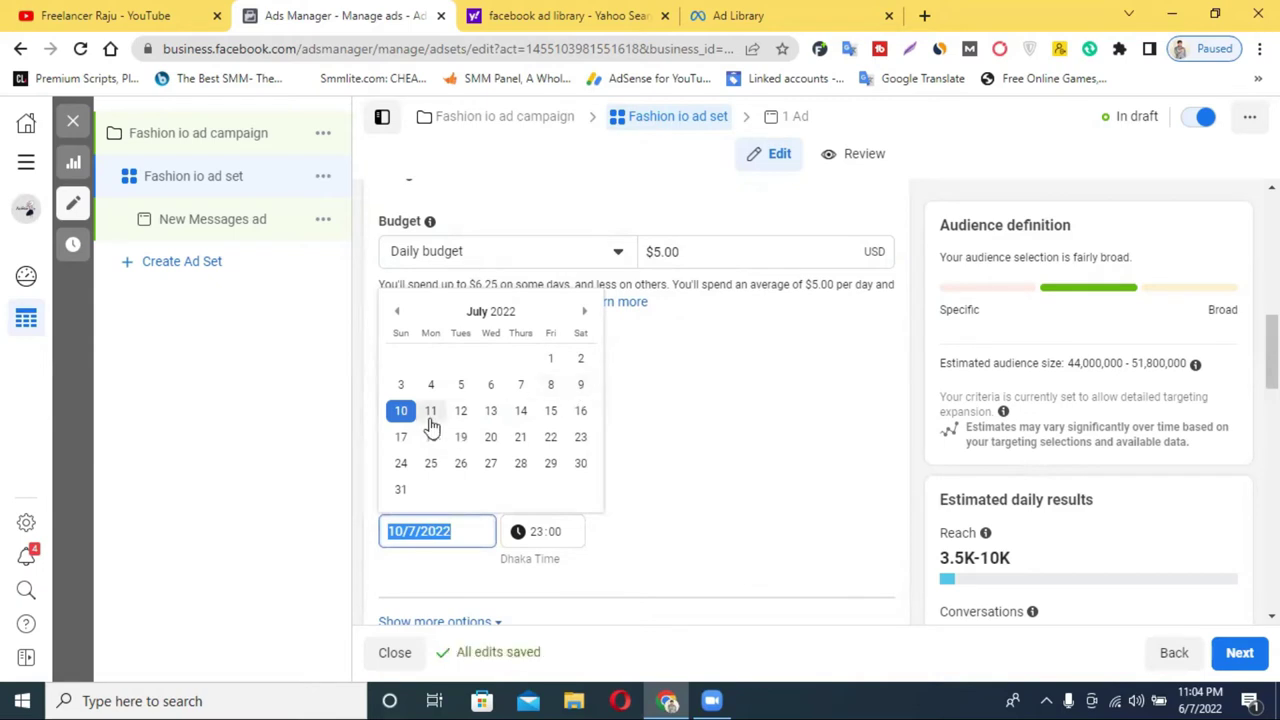
left_click(553, 390)
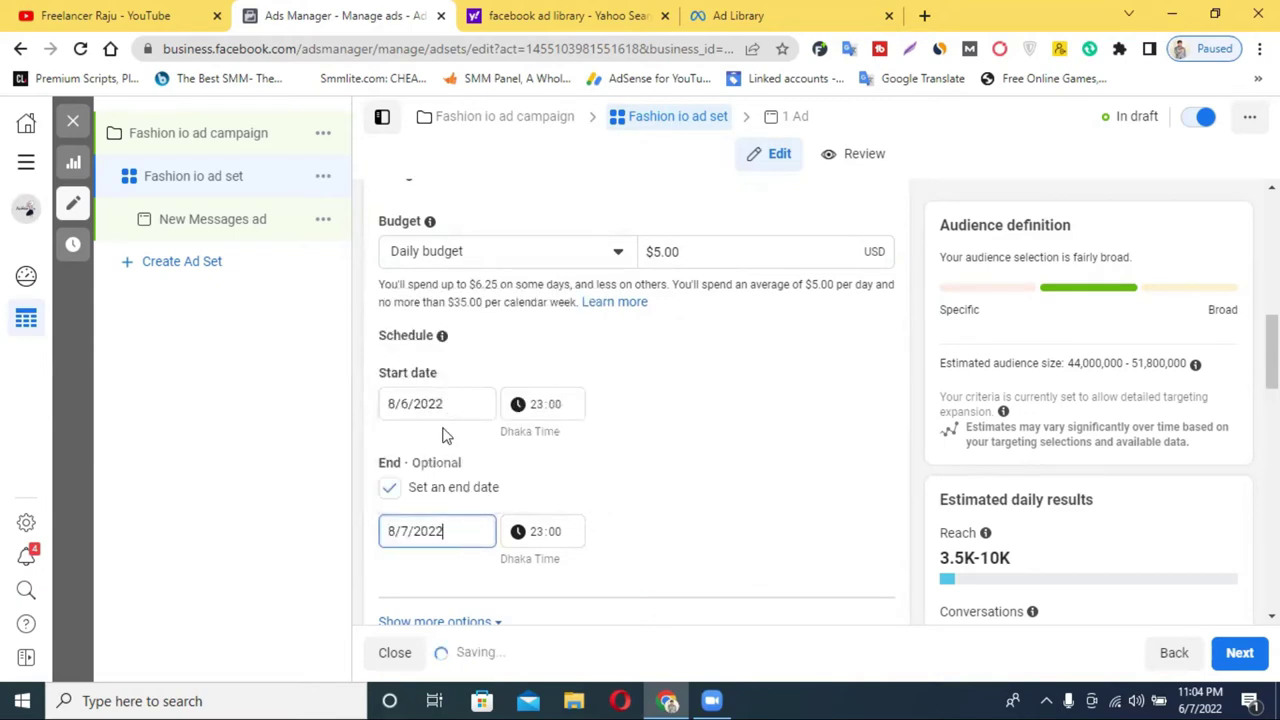
left_click(409, 536)
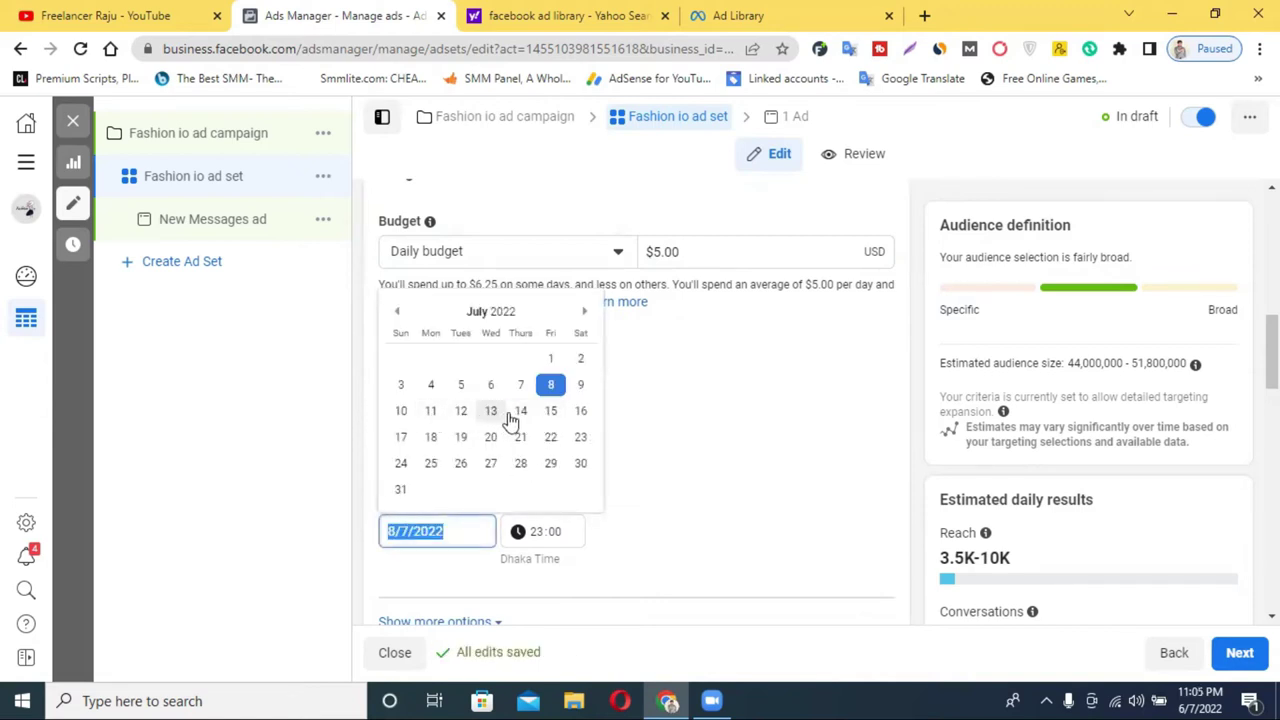
left_click(520, 414)
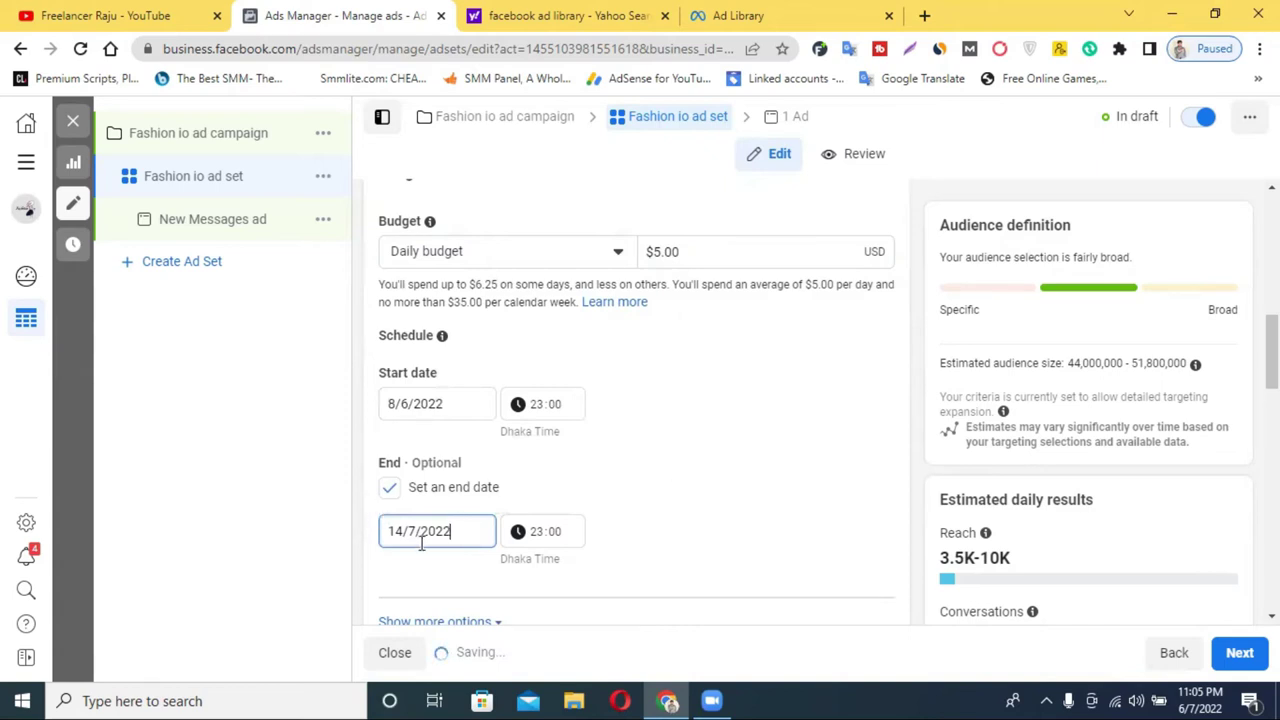
left_click(391, 490)
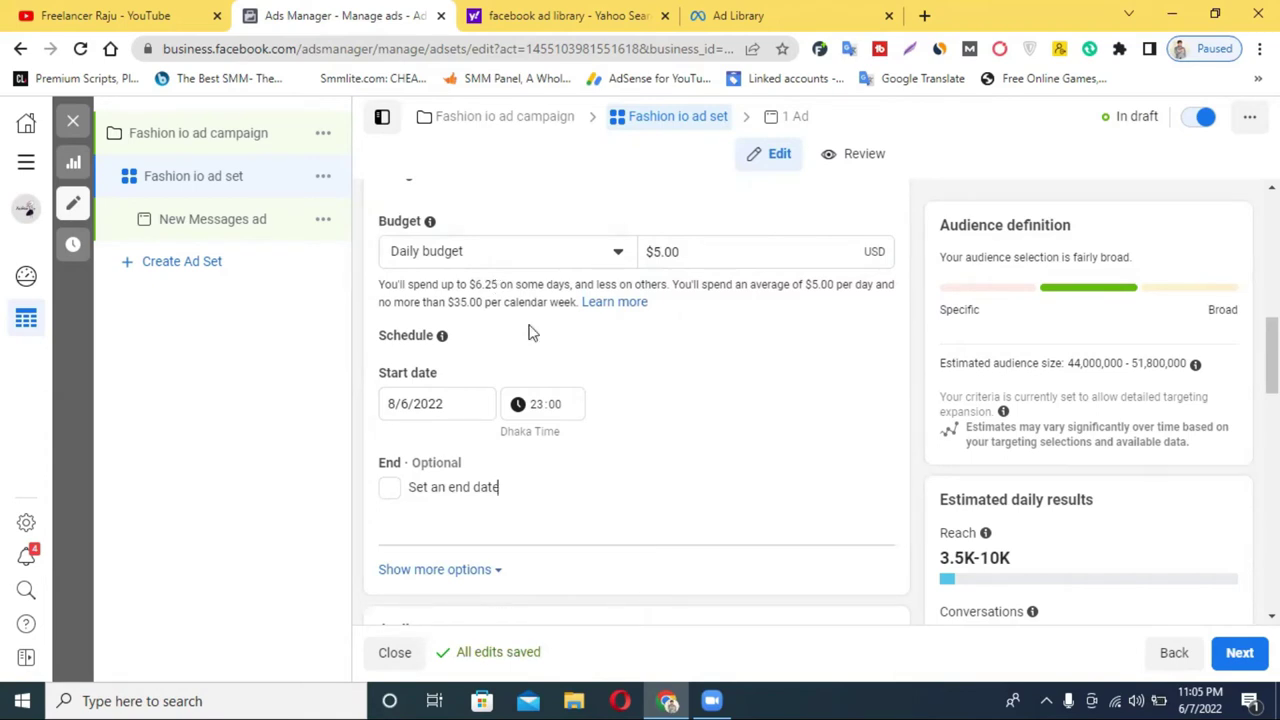
- Replace Bangladesh with the United States as the targeted location of the new audience
scroll(590, 380, "down", 2)
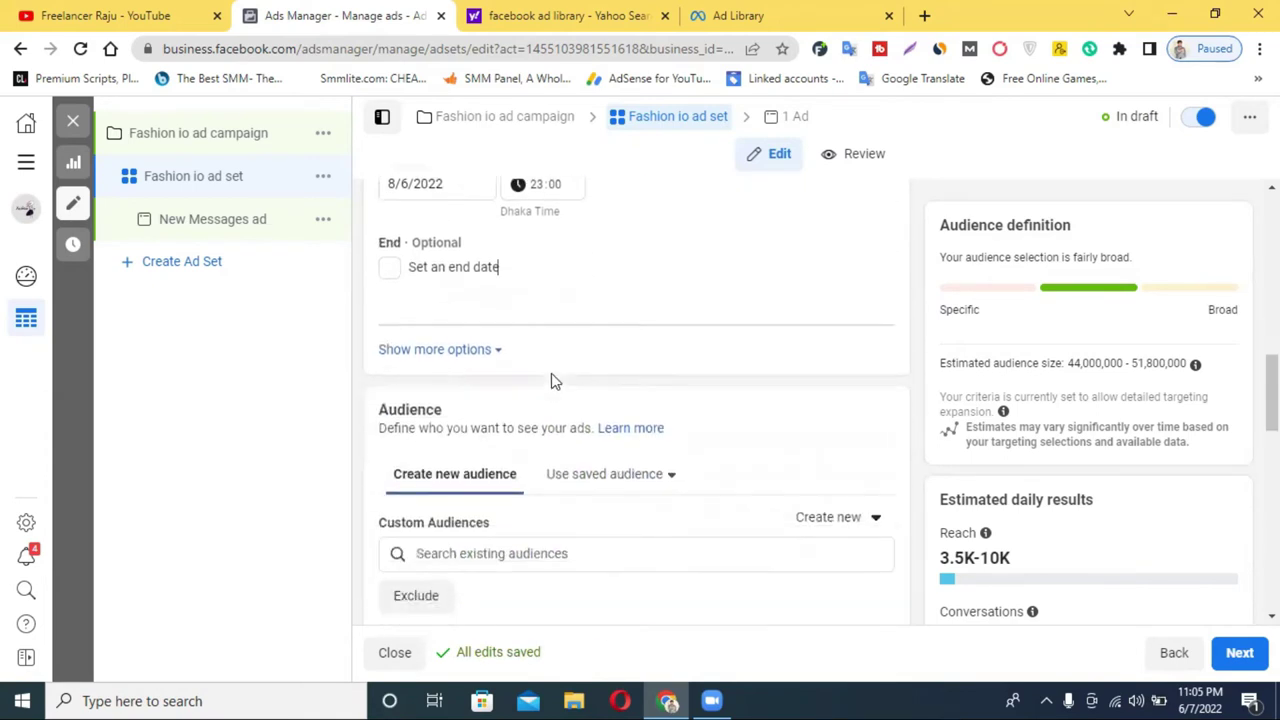
scroll(555, 381, "down", 2)
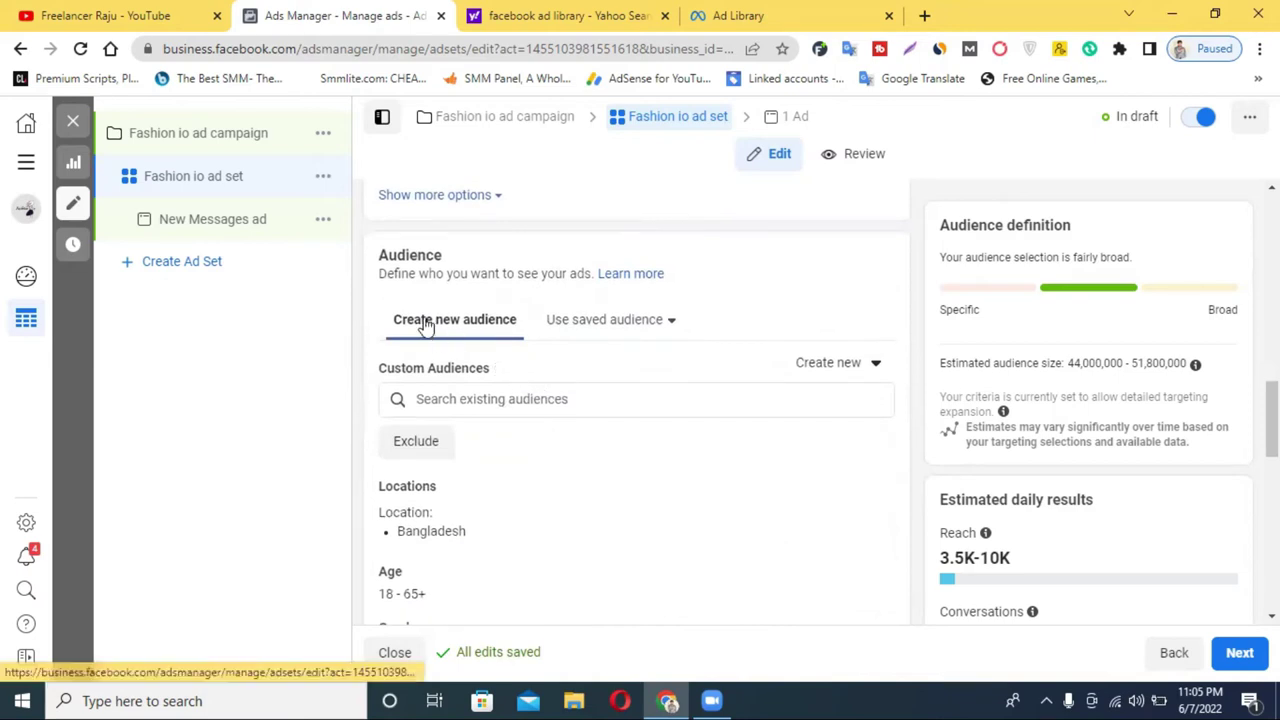
scroll(480, 397, "down", 2)
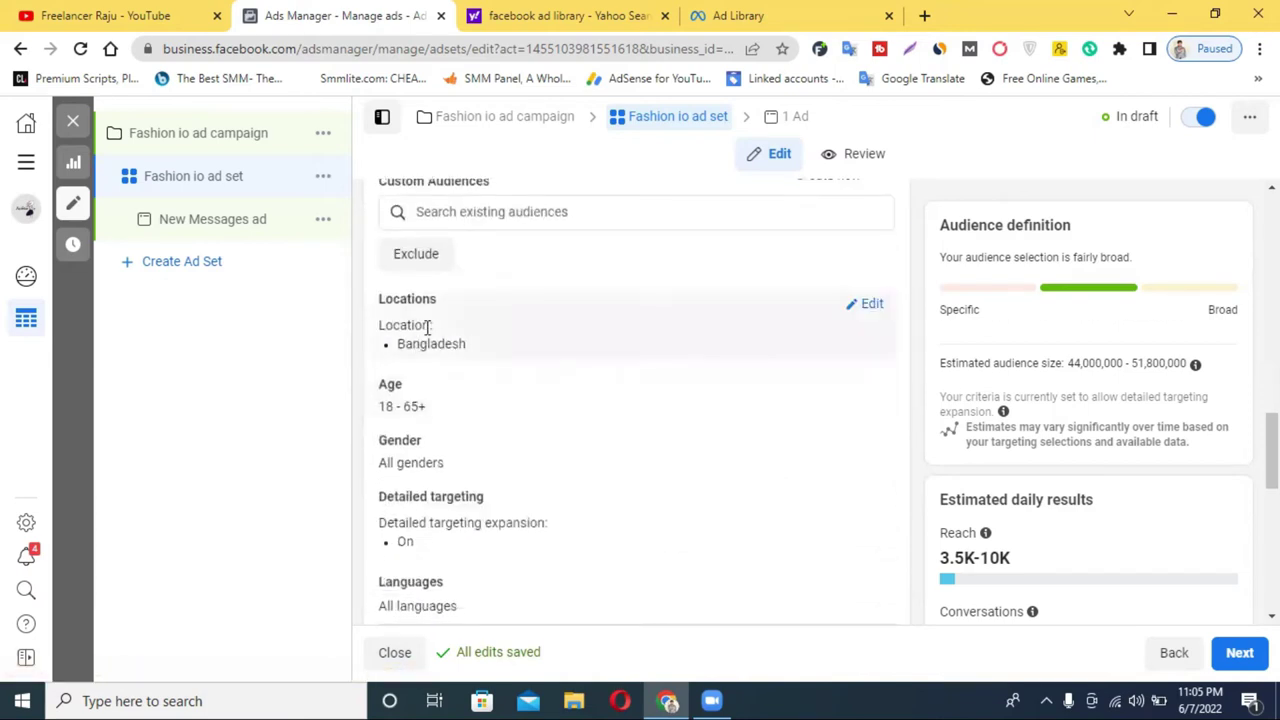
left_click(872, 305)
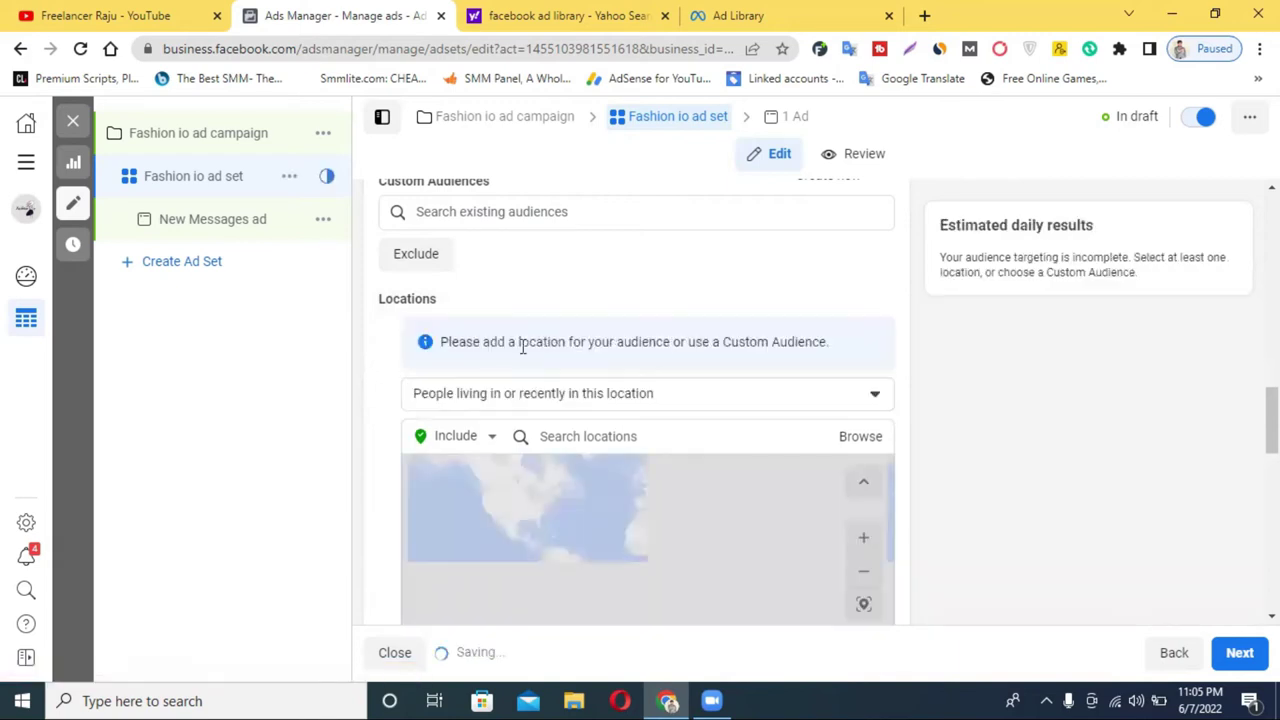
left_click(596, 435)
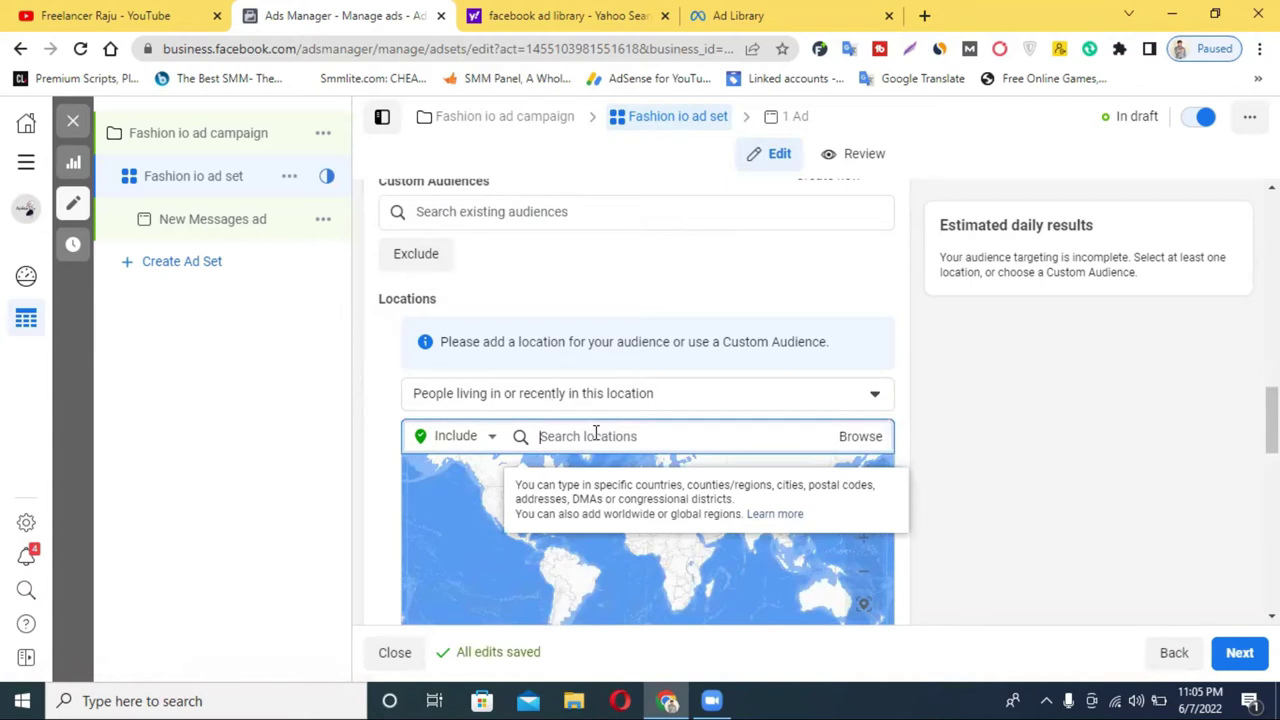
type("usa")
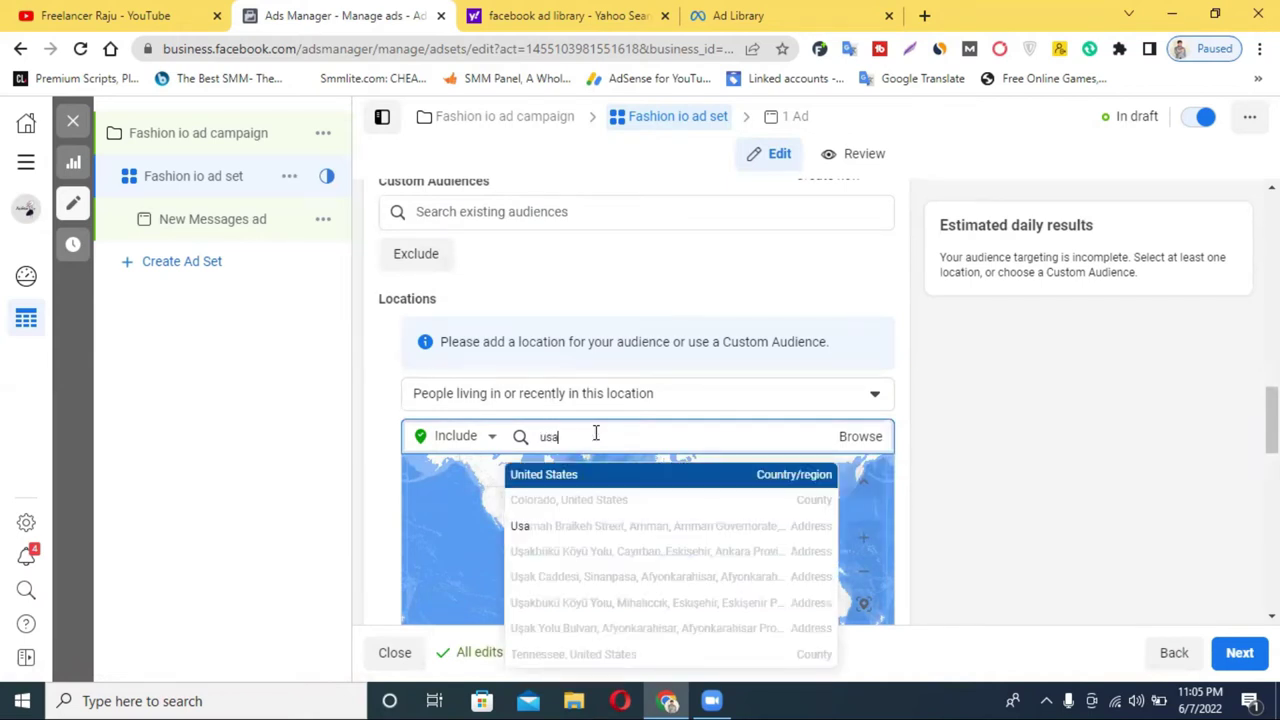
left_click(597, 476)
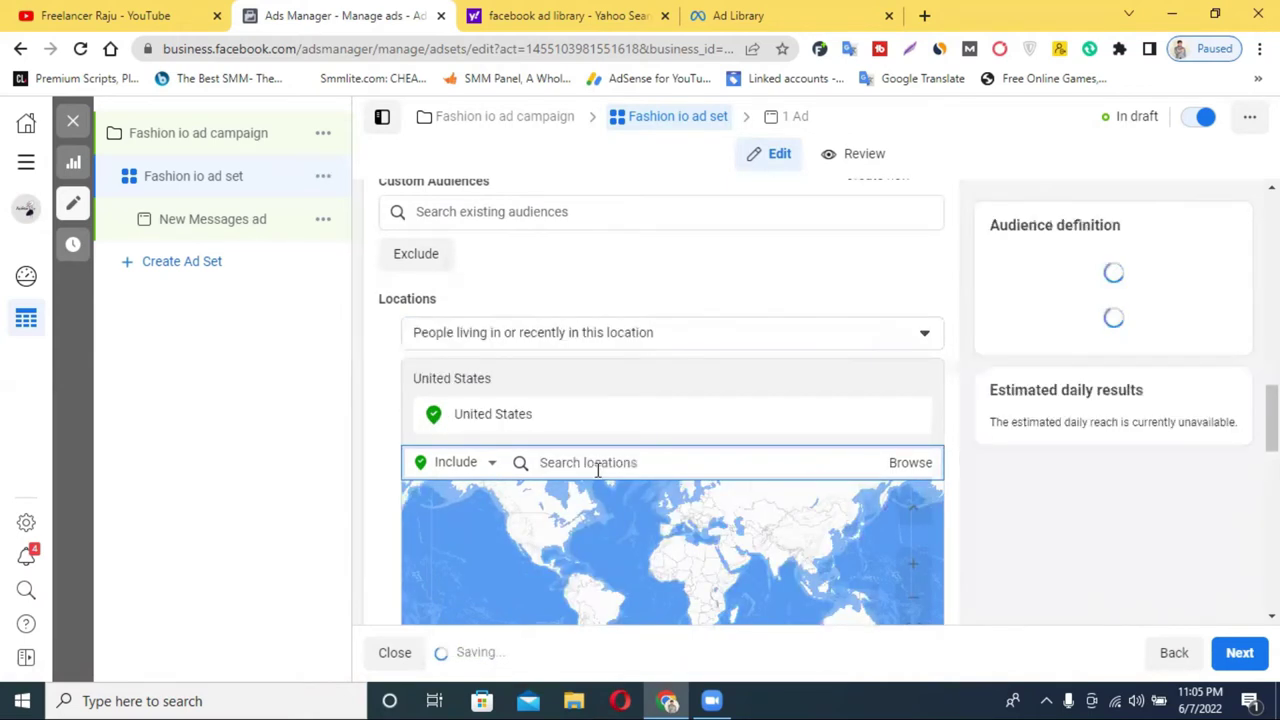
- Add Bangladesh as a second included location for the audience, alongside the United States
scroll(1074, 517, "down", 1)
scroll(846, 474, "down", 4)
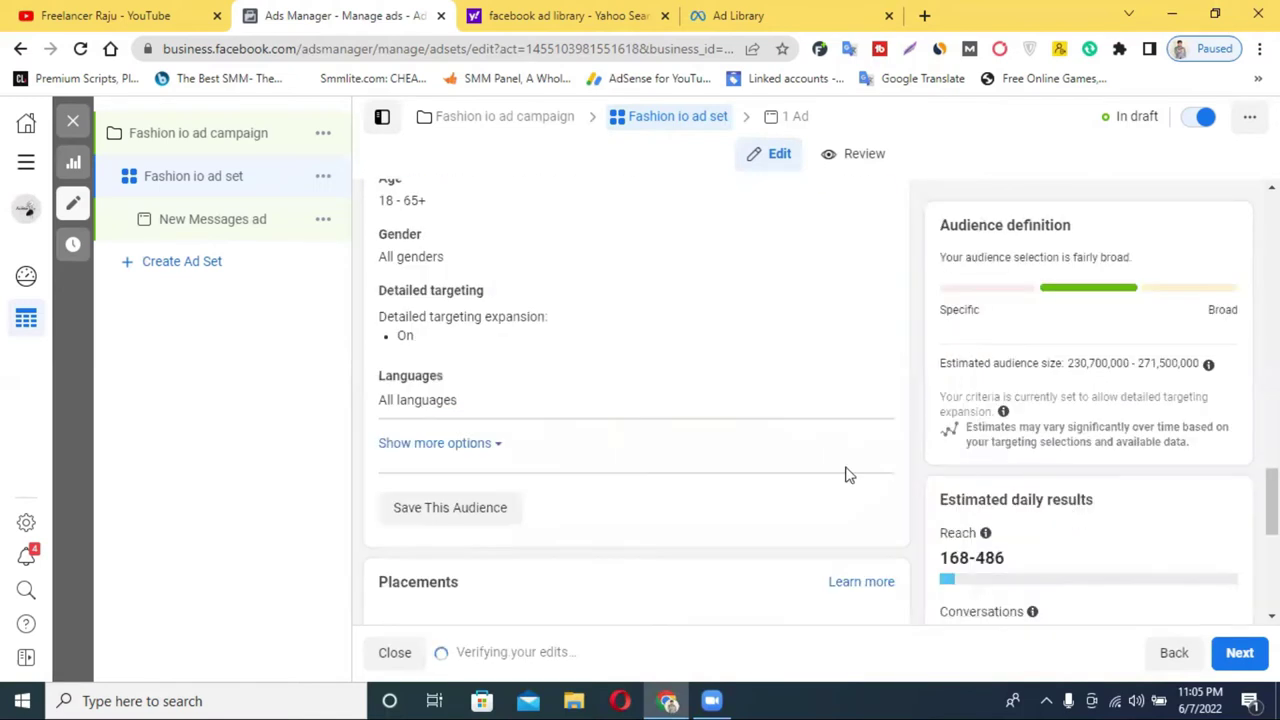
scroll(846, 474, "up", 3)
left_click_drag(528, 432, 674, 517)
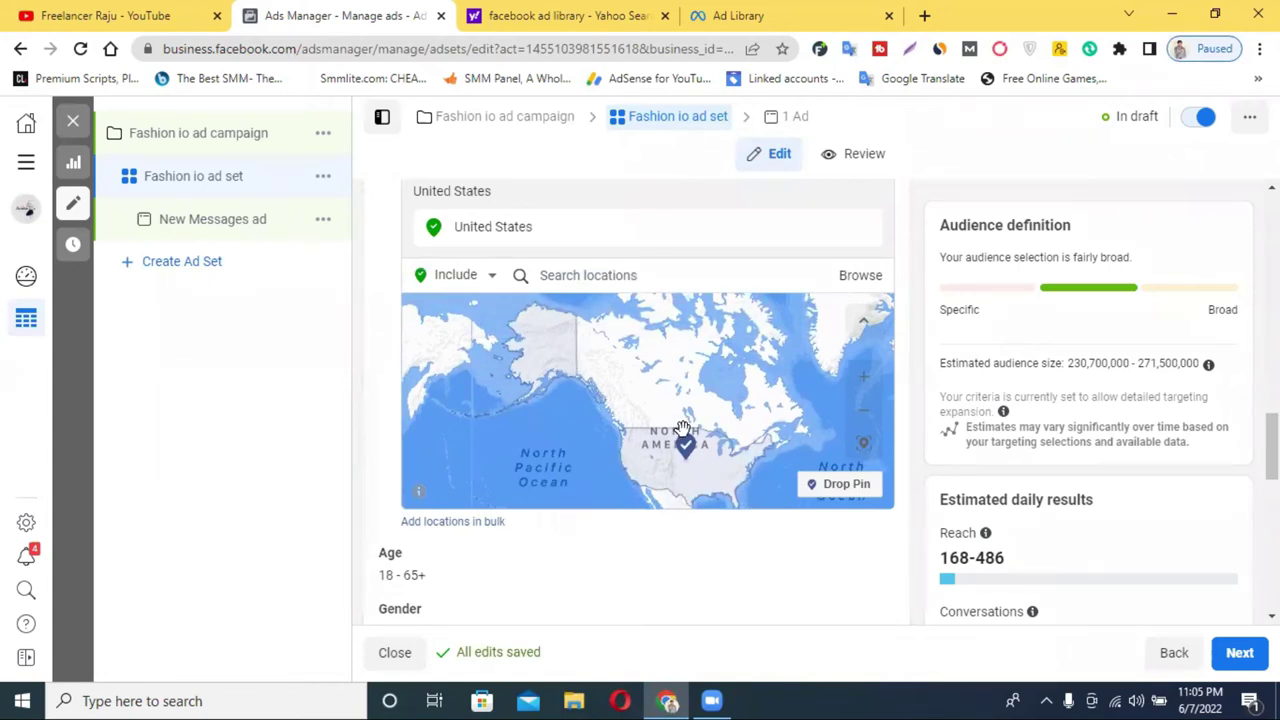
scroll(686, 443, "up", 4)
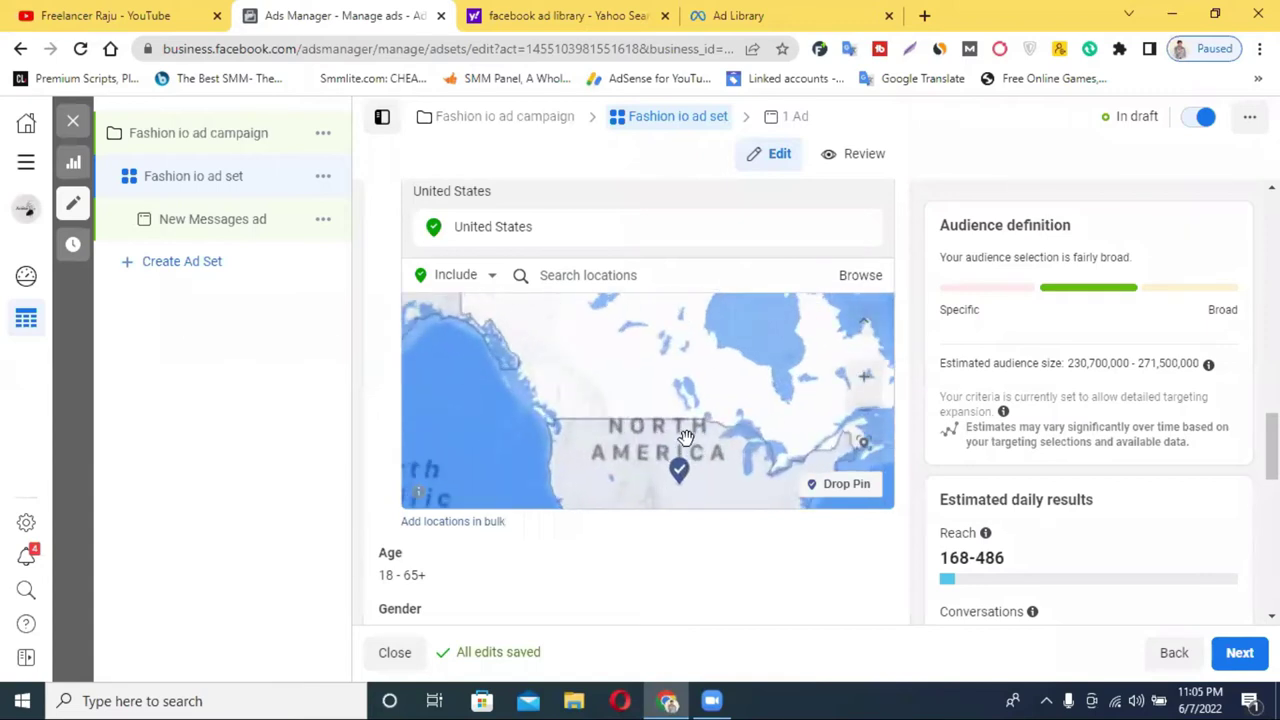
left_click(628, 272)
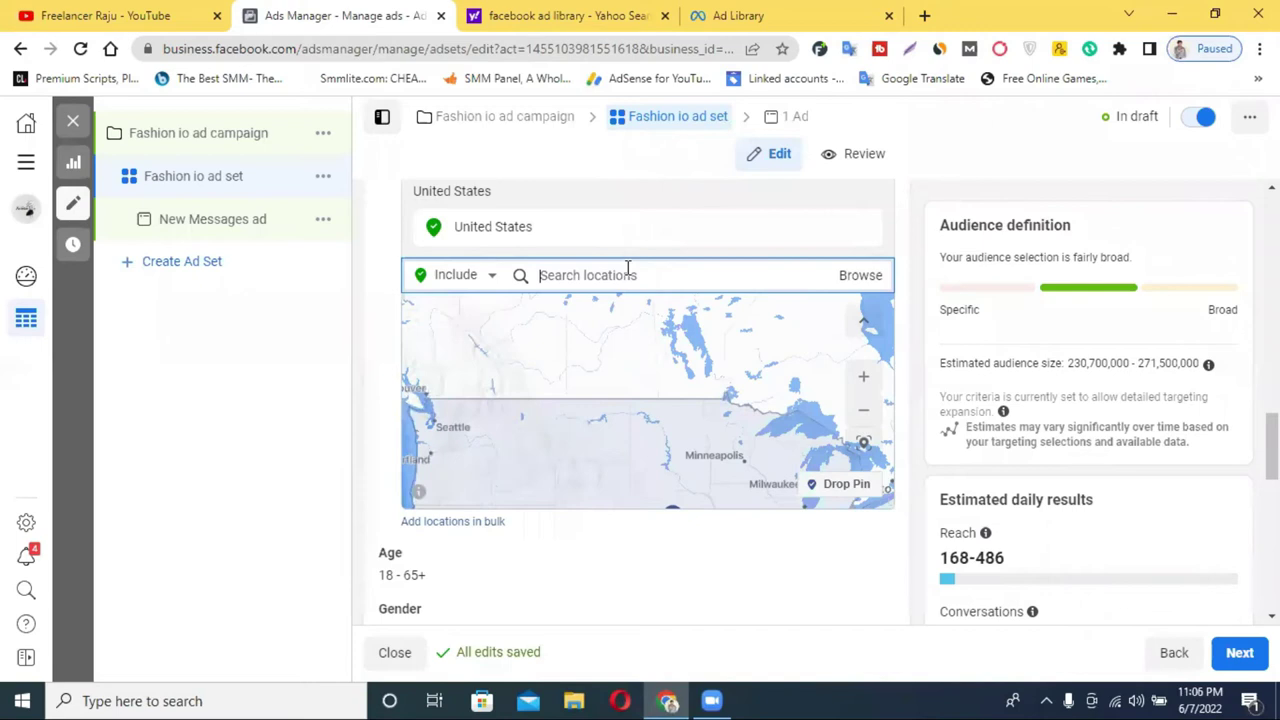
type("ban")
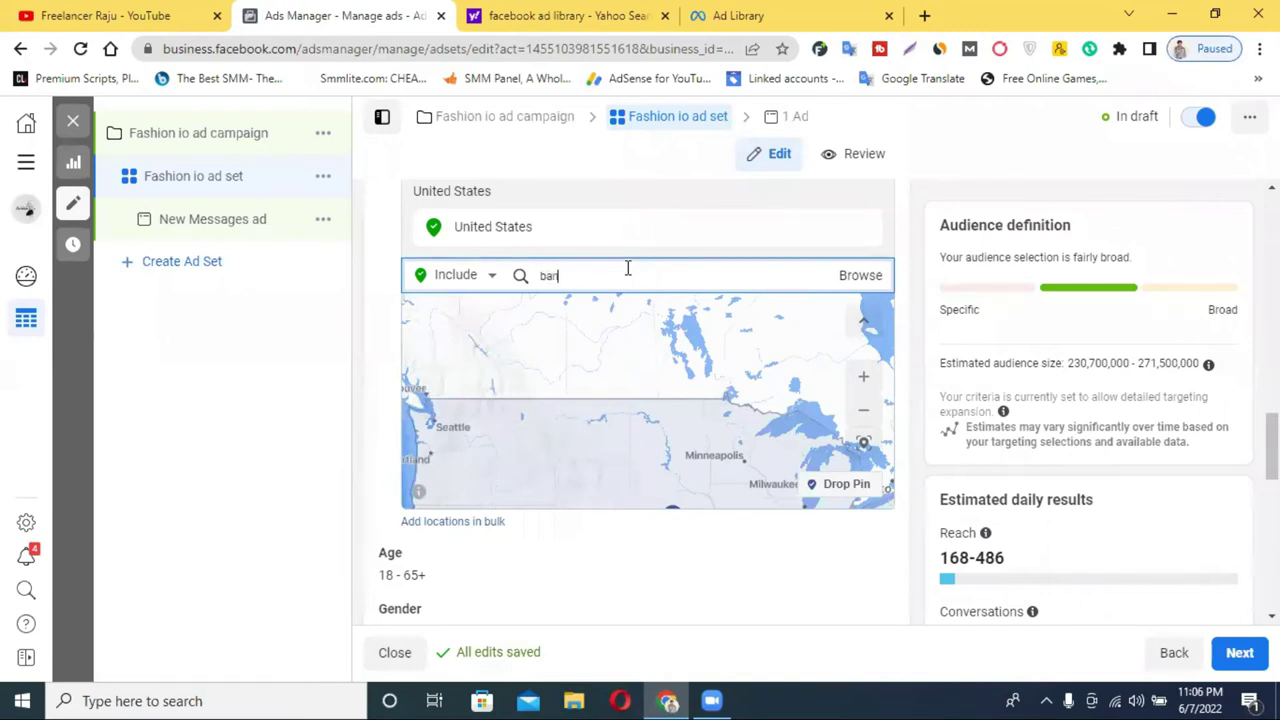
type("gladesh")
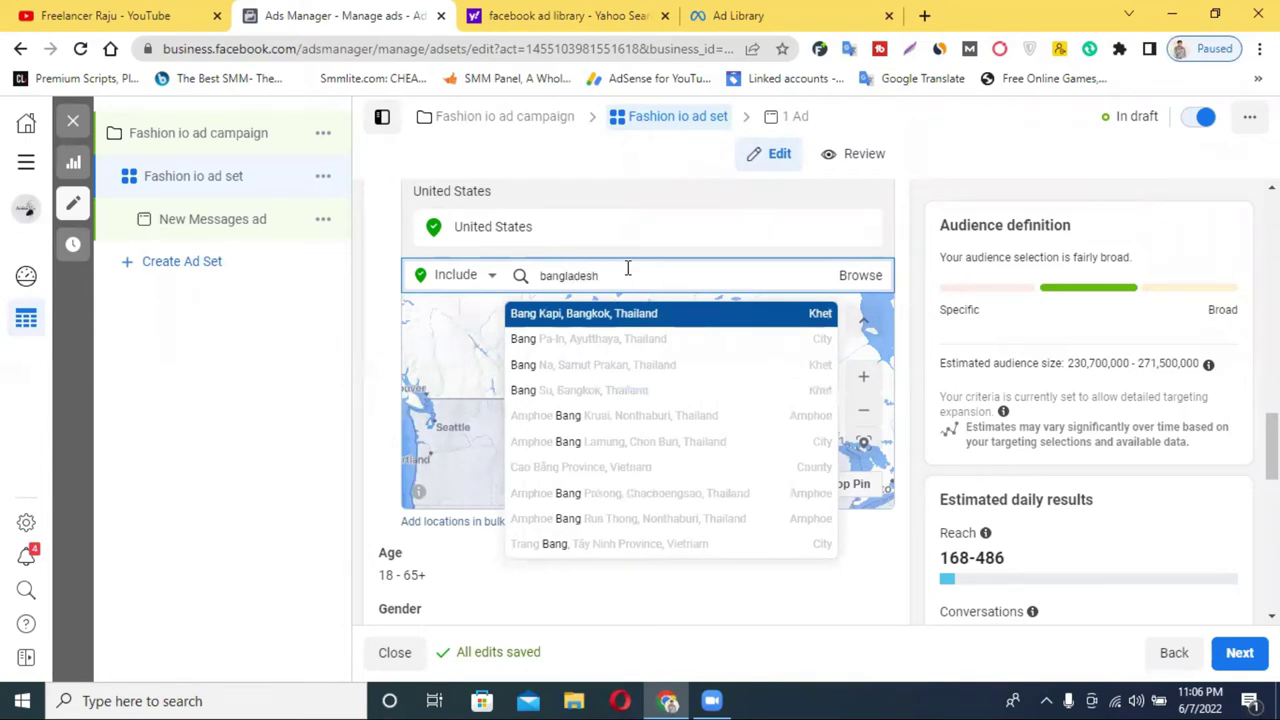
left_click(623, 318)
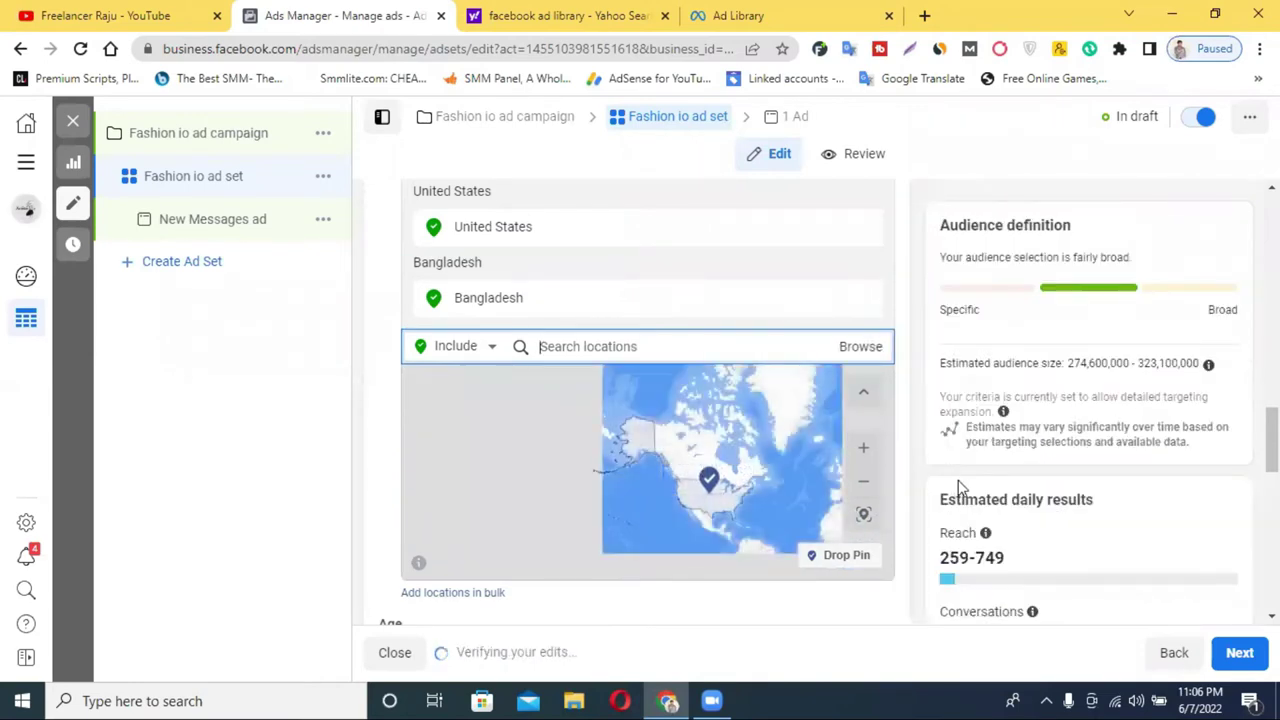
- Drop a location pin on Dhaka in the map of Bangladesh to target that spot
scroll(958, 480, "down", 1)
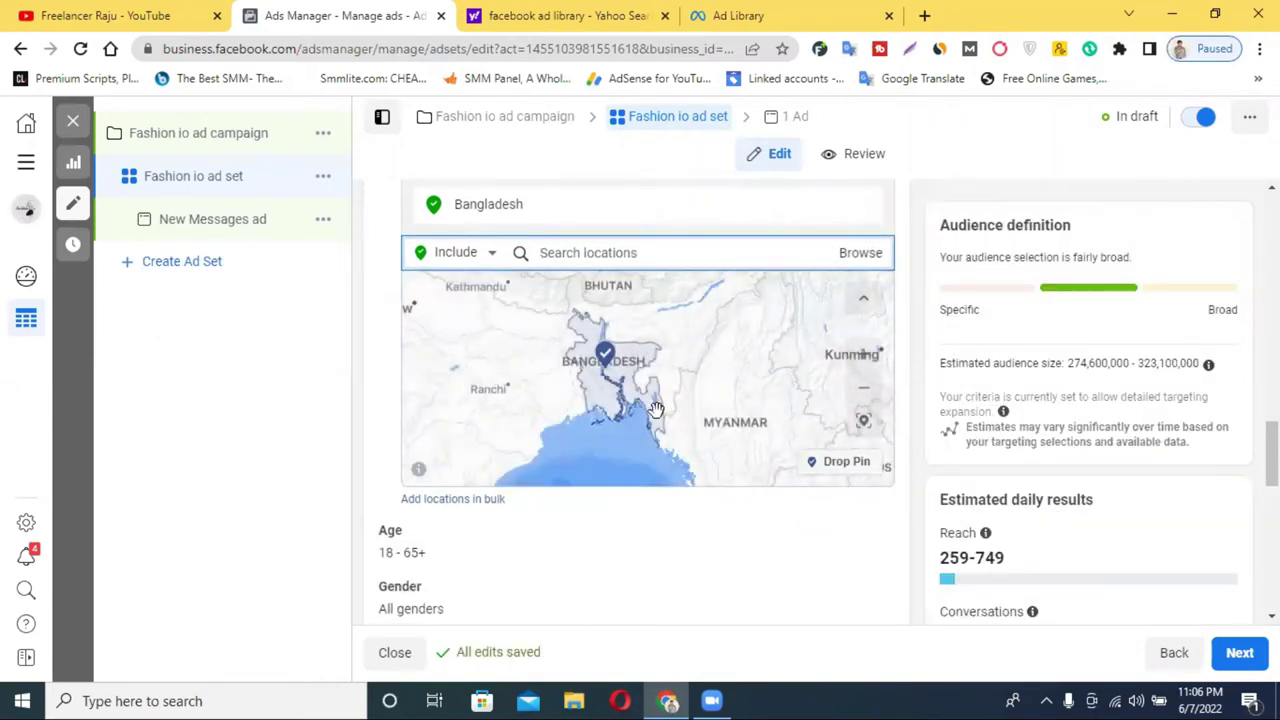
scroll(630, 388, "up", 1)
scroll(630, 388, "up", 2)
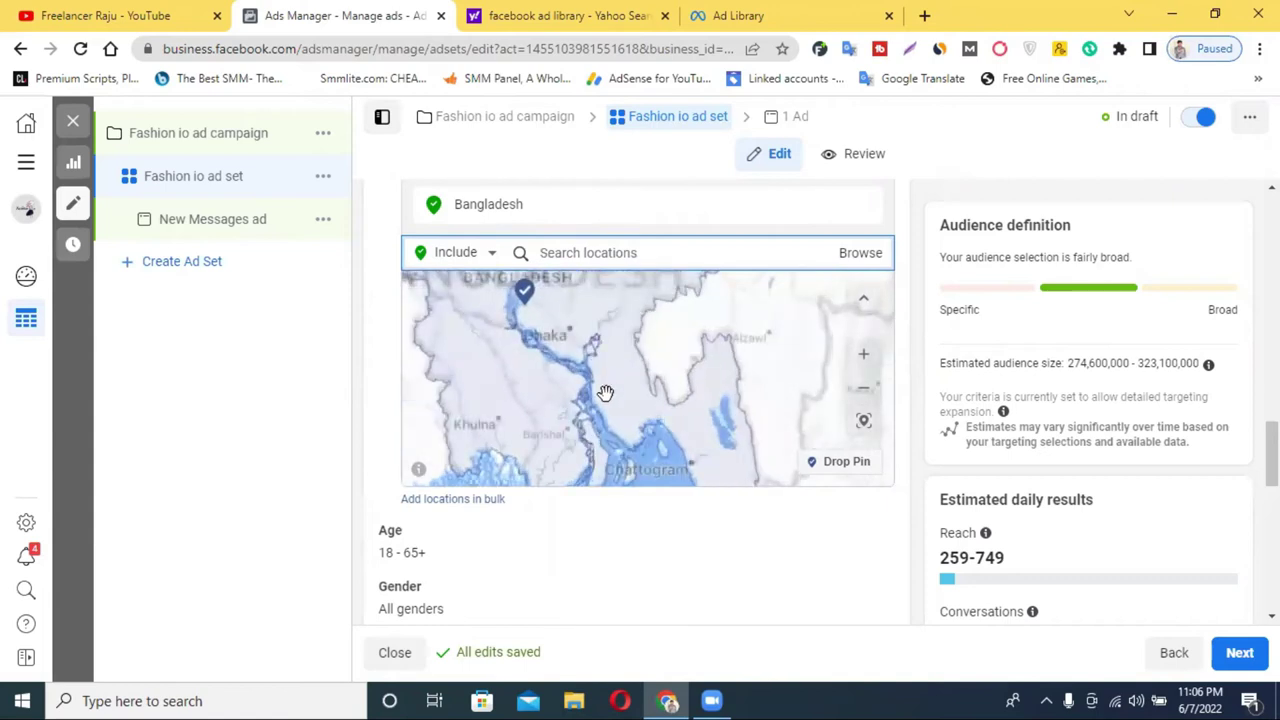
scroll(575, 422, "up", 4)
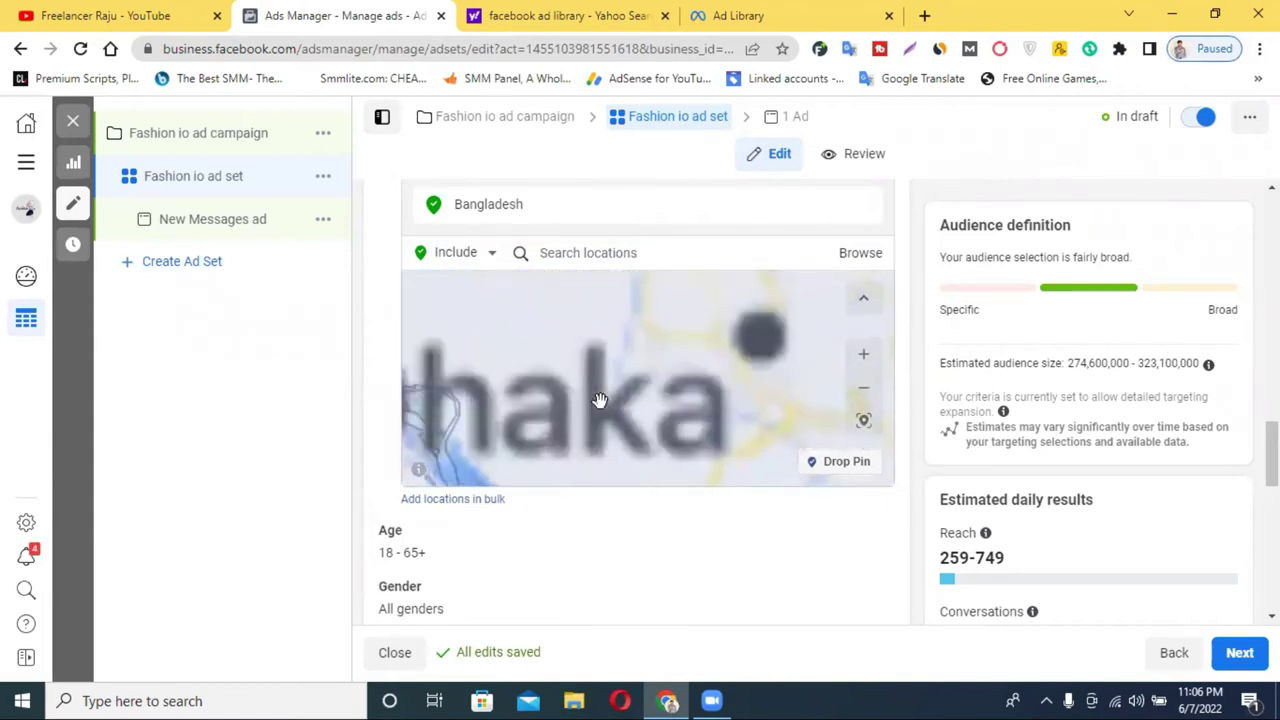
scroll(620, 408, "down", 3)
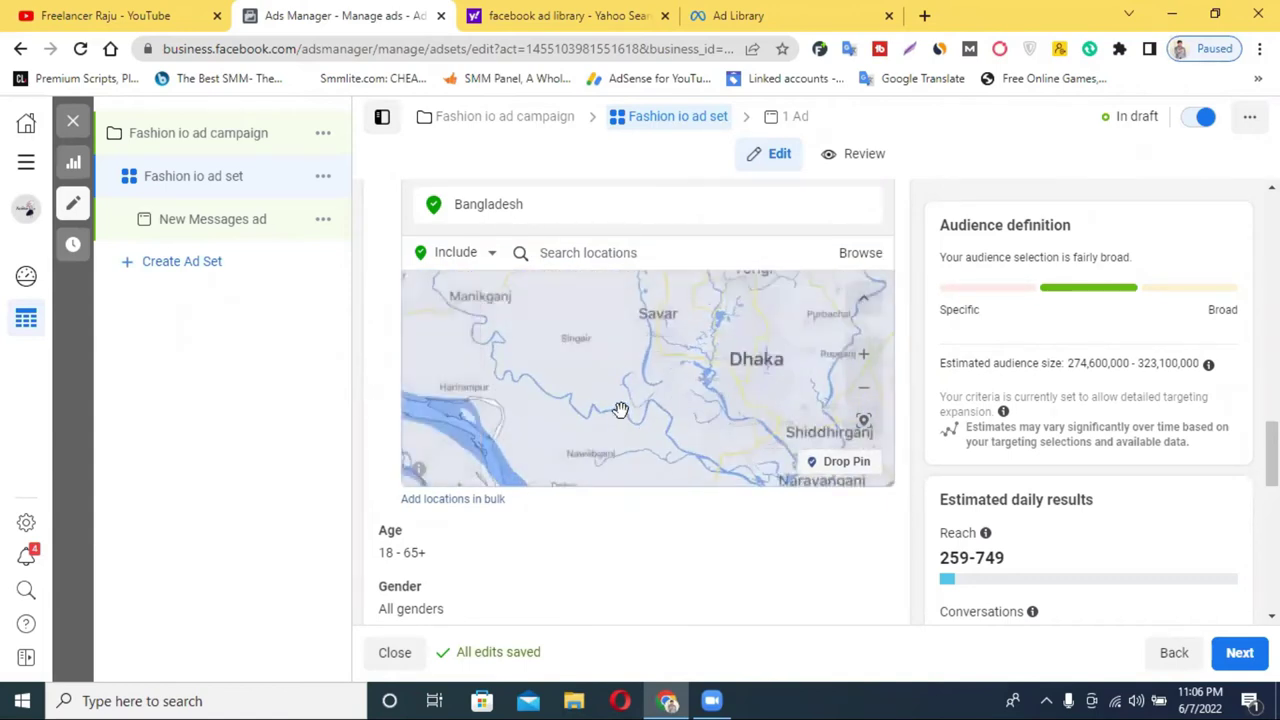
left_click_drag(615, 401, 591, 385)
scroll(591, 385, "up", 2)
left_click_drag(710, 404, 628, 391)
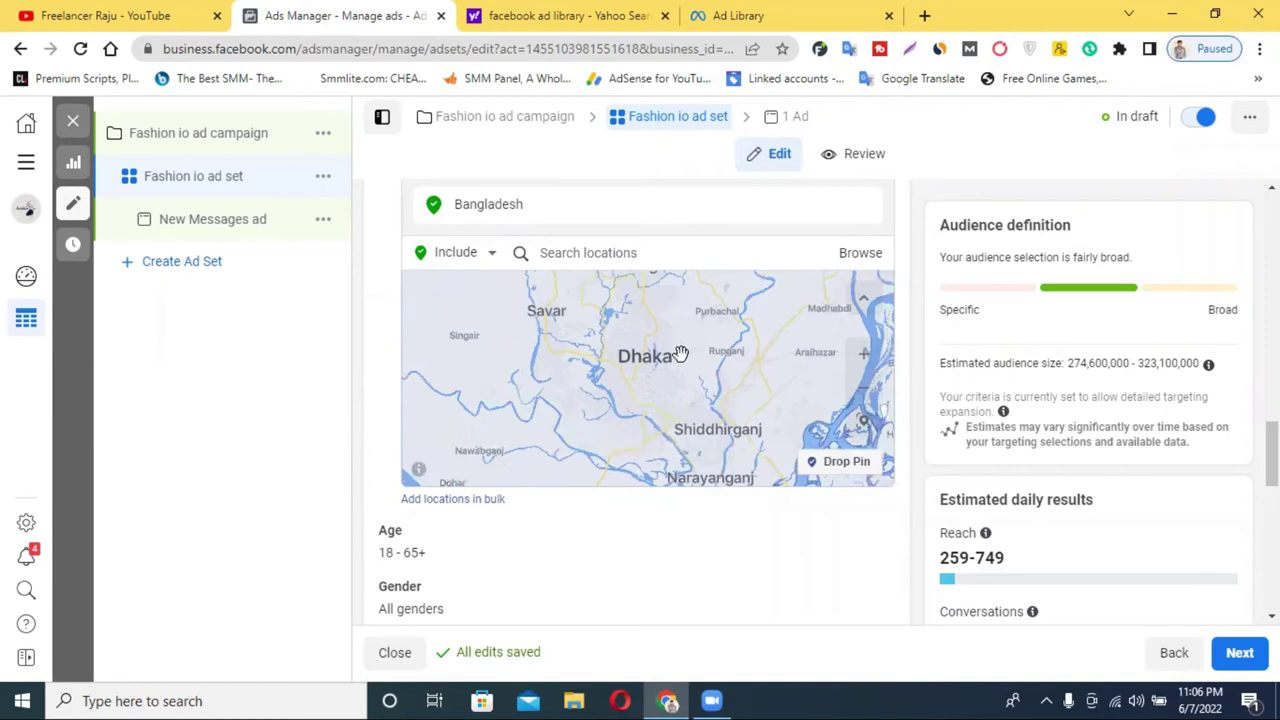
left_click(840, 476)
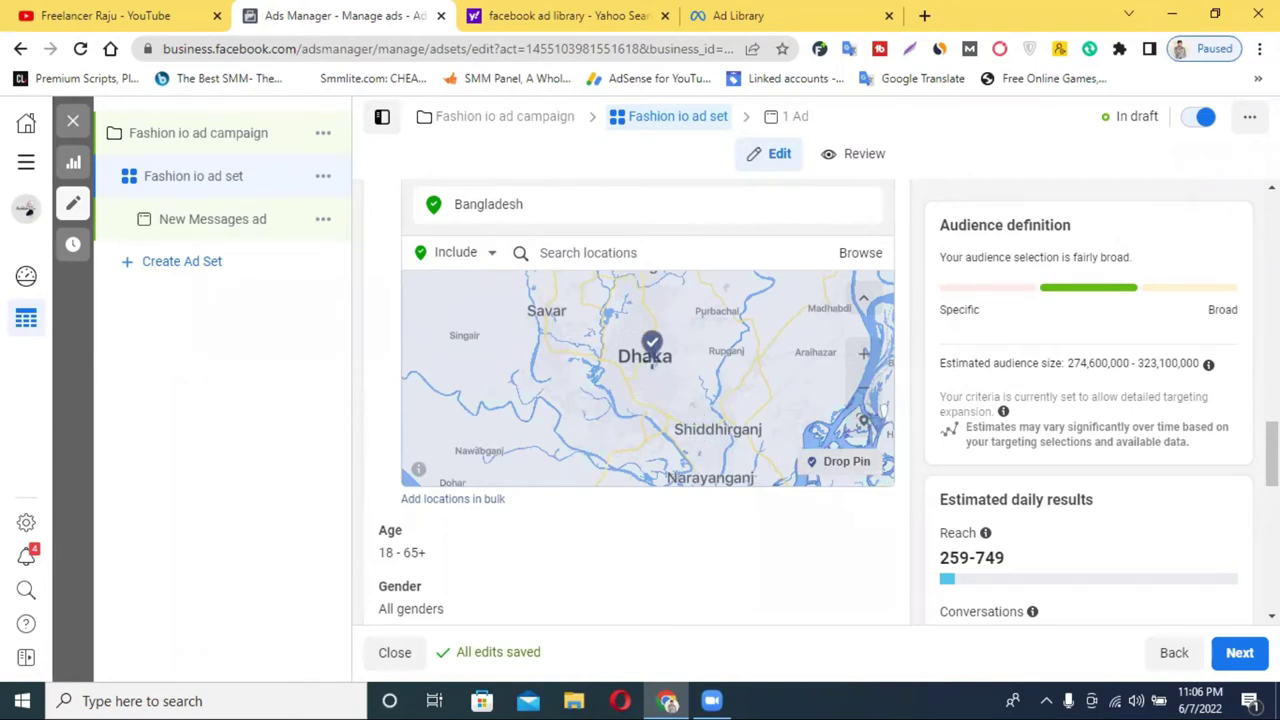
left_click(653, 356)
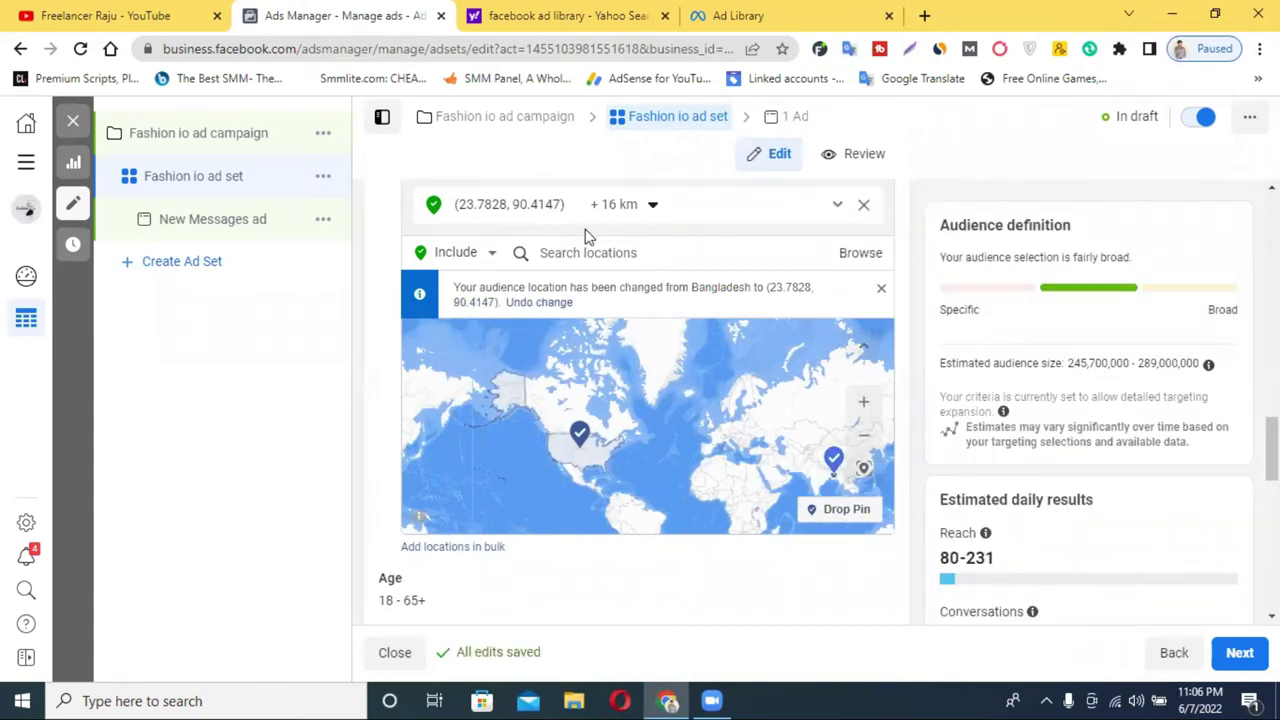
- Set the radius around the dropped Dhaka pin to 67 km
scroll(587, 236, "up", 2)
left_click(645, 398)
left_click_drag(613, 455, 652, 457)
left_click(666, 368)
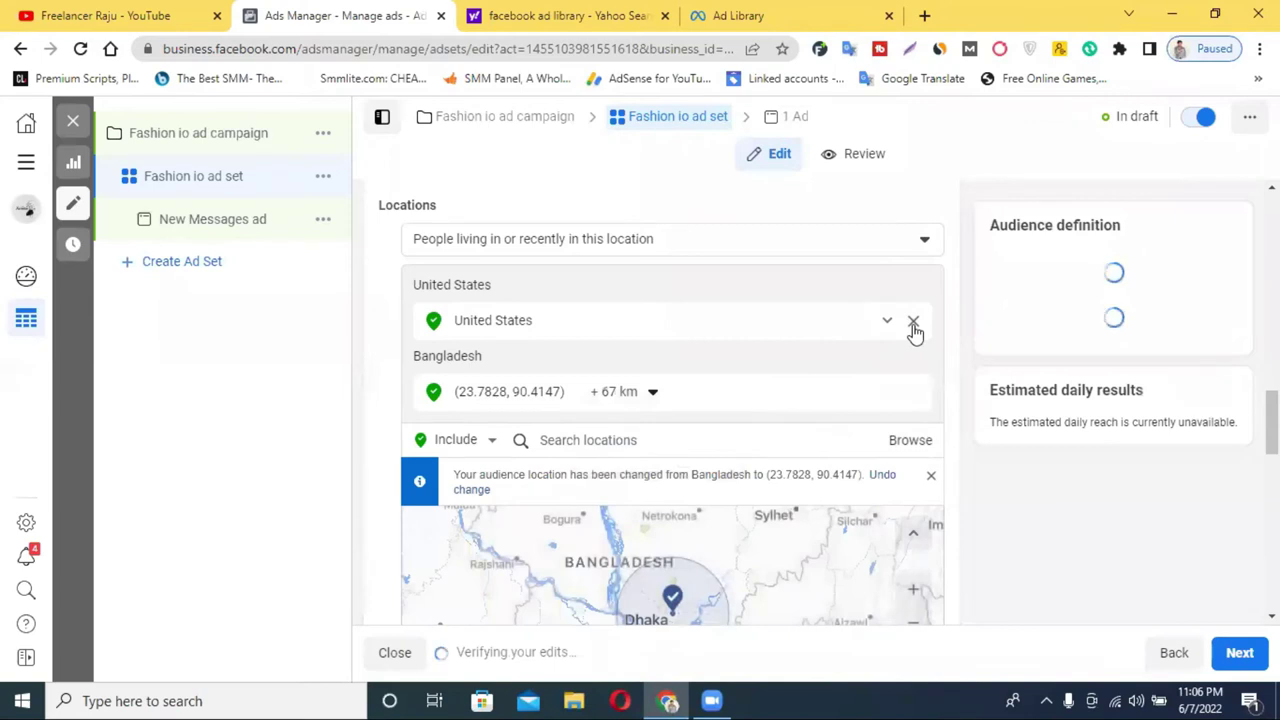
- Remove the United States from the targeted locations and set the Dhaka pin's radius to 80 km
left_click(913, 321)
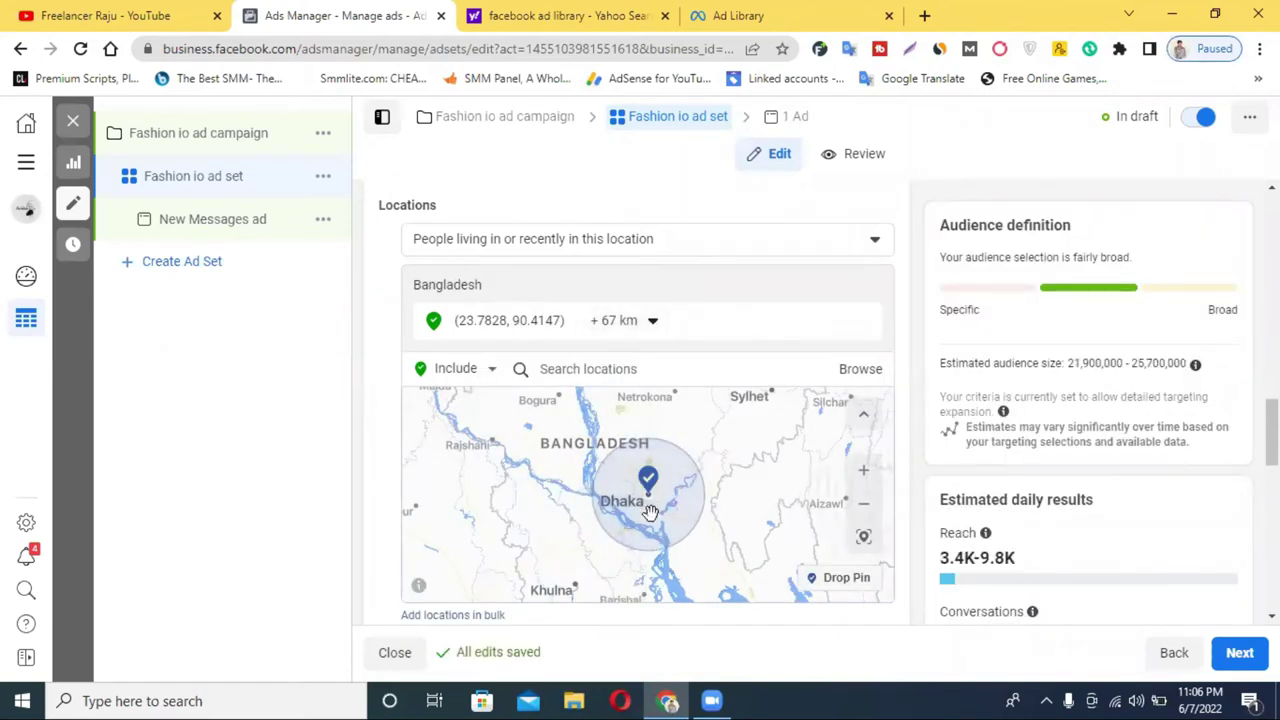
left_click(622, 322)
left_click_drag(651, 381, 676, 386)
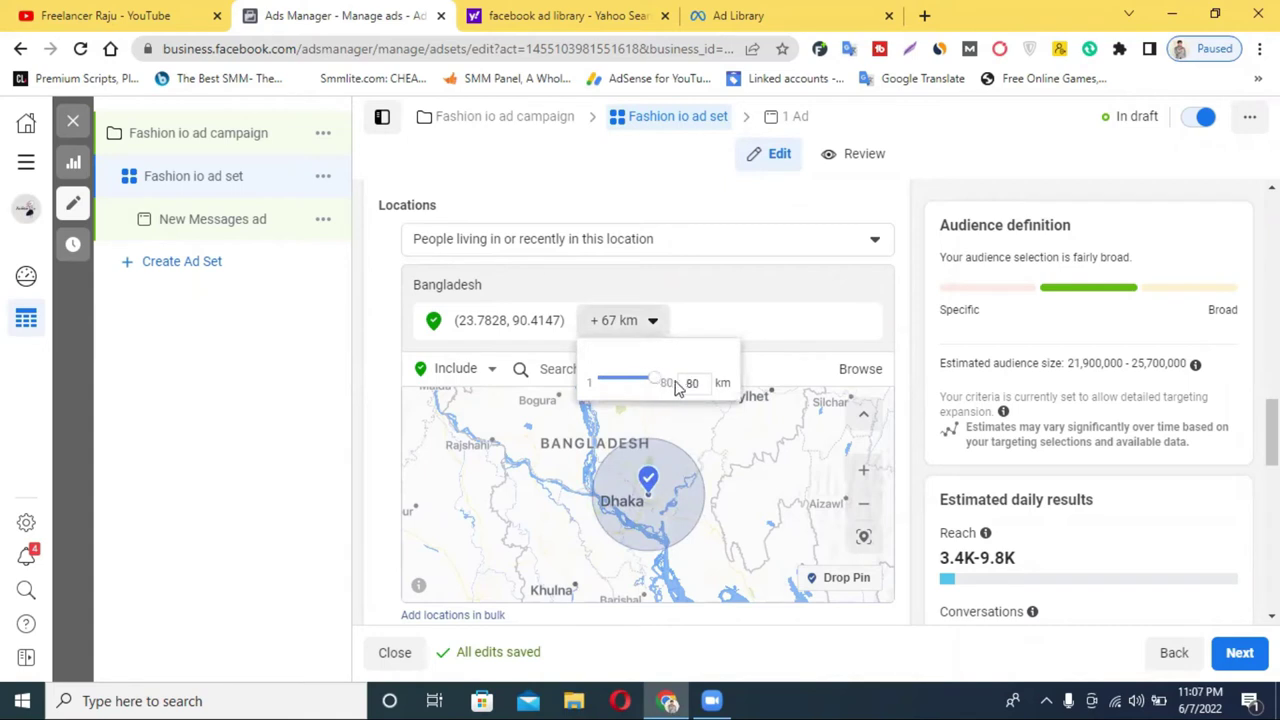
left_click(766, 296)
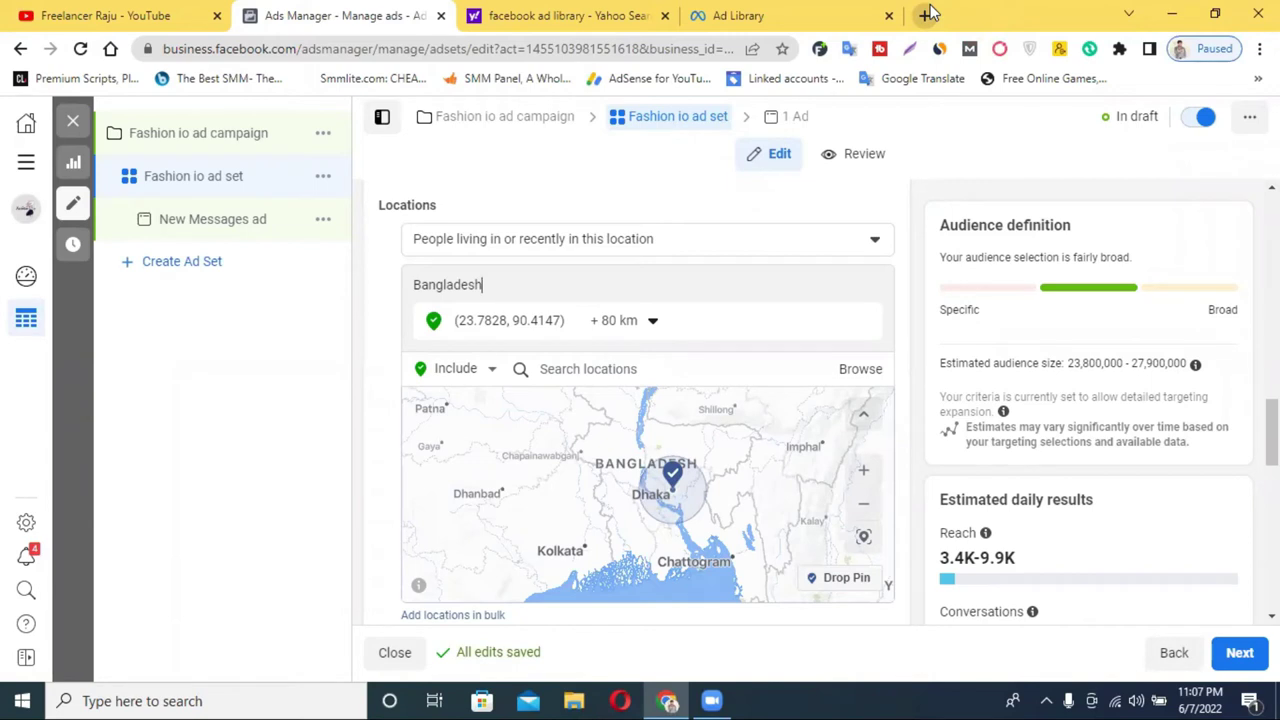
scroll(688, 488, "up", 3)
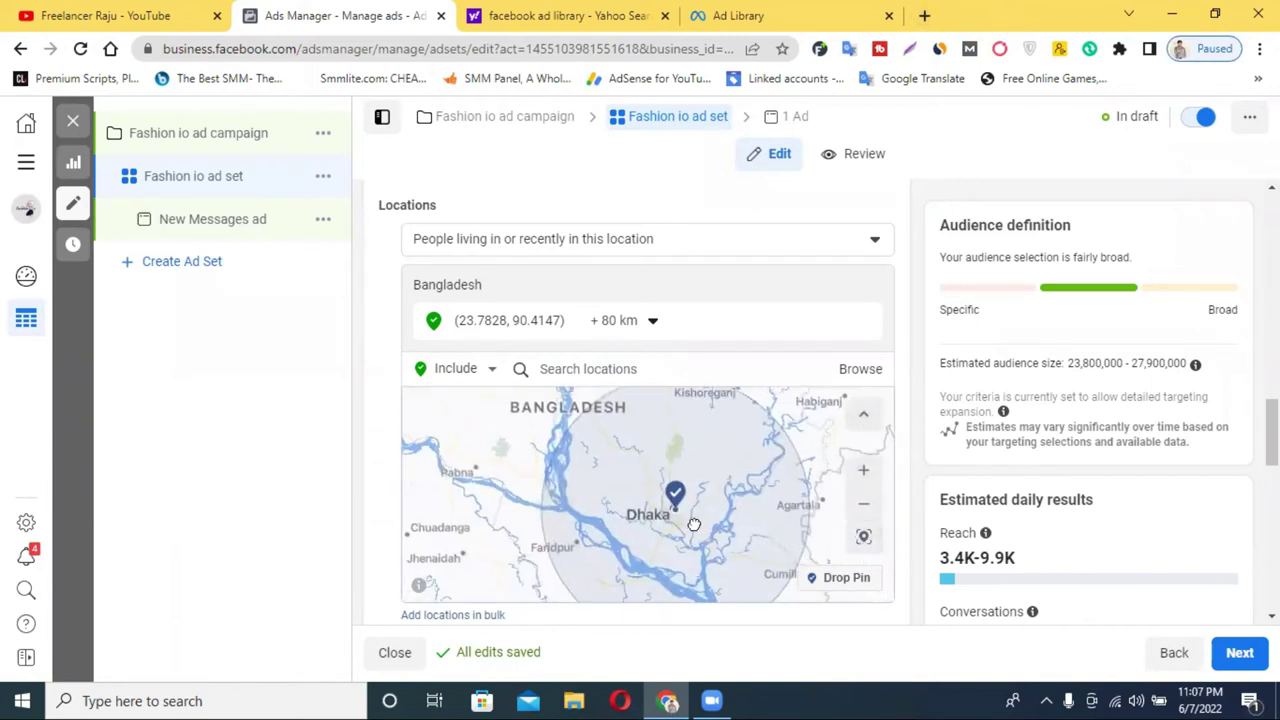
scroll(700, 520, "down", 1)
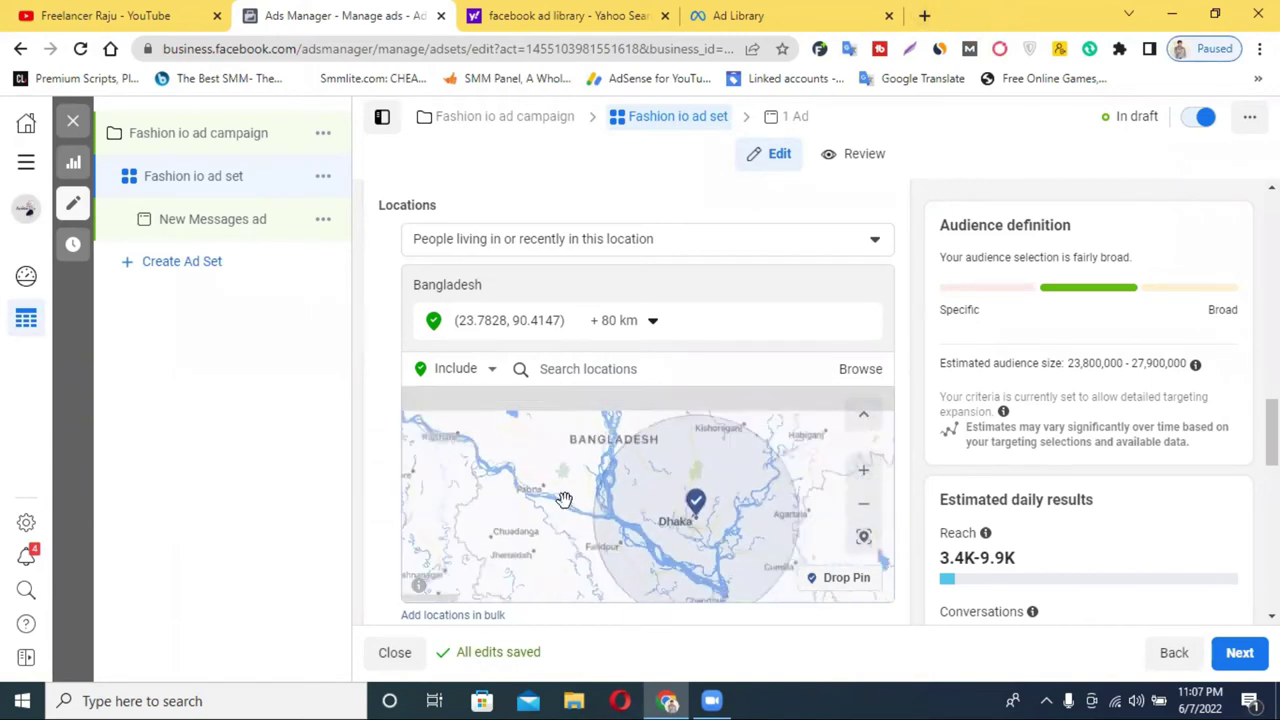
scroll(560, 505, "down", 2)
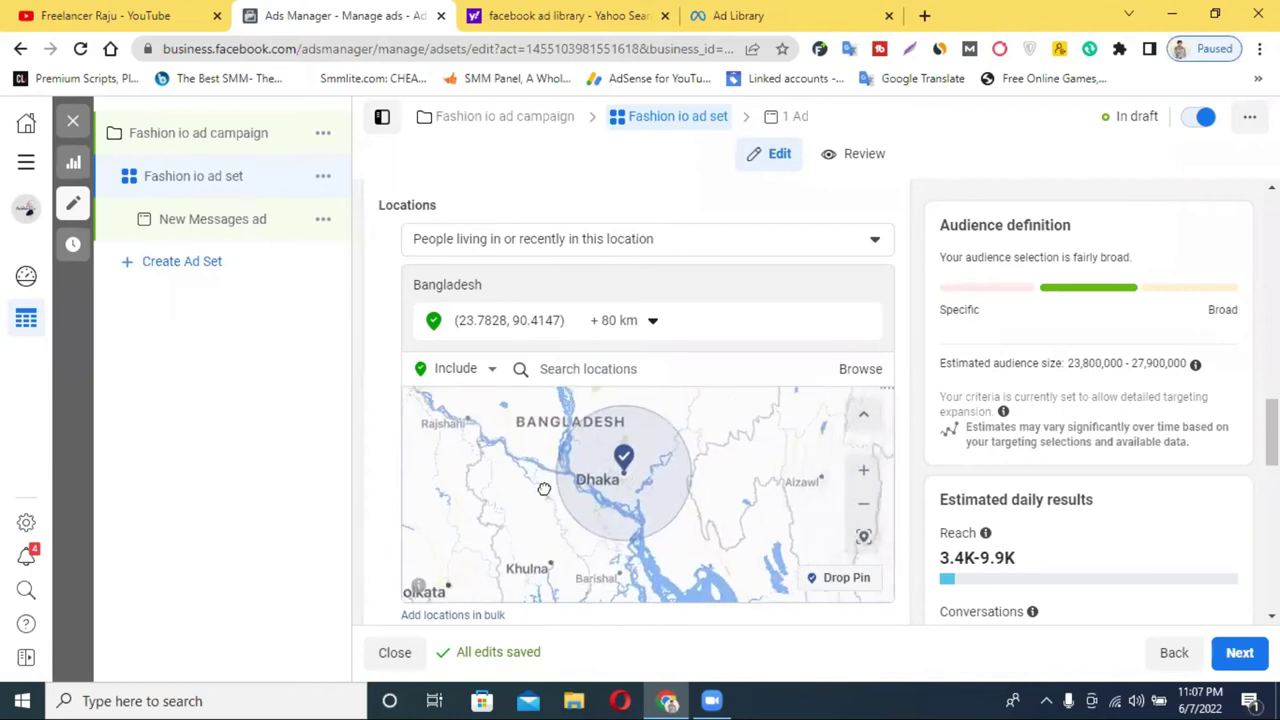
left_click(924, 15)
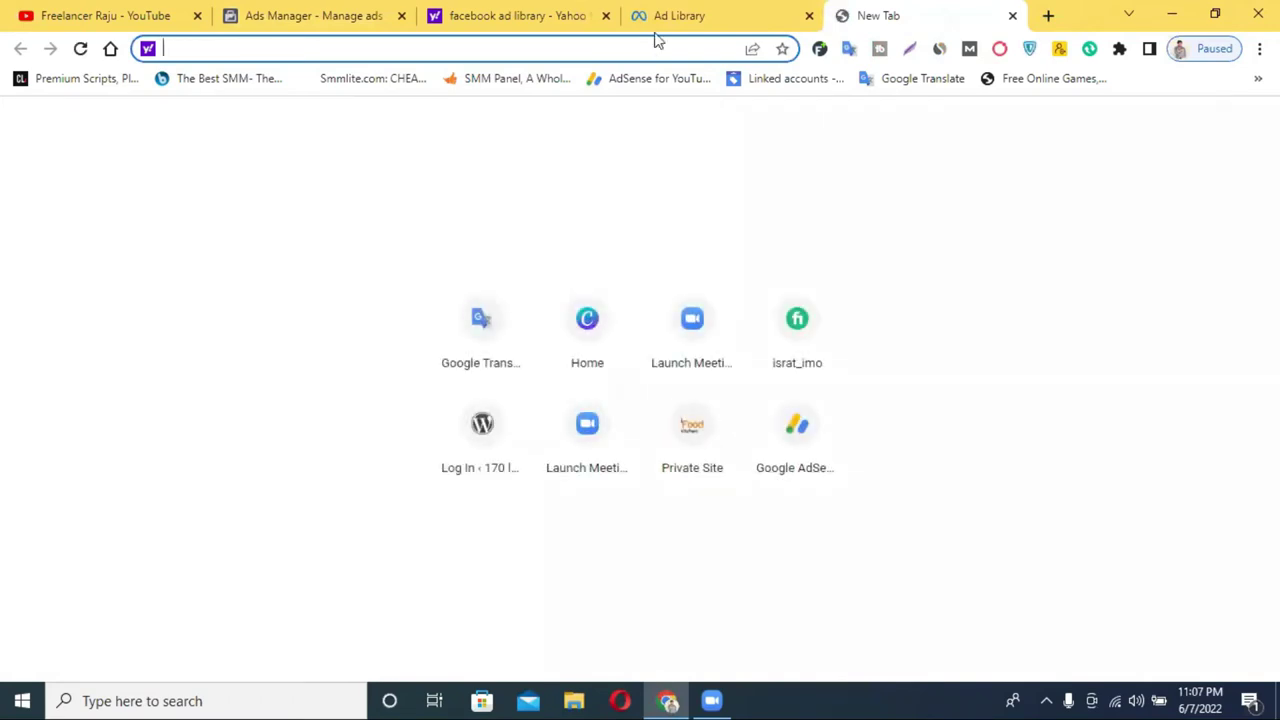
left_click(669, 22)
left_click(540, 14)
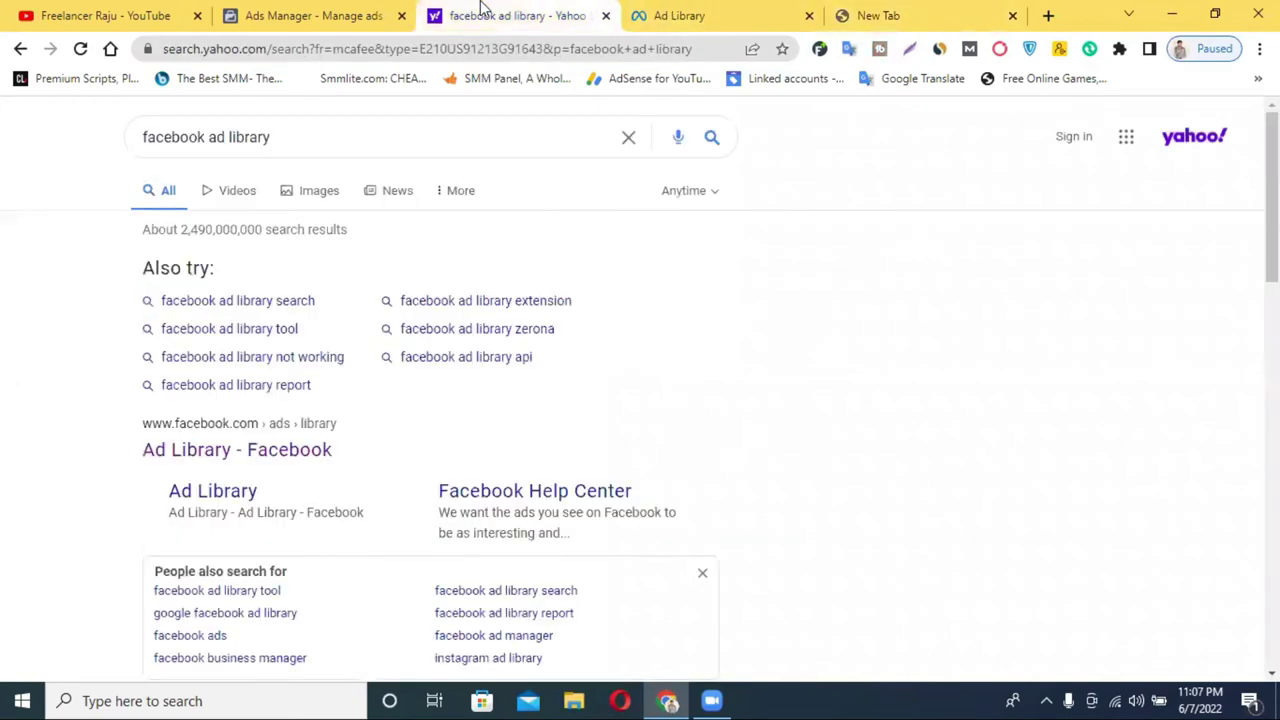
left_click(345, 15)
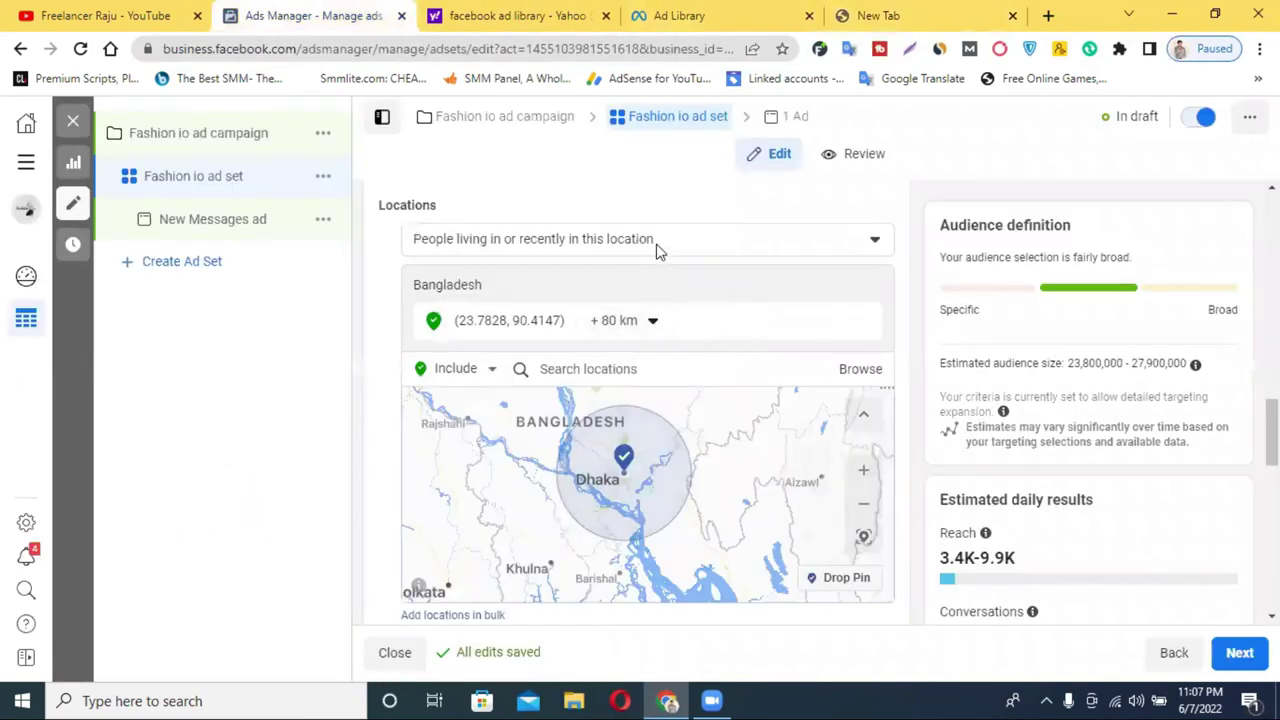
- Add the city of Tangail, Dhaka Division, Bangladesh, as another included location
left_click(635, 368)
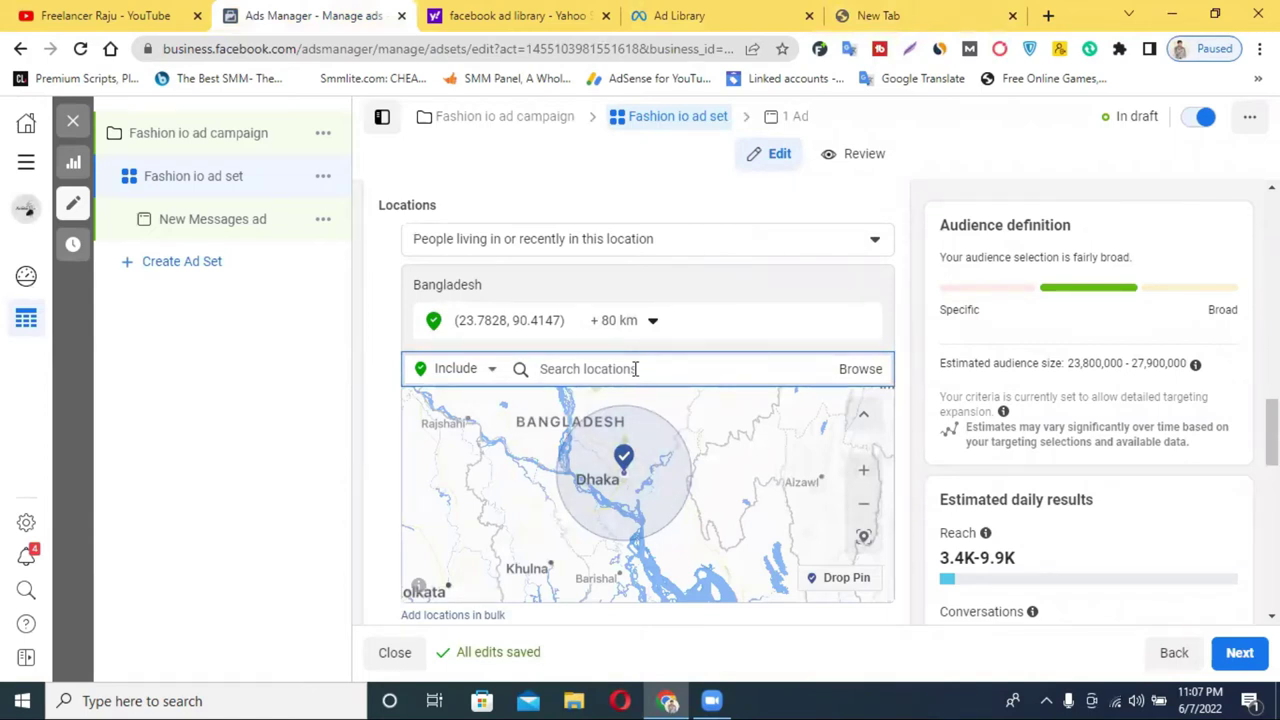
type("ta")
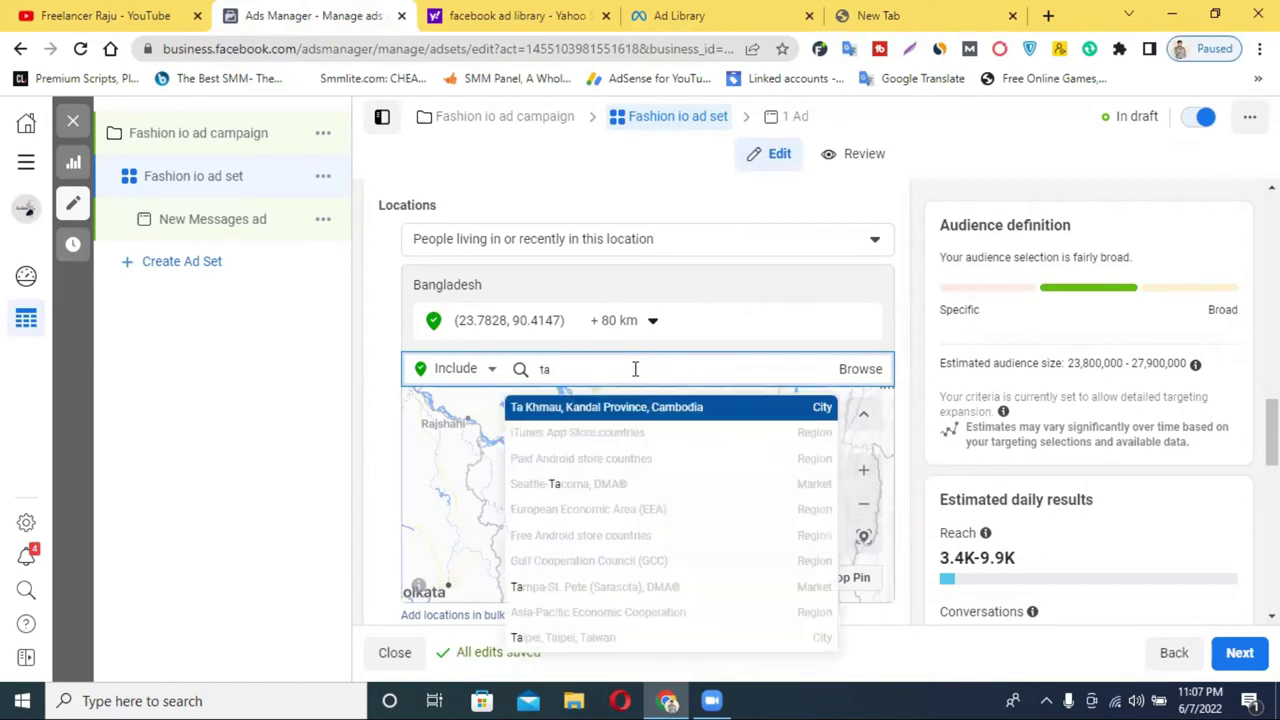
type("ng")
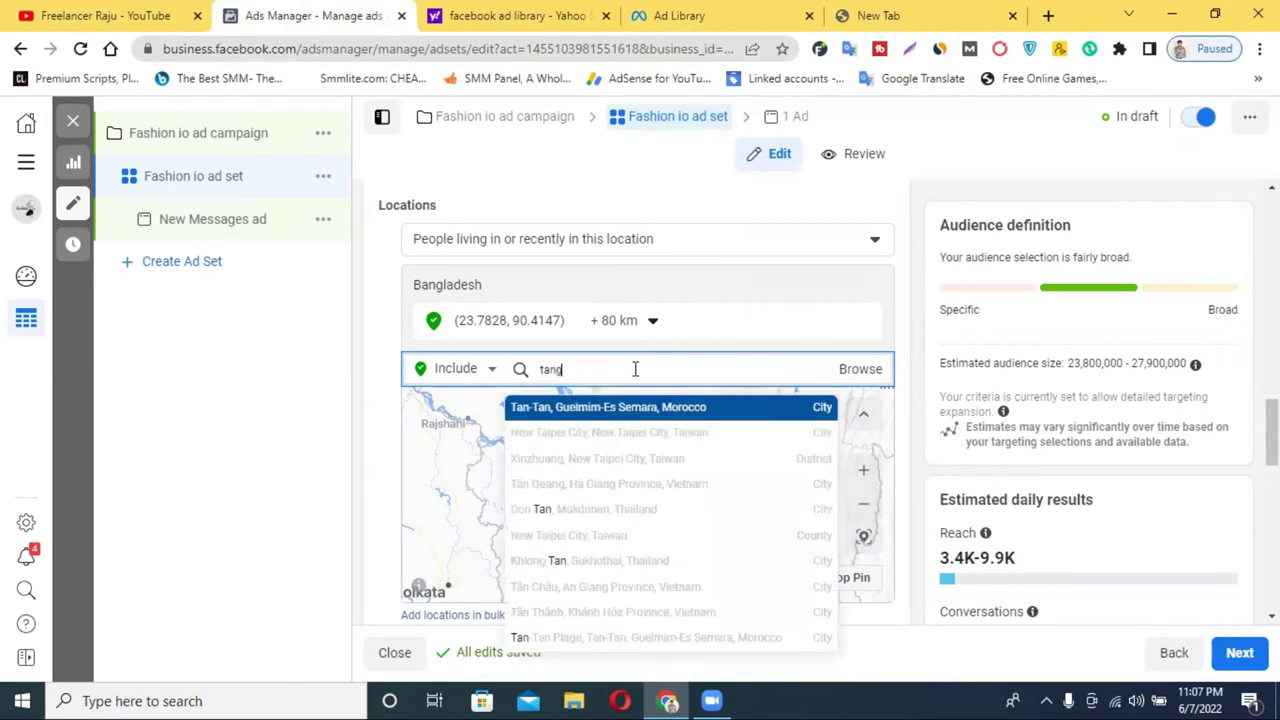
type("ail")
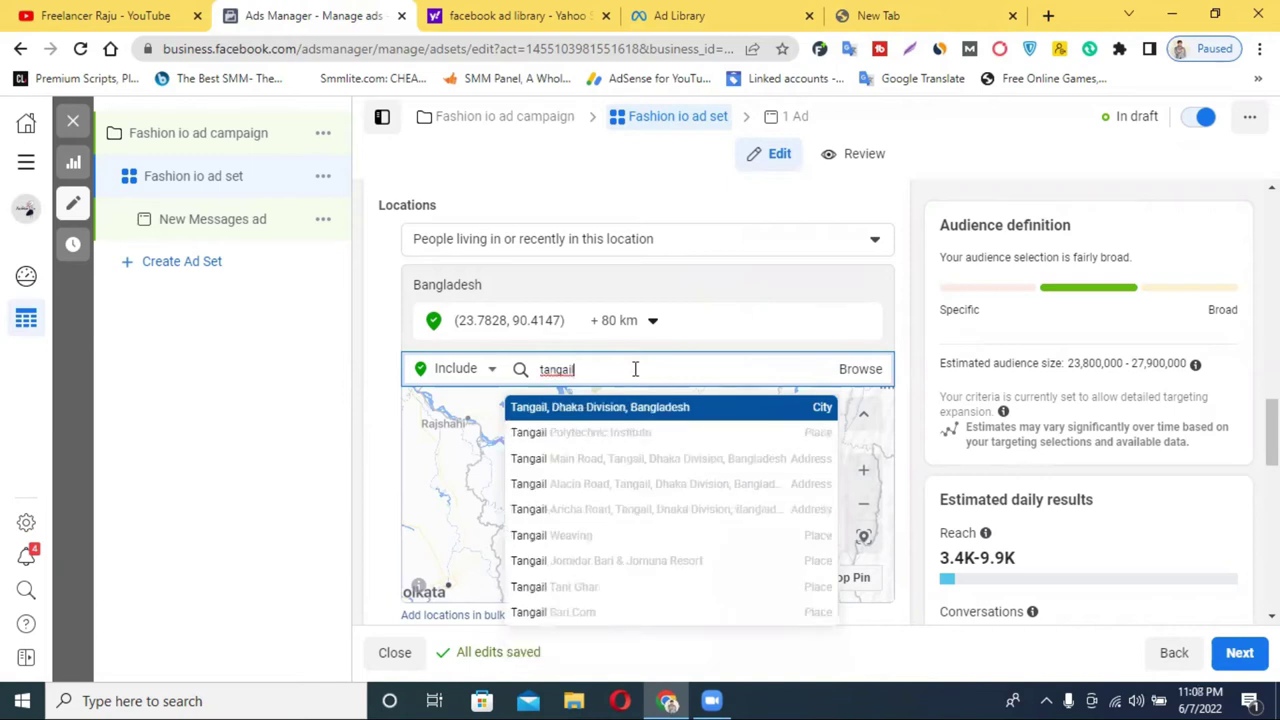
left_click(630, 415)
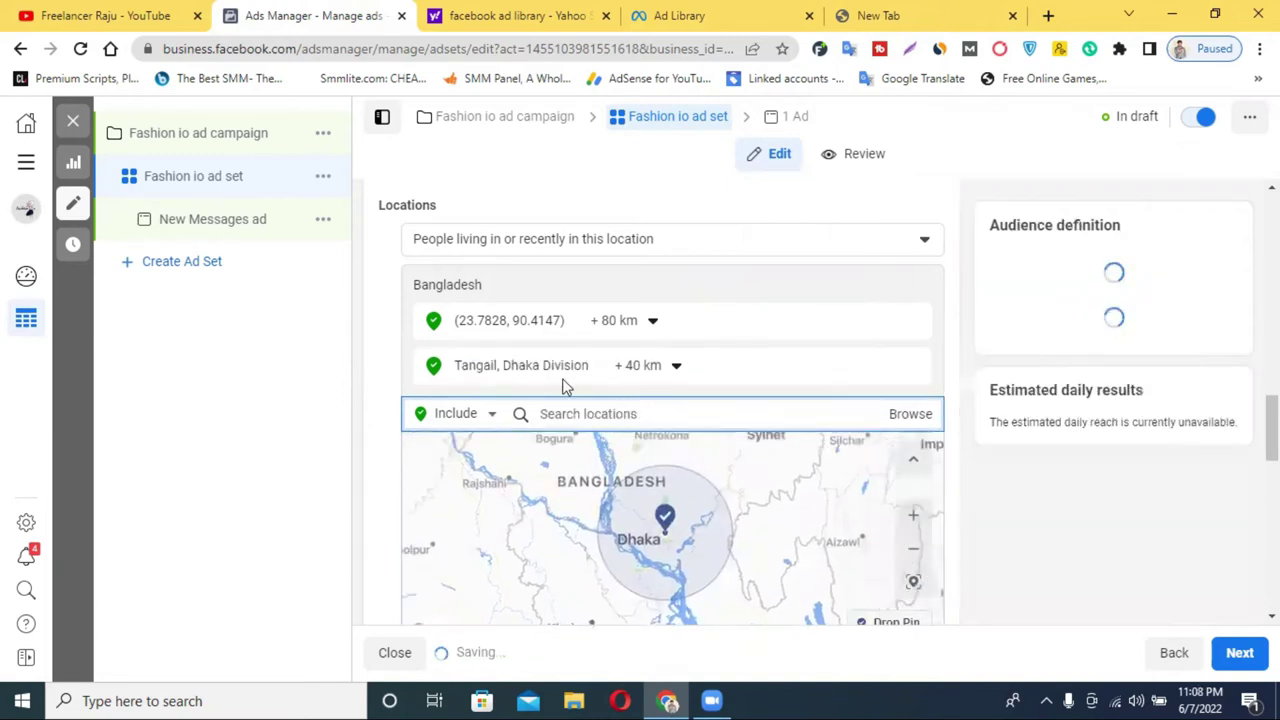
- Set the radius around Tangail to 80 km
left_click(648, 366)
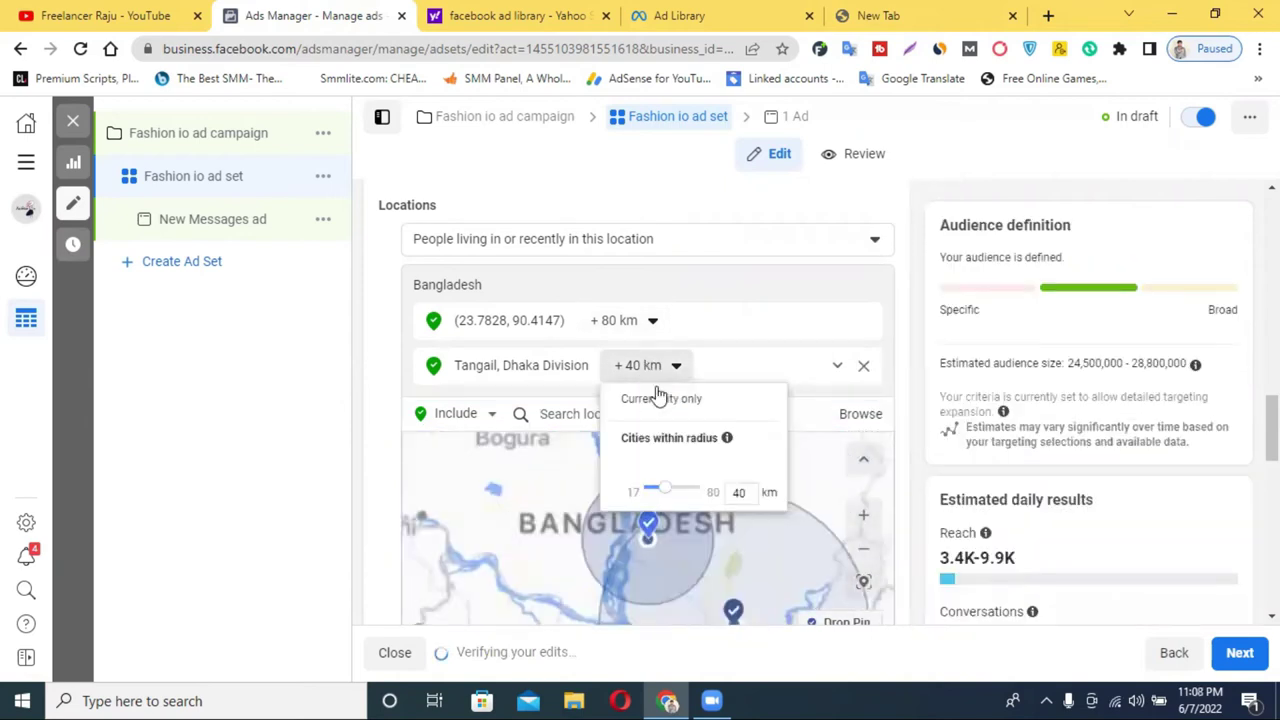
left_click_drag(668, 489, 712, 540)
left_click(712, 536)
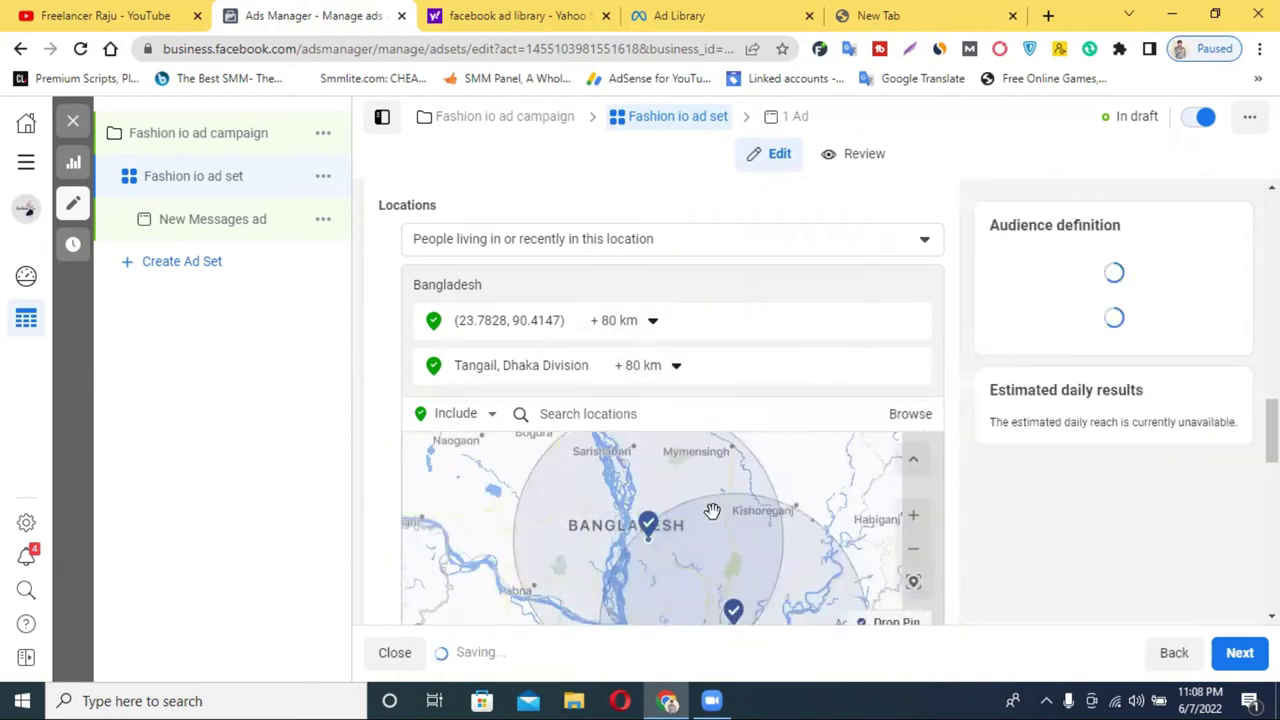
scroll(785, 520, "down", 1)
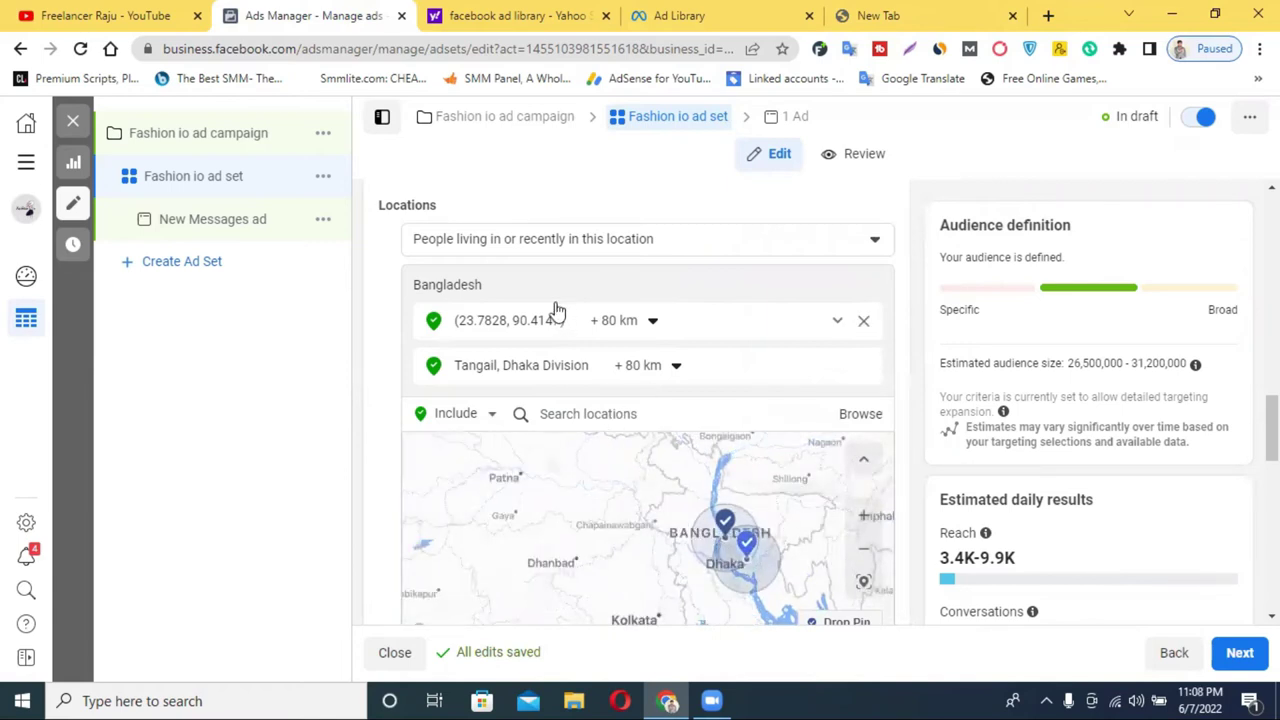
- Add the city of Dinajpur, Rangpur Division, Bangladesh, as an included location and set its radius to 80 km
left_click(596, 416)
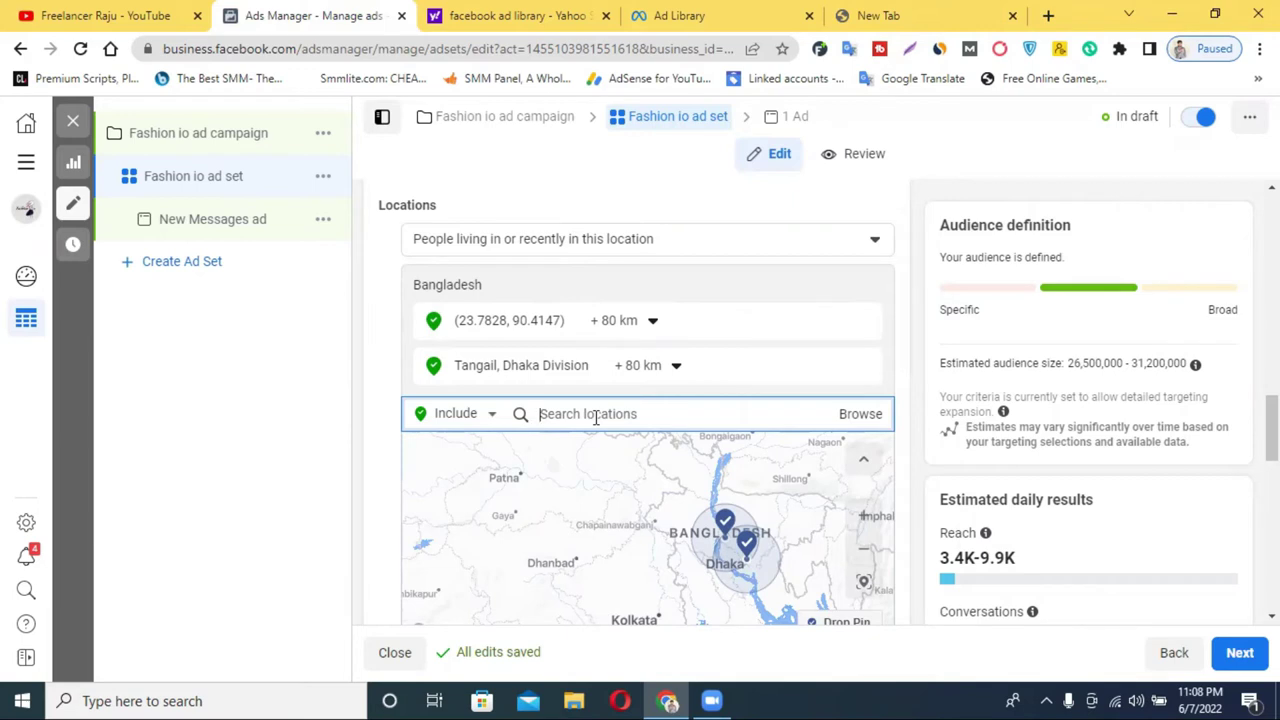
type("di")
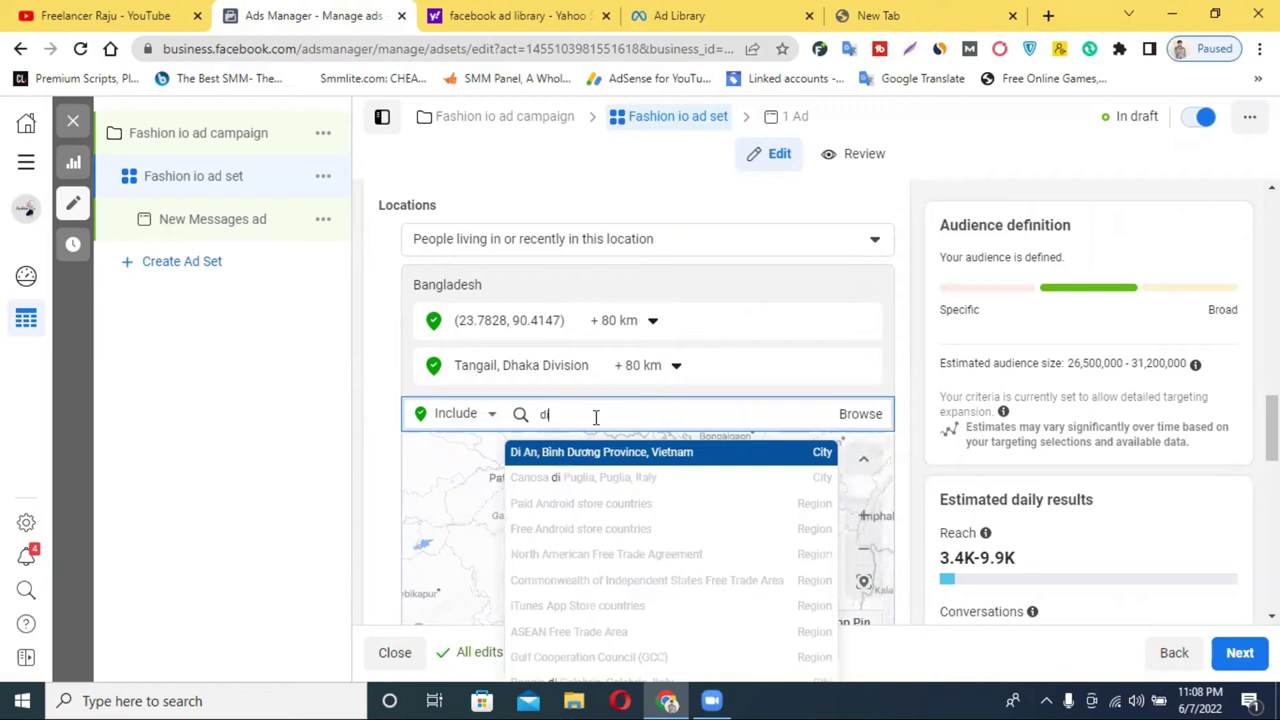
type("najpur")
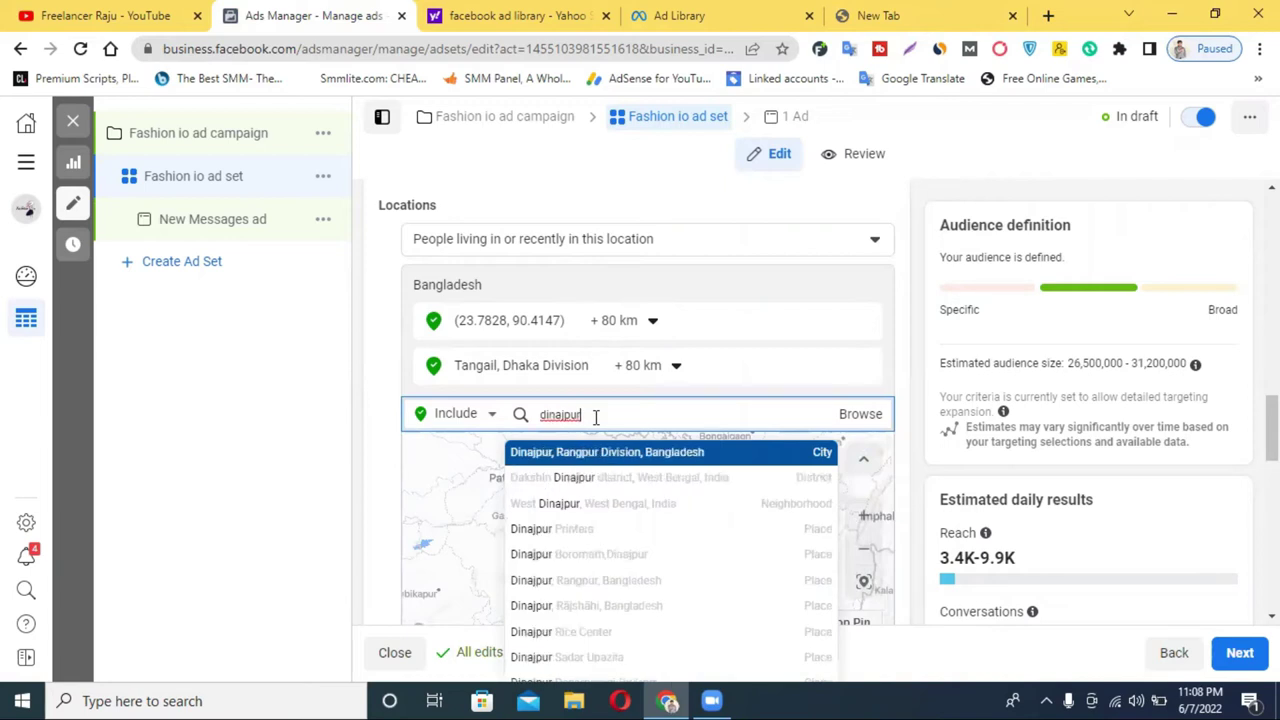
left_click(603, 455)
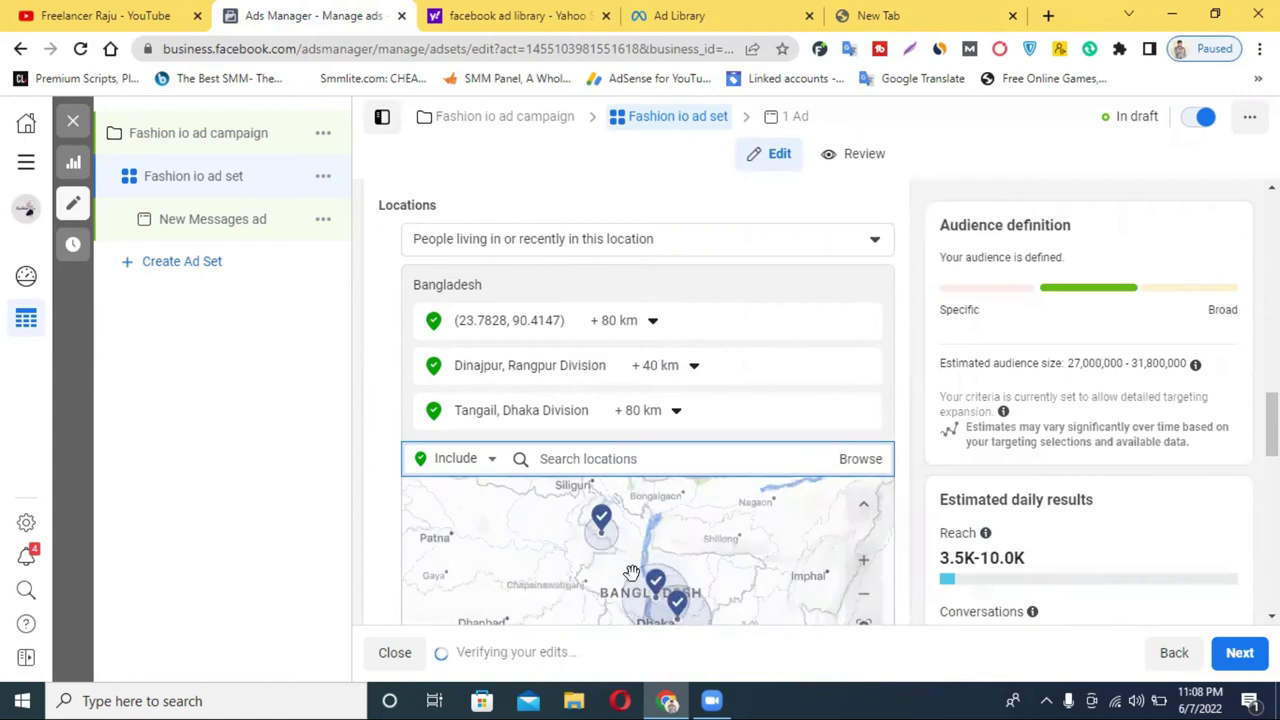
left_click(686, 368)
left_click_drag(684, 492, 730, 490)
left_click(543, 580)
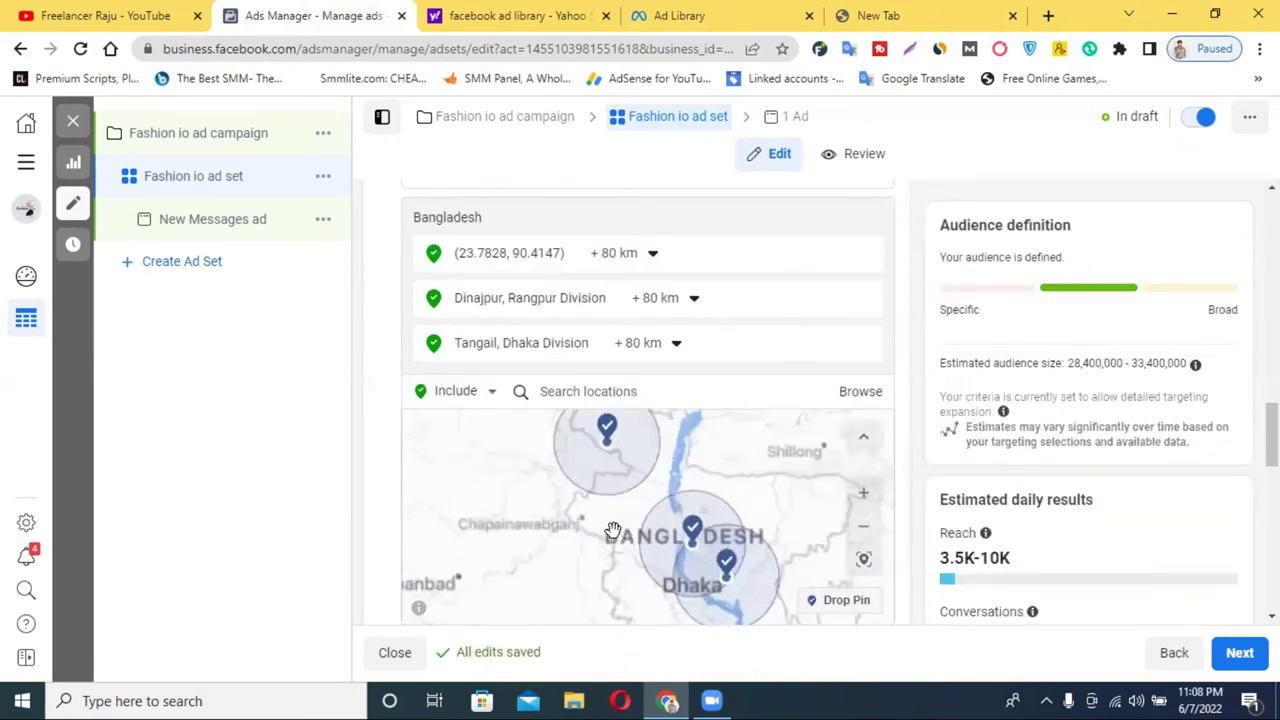
- Add Rangpur City, Rangpur Division, Bangladesh, as another included location
scroll(613, 530, "up", 3)
left_click_drag(597, 491, 615, 592)
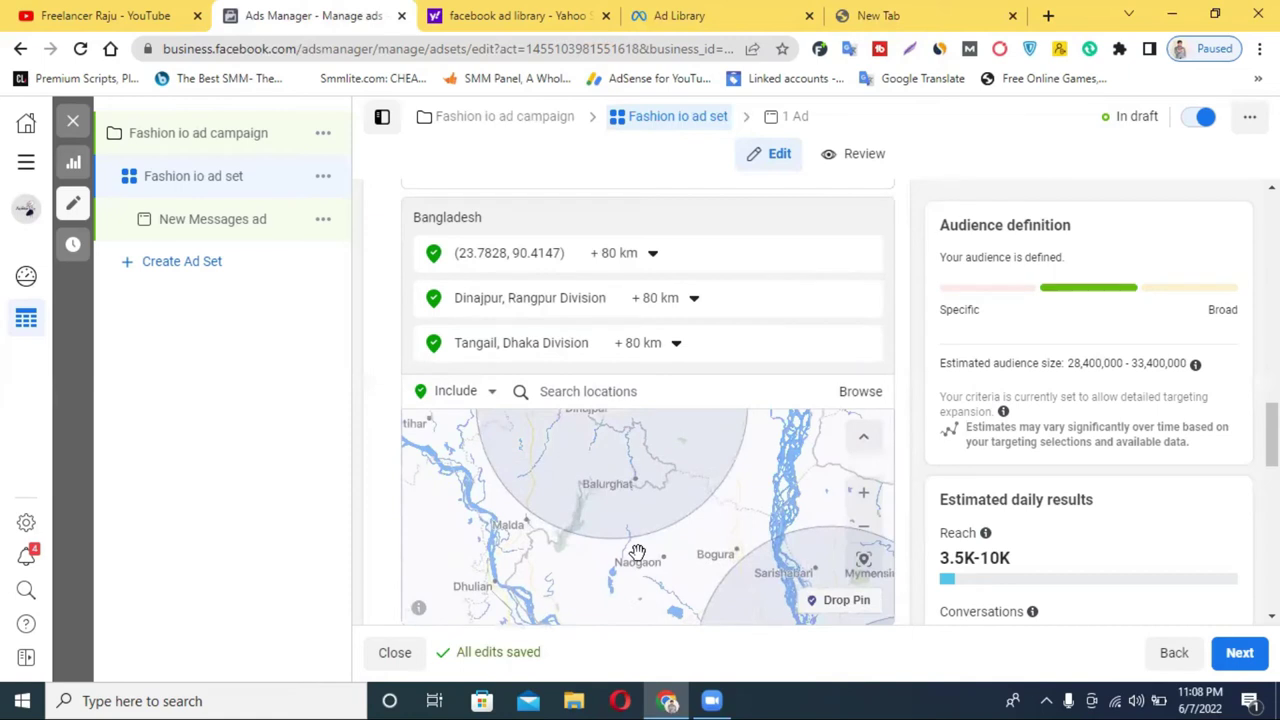
scroll(637, 553, "down", 2)
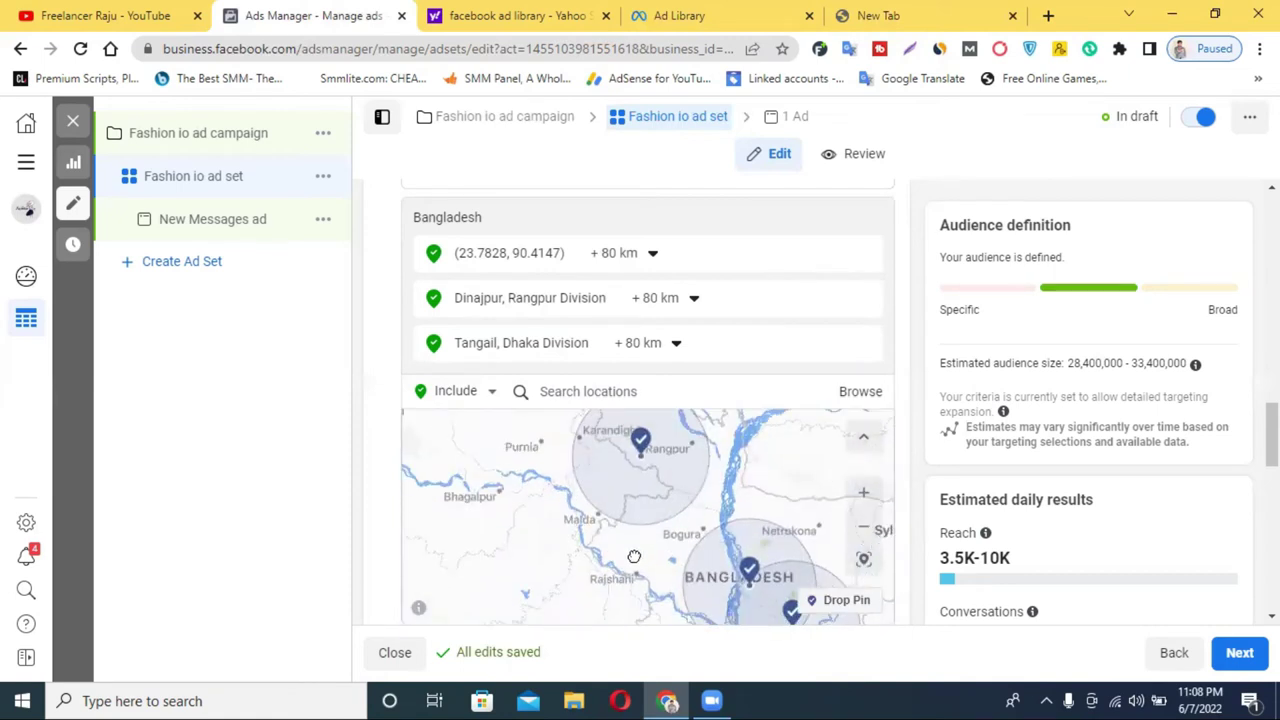
left_click(626, 391)
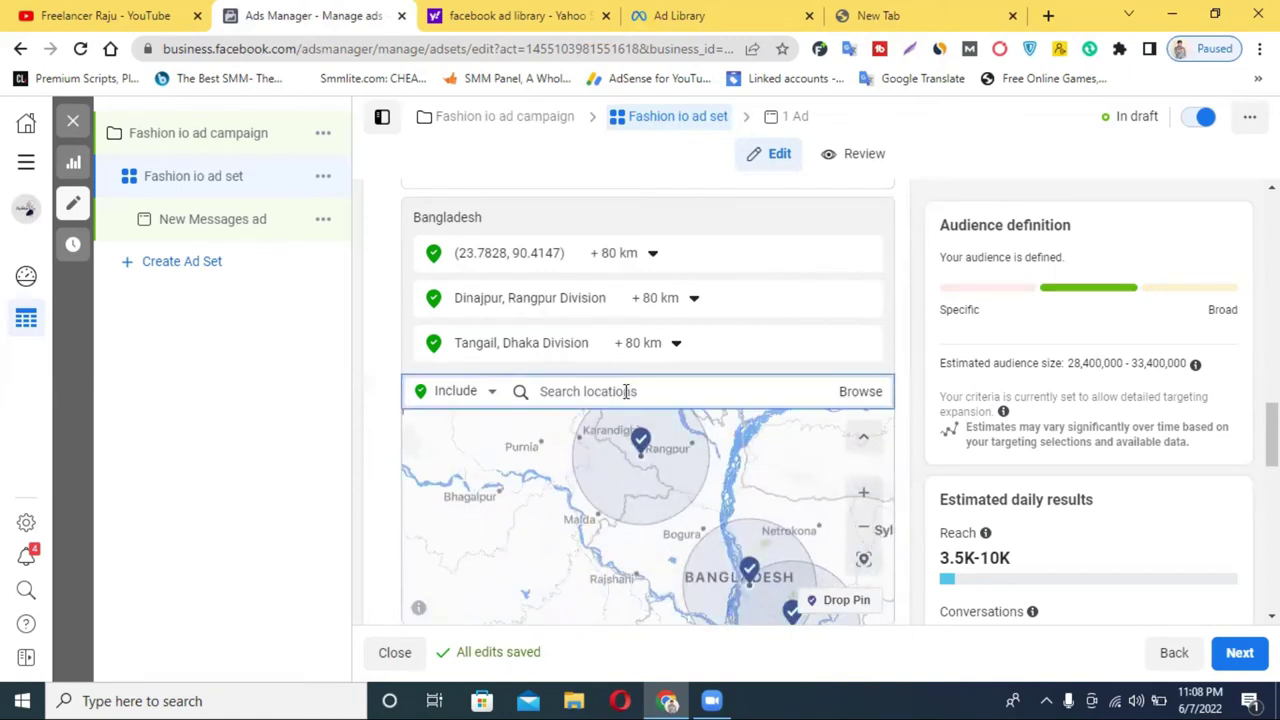
type("rongpur")
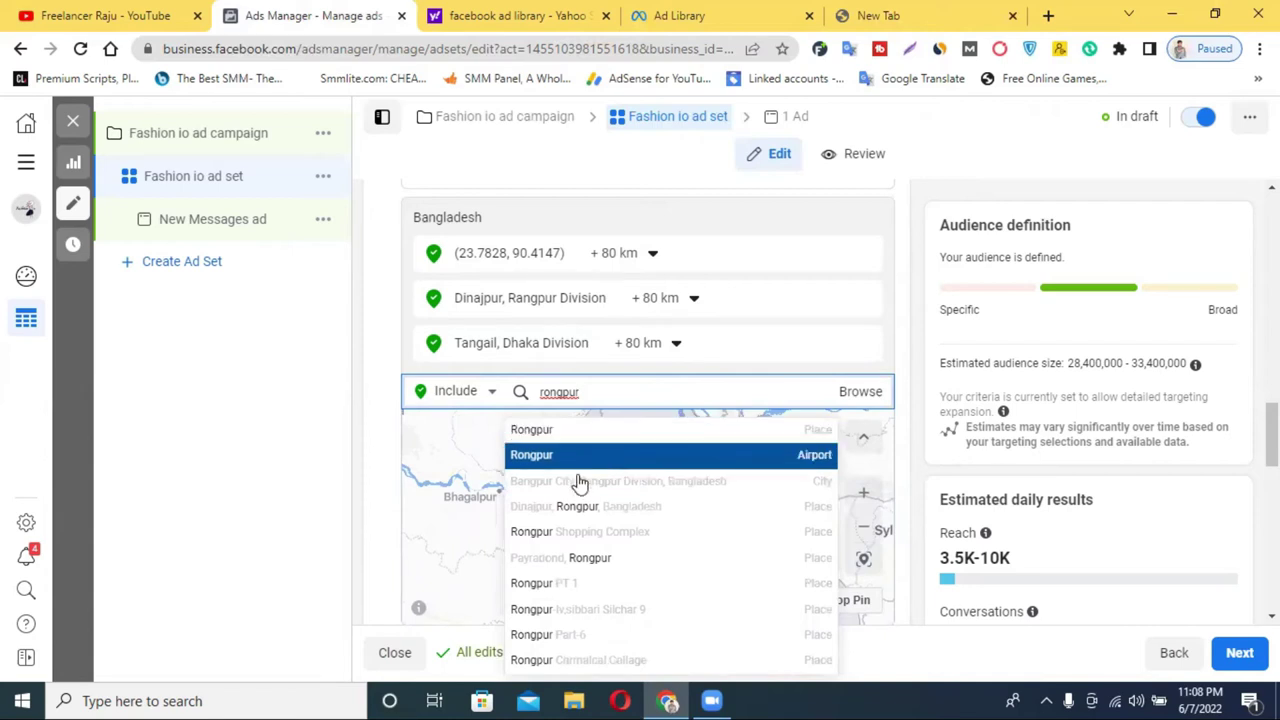
left_click(598, 482)
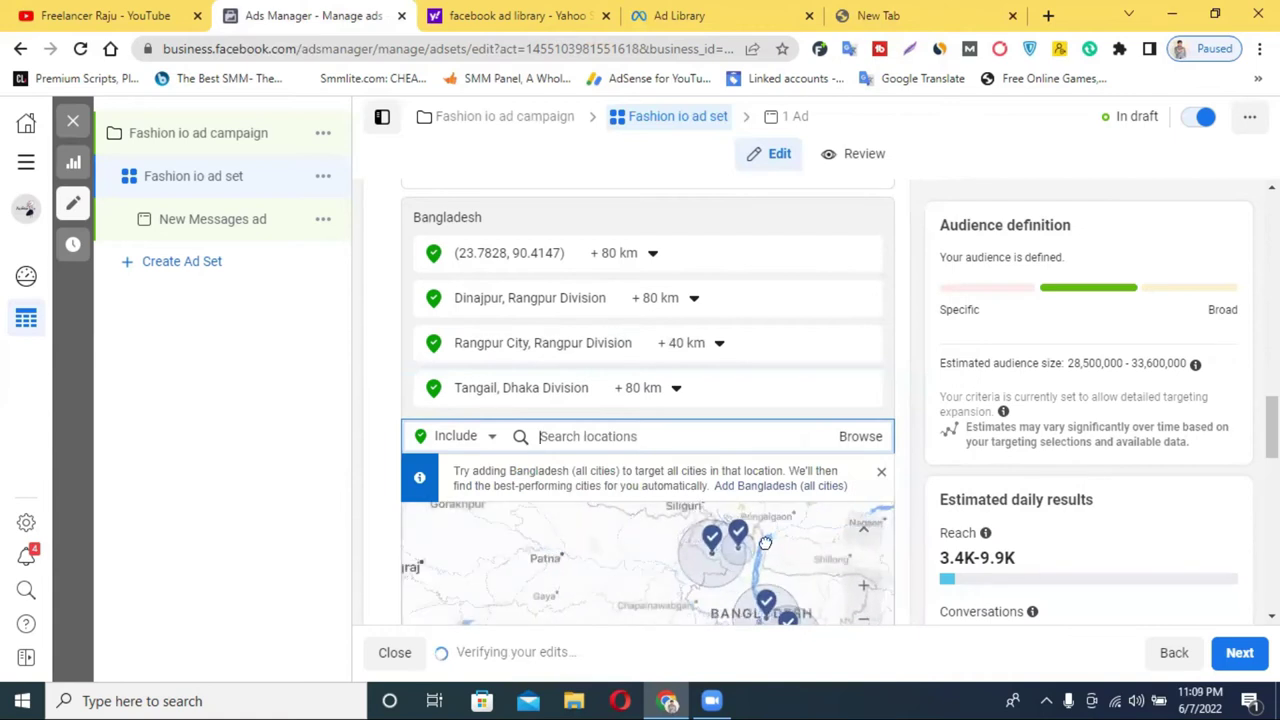
- Drop an included location pin on the map just east of Chattogram
scroll(778, 575, "down", 1)
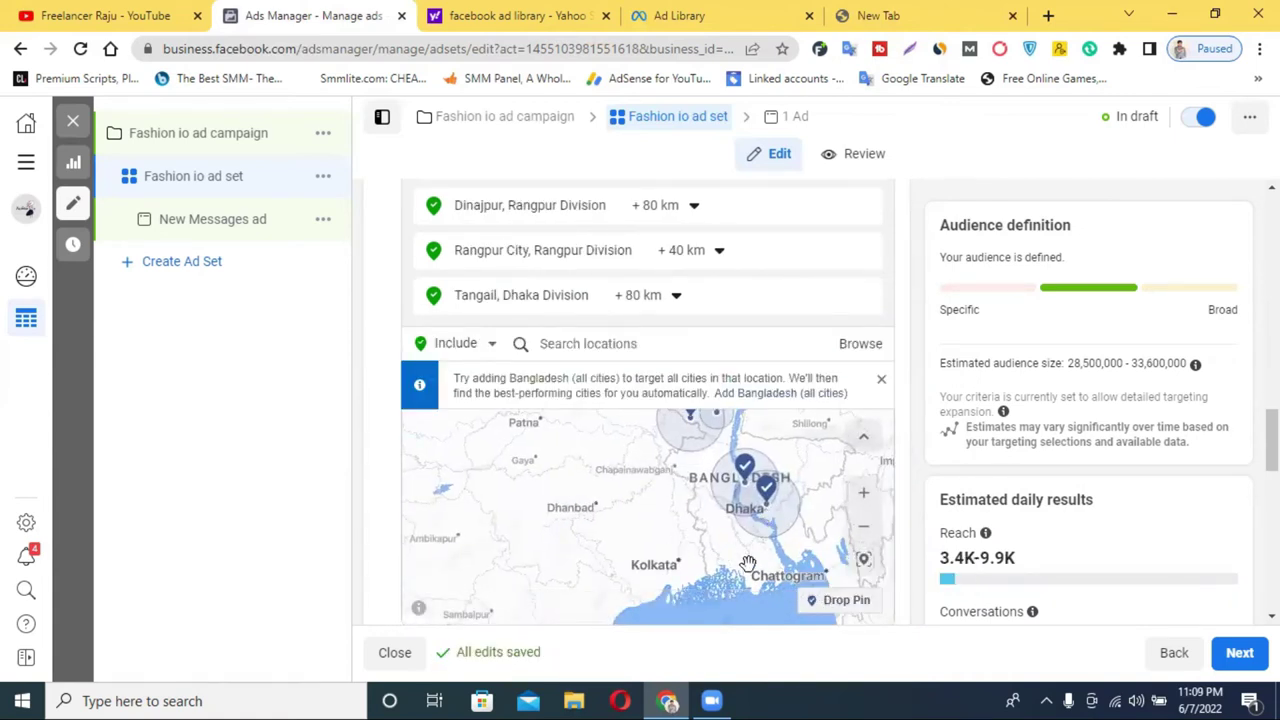
scroll(724, 562, "up", 2)
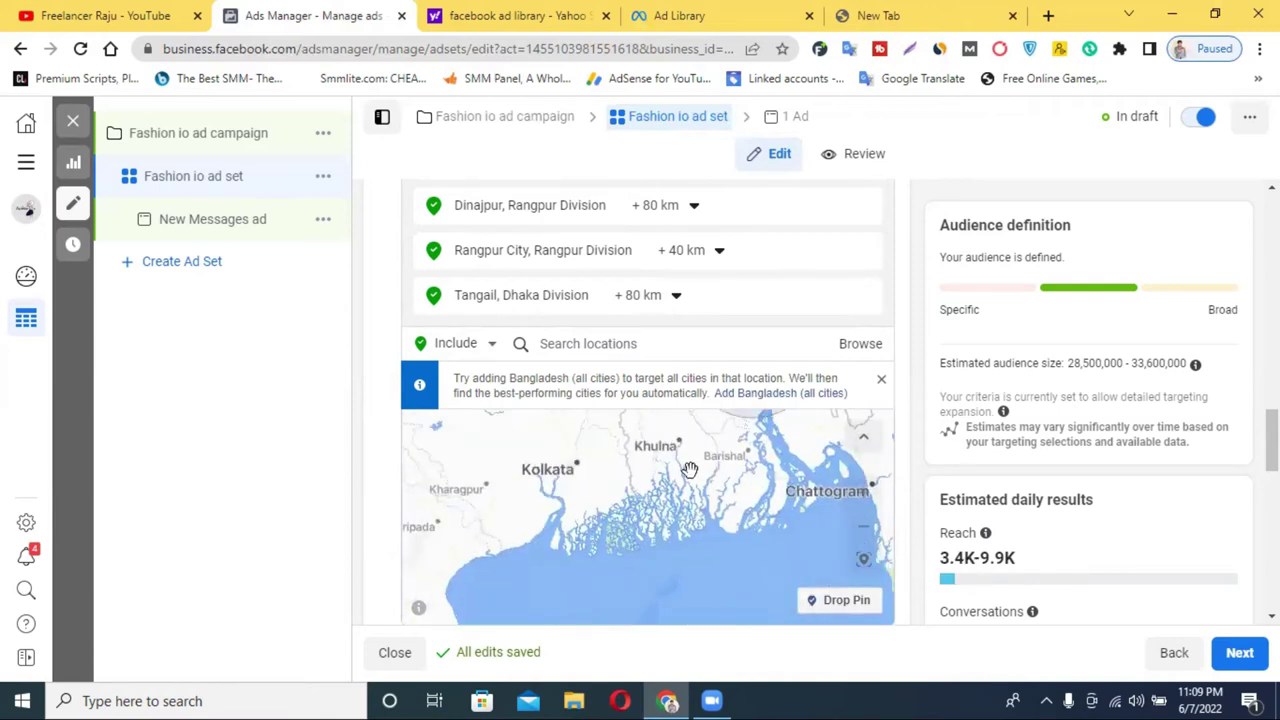
scroll(750, 518, "up", 2)
scroll(750, 518, "down", 3)
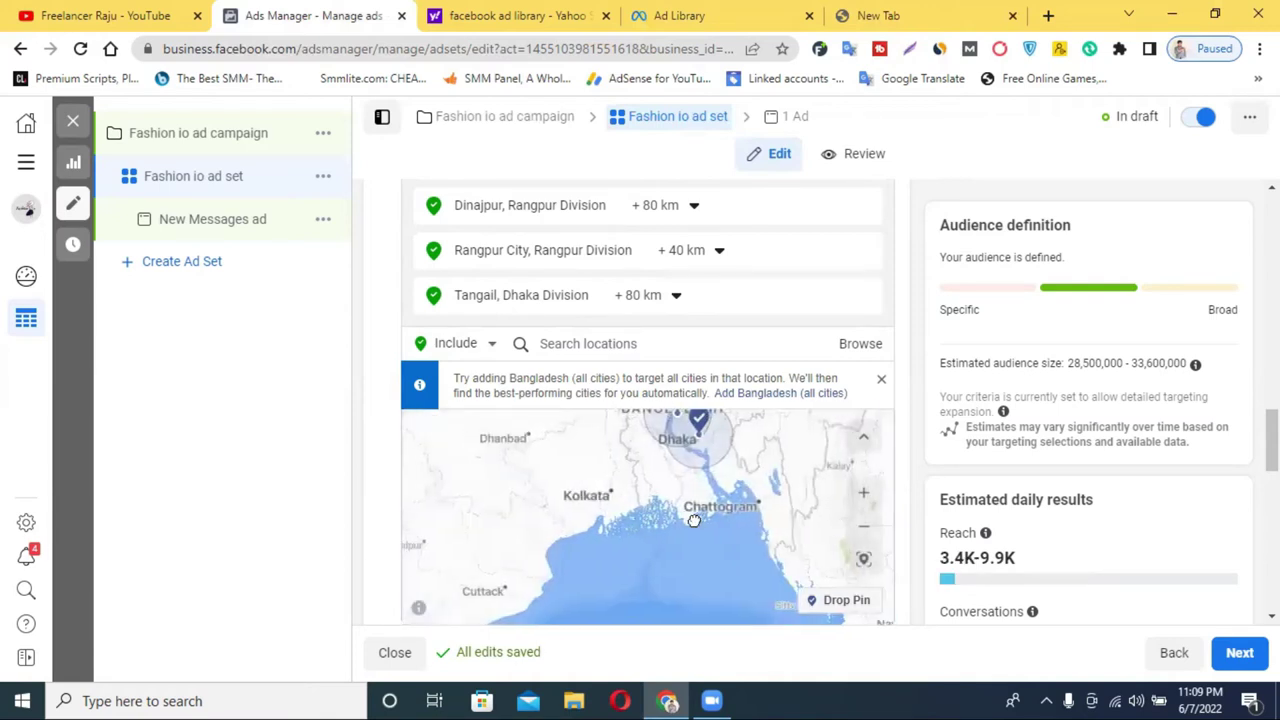
left_click(836, 603)
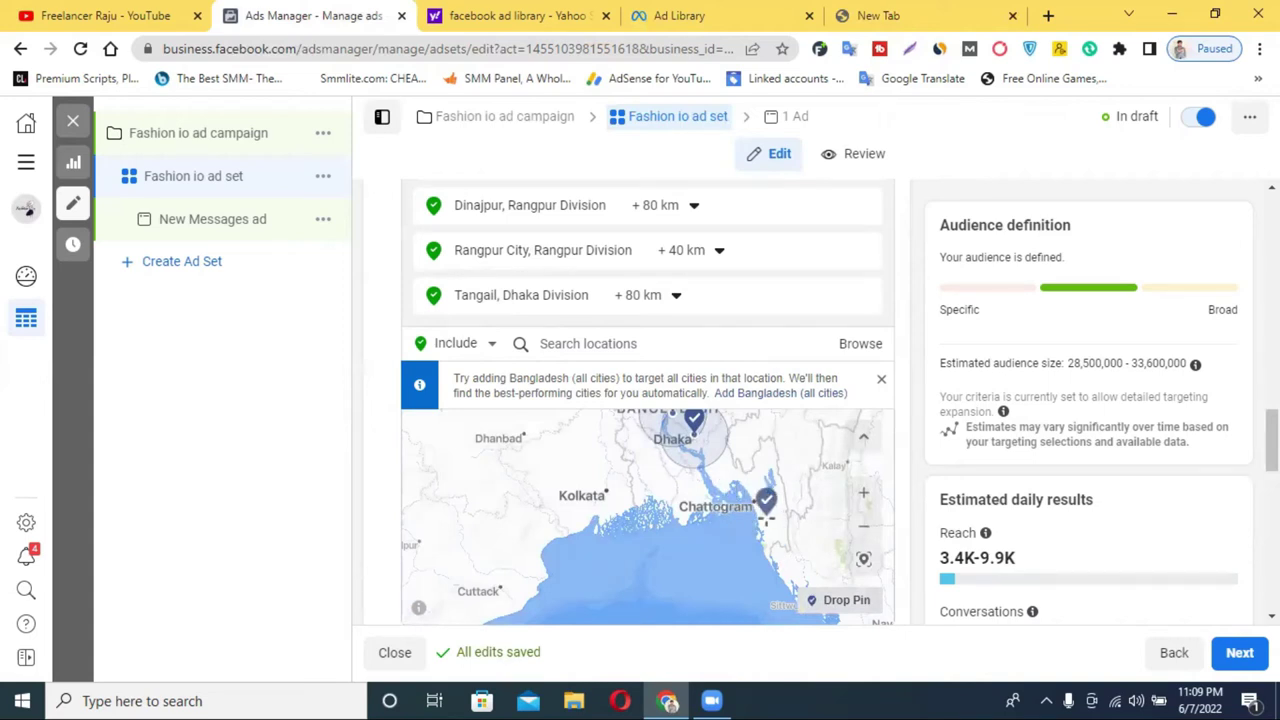
left_click(762, 500)
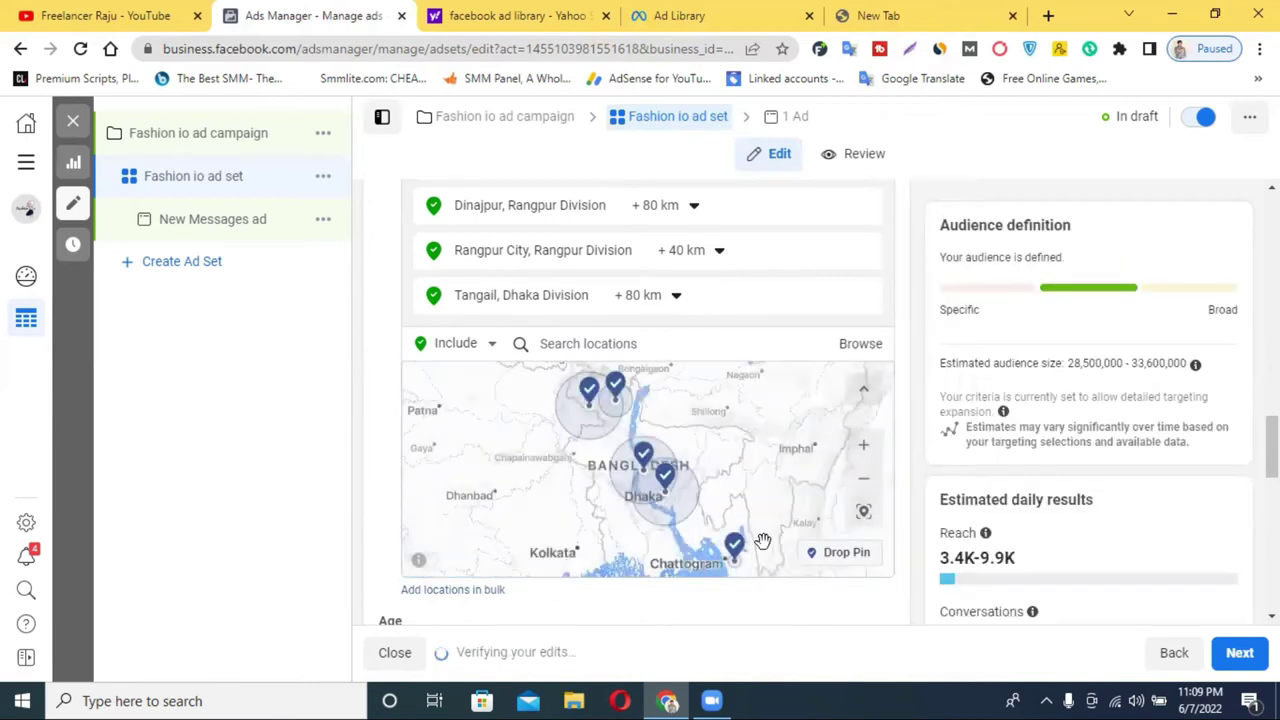
- Set the radius around the dropped pin near Chattogram to 80 km
scroll(634, 281, "up", 1)
scroll(634, 281, "up", 1)
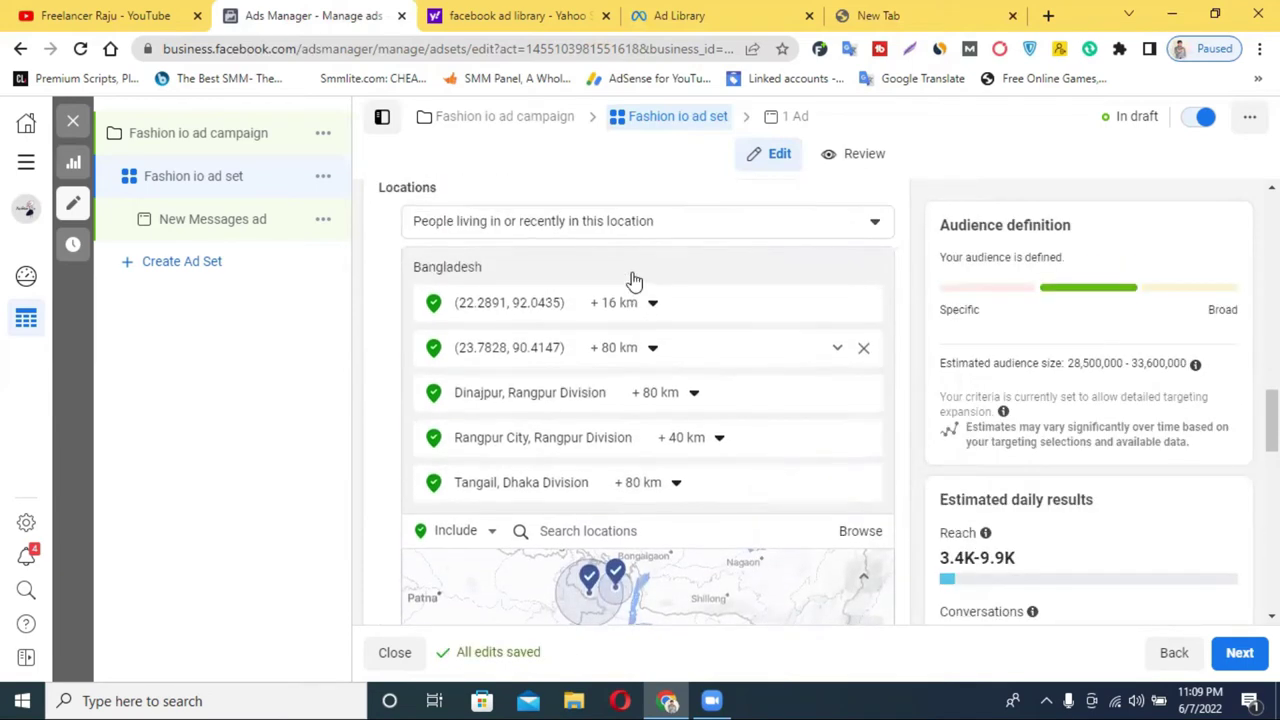
left_click(638, 310)
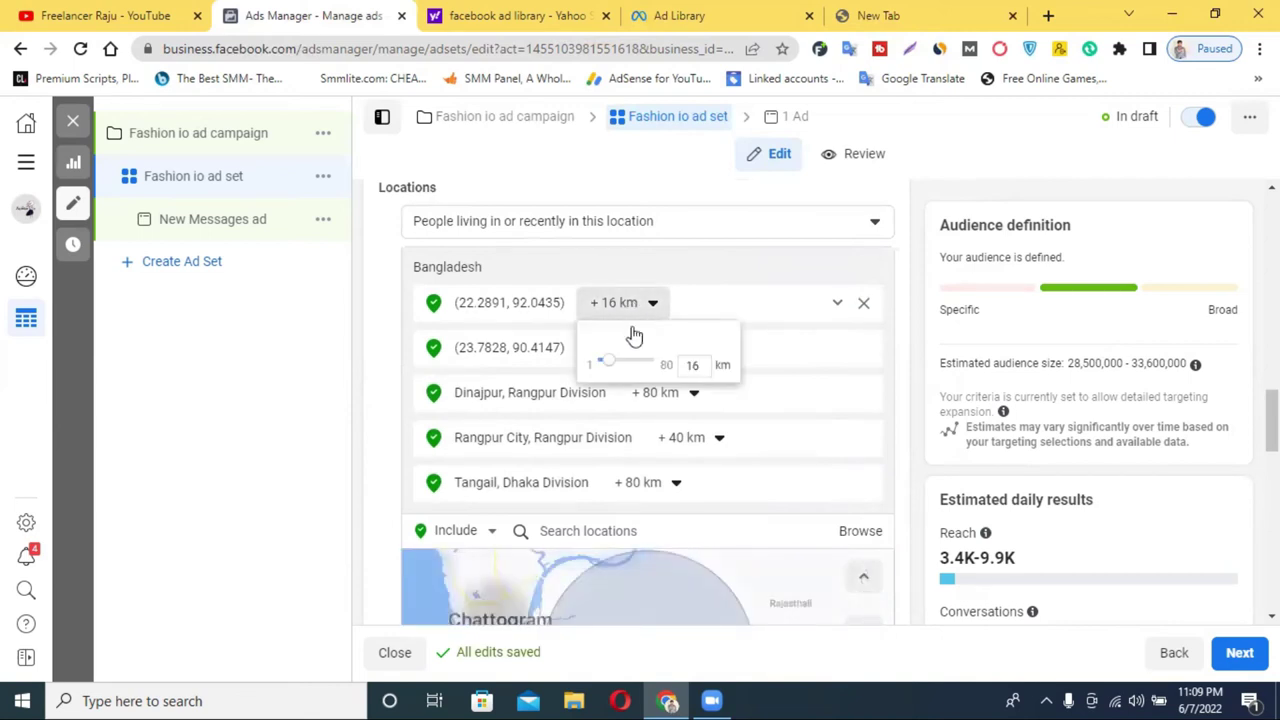
left_click_drag(609, 366, 762, 390)
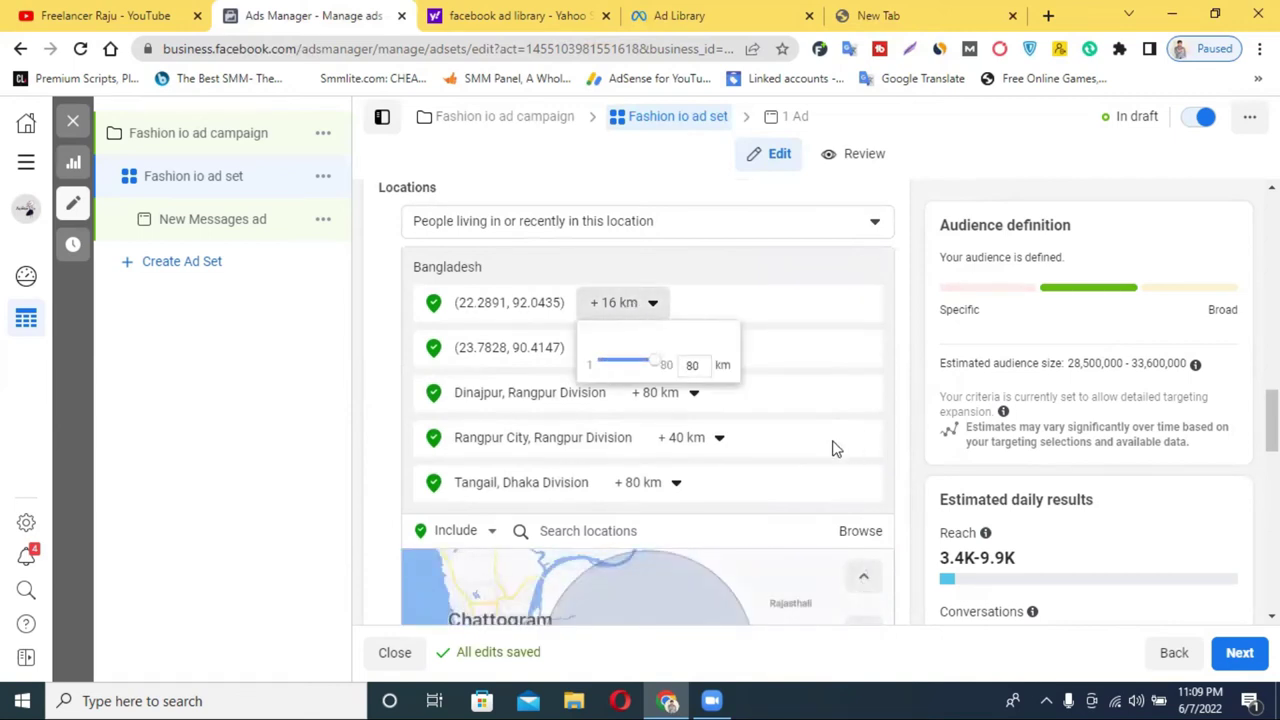
scroll(783, 534, "down", 4)
scroll(770, 510, "up", 2)
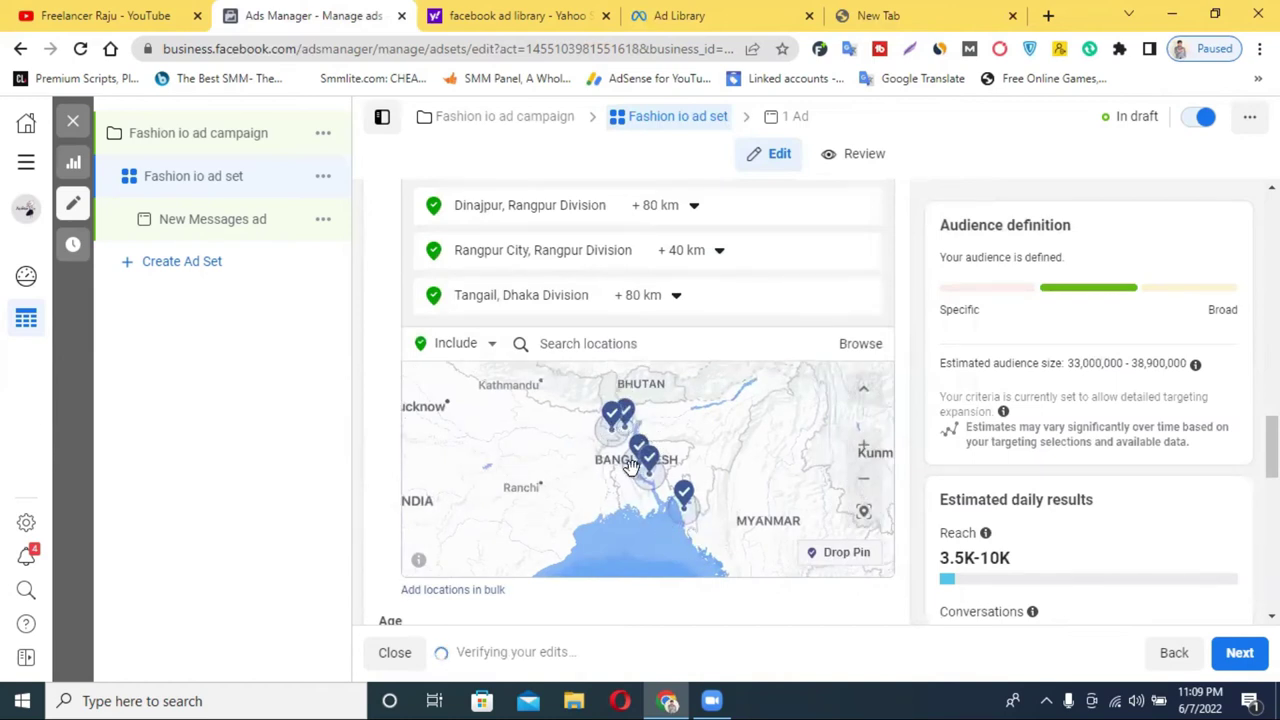
- Remove the dropped pins near Chattogram and at Dhaka from the included locations
scroll(764, 355, "up", 1)
scroll(764, 355, "up", 1)
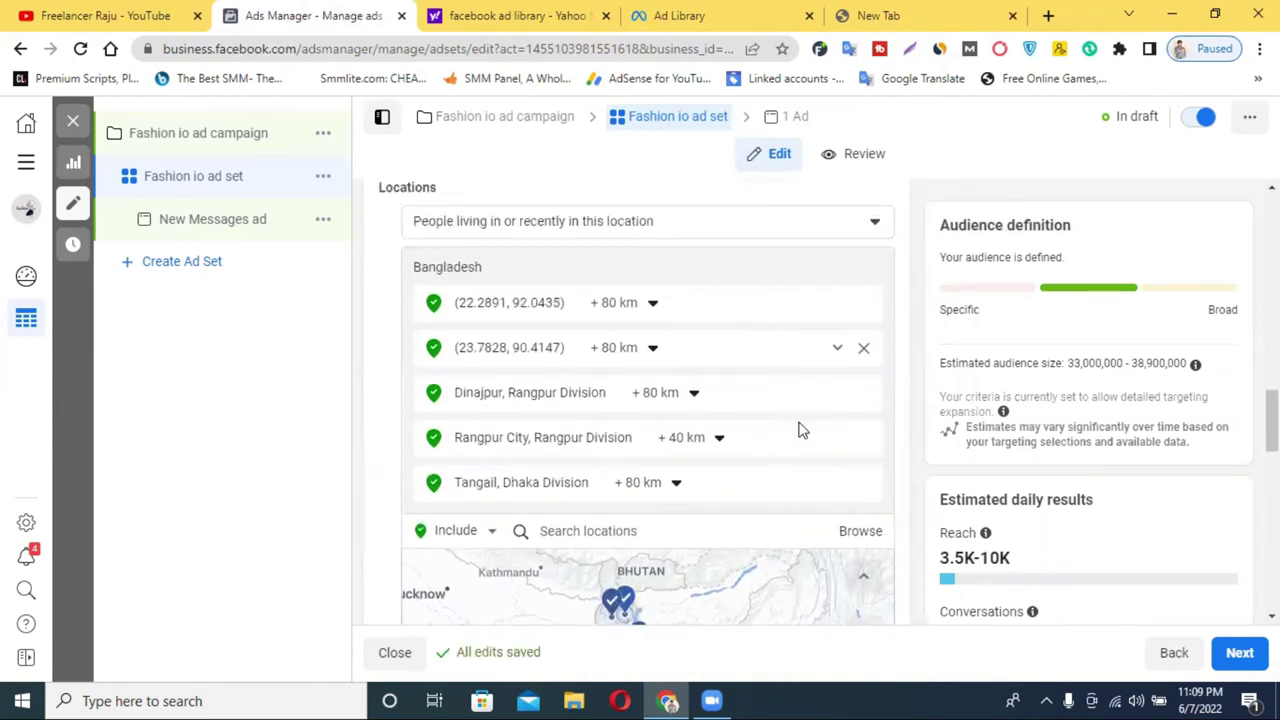
mouse_move(820, 486)
mouse_move(866, 308)
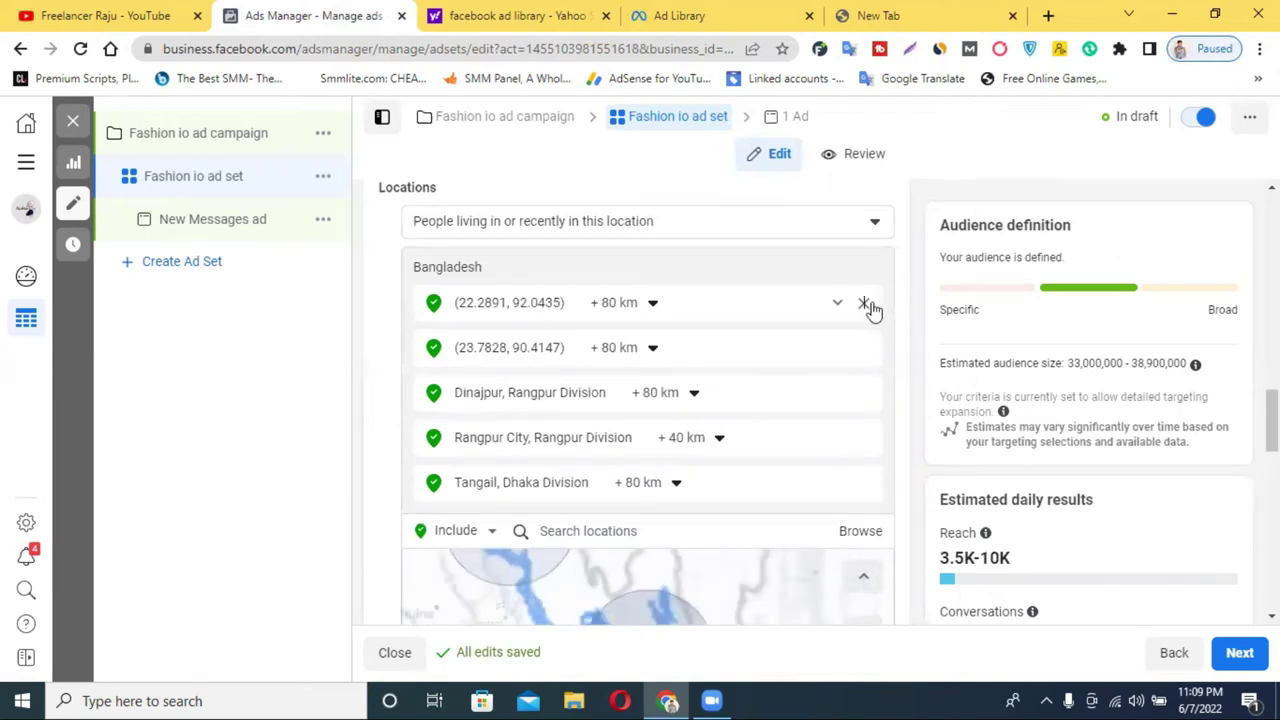
left_click(866, 308)
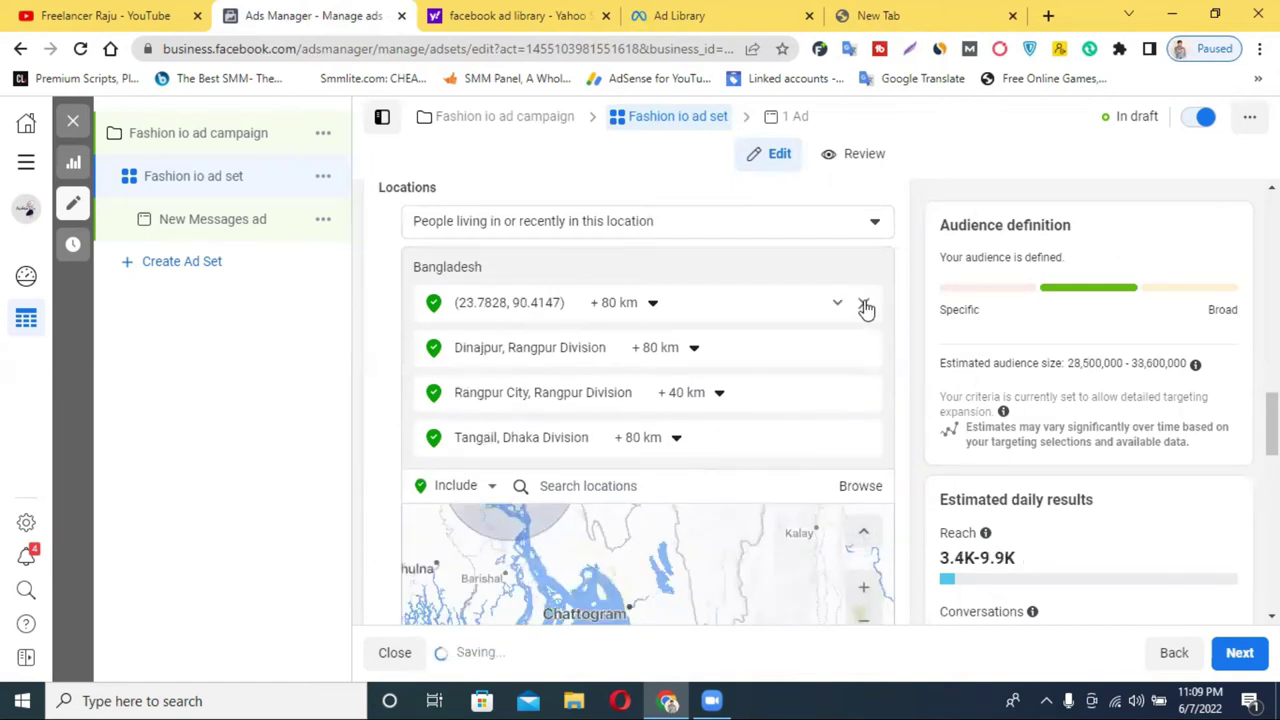
left_click(866, 308)
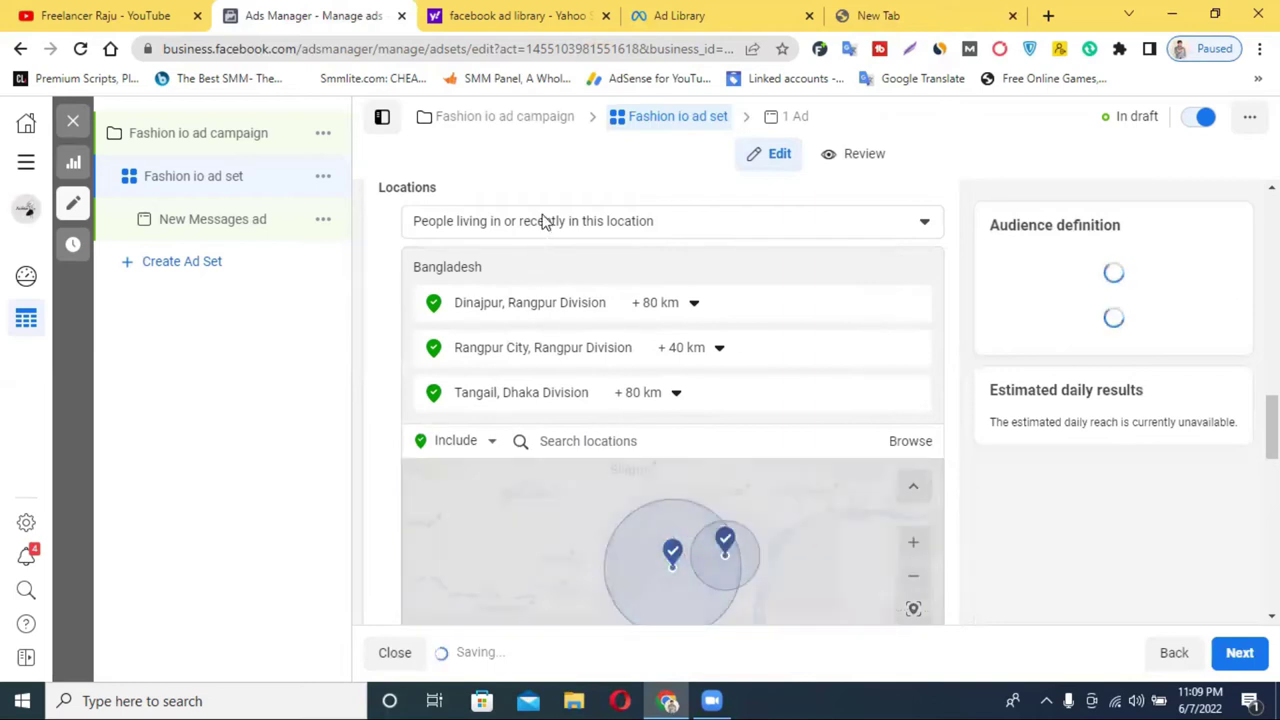
- Review the options for whether people living in, recently in or travelling in the locations are targeted
left_click(543, 221)
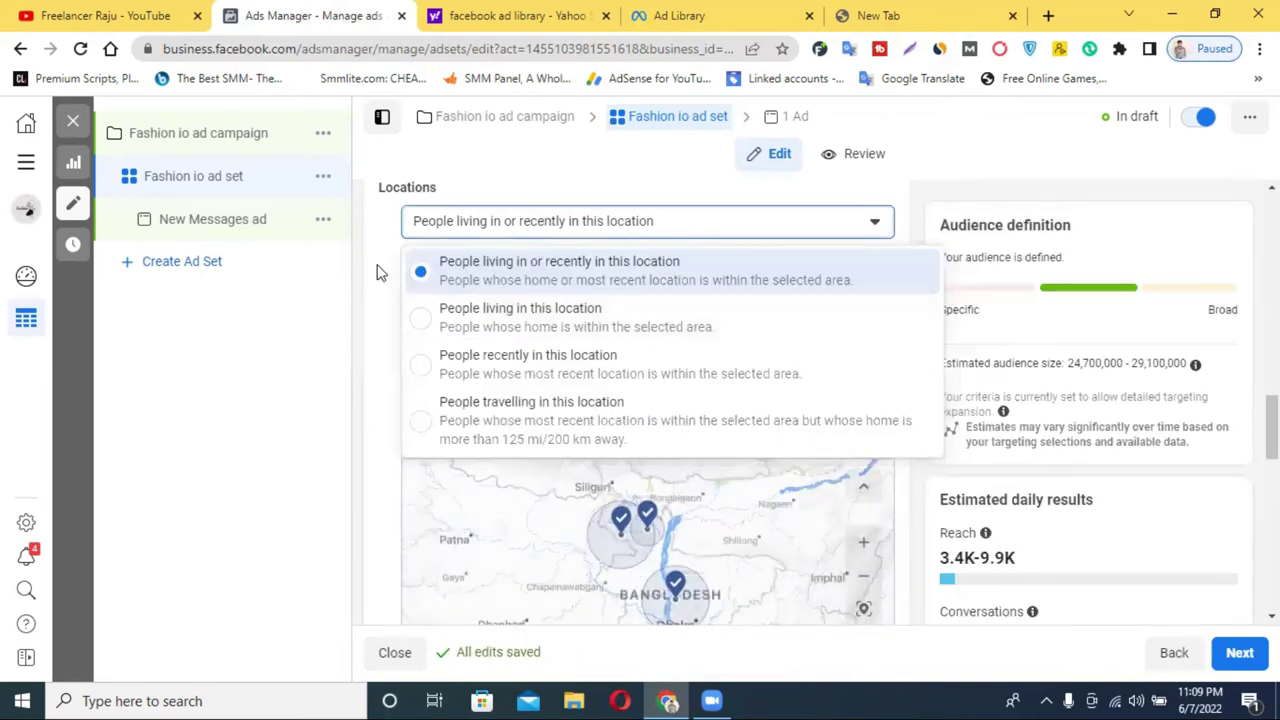
left_click(377, 271)
left_click(643, 443)
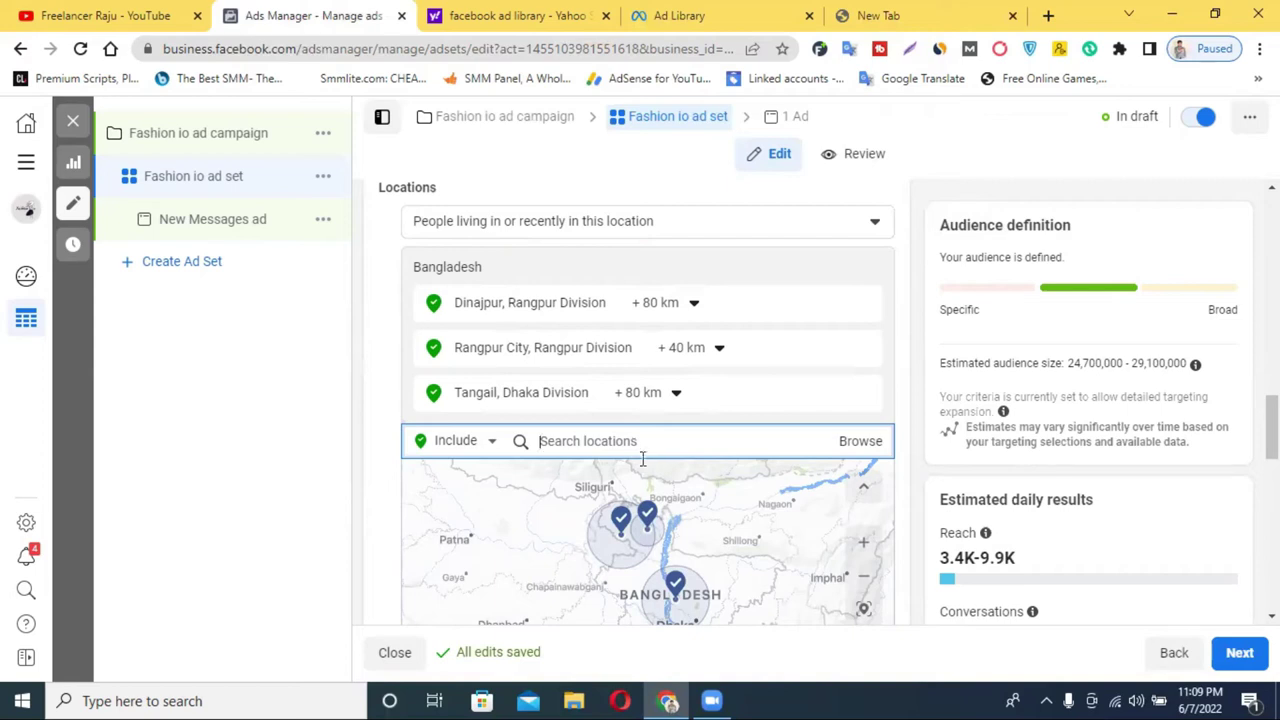
scroll(395, 455, "down", 1)
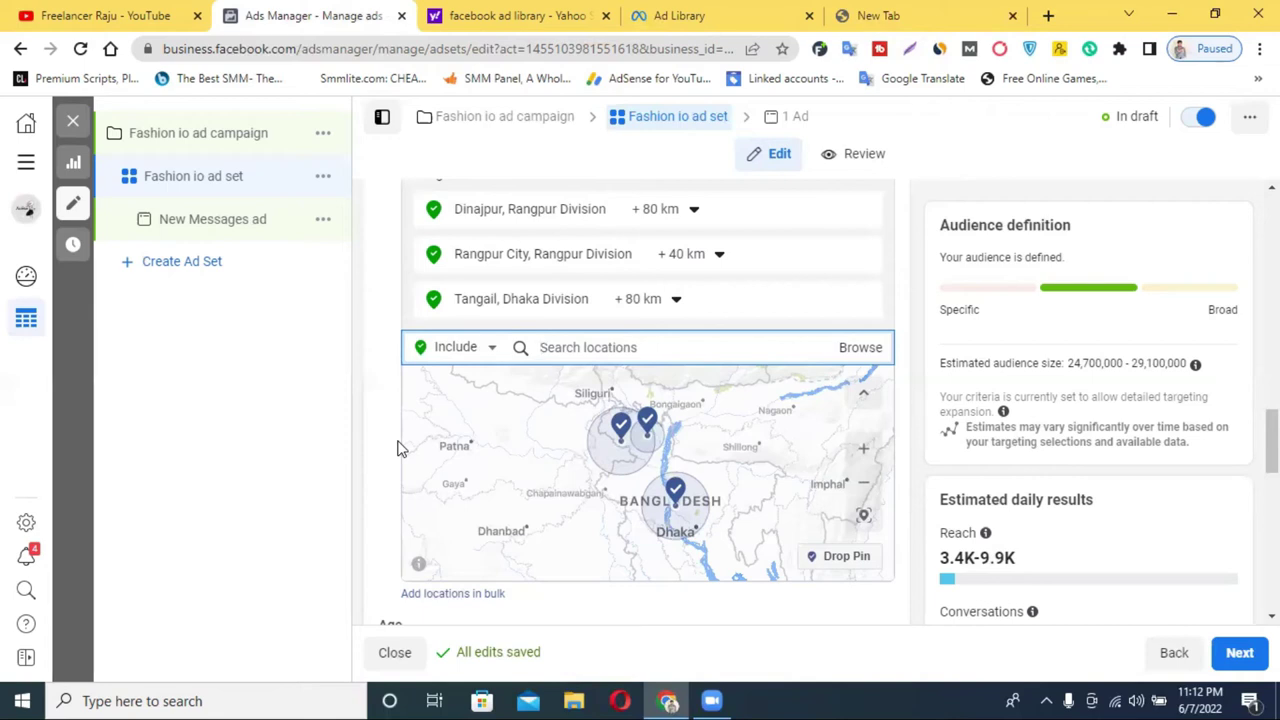
scroll(624, 484, "down", 3)
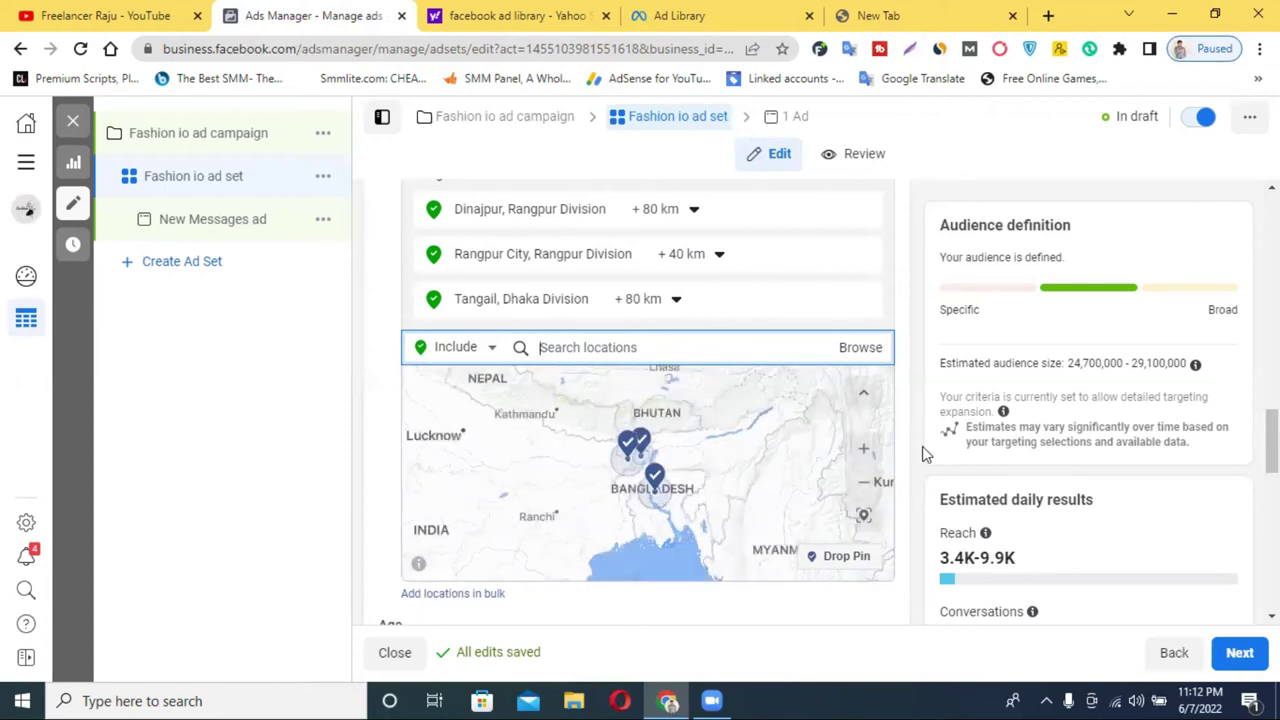
scroll(920, 455, "down", 2)
scroll(457, 466, "up", 4)
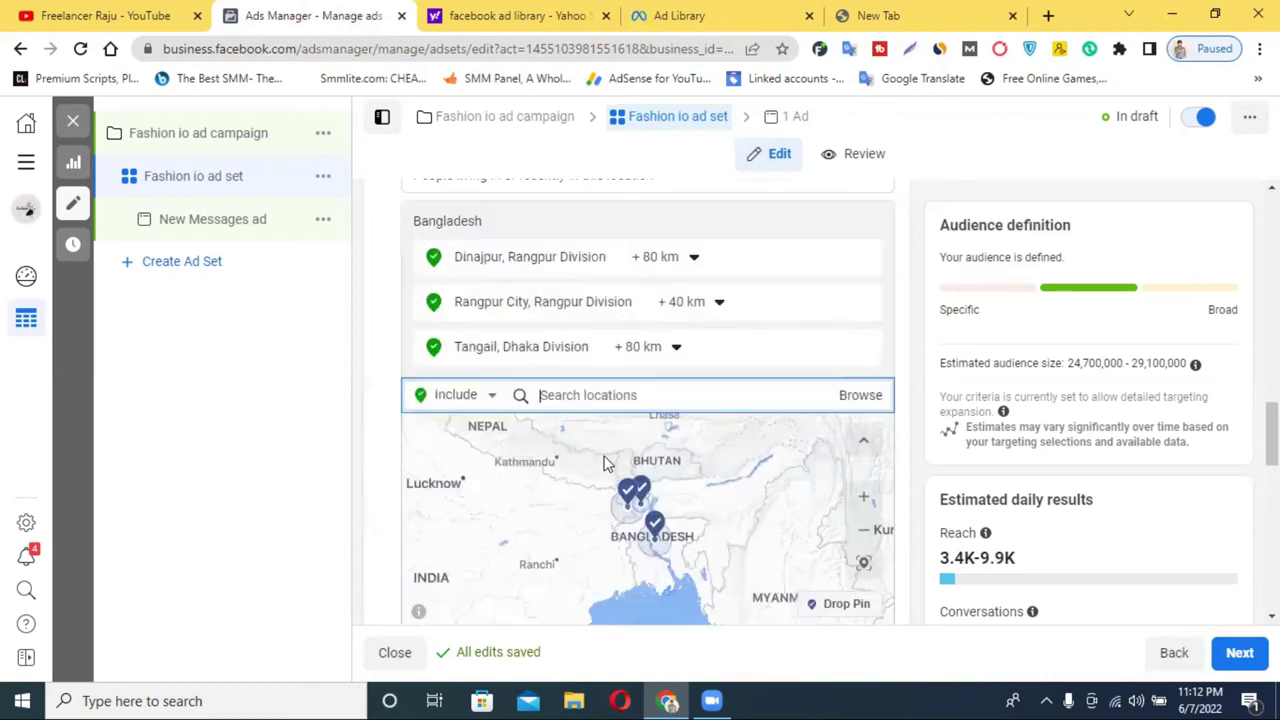
scroll(669, 360, "down", 2)
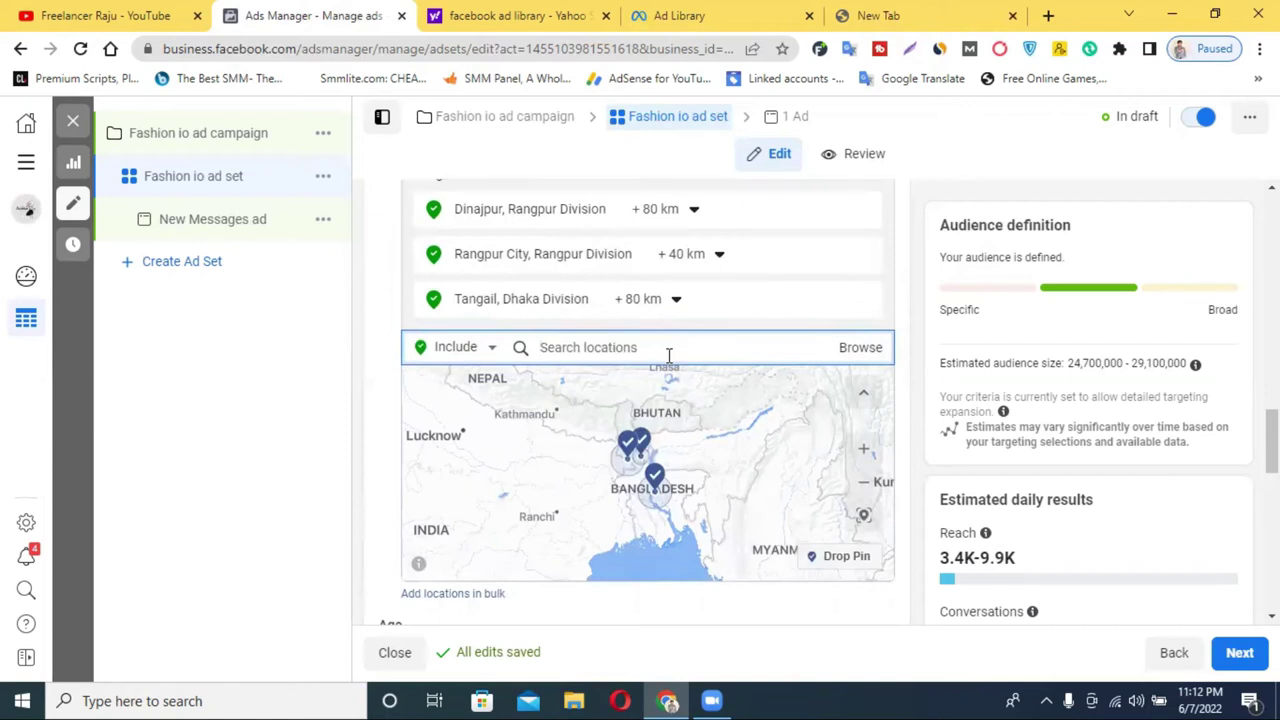
- Open the ad set audience's age range for editing and review the available minimum ages
scroll(909, 396, "down", 2)
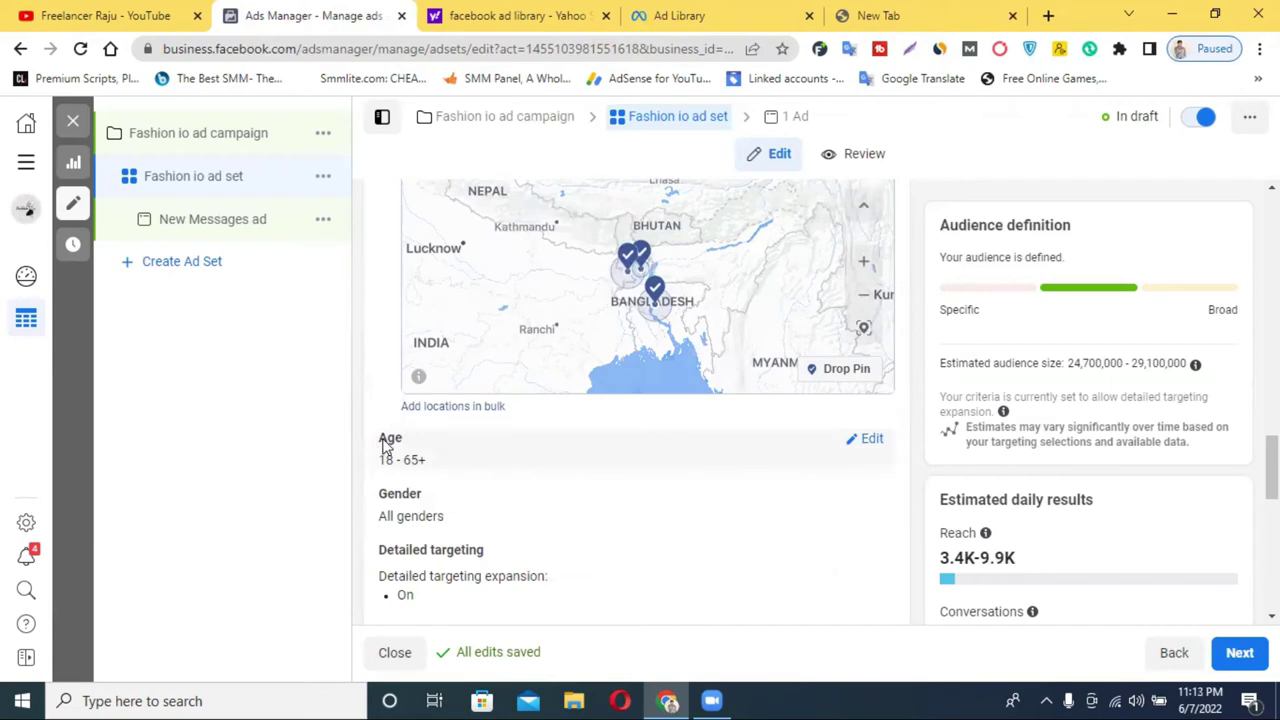
mouse_move(386, 446)
left_click(871, 440)
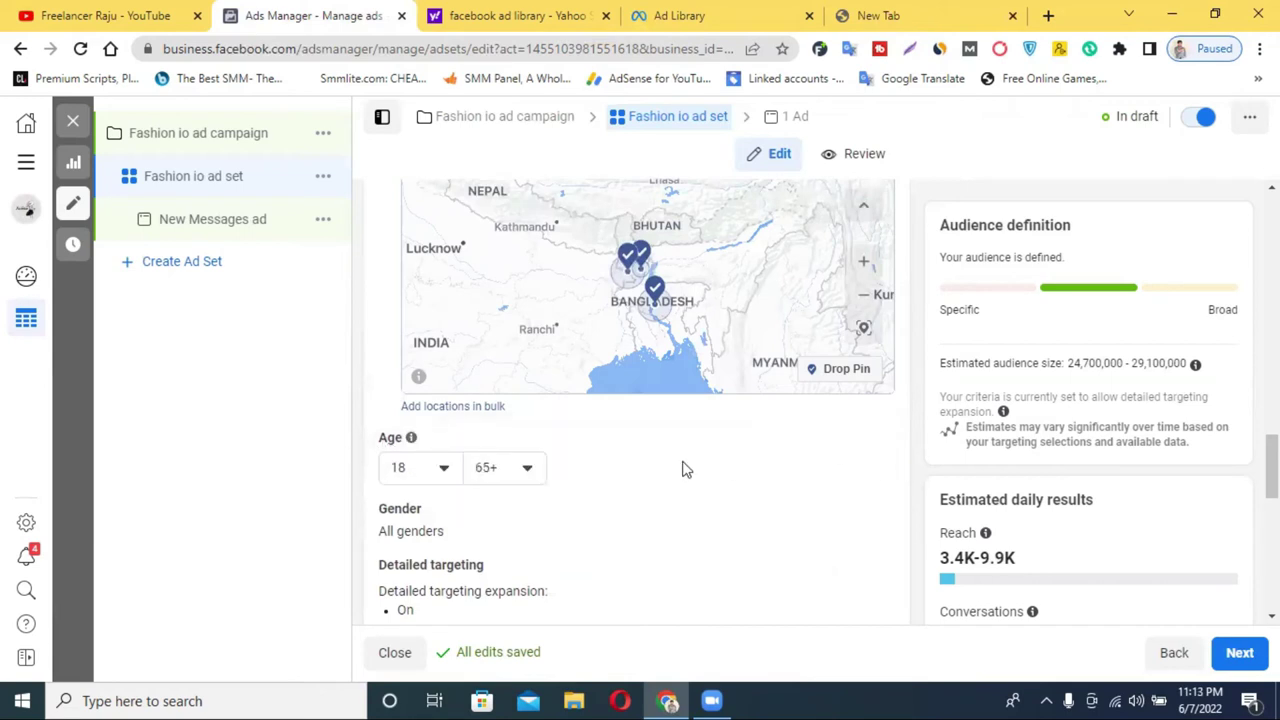
left_click(445, 467)
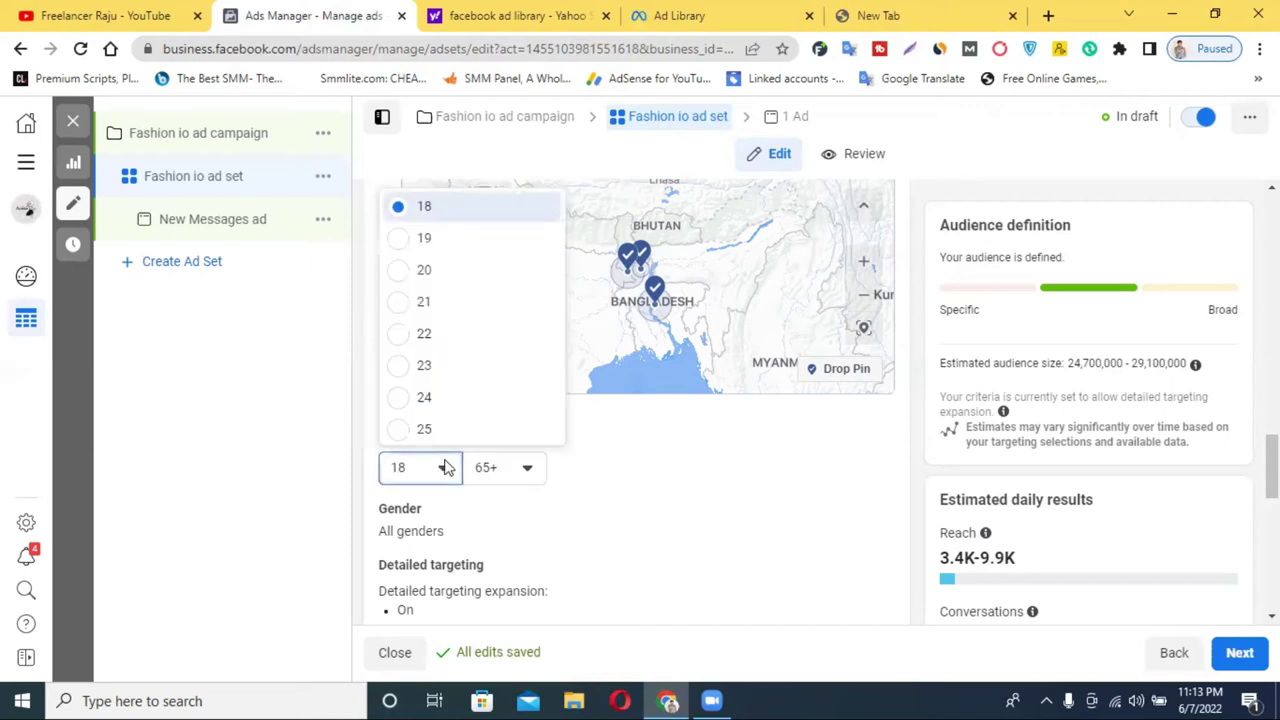
scroll(420, 334, "down", 1)
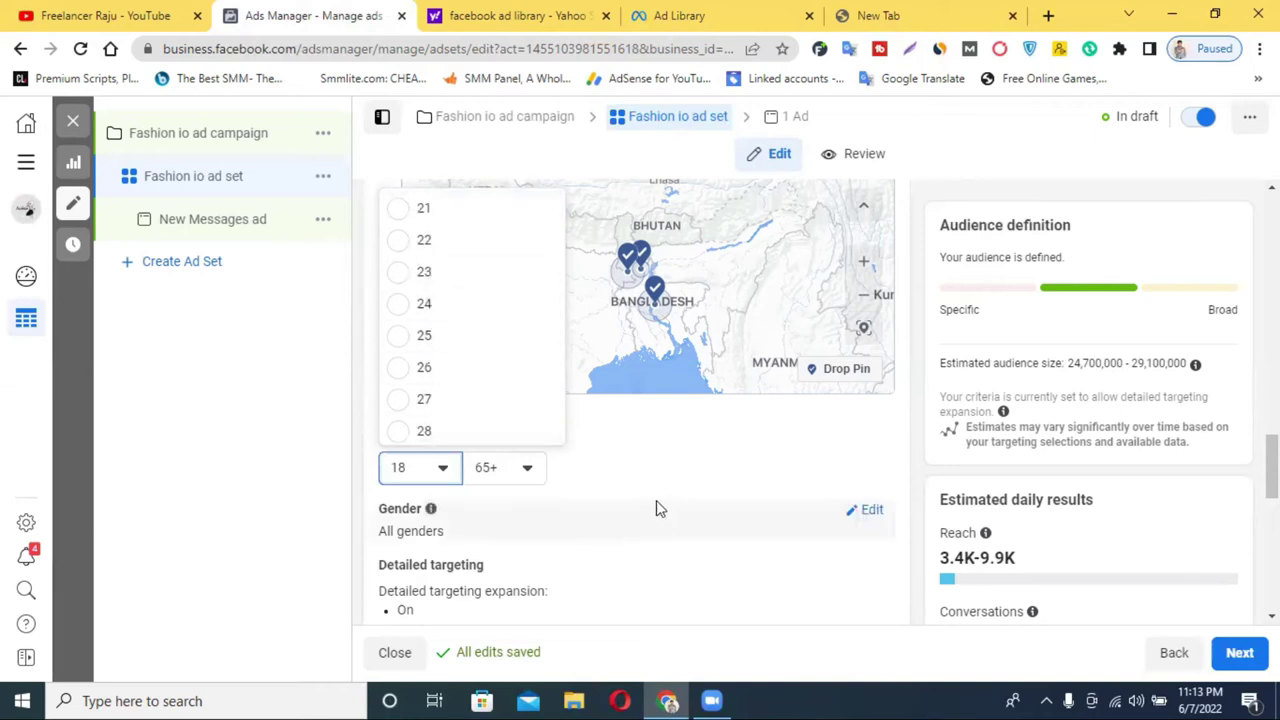
scroll(652, 477, "up", 1)
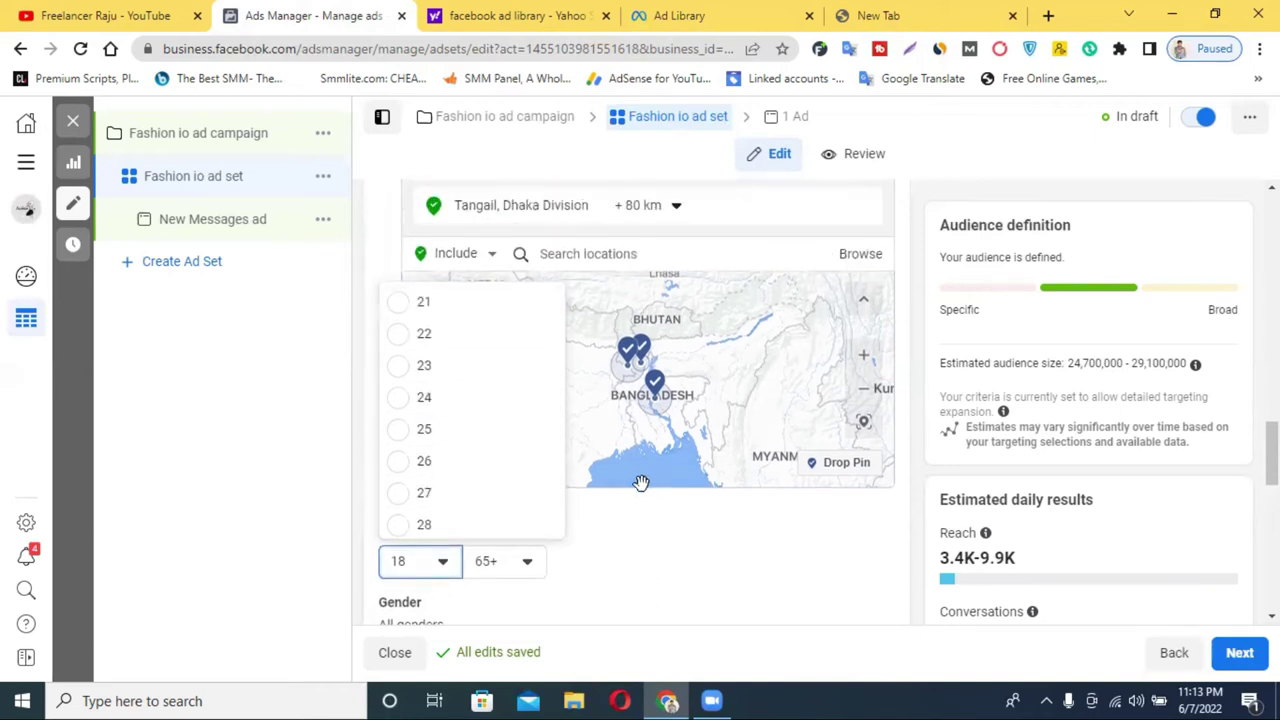
scroll(465, 416, "up", 1)
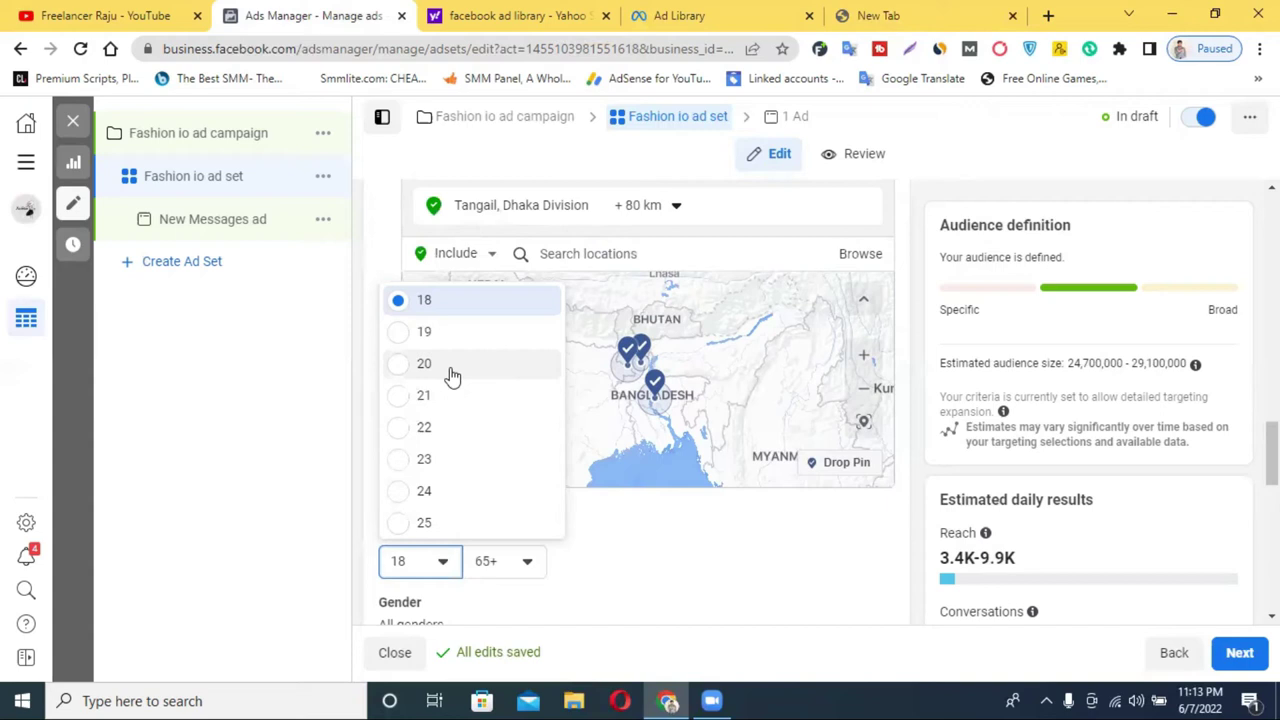
- Switch to the Ad Library and examine the fashion ads launched in June 2022 for the kinds of clothing and buyers they address
left_click(508, 14)
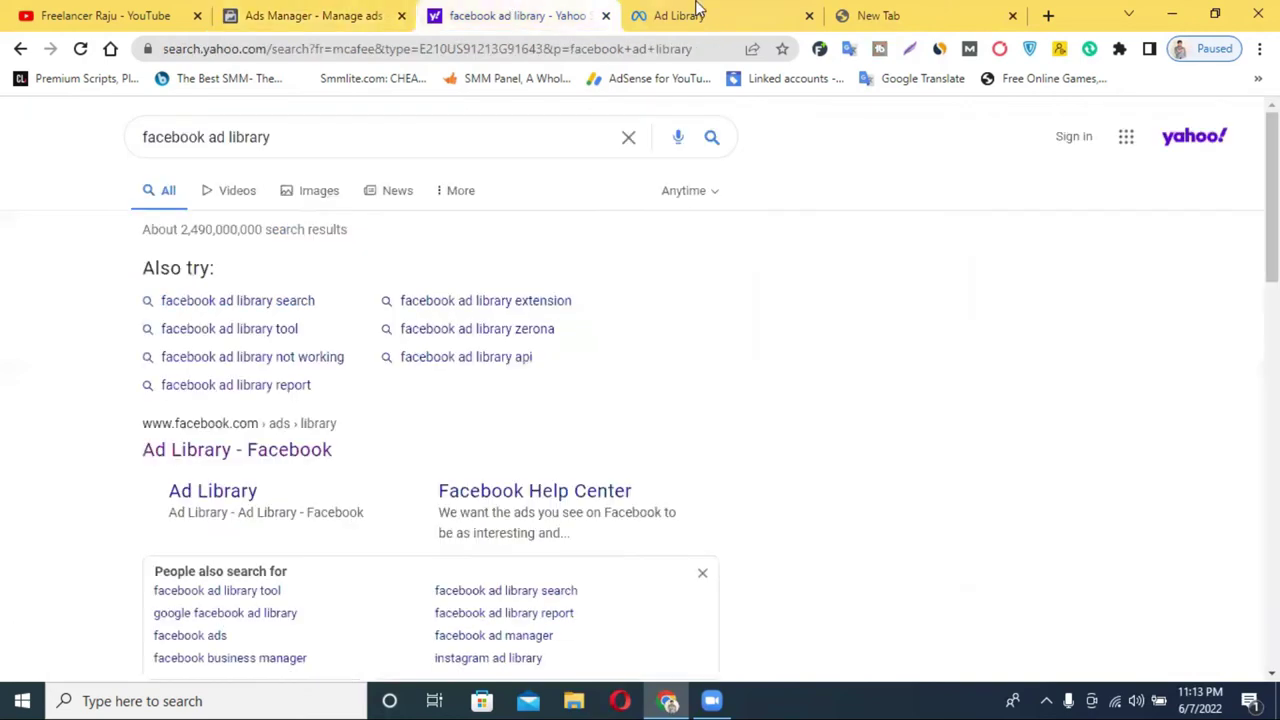
left_click(700, 12)
scroll(735, 515, "down", 3)
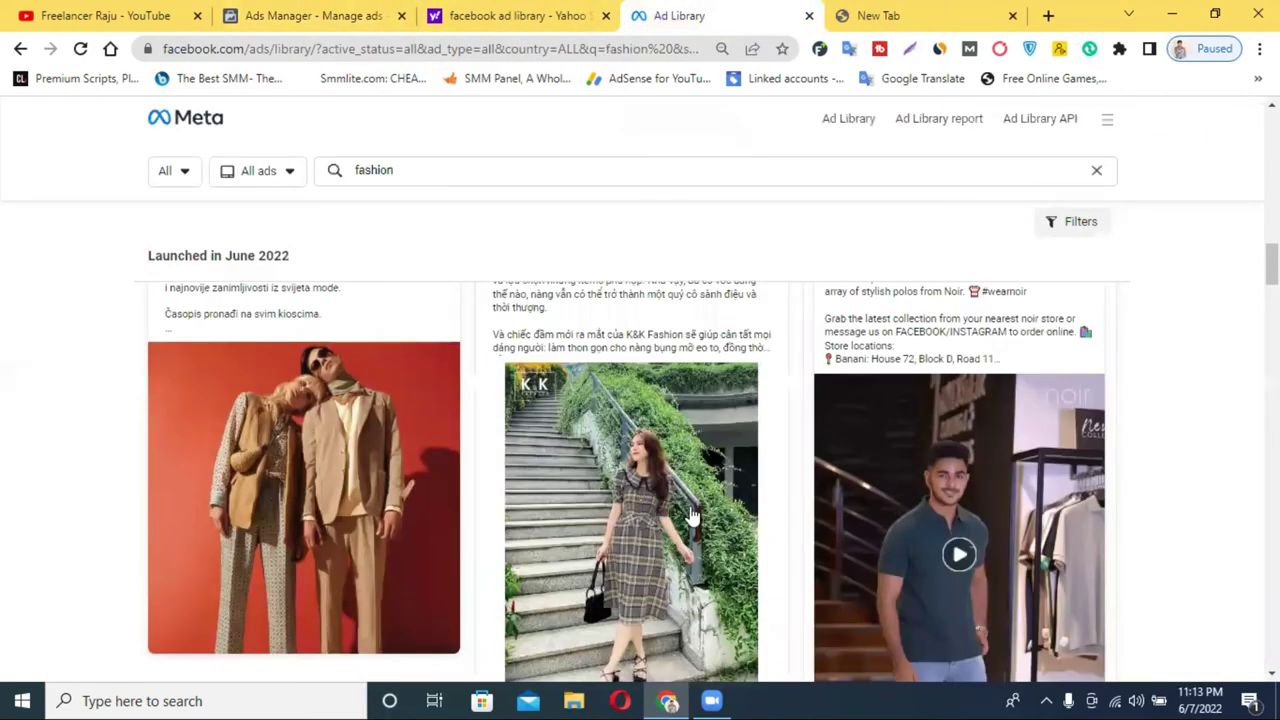
scroll(735, 515, "down", 1)
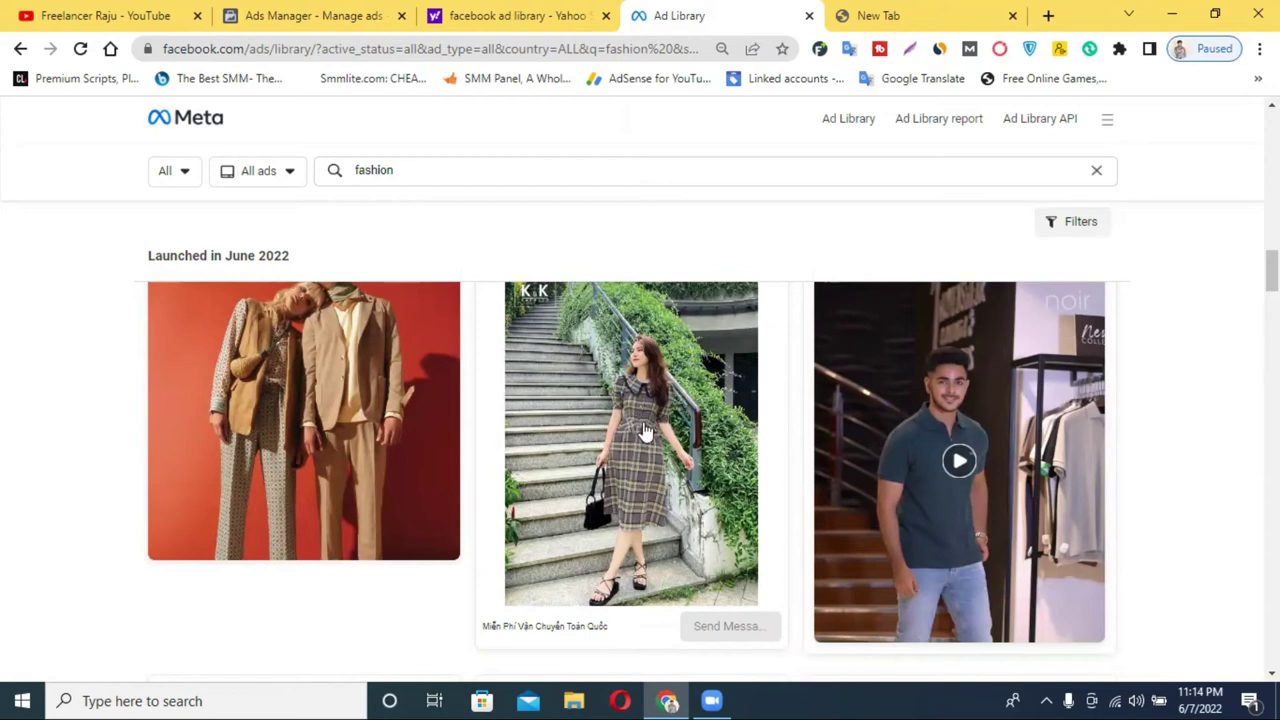
scroll(660, 430, "up", 1)
scroll(595, 445, "down", 3)
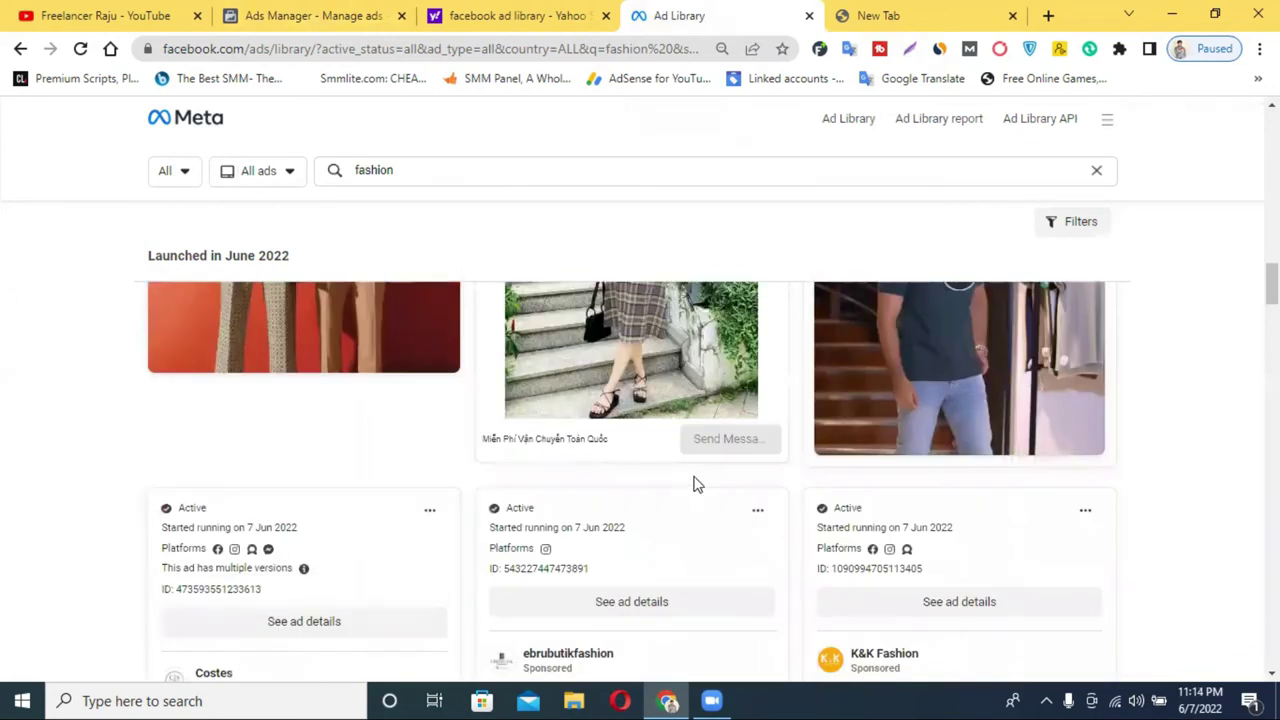
scroll(620, 440, "up", 2)
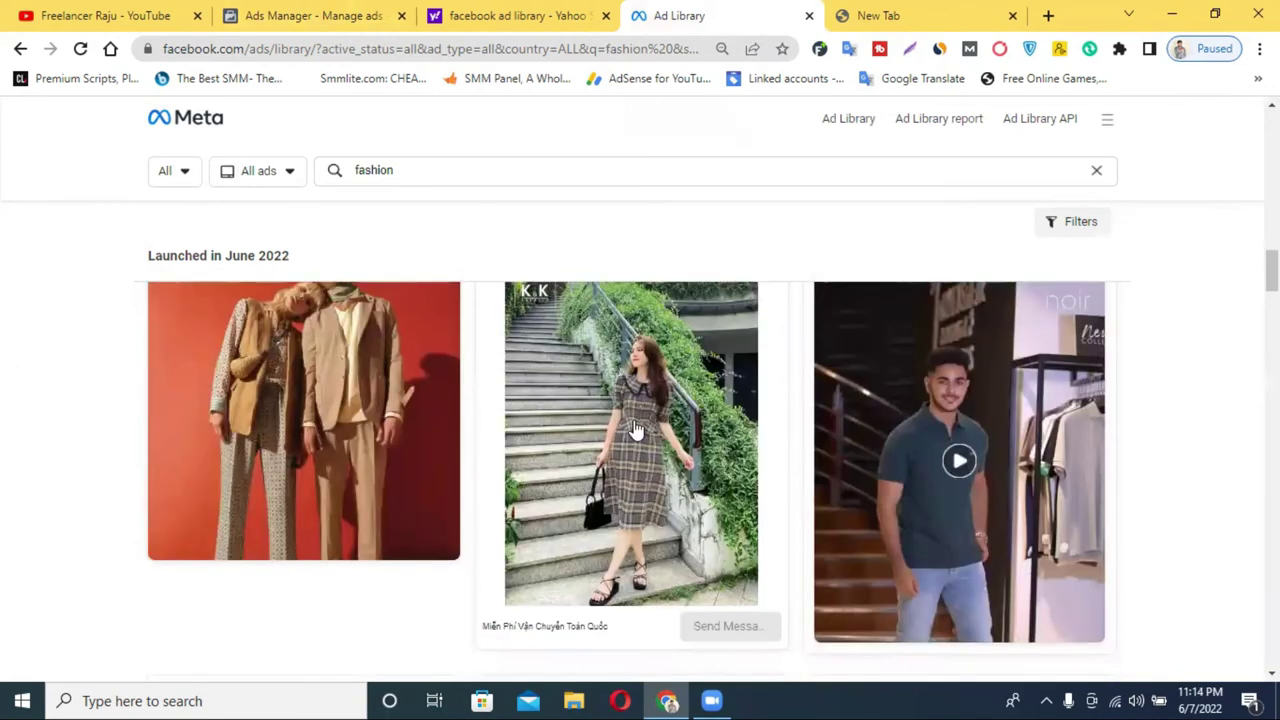
scroll(638, 420, "up", 2)
scroll(641, 399, "down", 3)
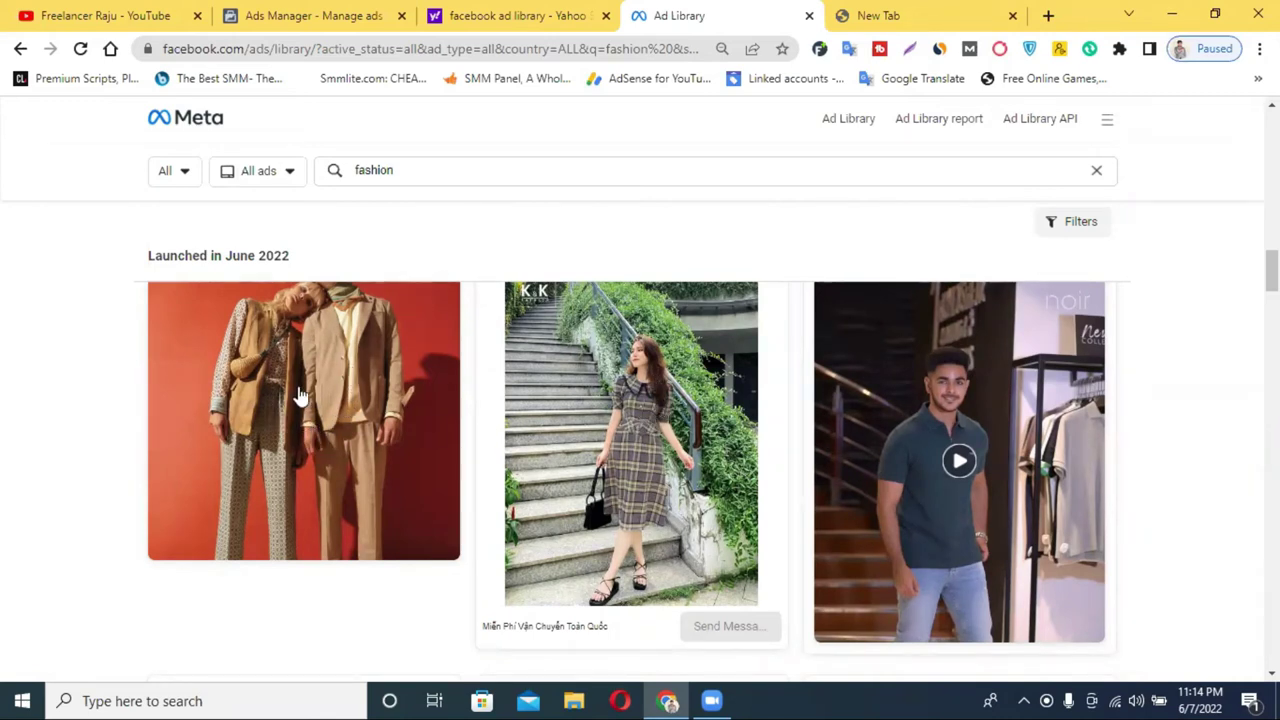
scroll(265, 378, "down", 5)
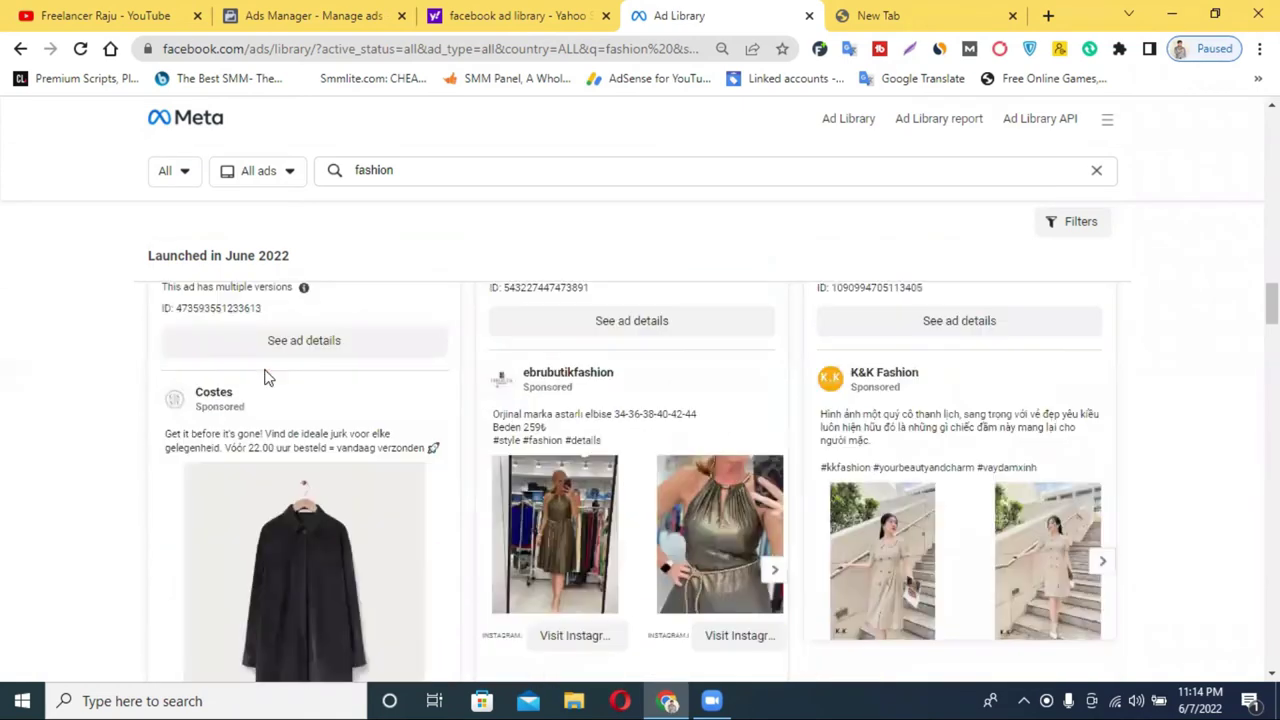
scroll(780, 470, "down", 2)
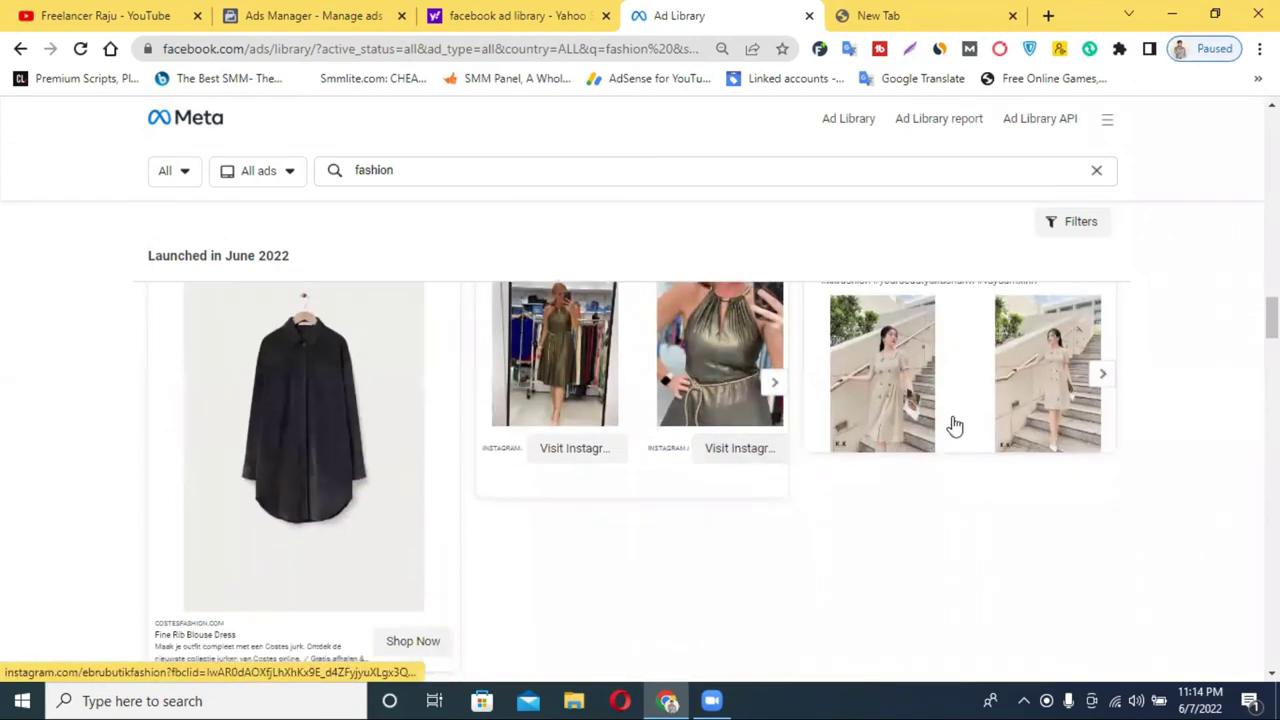
scroll(955, 426, "down", 8)
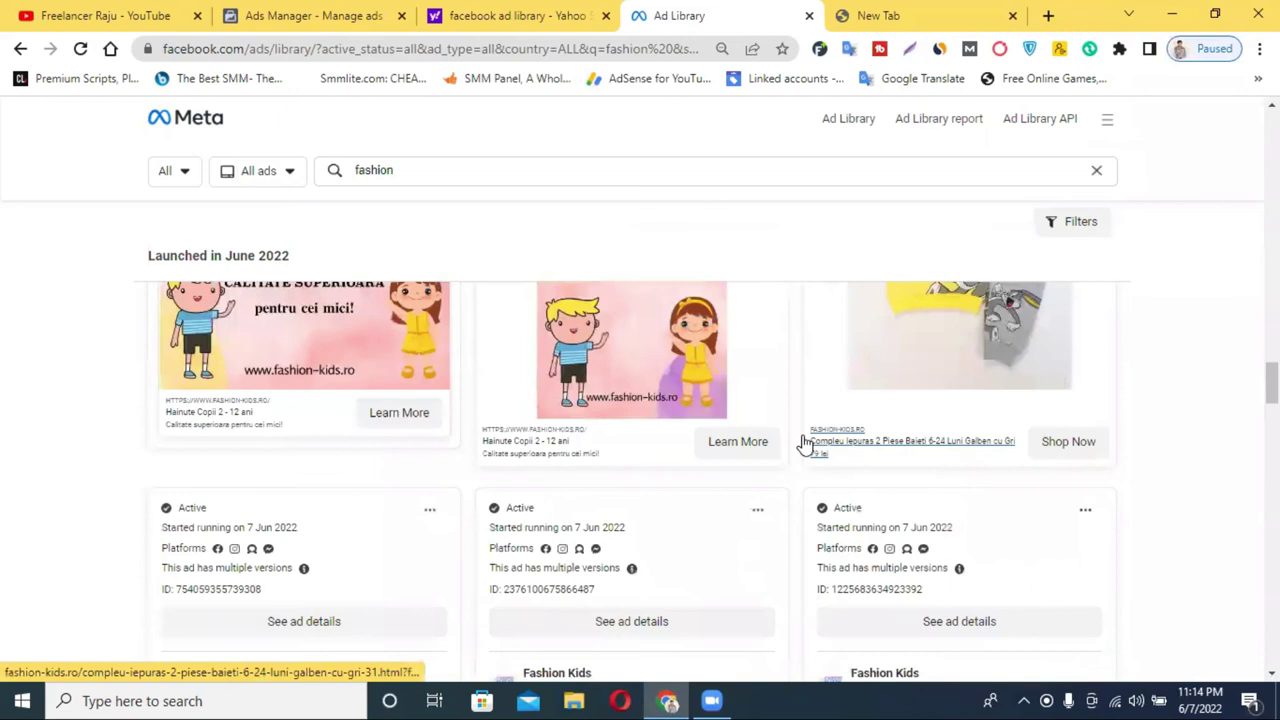
scroll(797, 455, "down", 7)
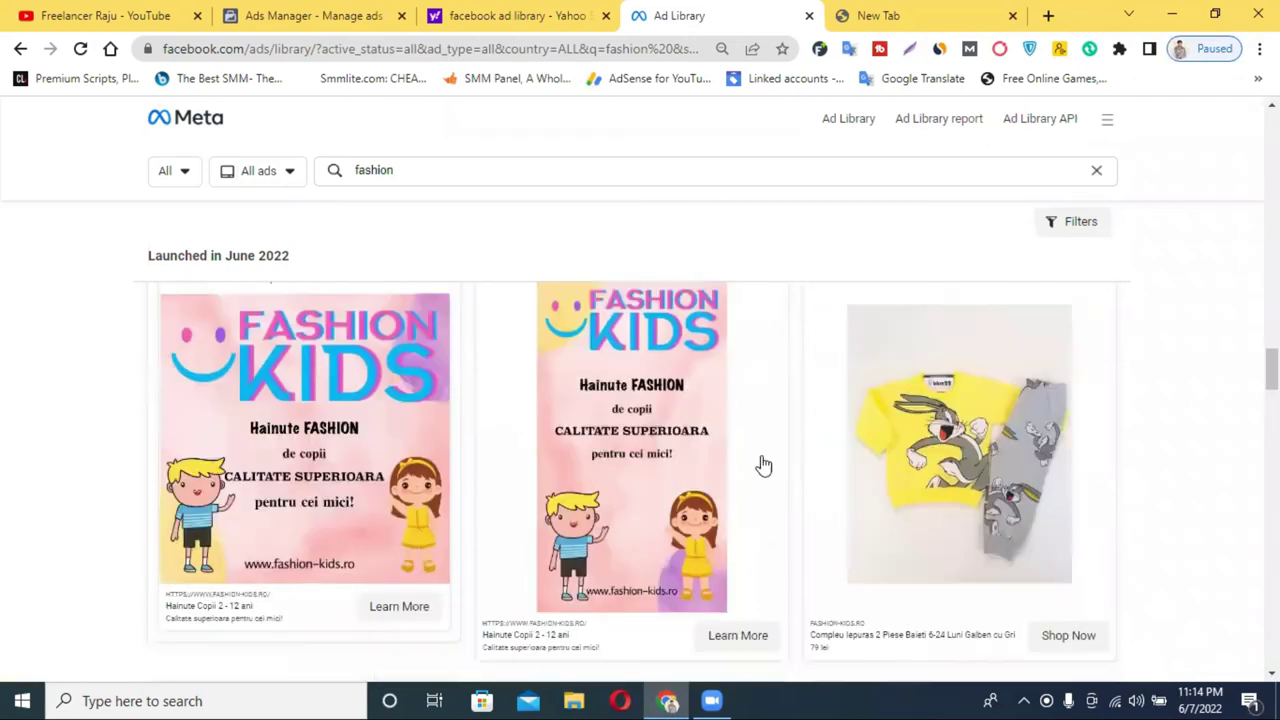
scroll(640, 400, "up", 1)
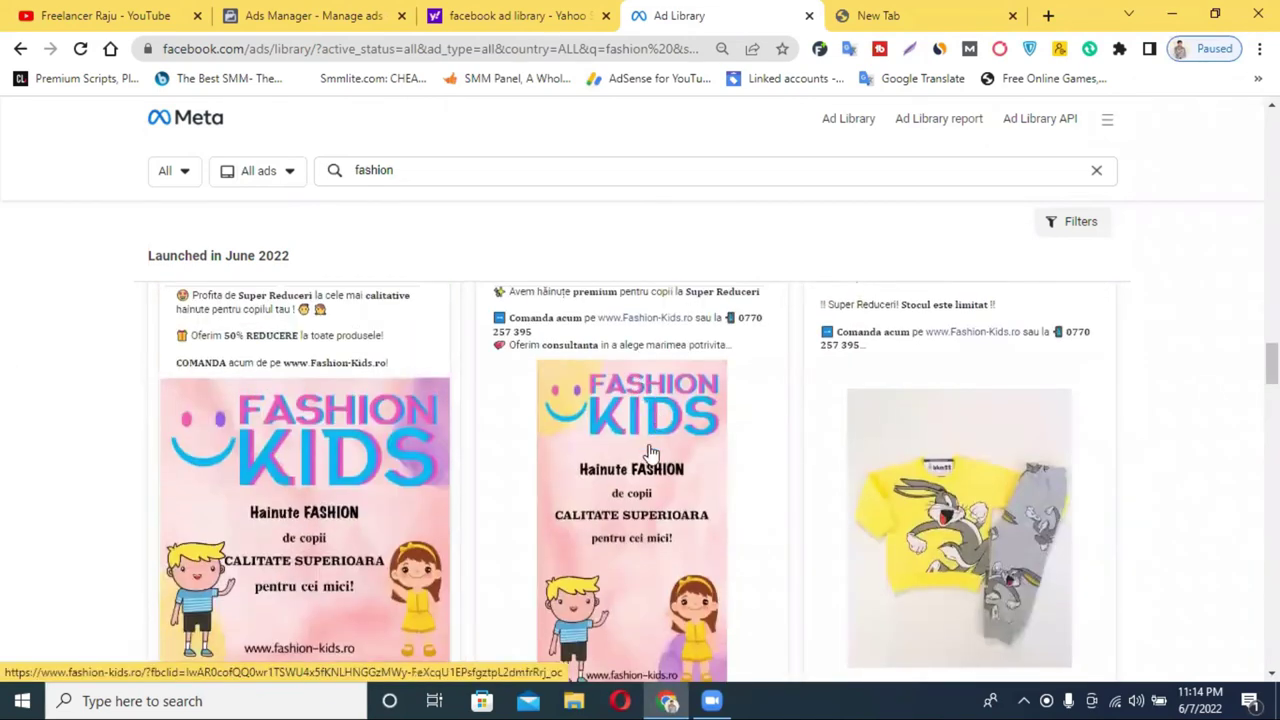
scroll(650, 452, "down", 1)
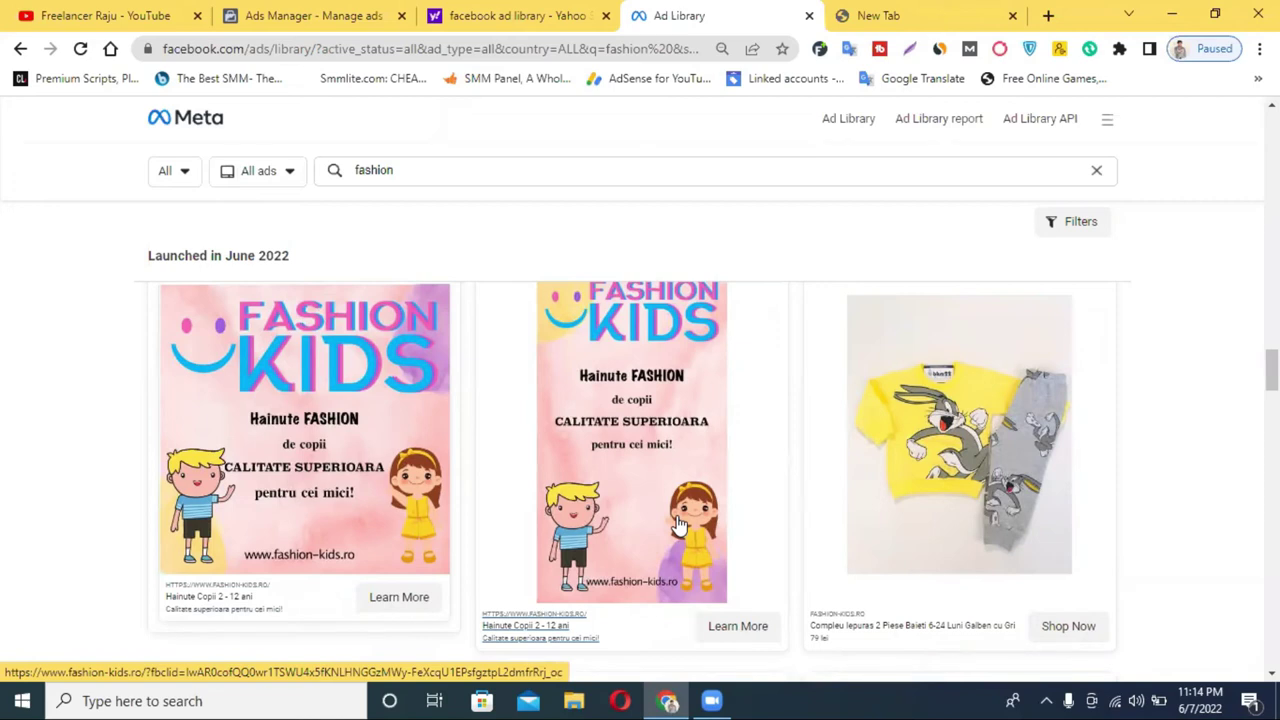
scroll(678, 524, "down", 6)
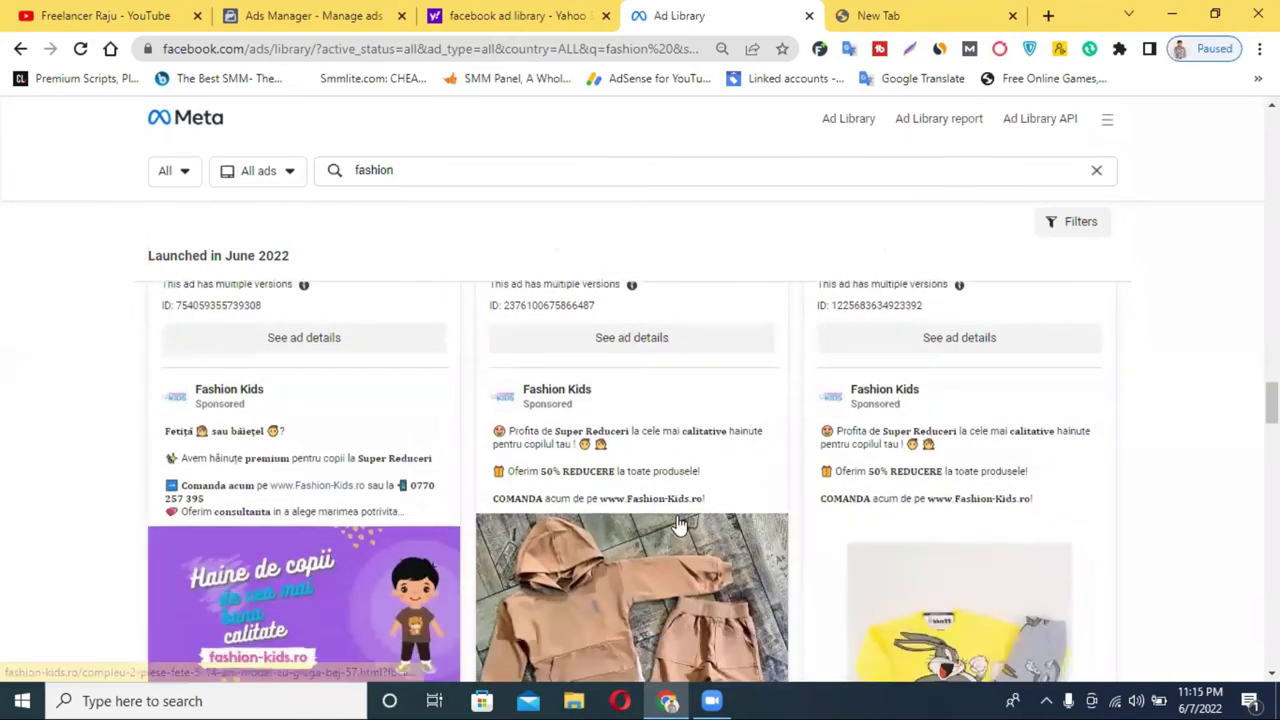
scroll(678, 524, "down", 2)
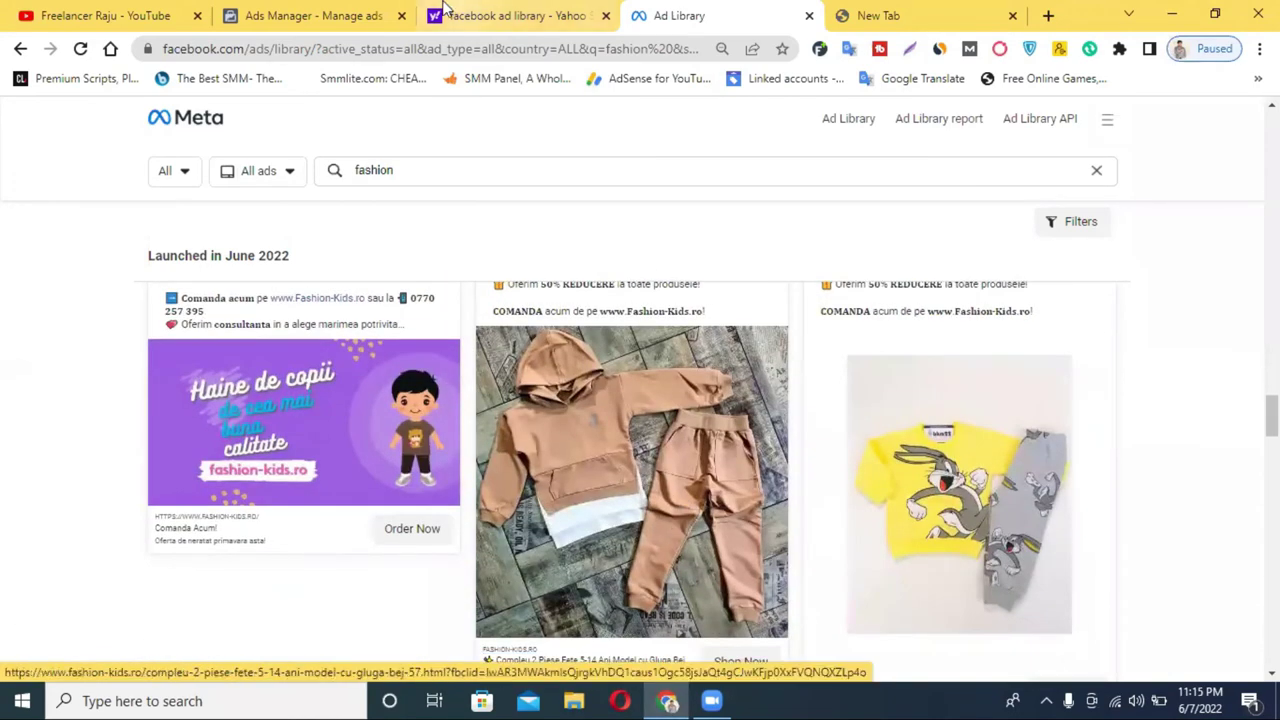
- Return to Ads Manager and set the audience's maximum age to 40
left_click(325, 15)
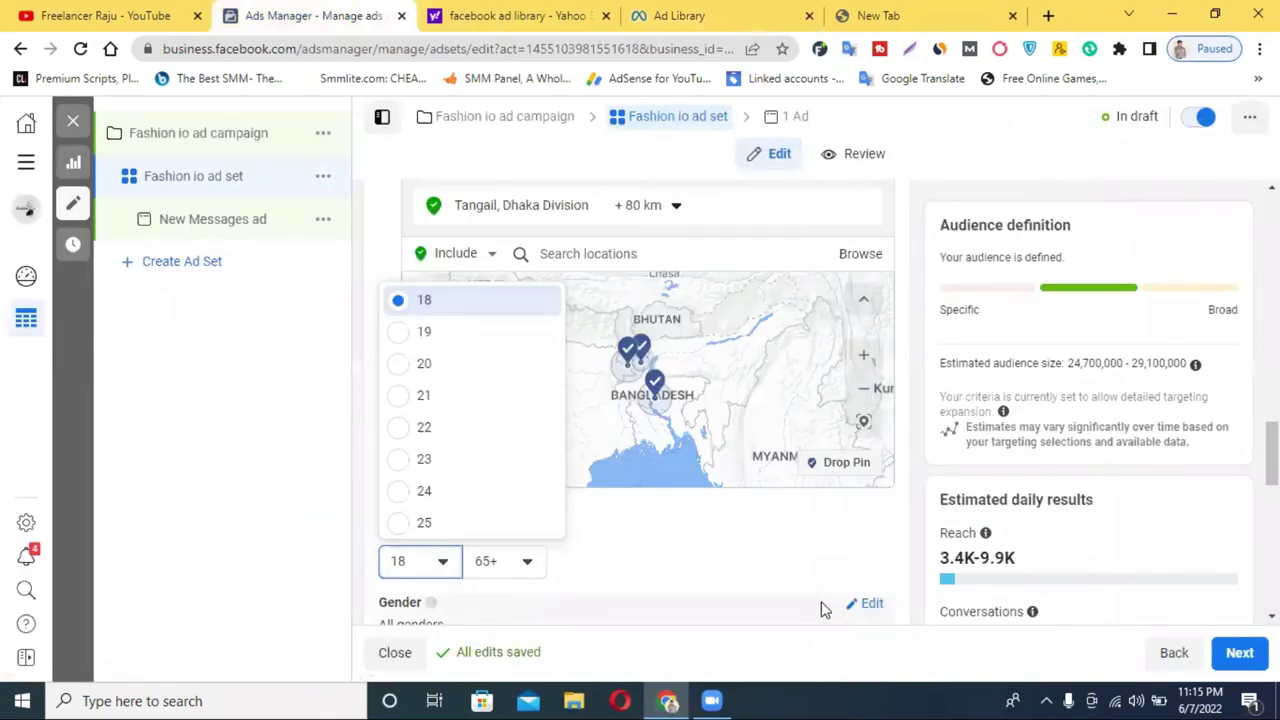
left_click(615, 575)
left_click(493, 570)
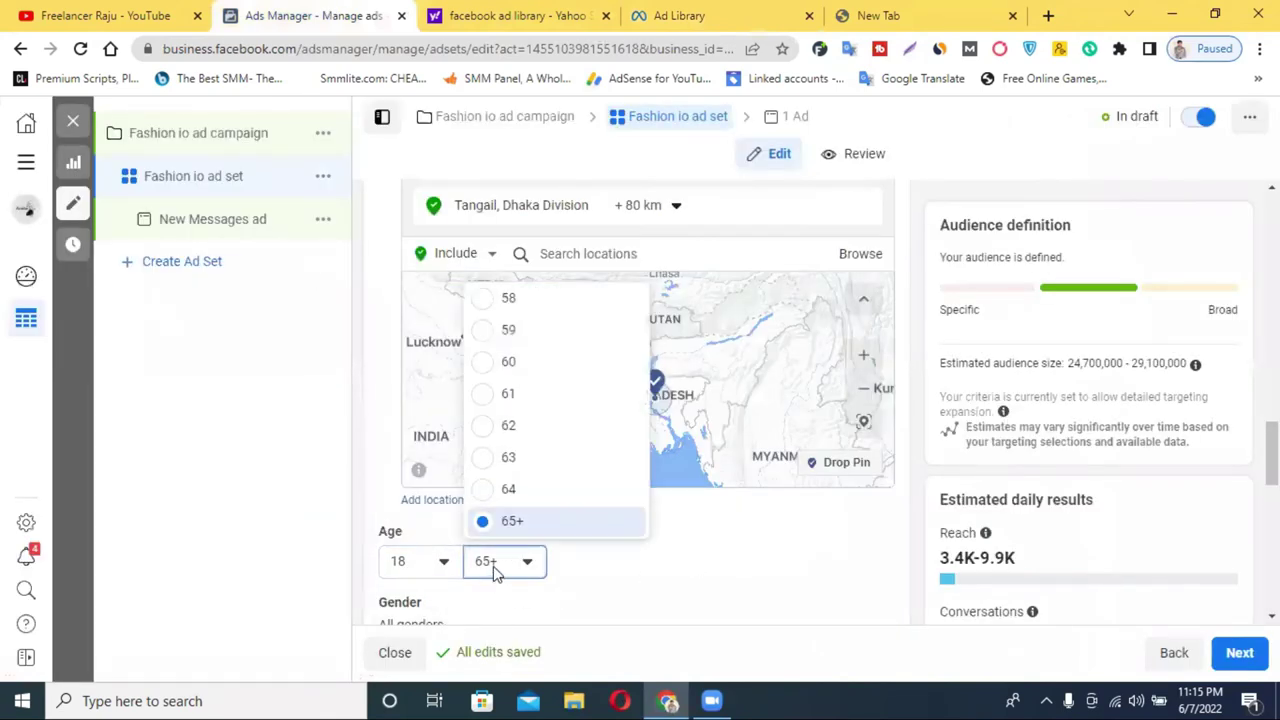
scroll(510, 380, "up", 2)
scroll(515, 420, "up", 2)
scroll(520, 370, "up", 2)
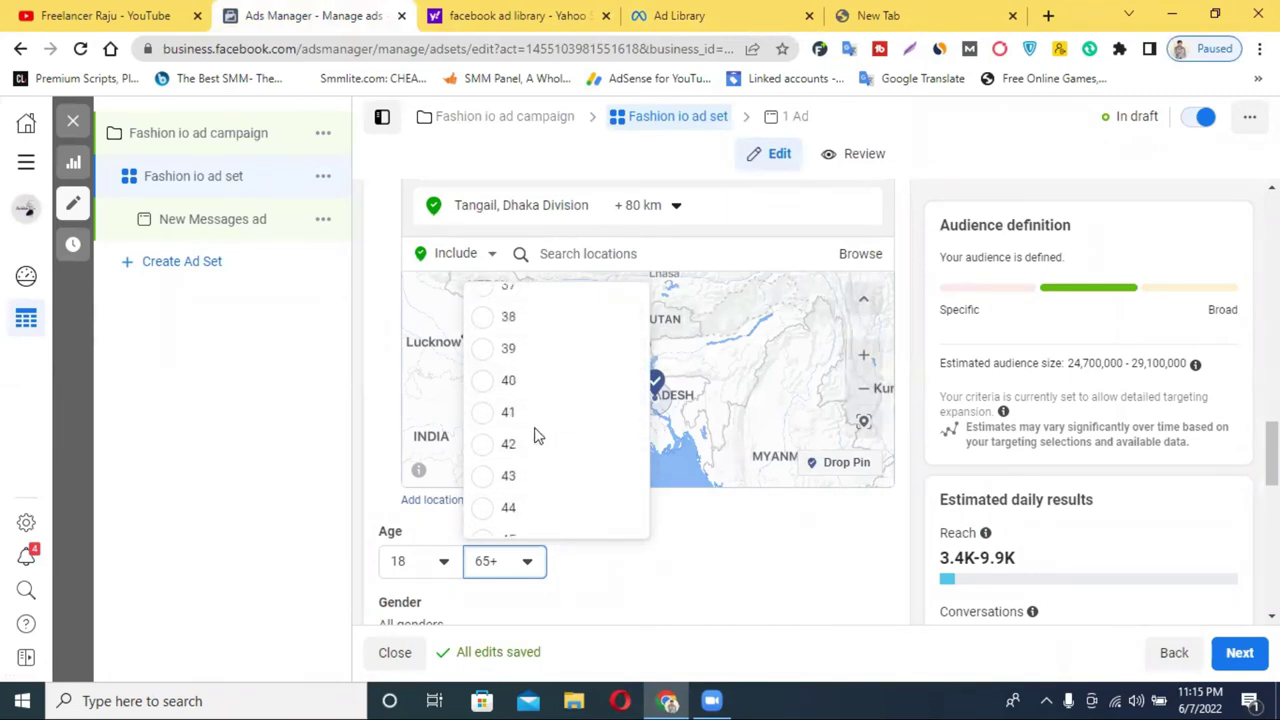
left_click(523, 383)
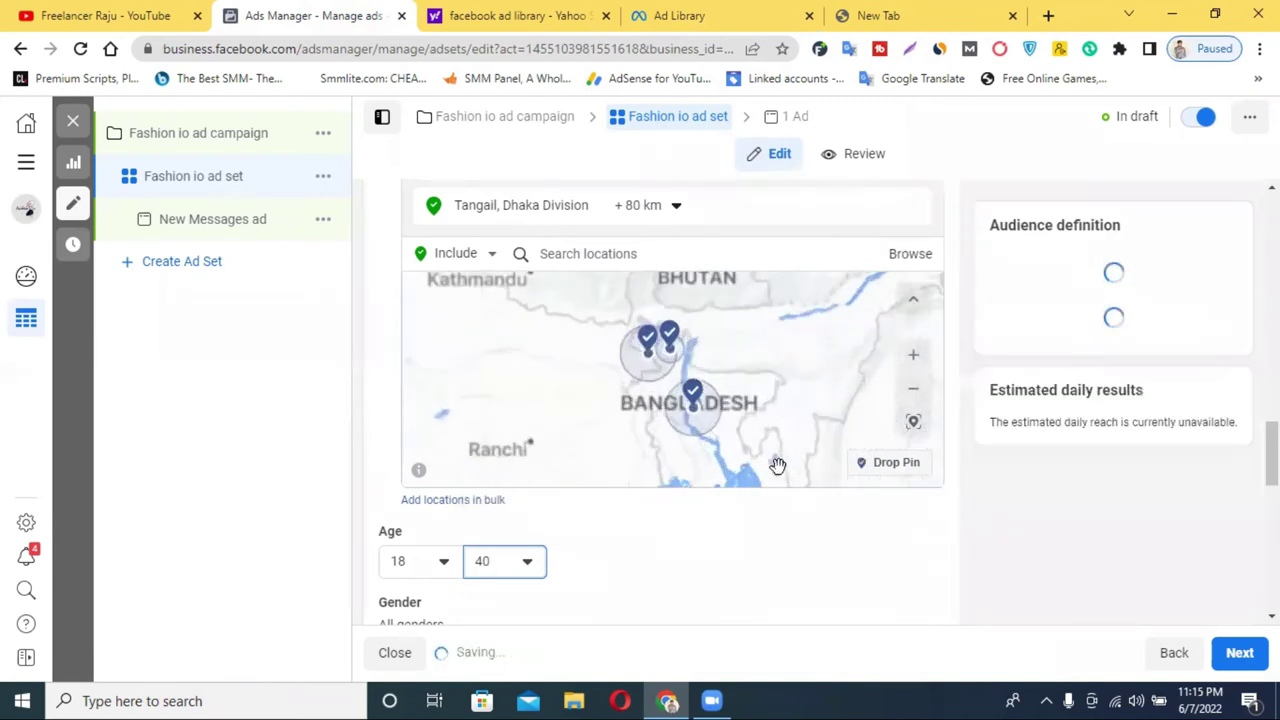
- Open the audience's gender setting for editing and review its options alongside the fashion ads in the Ad Library
scroll(646, 546, "down", 2)
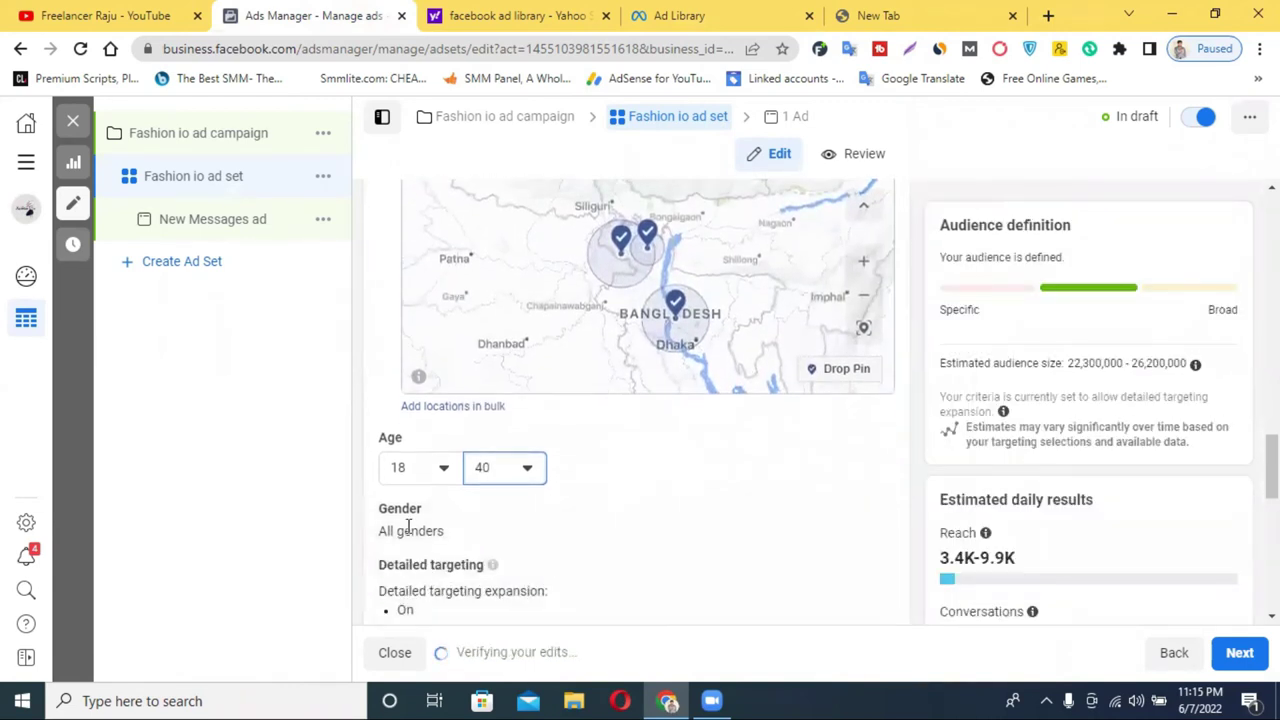
left_click(870, 513)
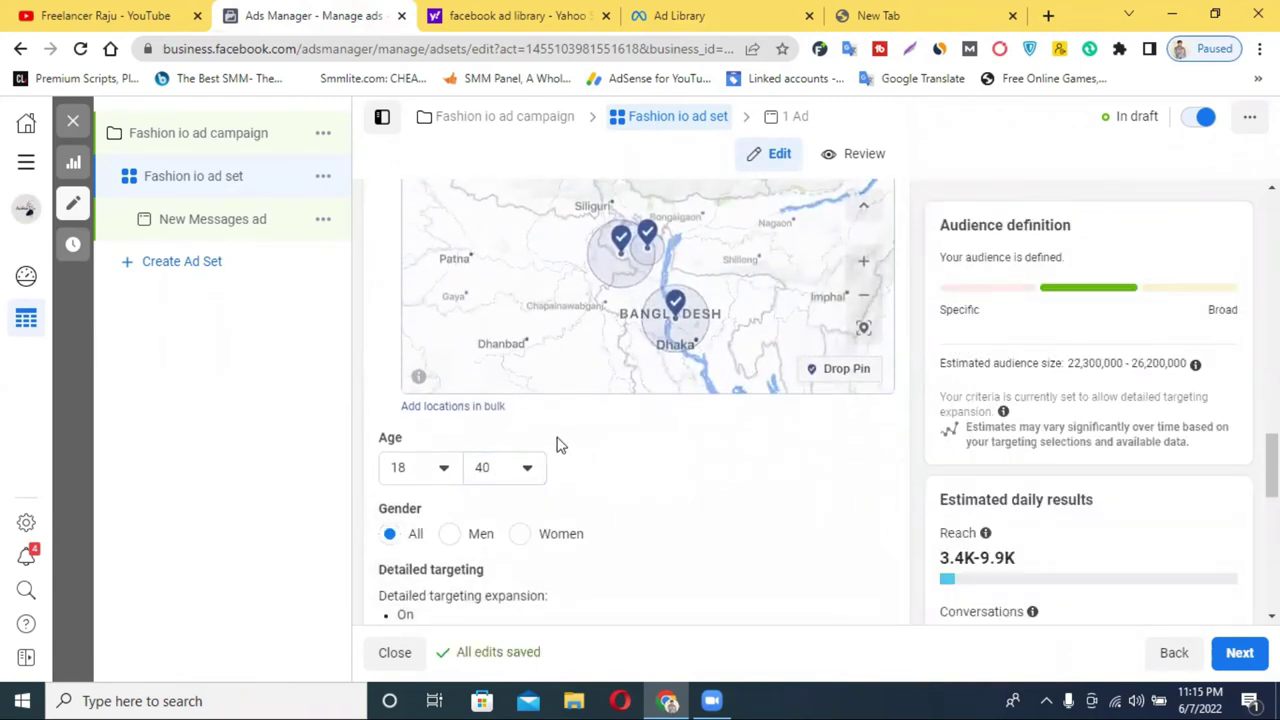
left_click(676, 15)
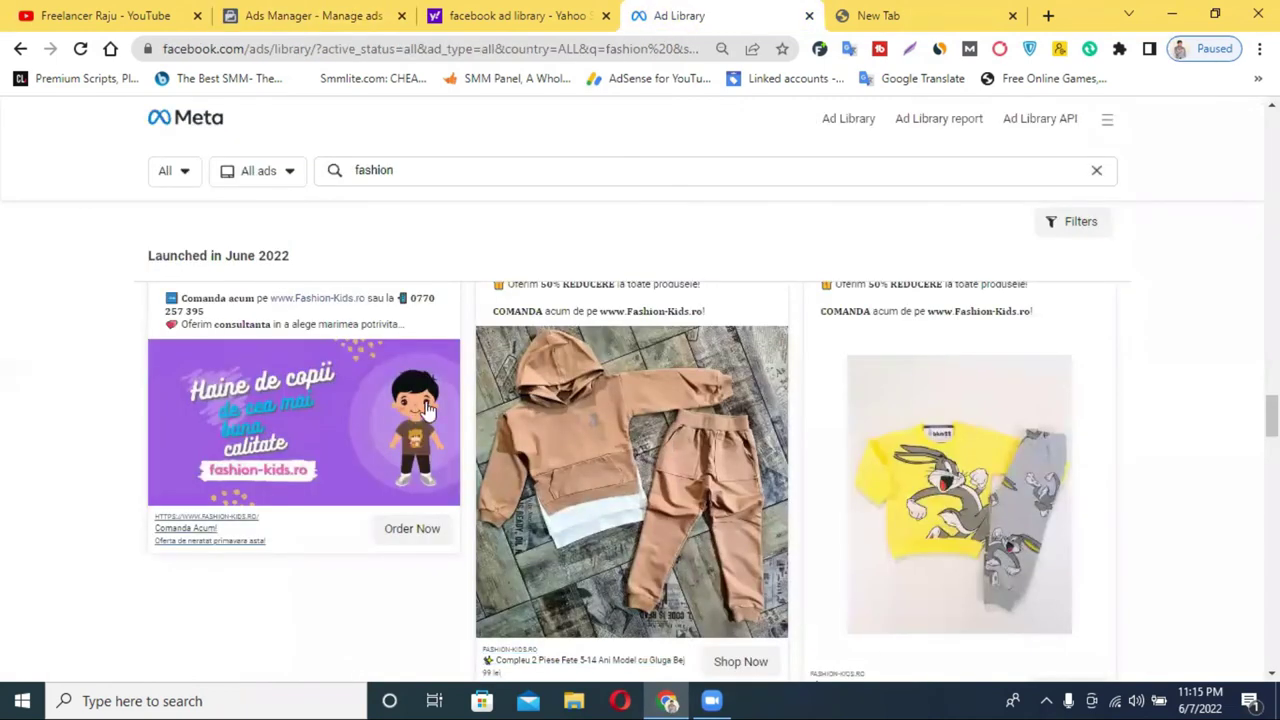
left_click(350, 15)
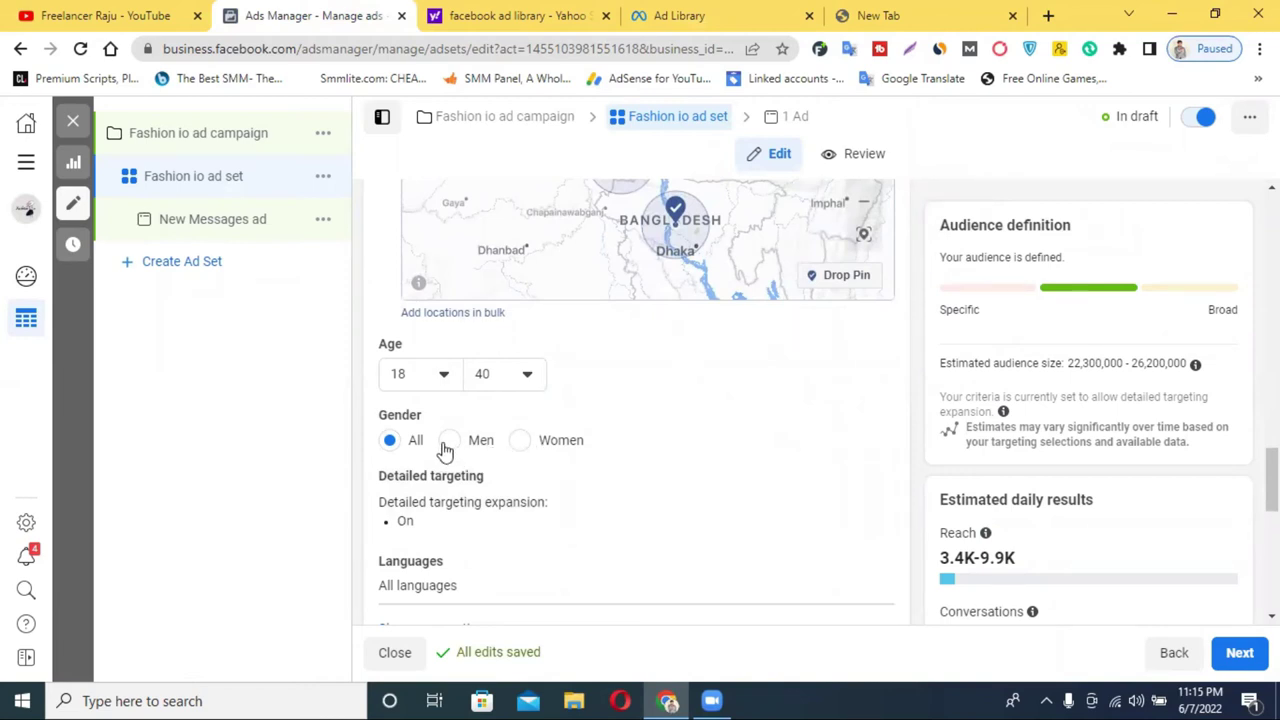
left_click_drag(605, 455, 418, 446)
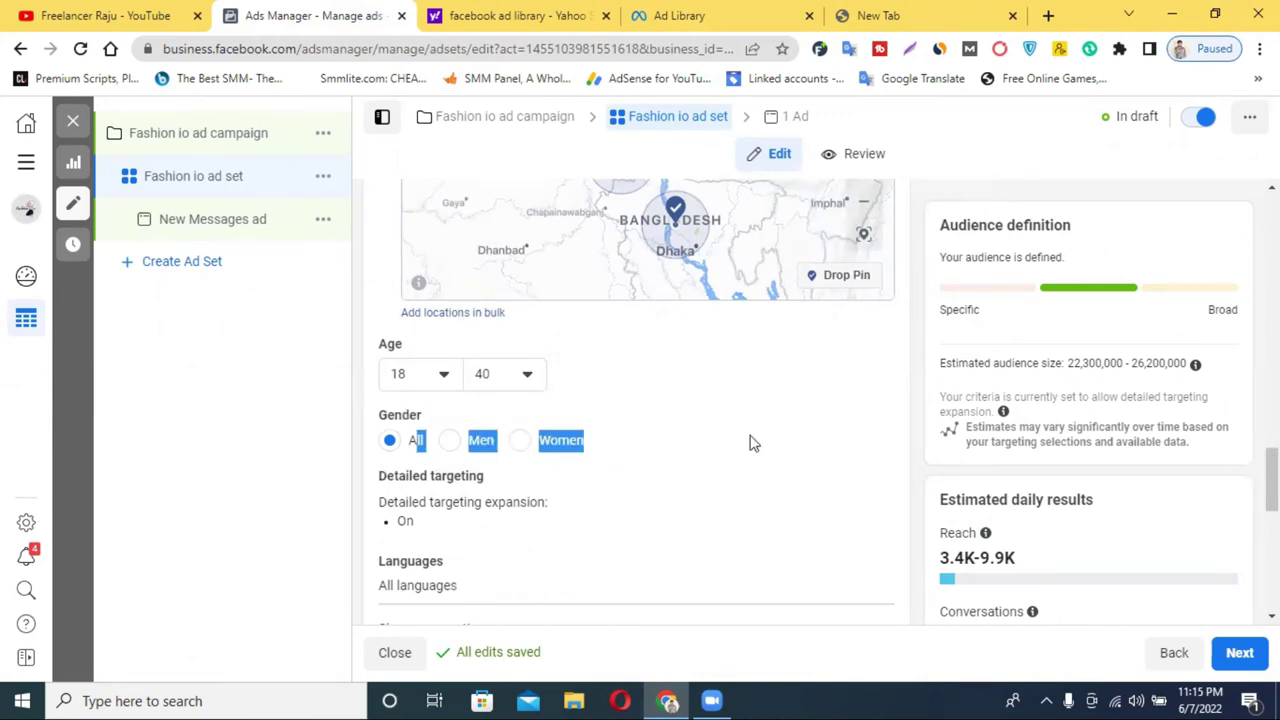
left_click(754, 443)
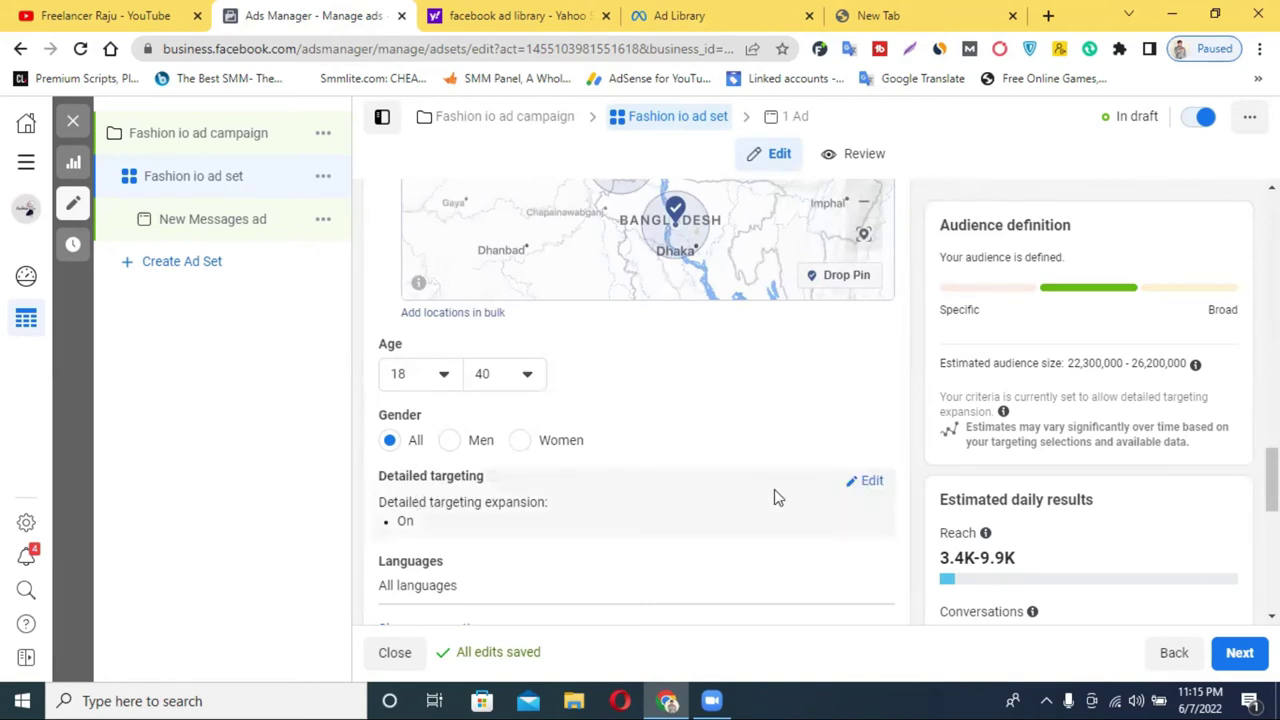
- Open the ad set's detailed targeting for editing and add the Fashion blog interest to the included audience
left_click(868, 482)
scroll(620, 475, "down", 1)
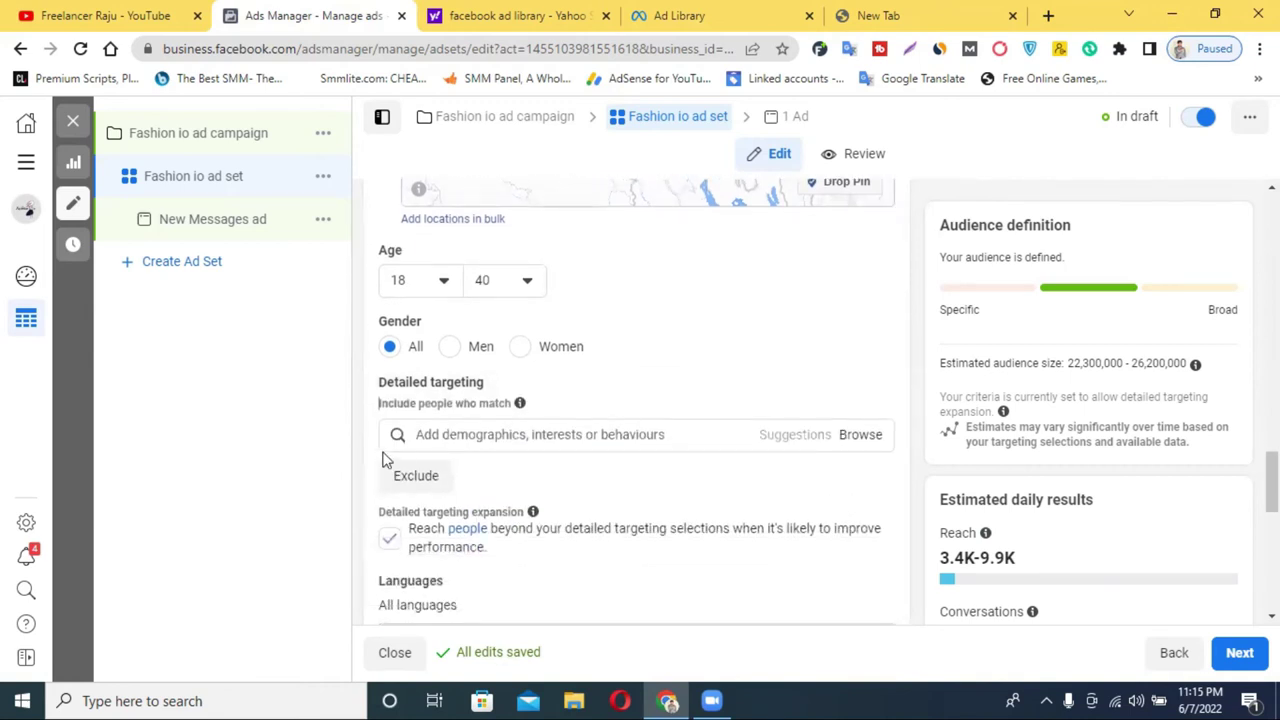
left_click(479, 434)
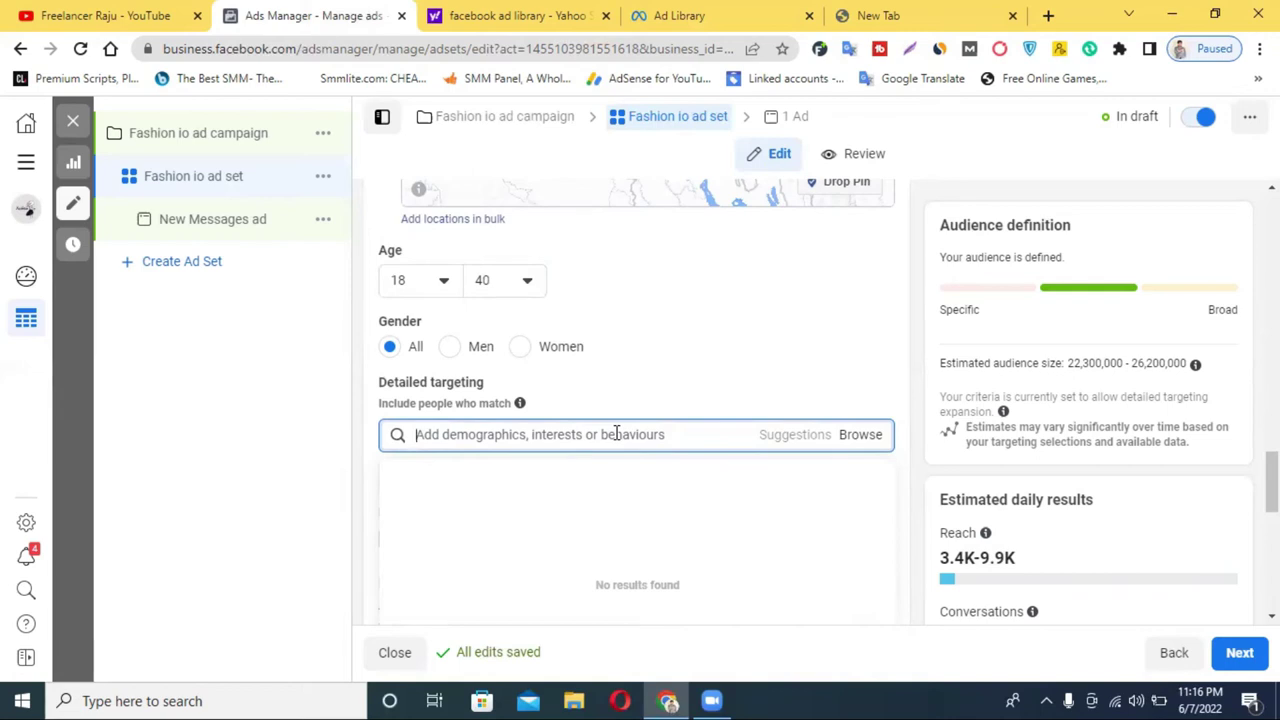
scroll(615, 432, "down", 1)
scroll(800, 370, "down", 3)
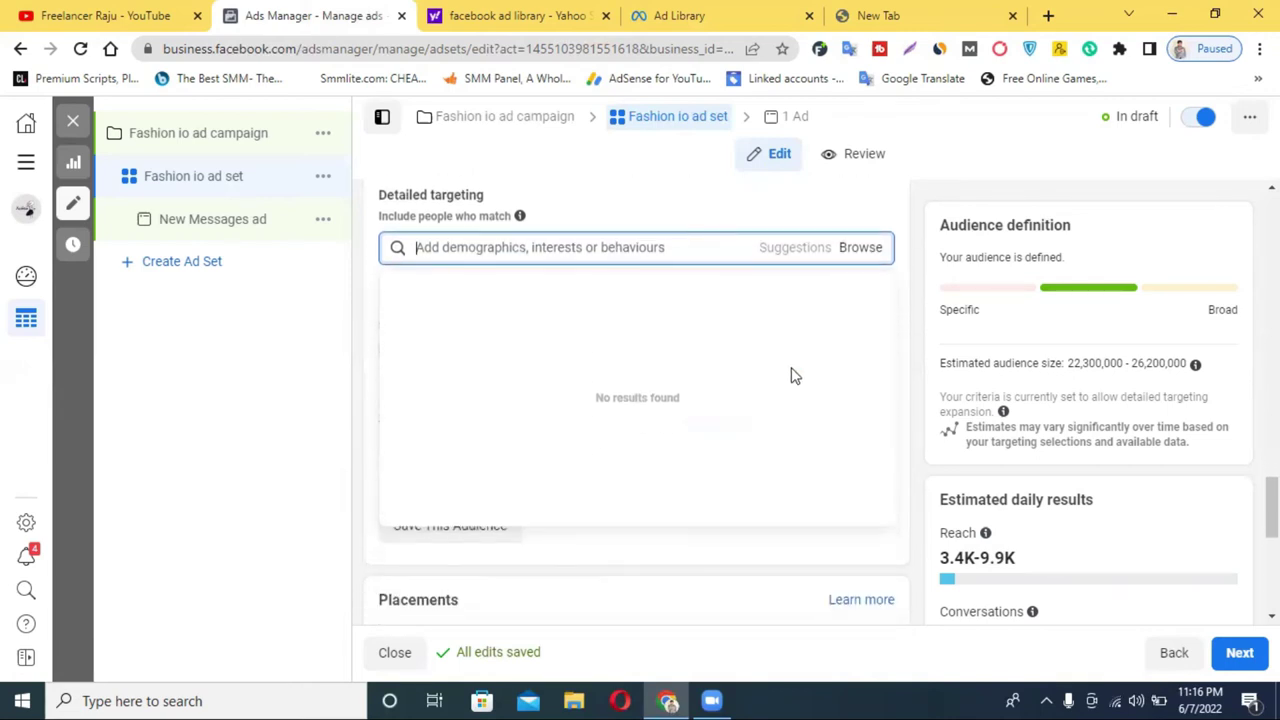
scroll(503, 403, "up", 3)
left_click(364, 350)
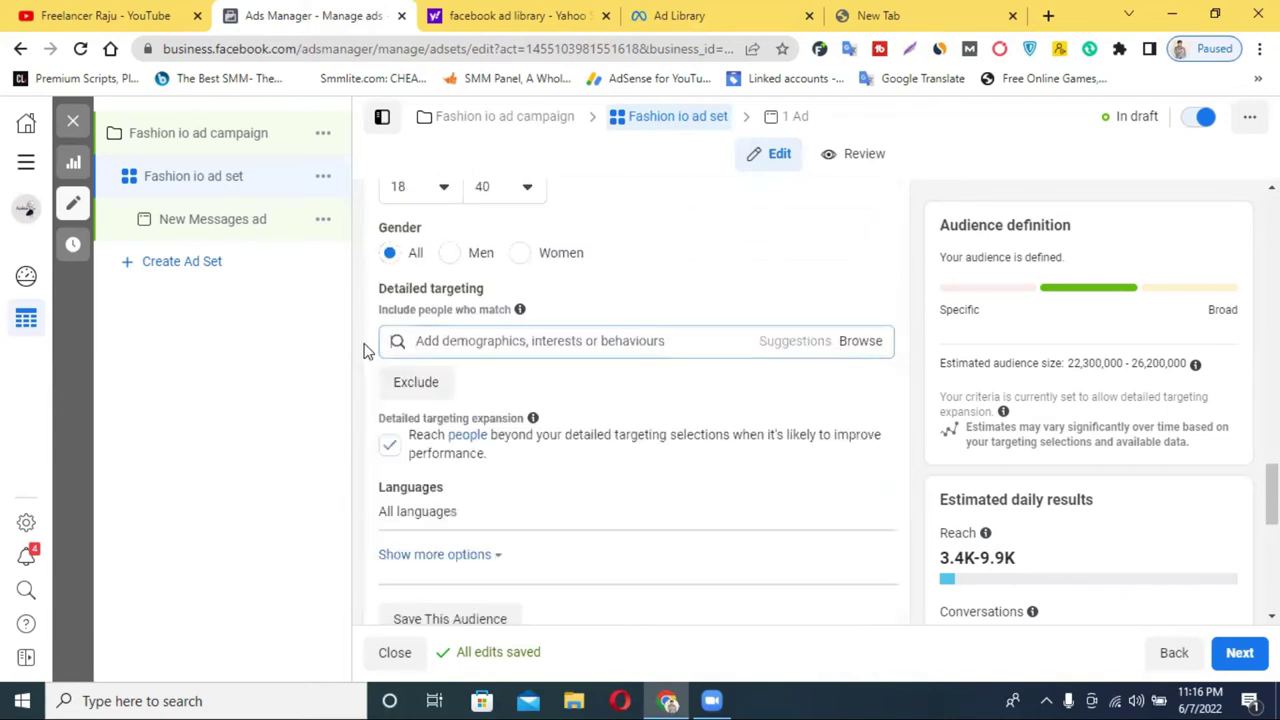
left_click(580, 340)
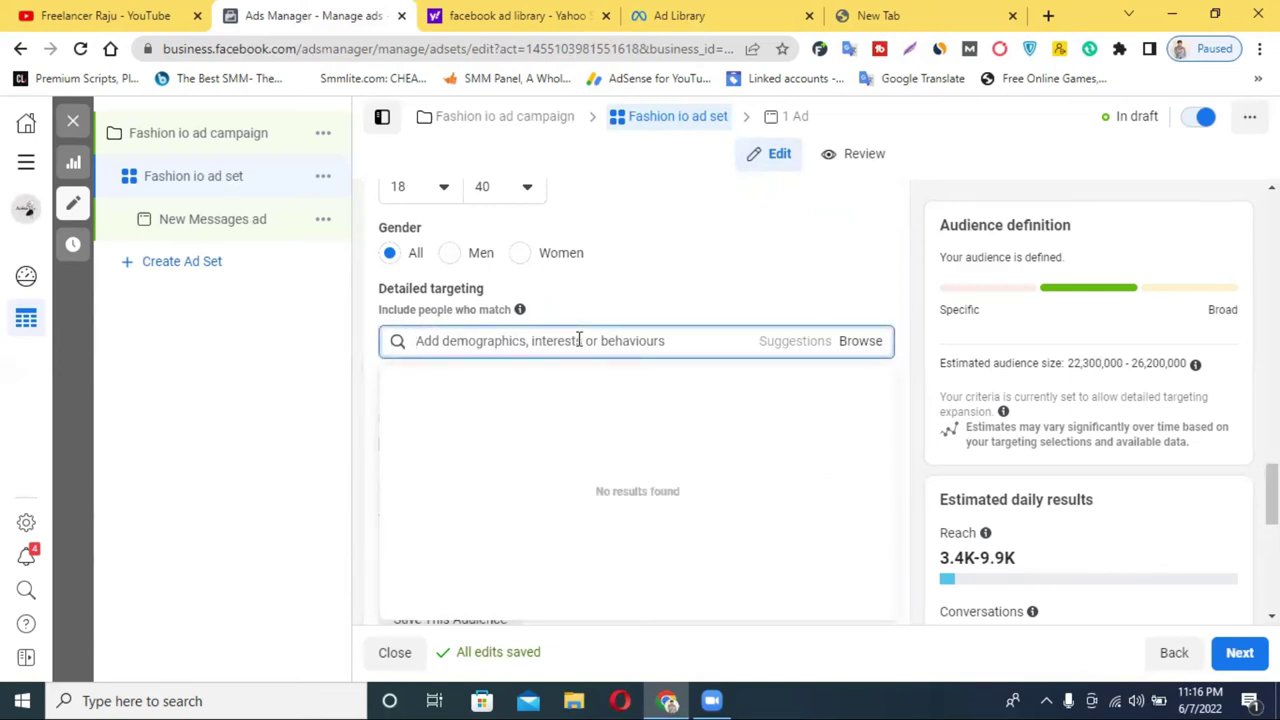
type("fashion")
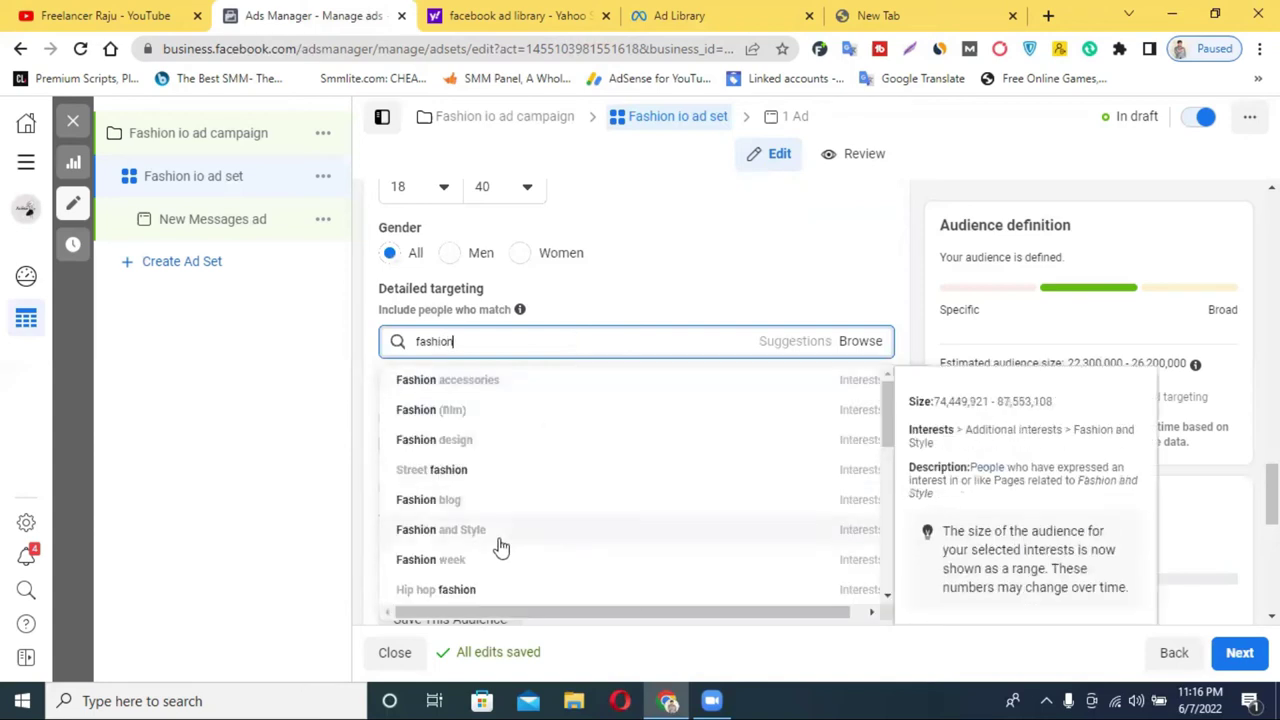
left_click(453, 508)
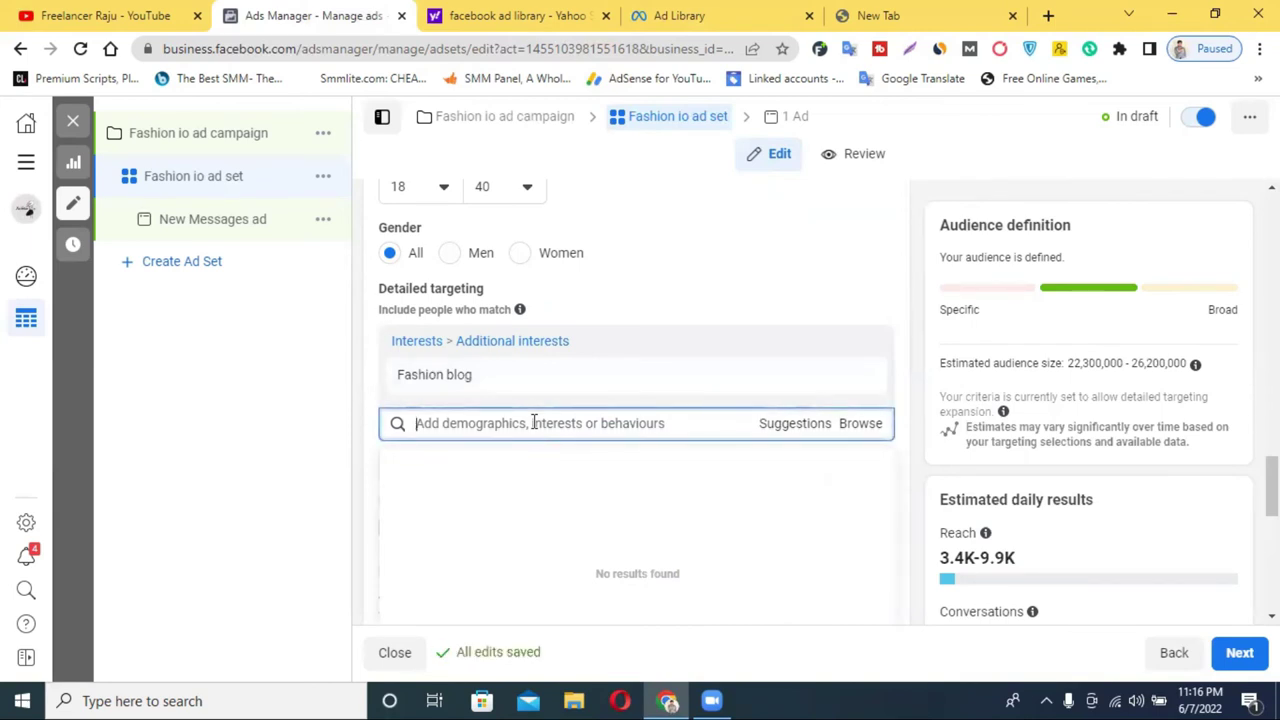
- Add the Online shopping and Women's clothing interests to the included detailed targeting
type("online")
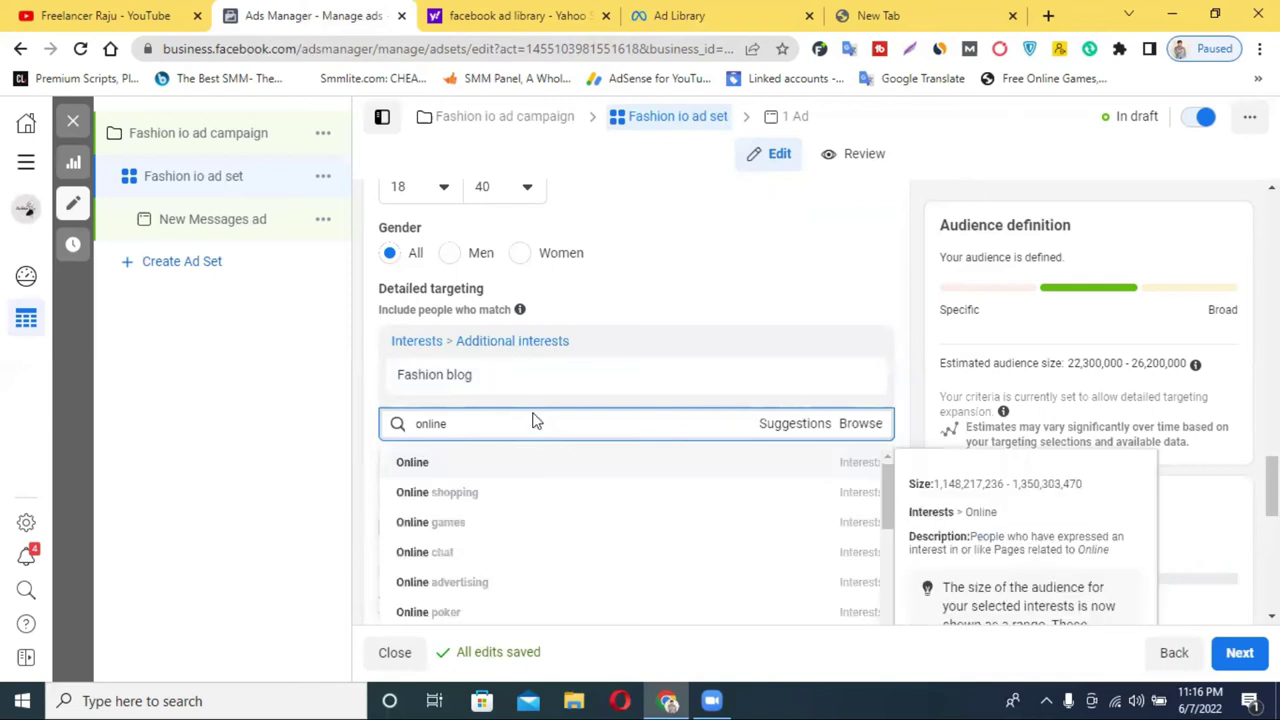
left_click(493, 490)
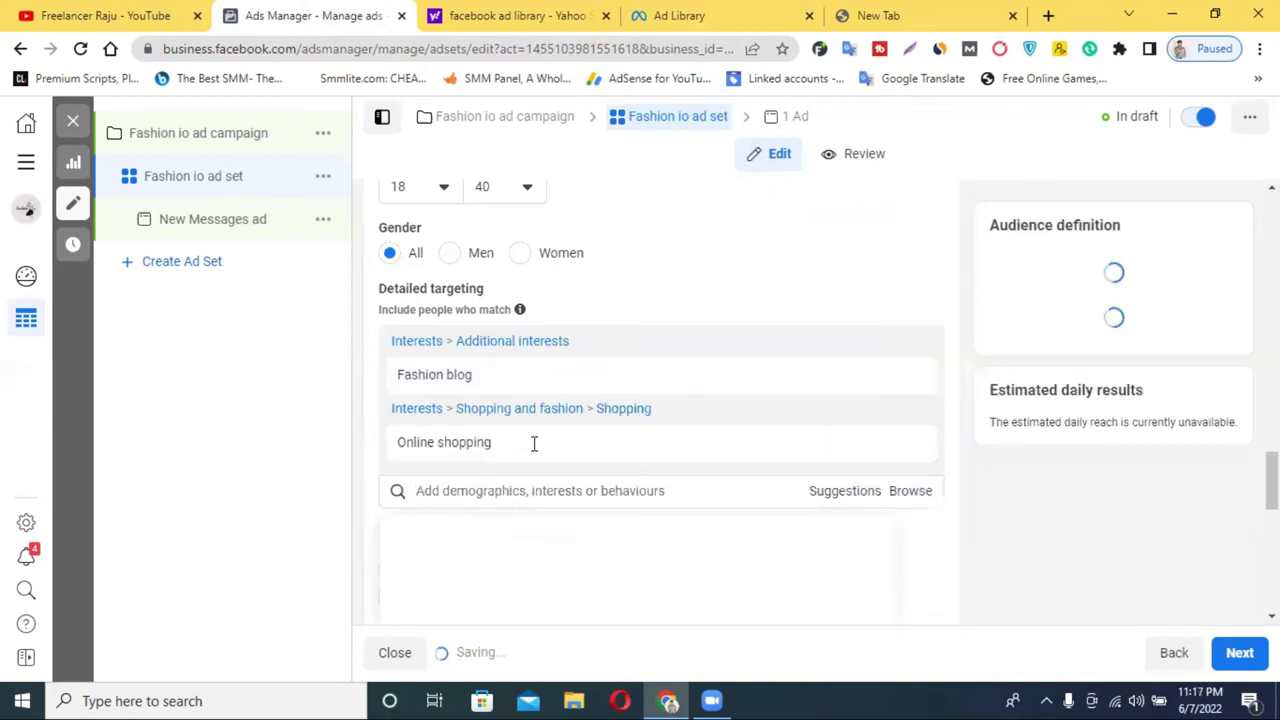
left_click(481, 491)
type("clothin")
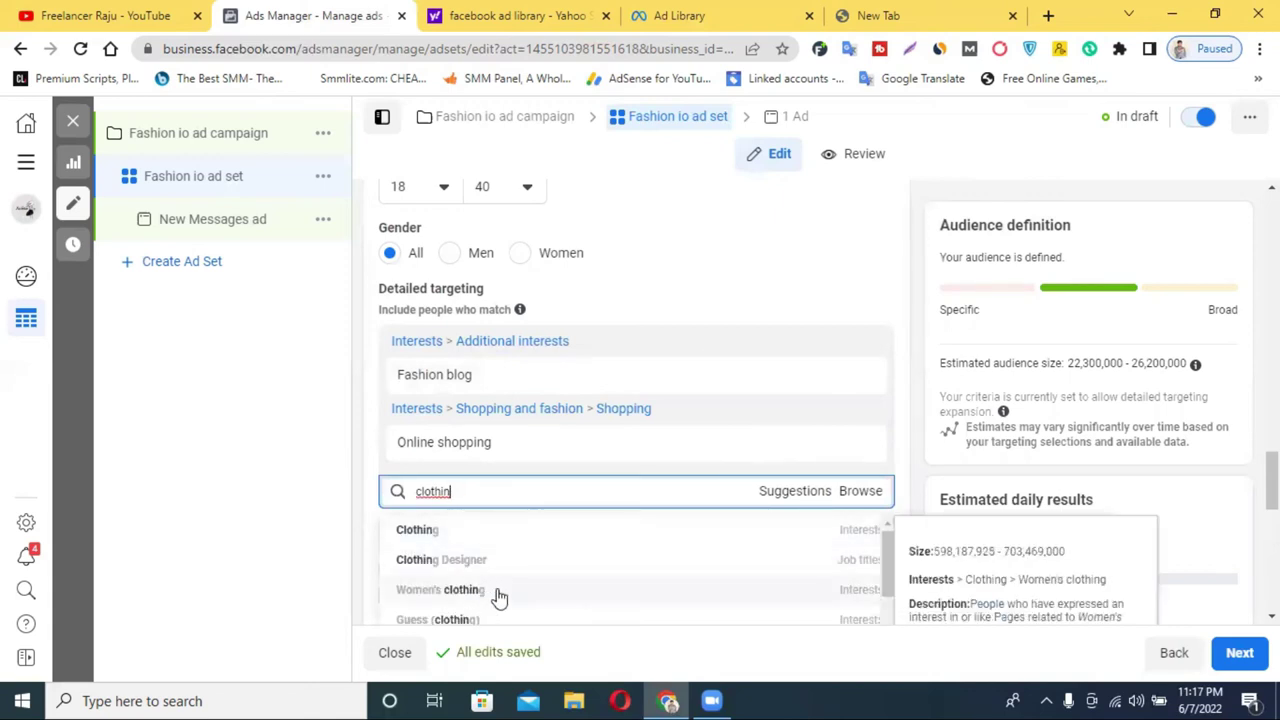
left_click(499, 597)
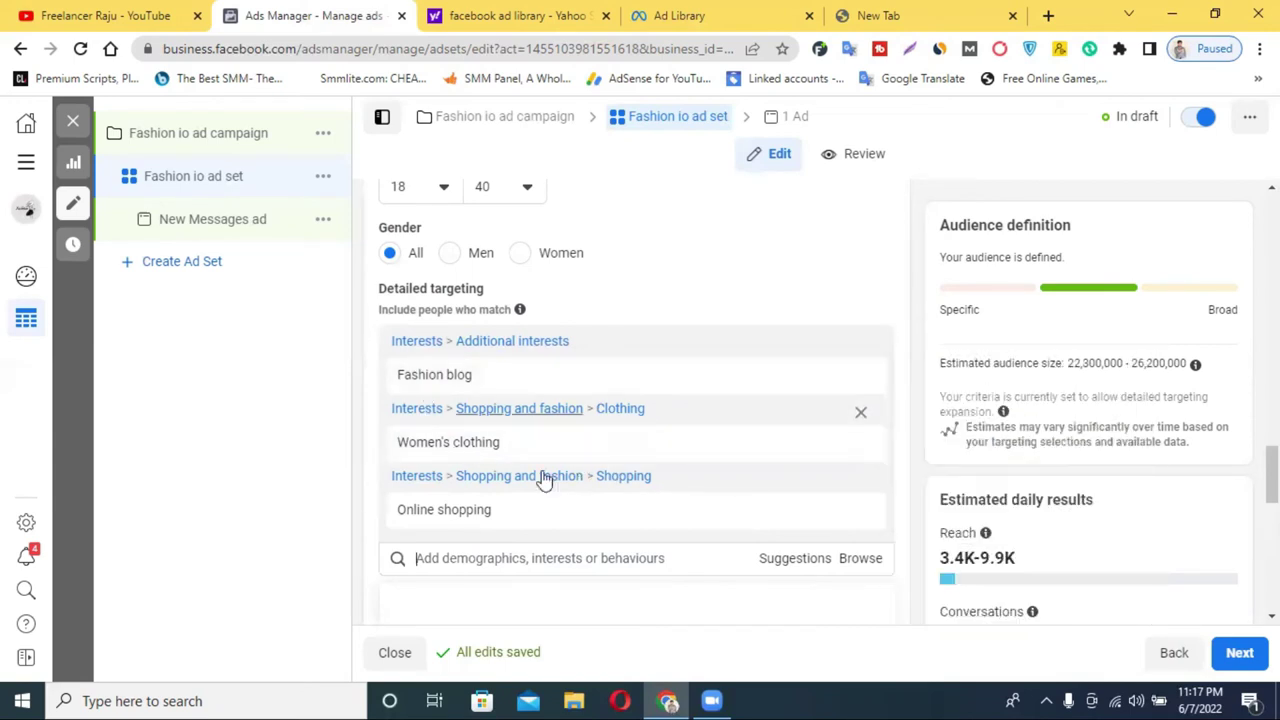
- Review the chosen interests, the estimated audience size, and the ad set's placement and delivery sections
scroll(669, 457, "down", 3)
scroll(690, 462, "up", 2)
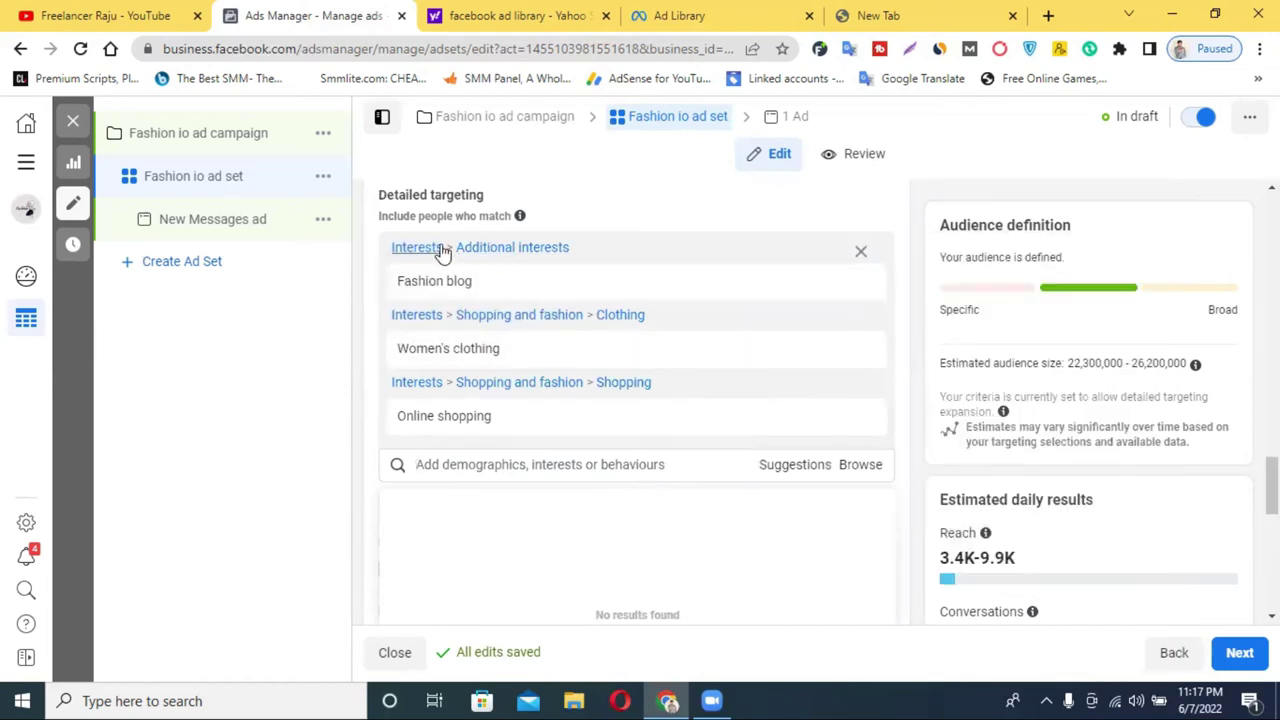
scroll(517, 257, "up", 1)
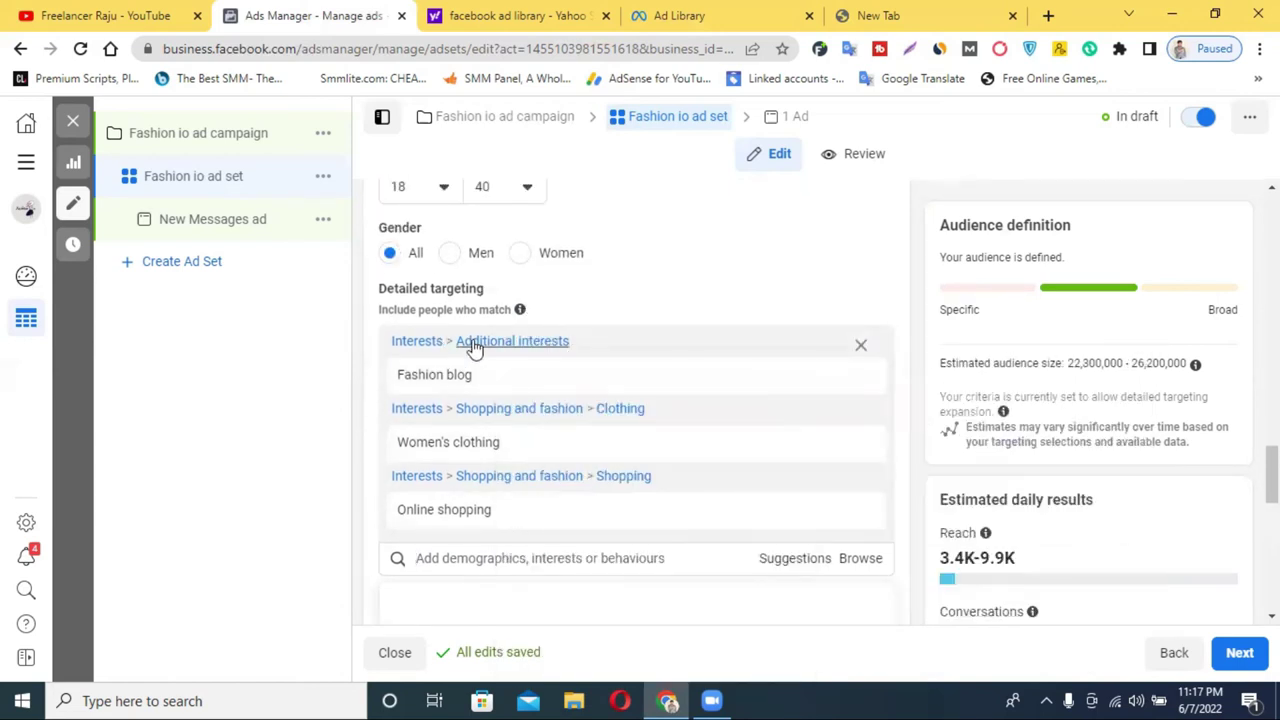
mouse_move(455, 377)
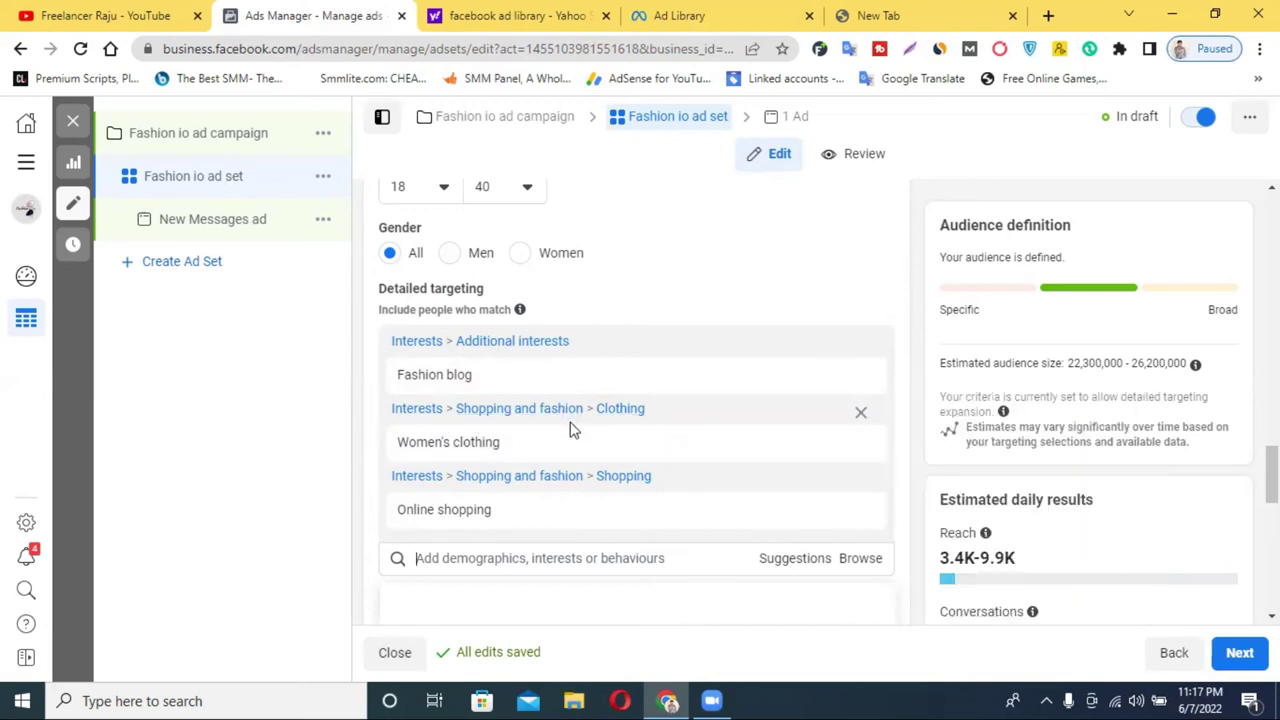
mouse_move(1097, 427)
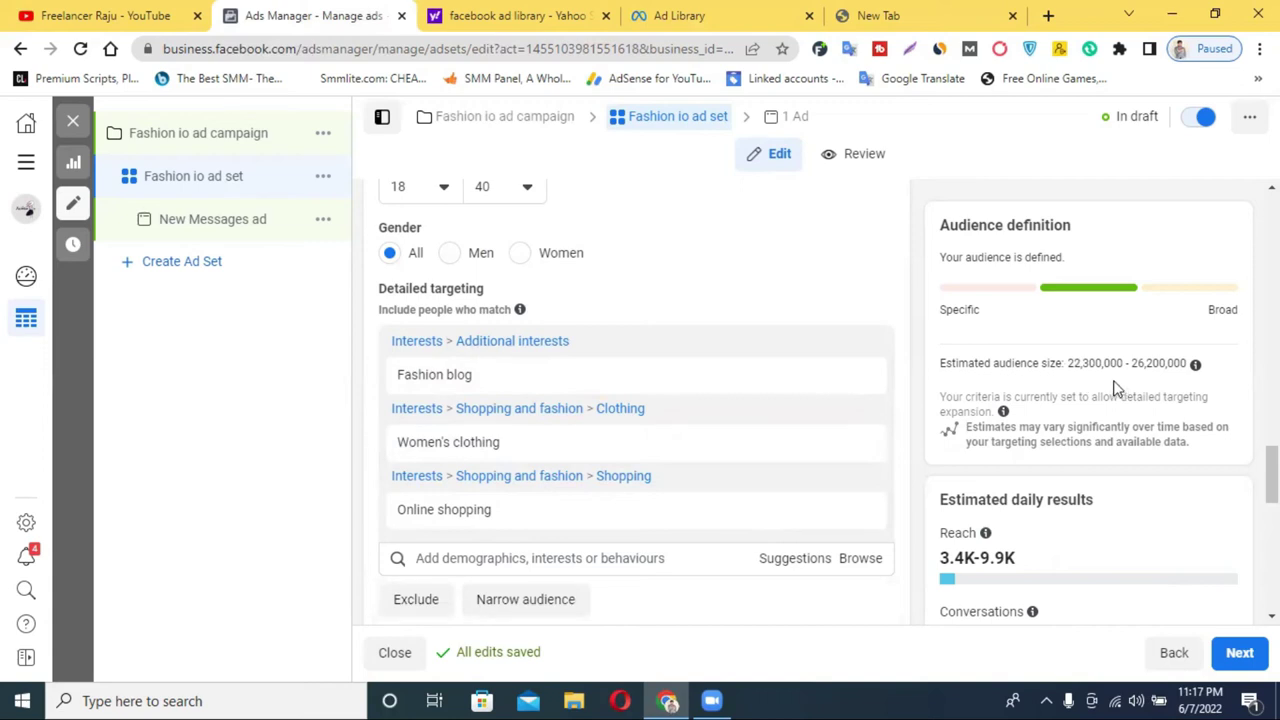
left_click_drag(1164, 363, 1145, 364)
scroll(1077, 466, "down", 3)
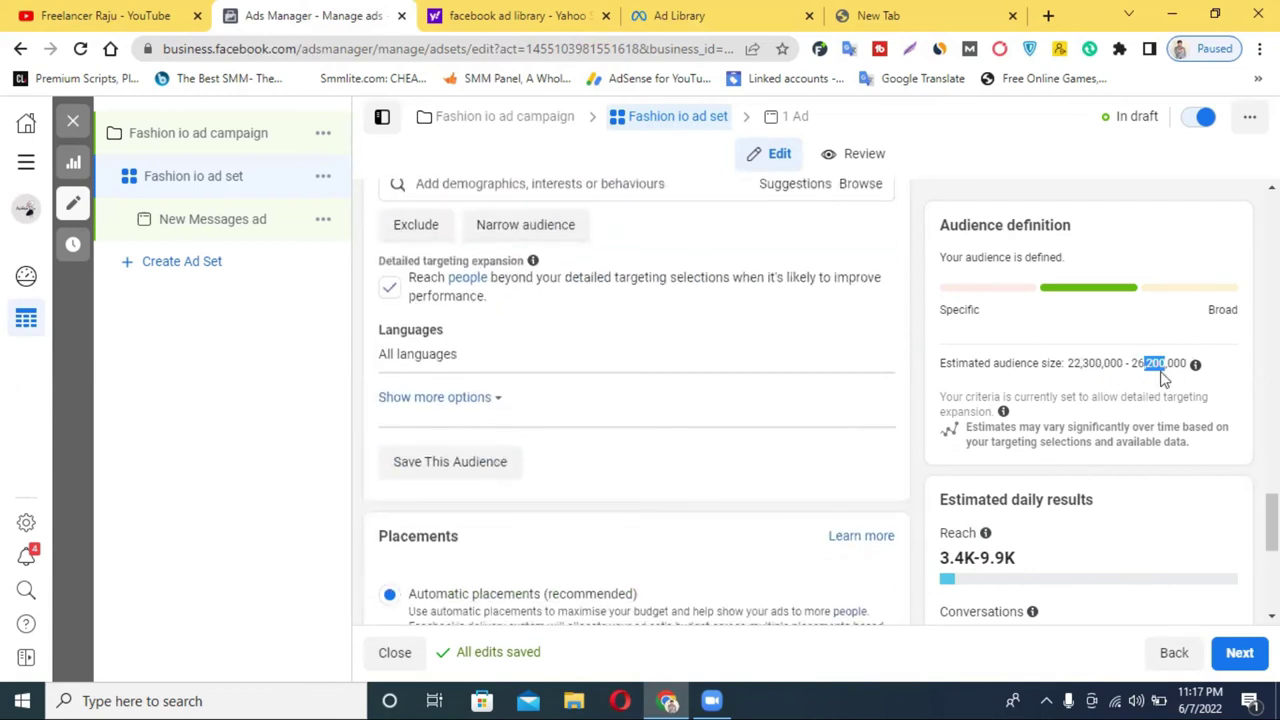
scroll(592, 446, "down", 5)
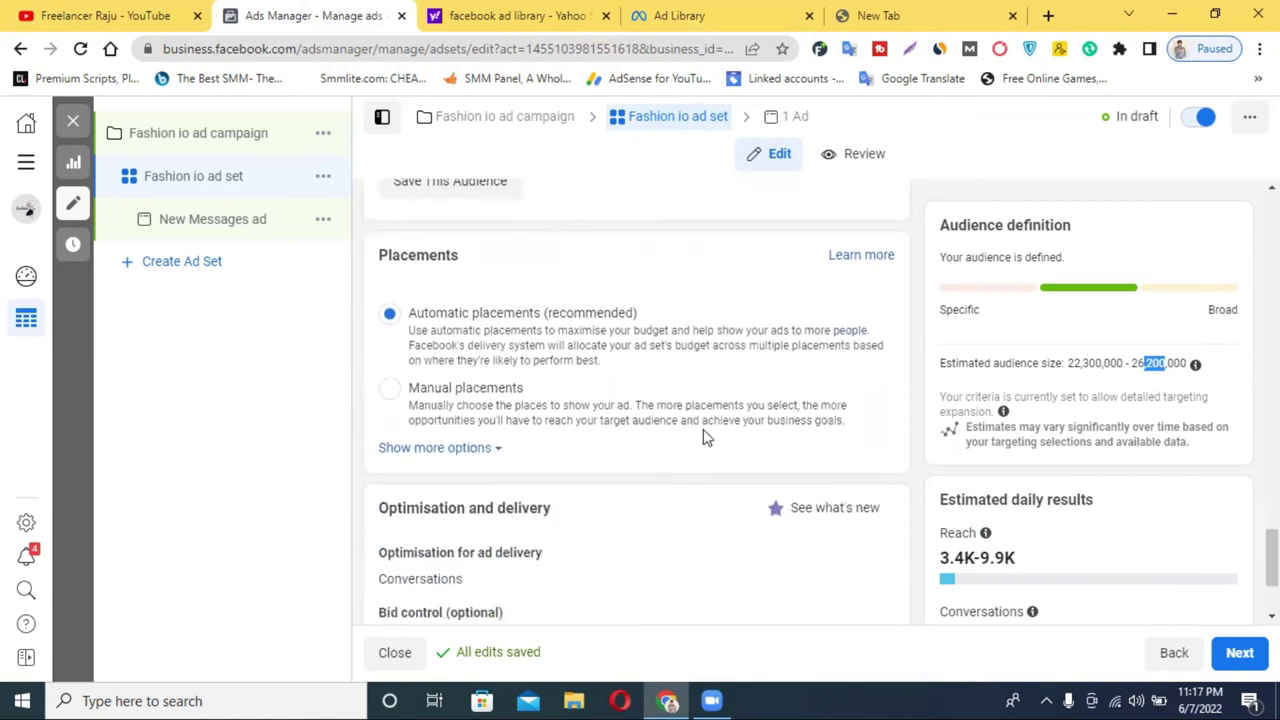
scroll(569, 406, "up", 3)
scroll(560, 403, "down", 3)
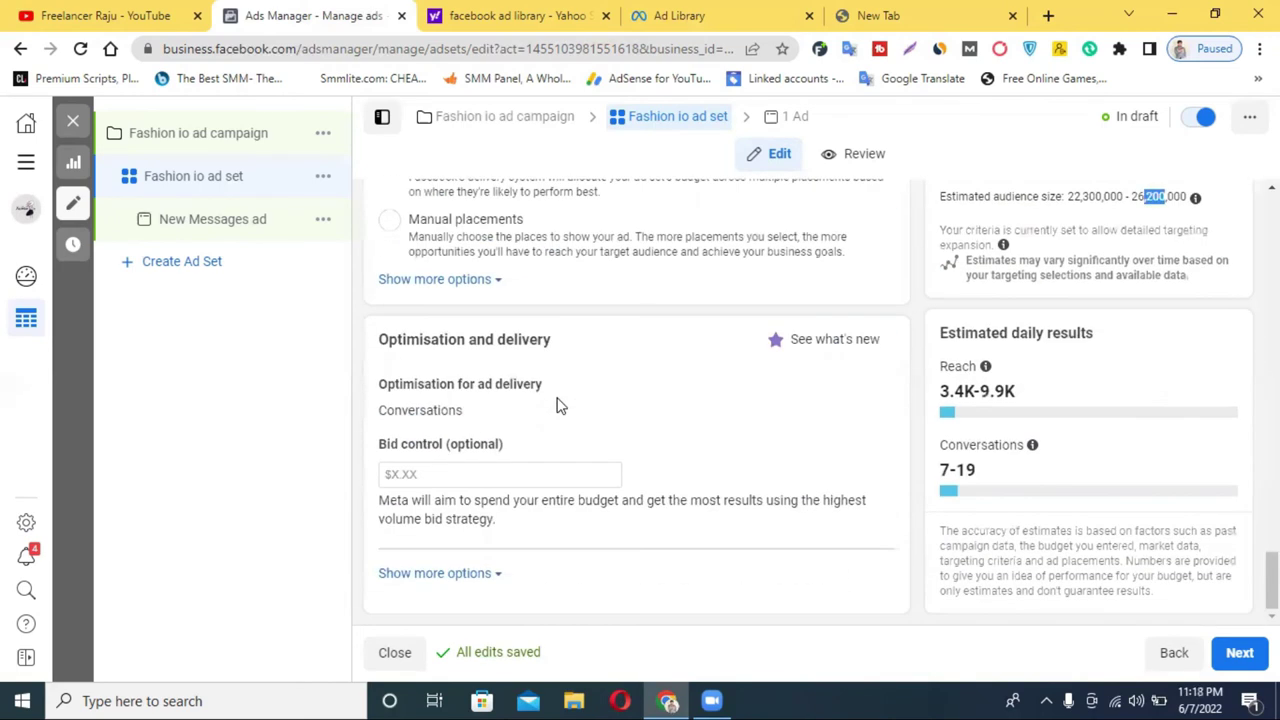
scroll(480, 412, "up", 2)
scroll(385, 430, "up", 2)
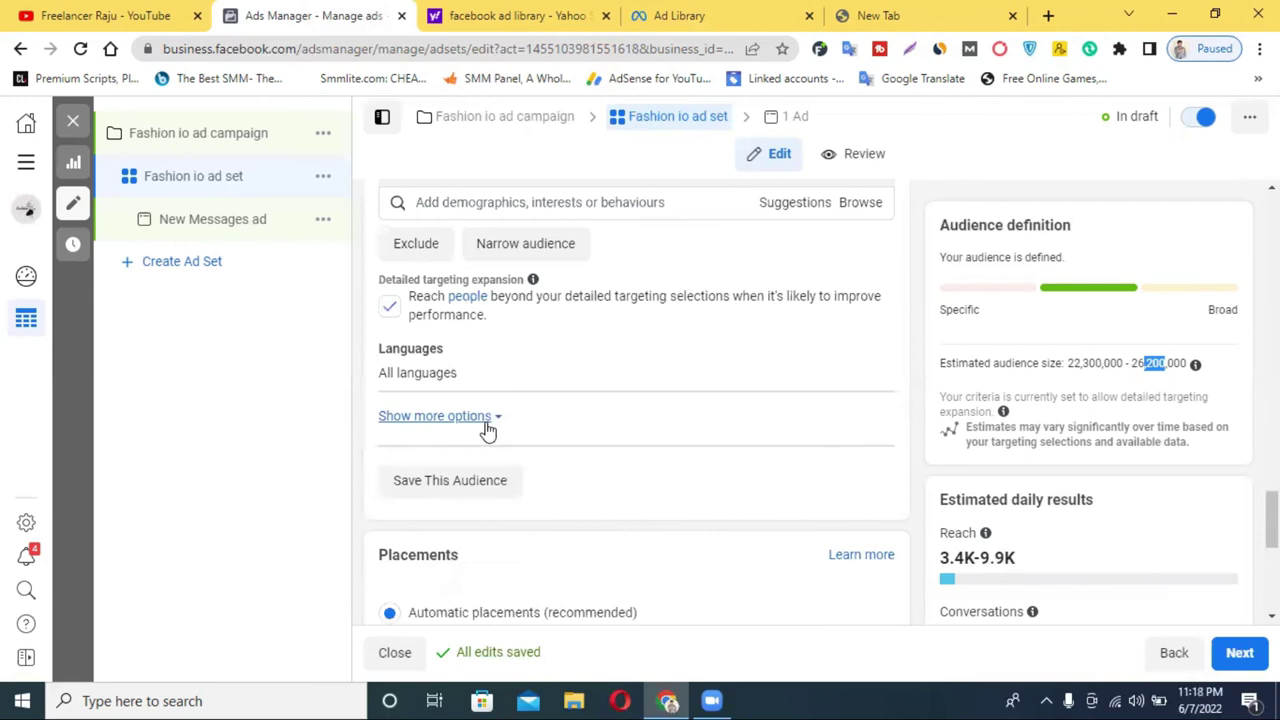
scroll(500, 378, "up", 3)
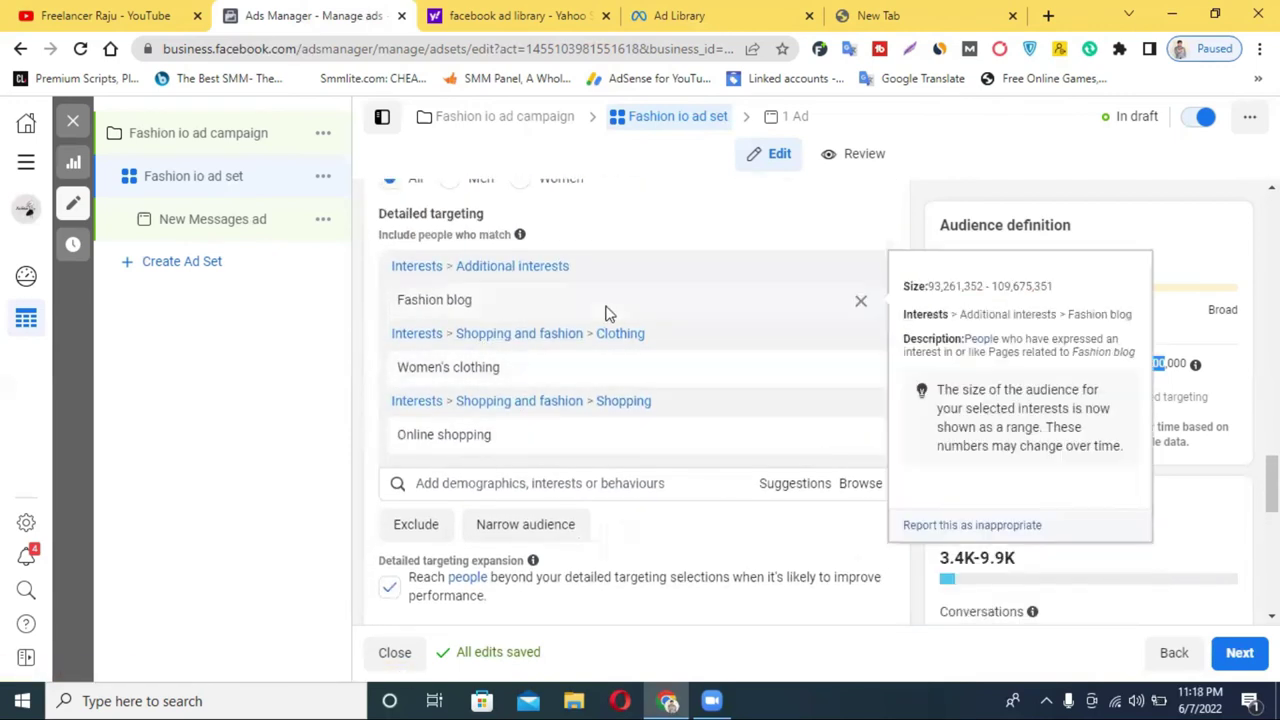
mouse_move(685, 433)
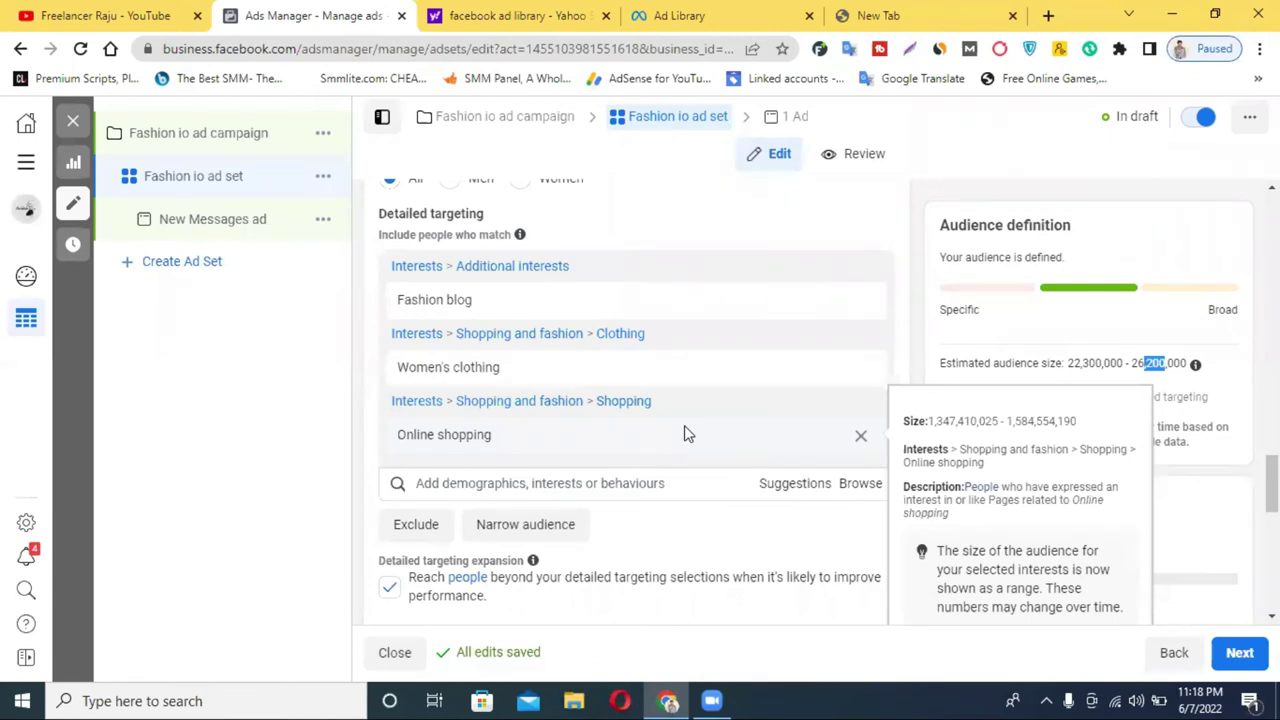
- Set the audience's language to English (All)
scroll(686, 505, "down", 2)
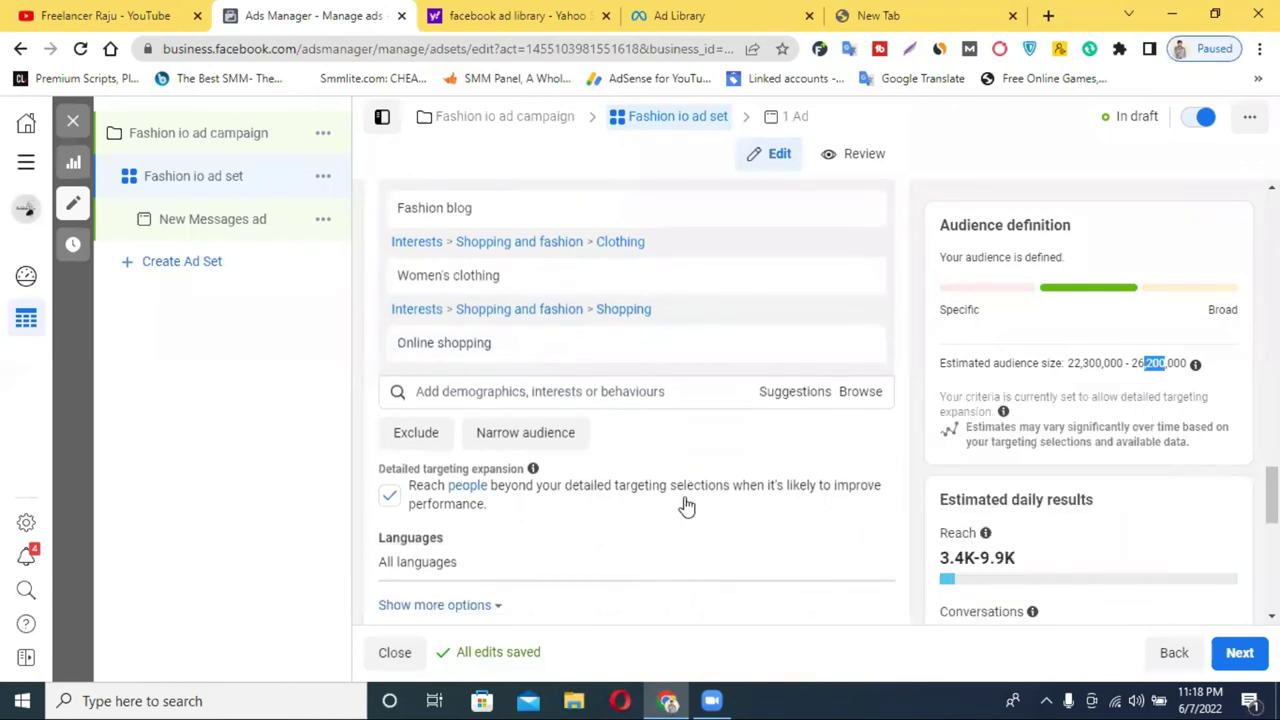
scroll(694, 502, "down", 2)
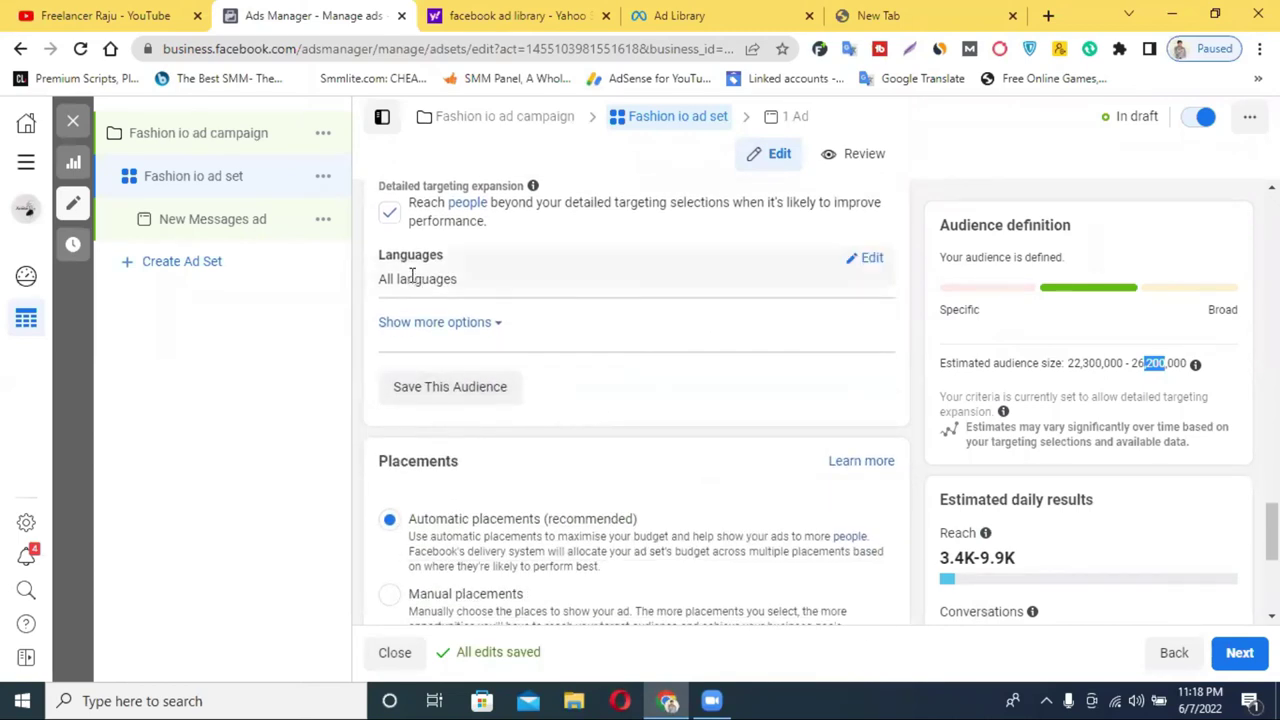
left_click(869, 260)
left_click(445, 286)
type("en")
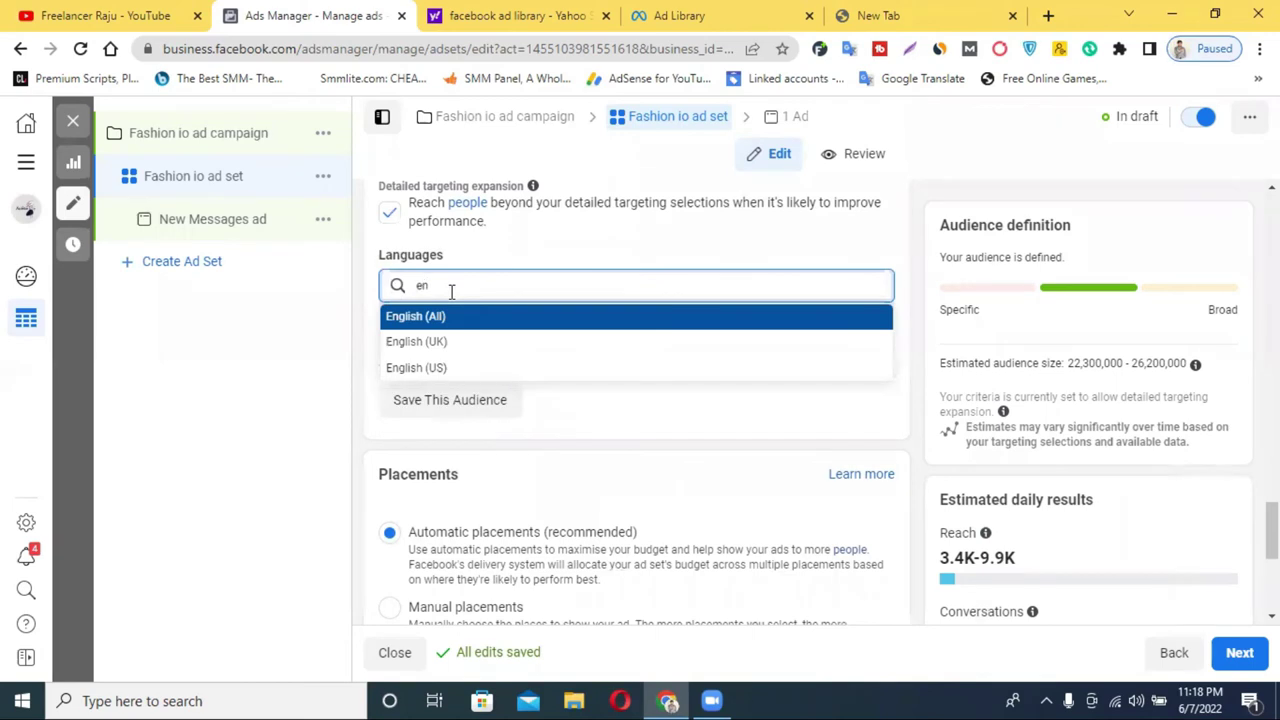
left_click(557, 316)
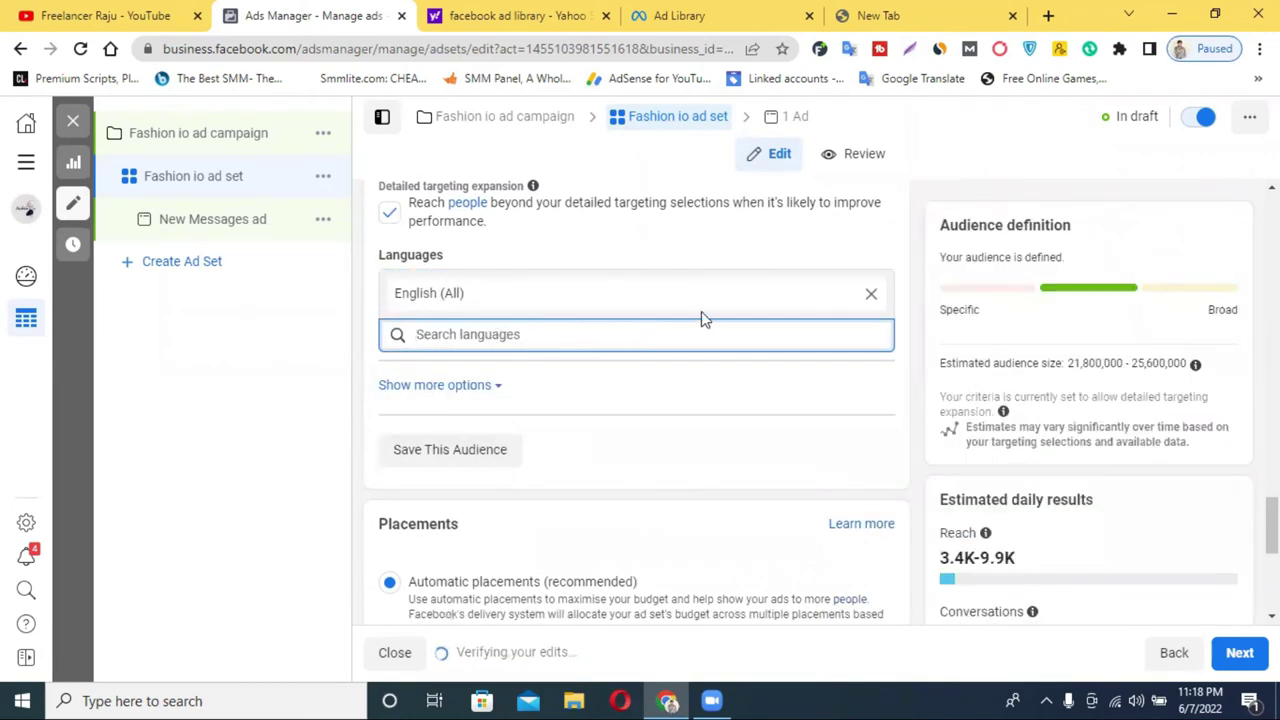
- Switch the ad set to manual placements and review the available platforms and individual placements
scroll(708, 323, "down", 1)
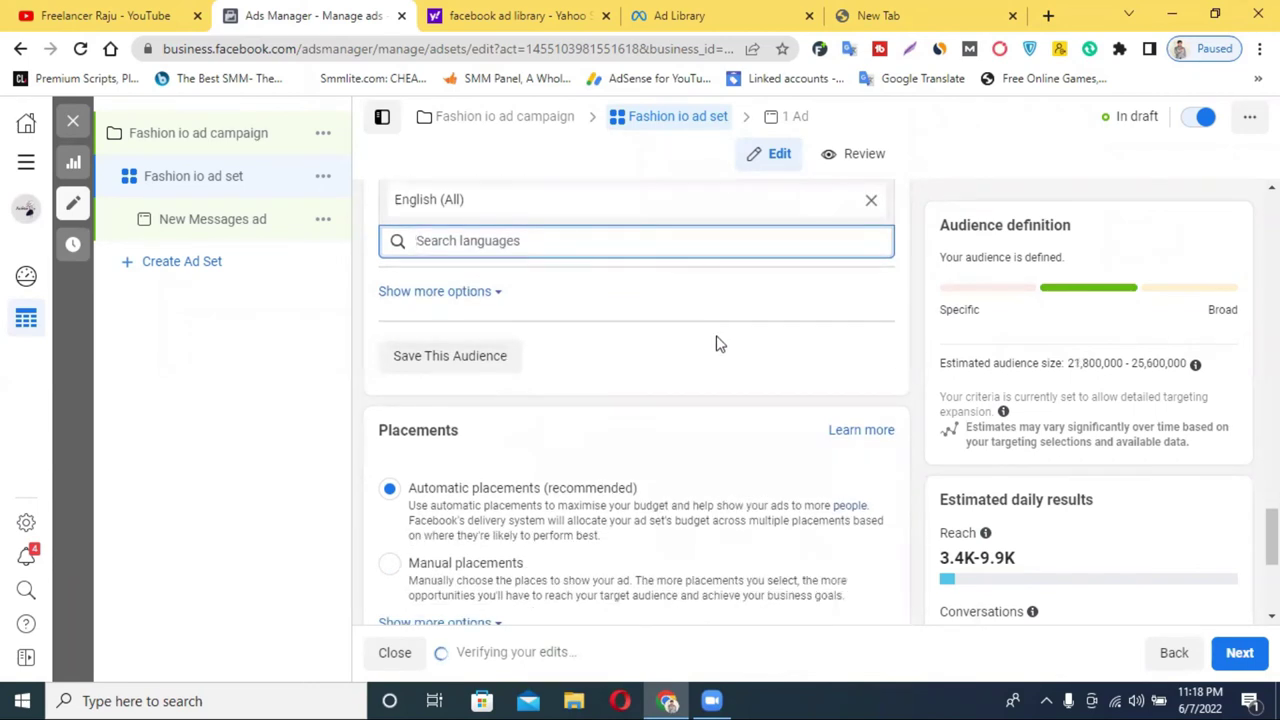
scroll(716, 344, "down", 2)
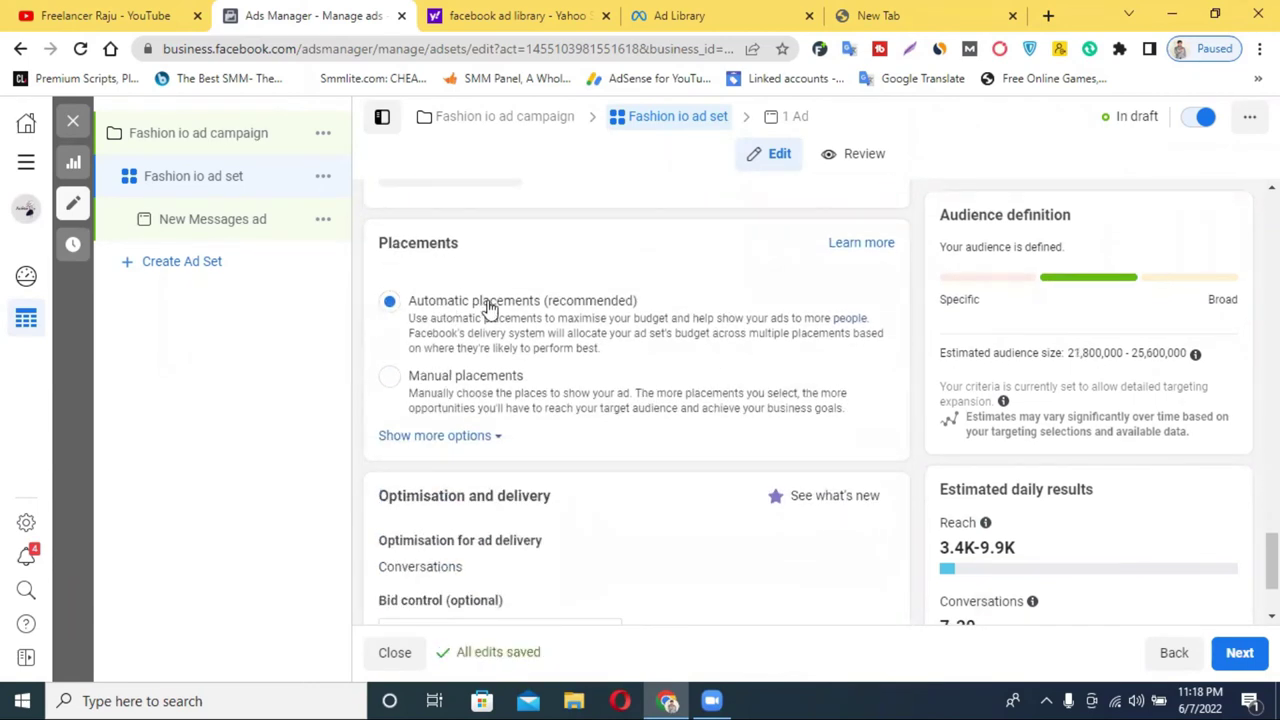
left_click(460, 405)
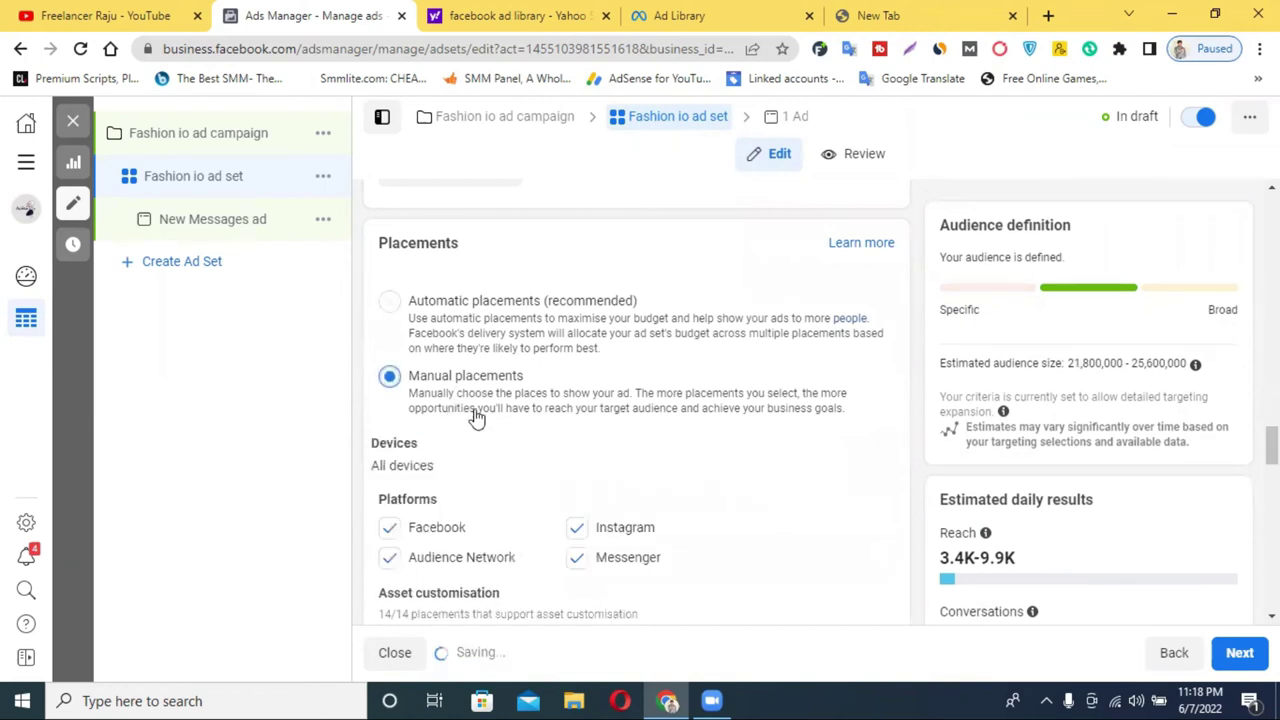
scroll(595, 425, "down", 2)
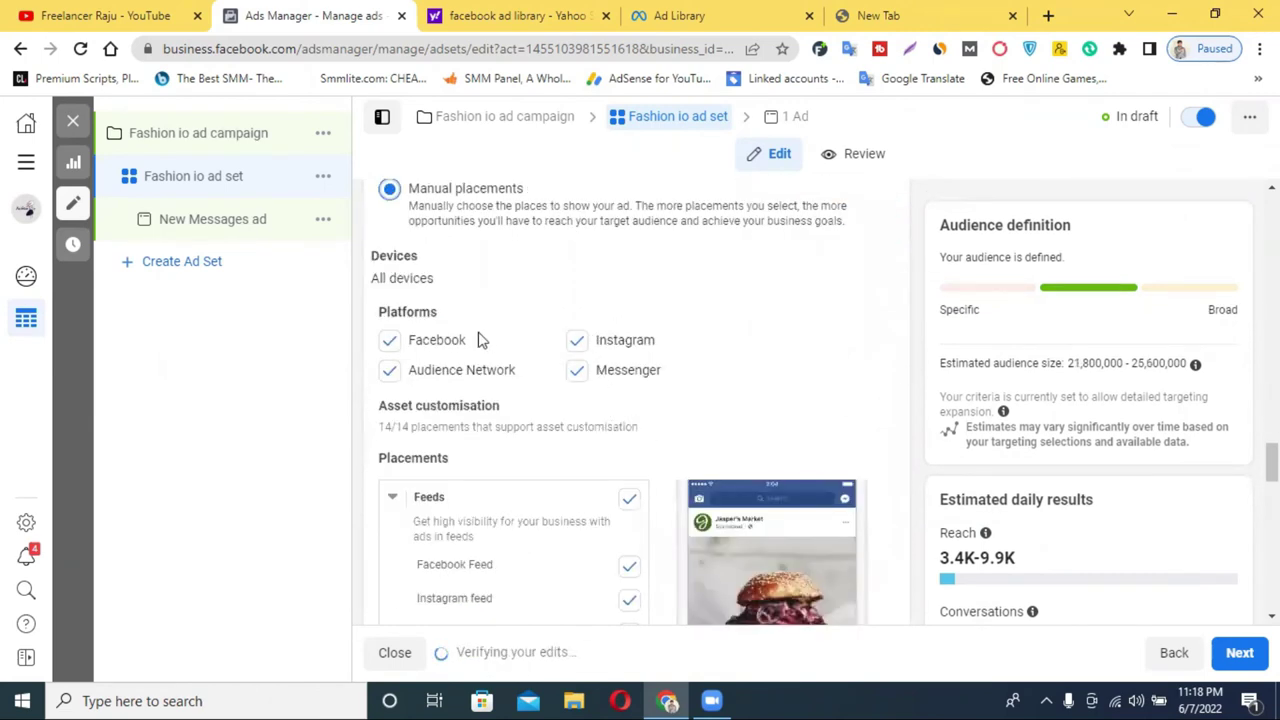
scroll(470, 250, "up", 1)
scroll(519, 348, "down", 1)
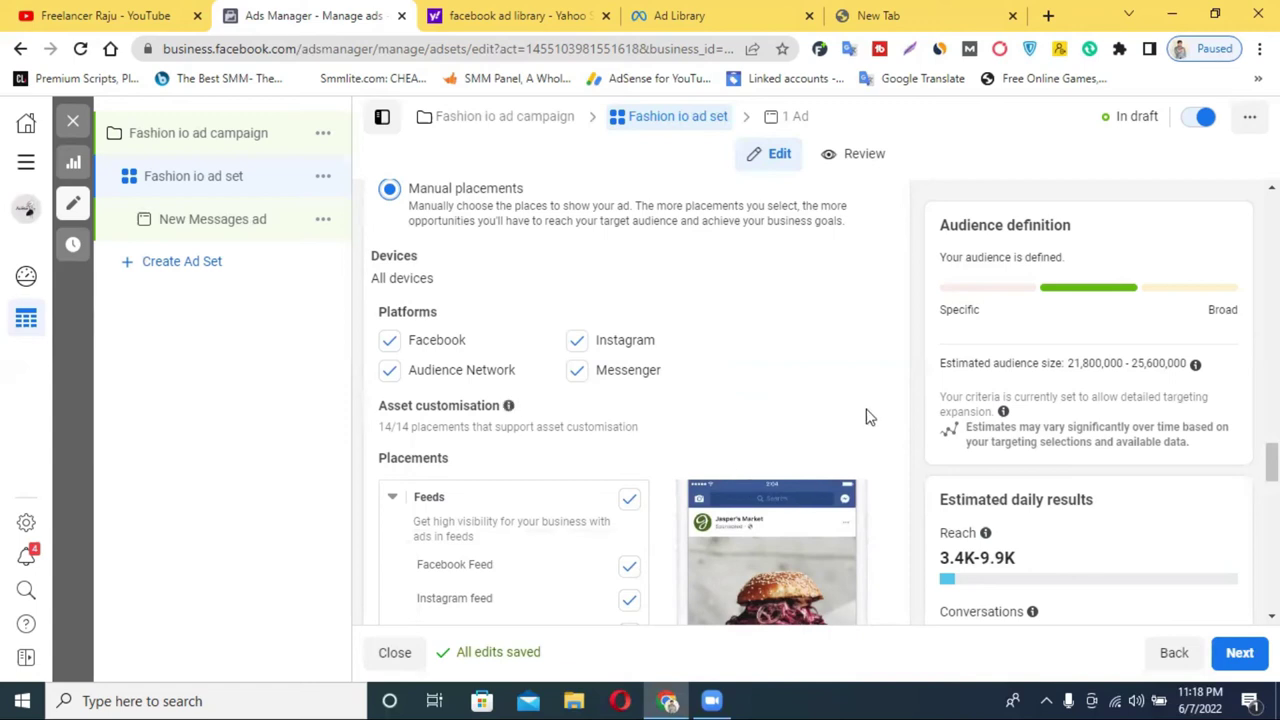
scroll(714, 461, "down", 2)
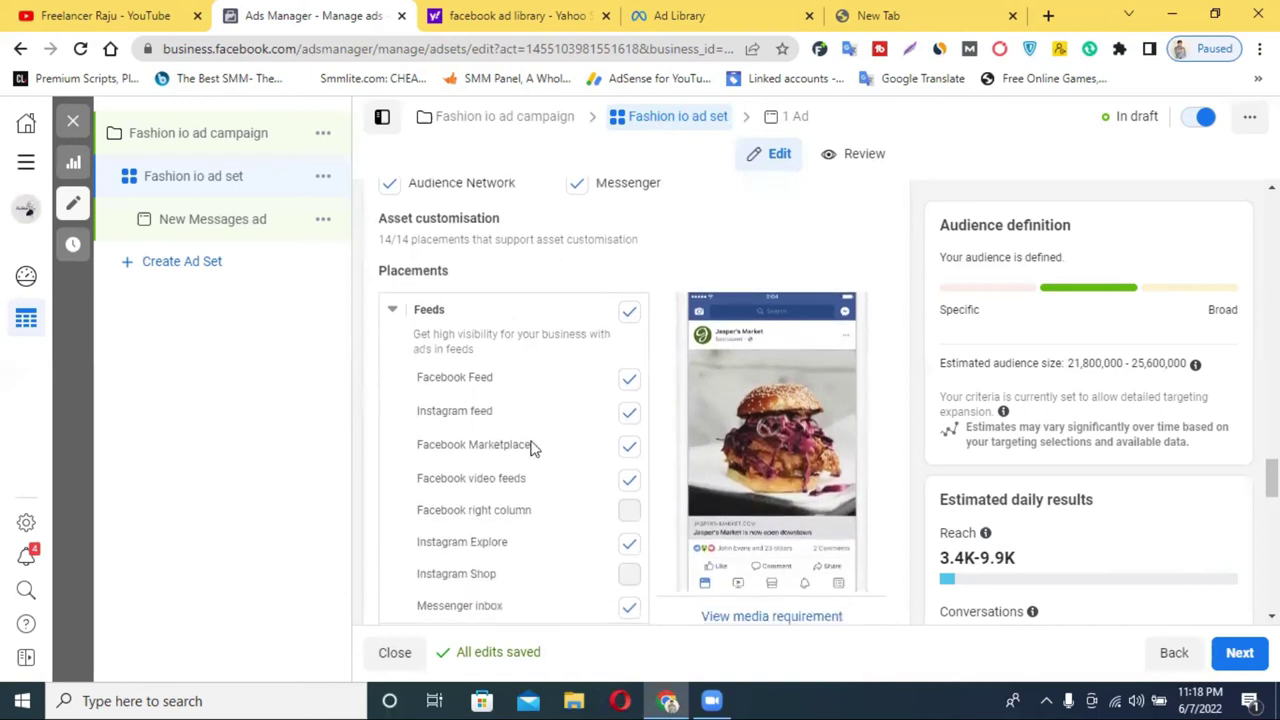
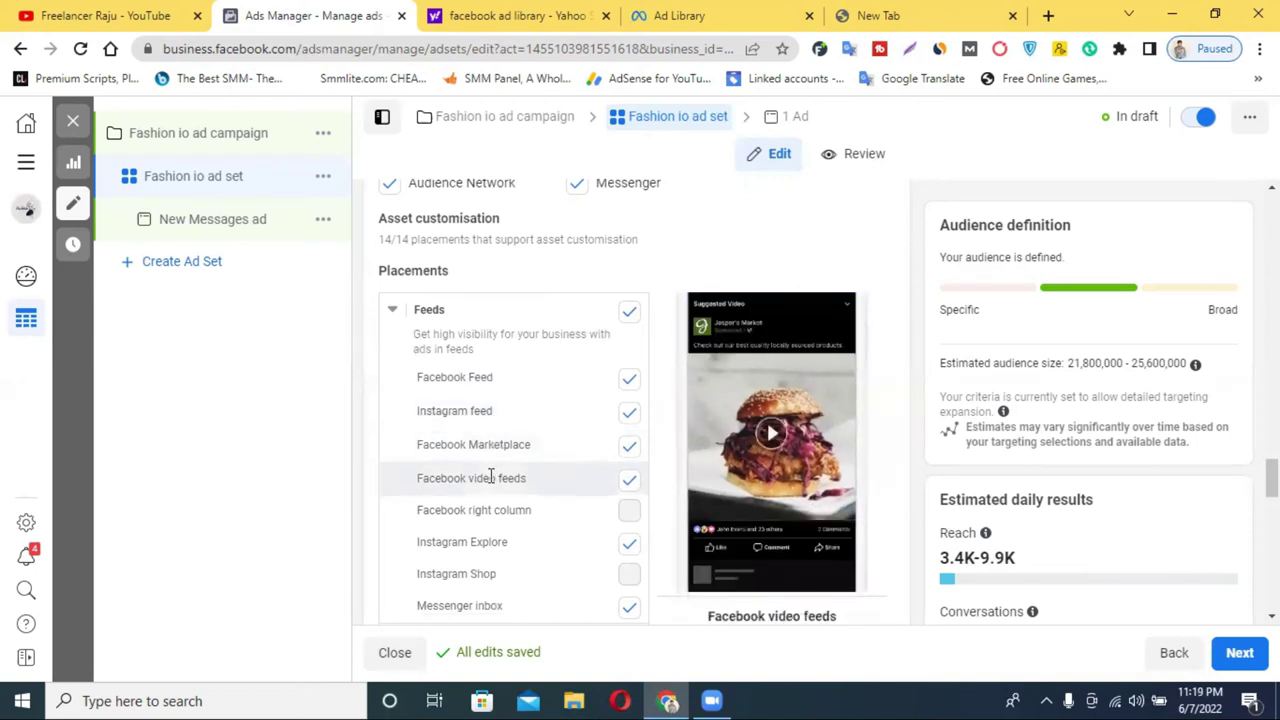
scroll(463, 481, "down", 3)
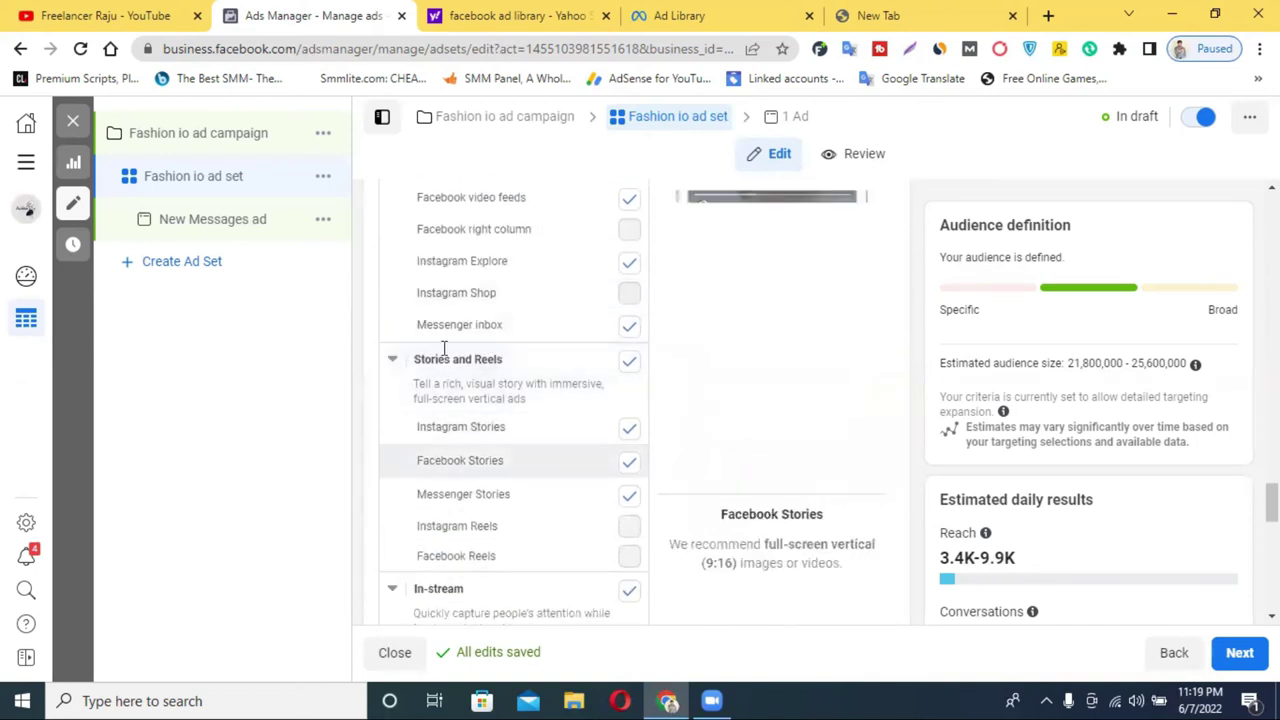
scroll(444, 355, "down", 7)
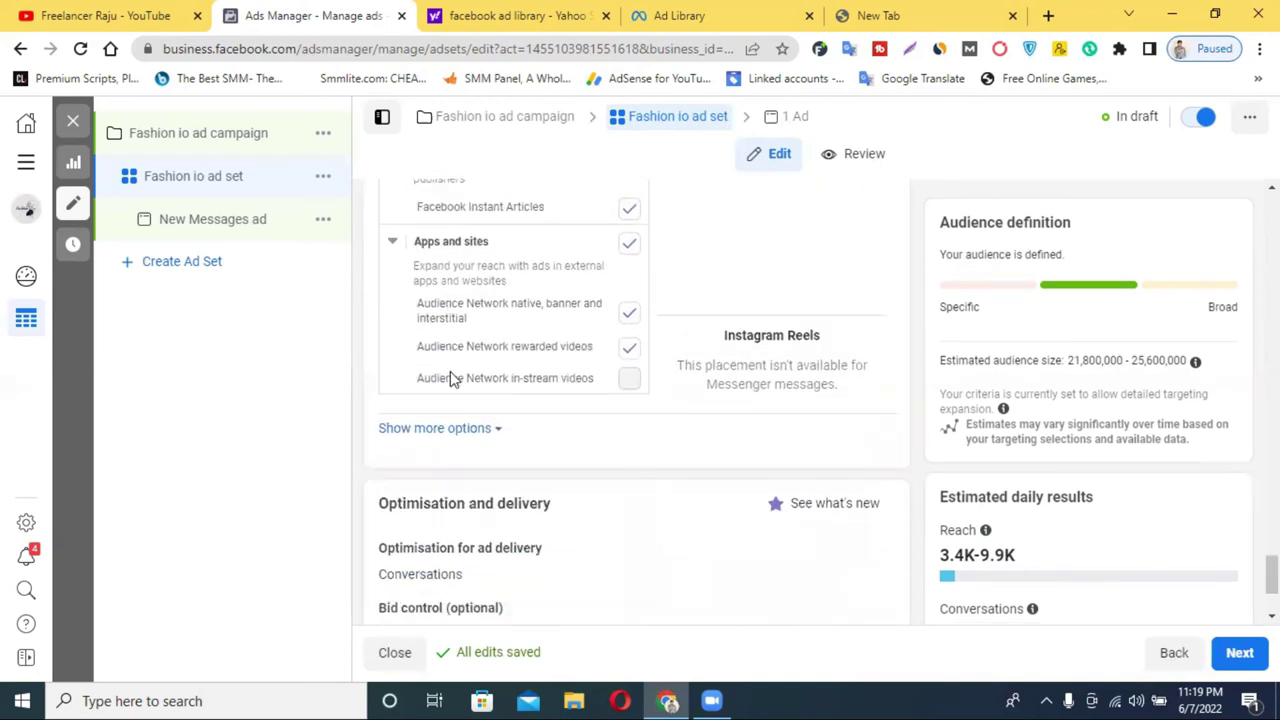
scroll(451, 381, "up", 10)
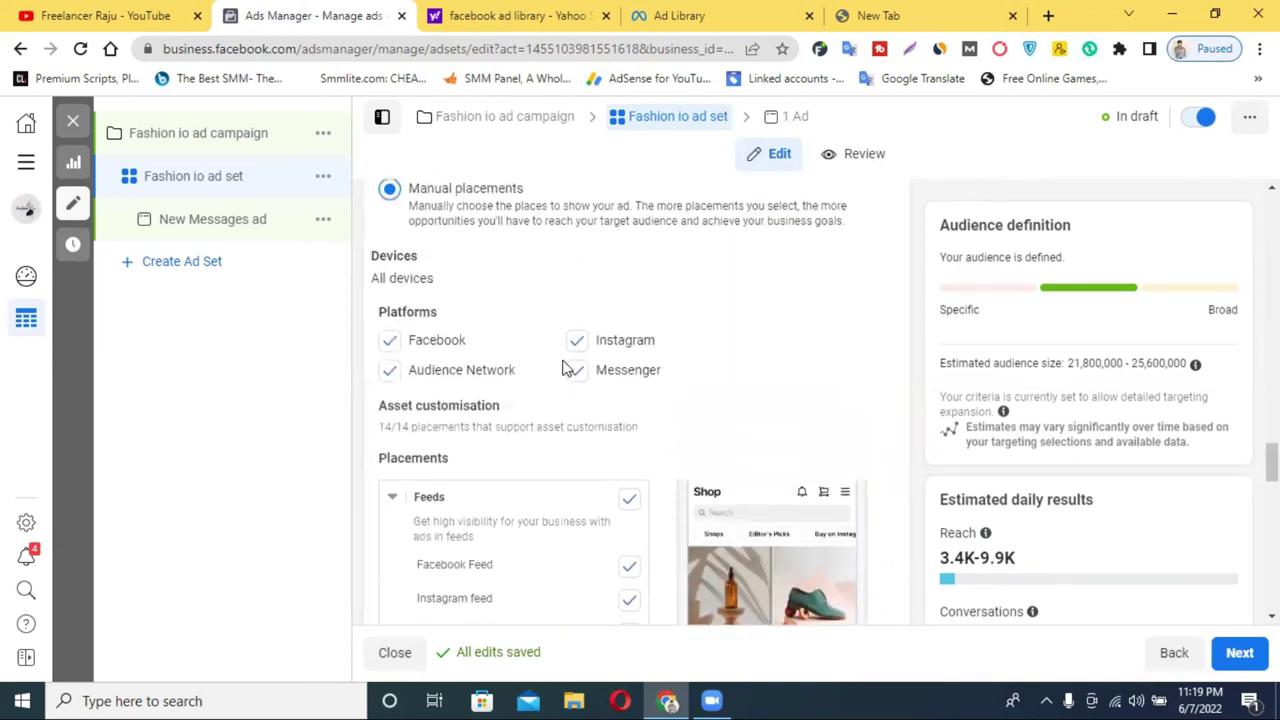
- Set the ad set back to automatic placements and proceed to the ad's settings
left_click(580, 370)
scroll(450, 325, "up", 2)
left_click(390, 301)
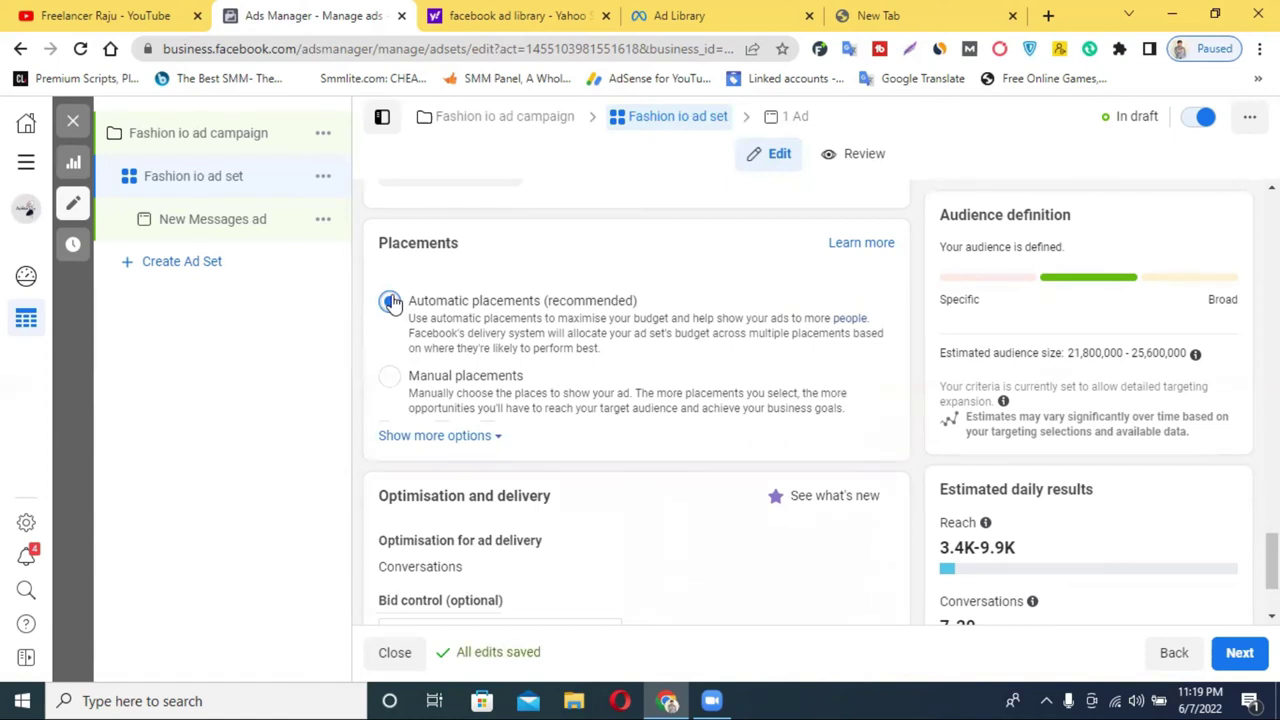
scroll(520, 345, "down", 2)
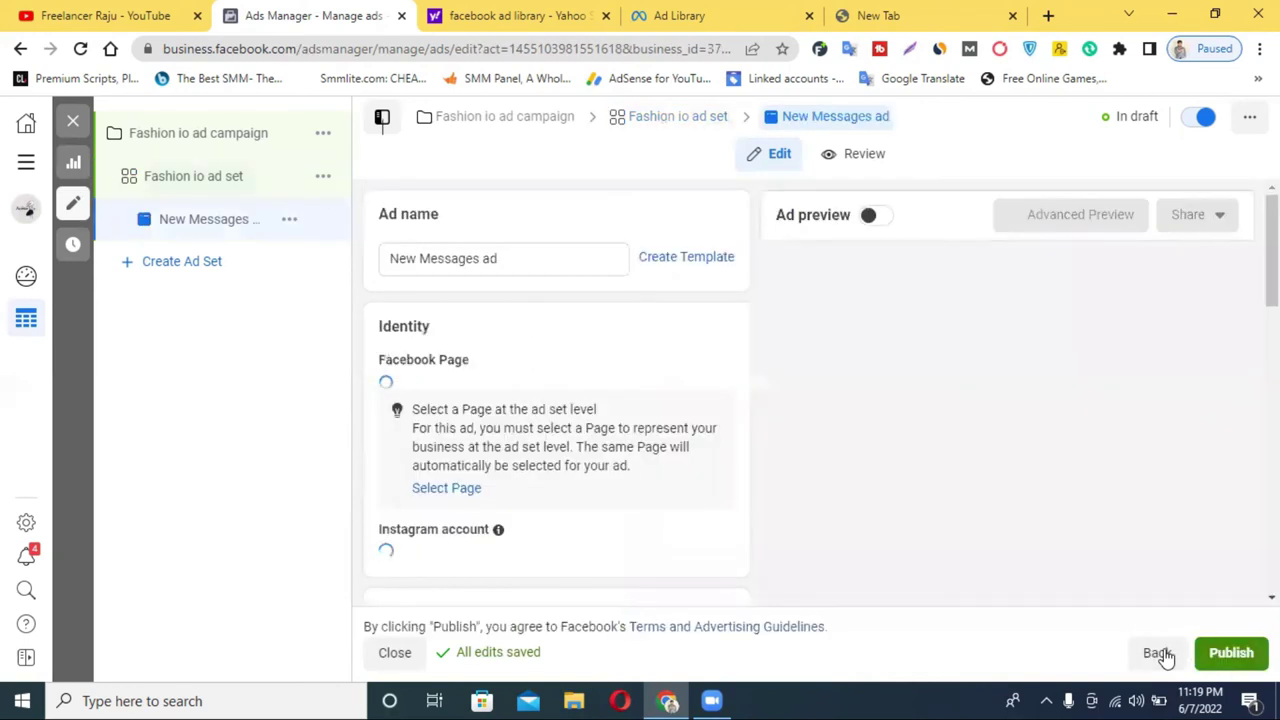
- Rename the ad as New Fashion io ad
double_click(433, 258)
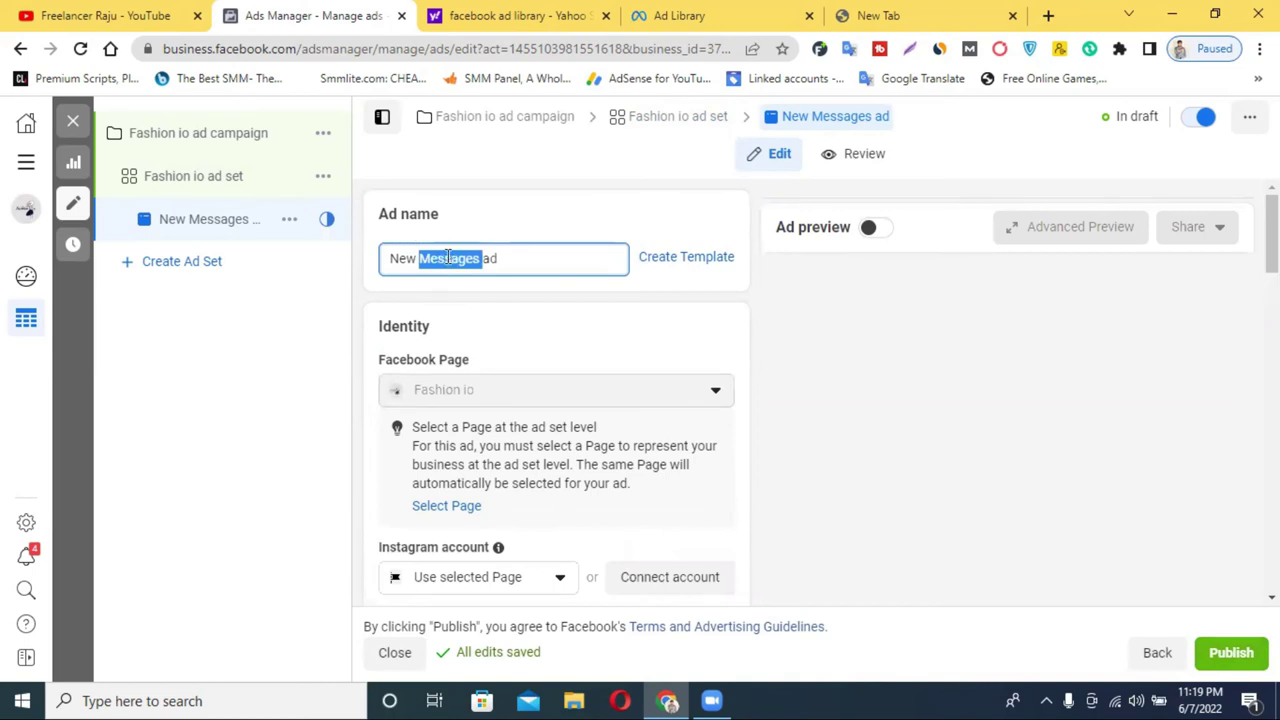
type("Fashion io")
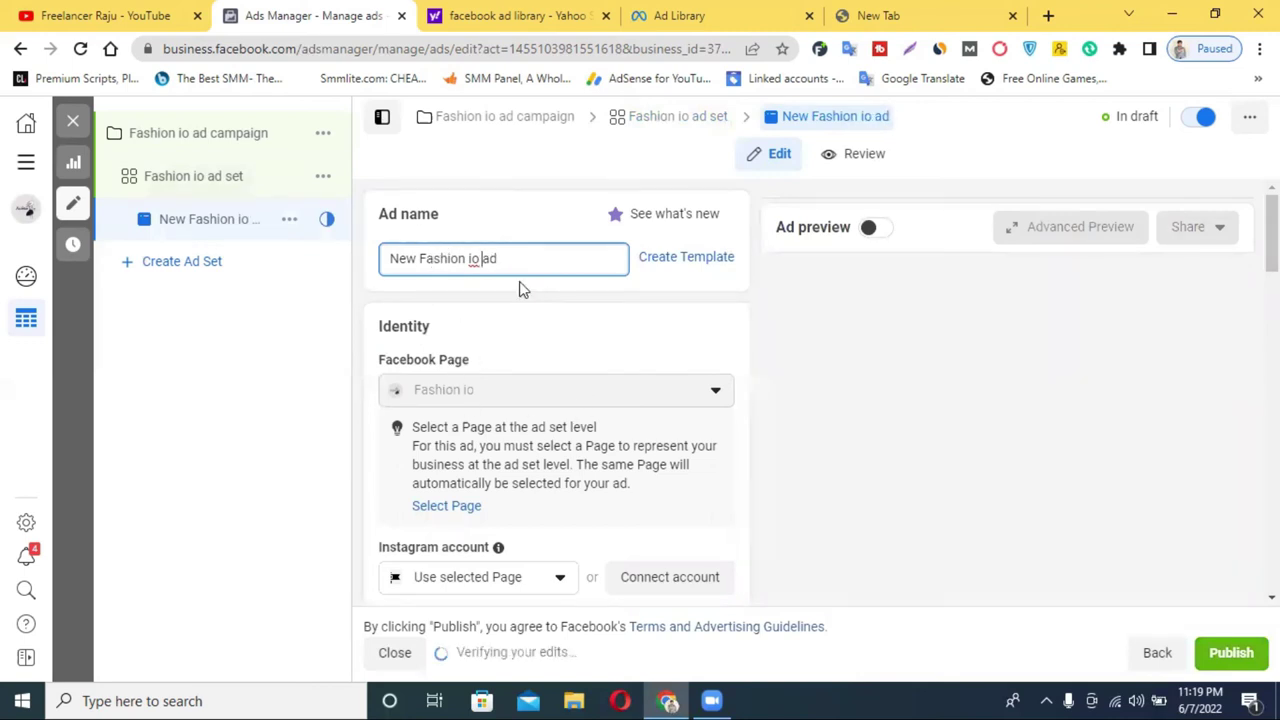
- Set the ad format to Carousel and look over the carousel card and creative settings
scroll(634, 355, "down", 3)
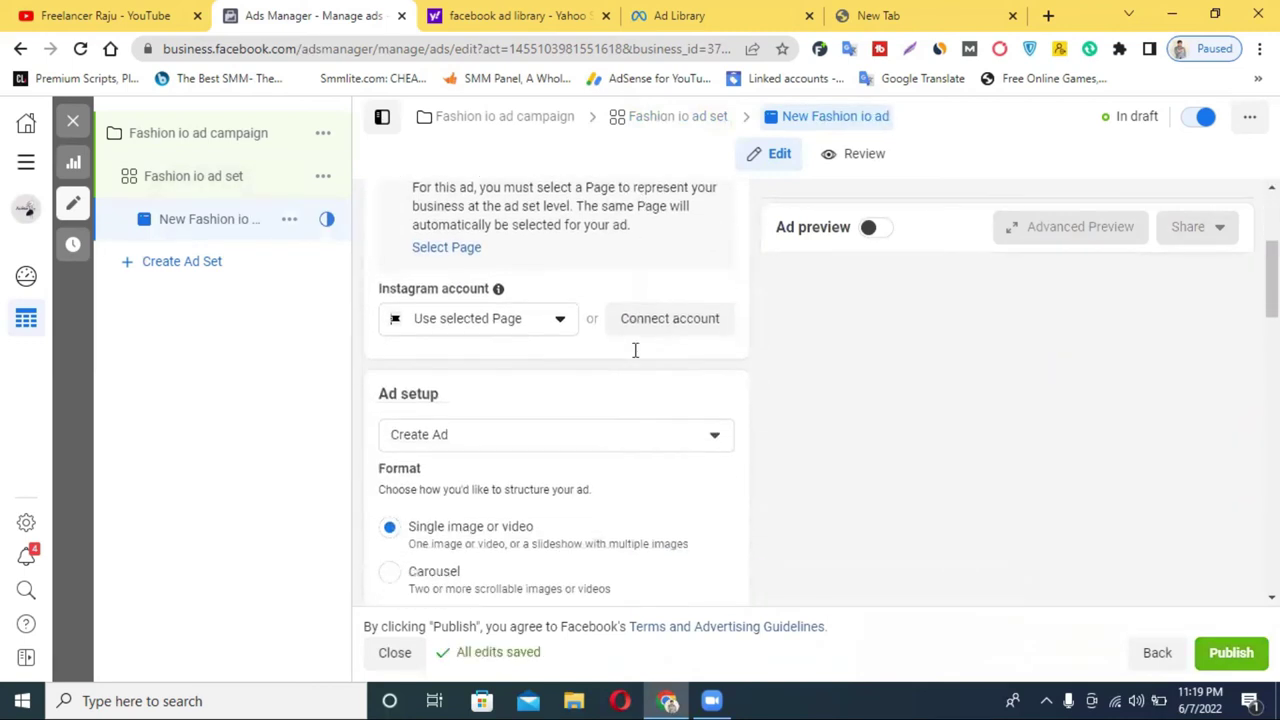
scroll(634, 350, "down", 1)
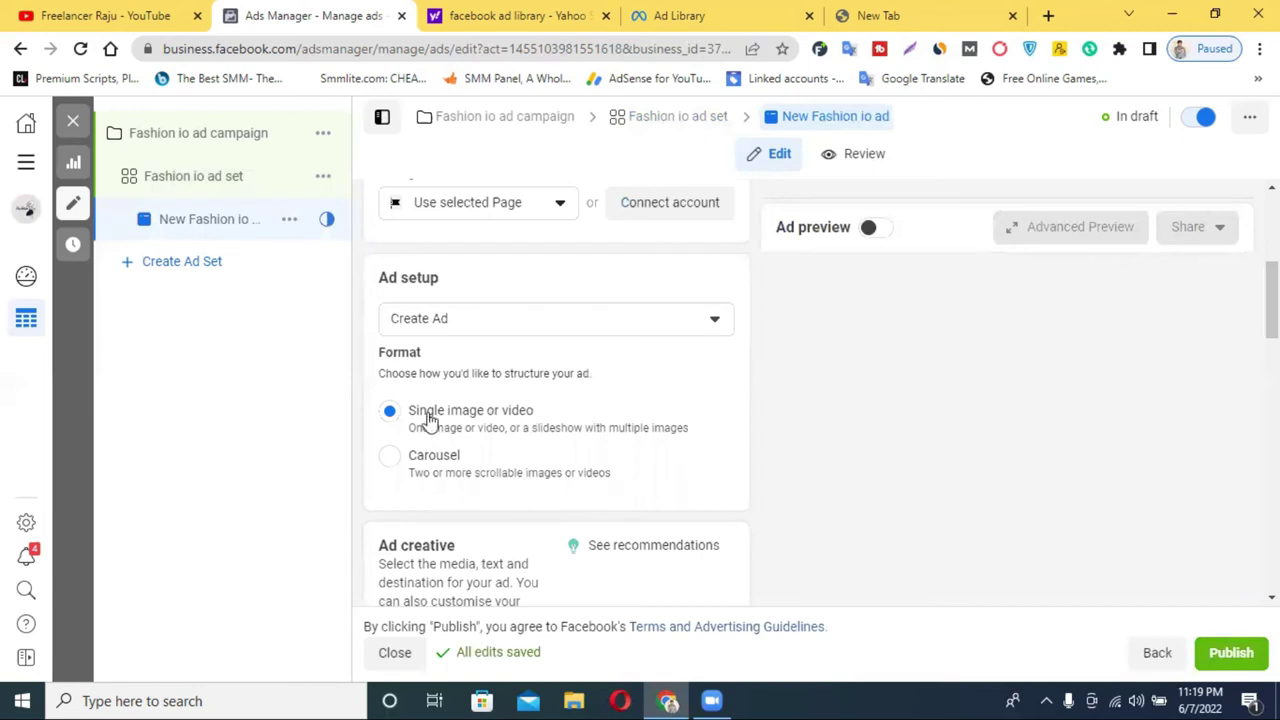
scroll(430, 365, "up", 1)
scroll(430, 365, "up", 1)
scroll(471, 403, "down", 1)
scroll(443, 460, "down", 1)
scroll(443, 460, "down", 1)
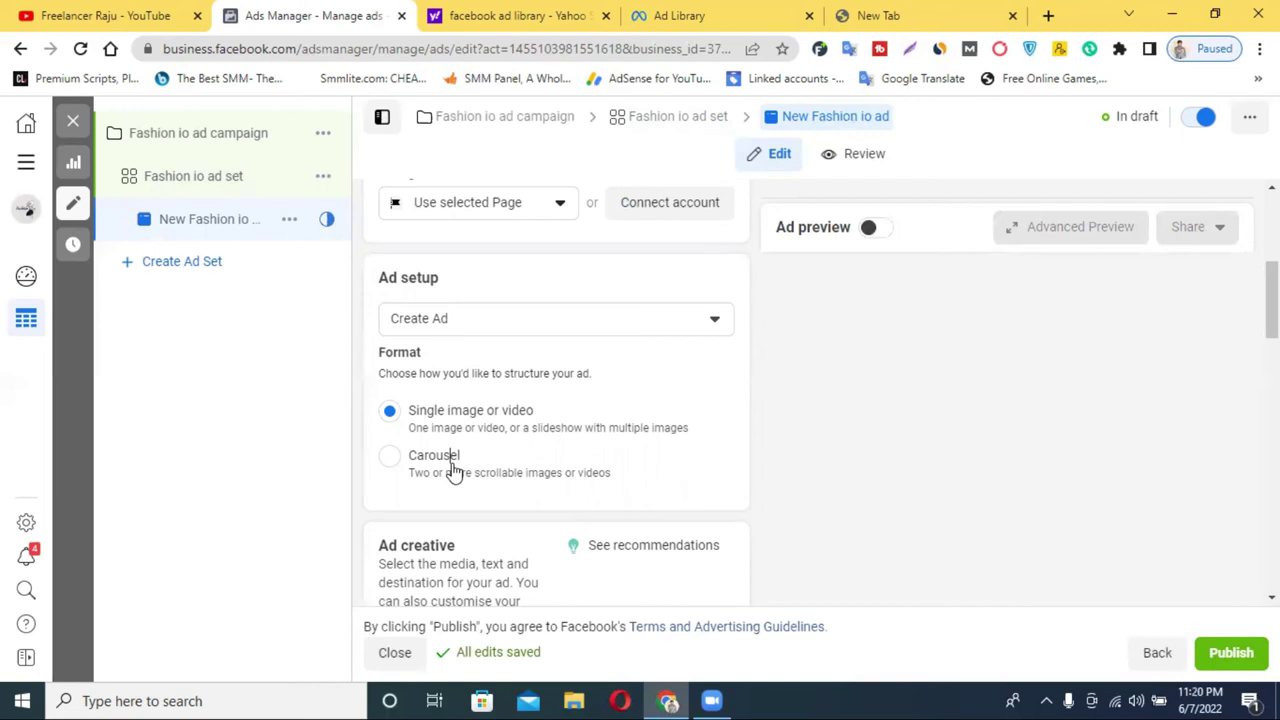
left_click(453, 466)
scroll(563, 460, "down", 4)
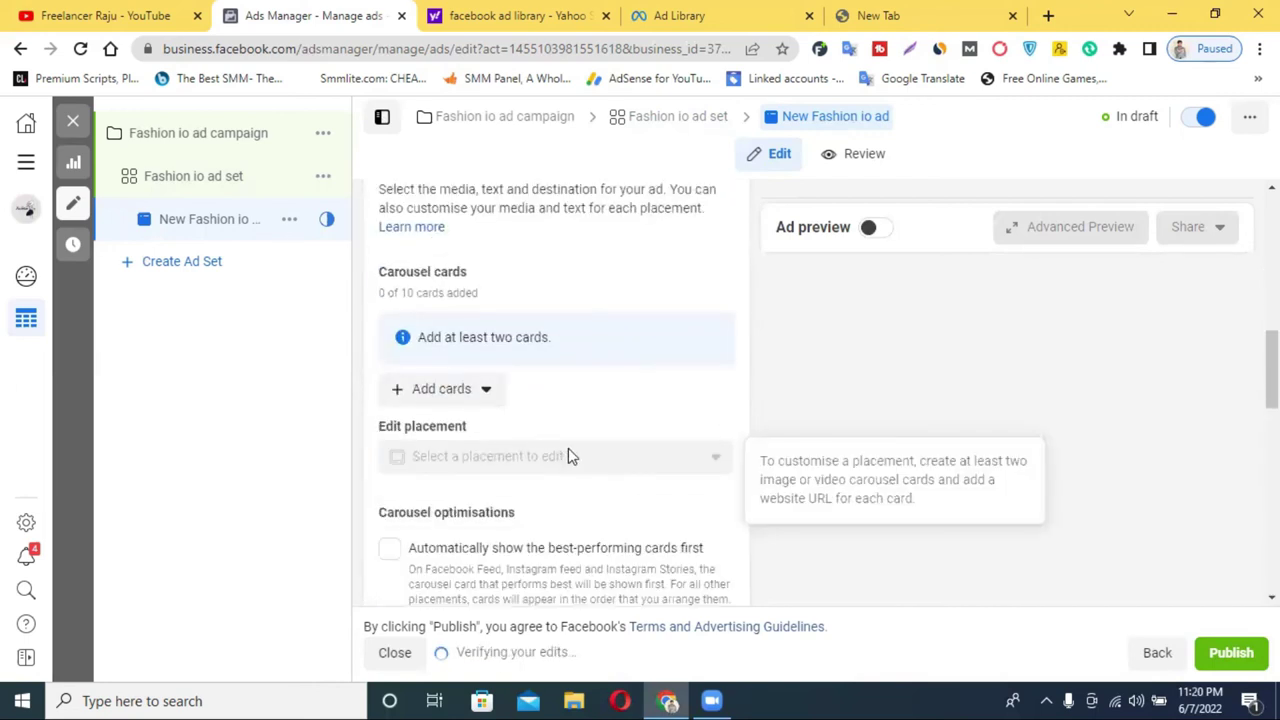
scroll(568, 456, "down", 5)
- Switch to the Meta Ad Library and browse the fashion ads for a carousel example
left_click(730, 10)
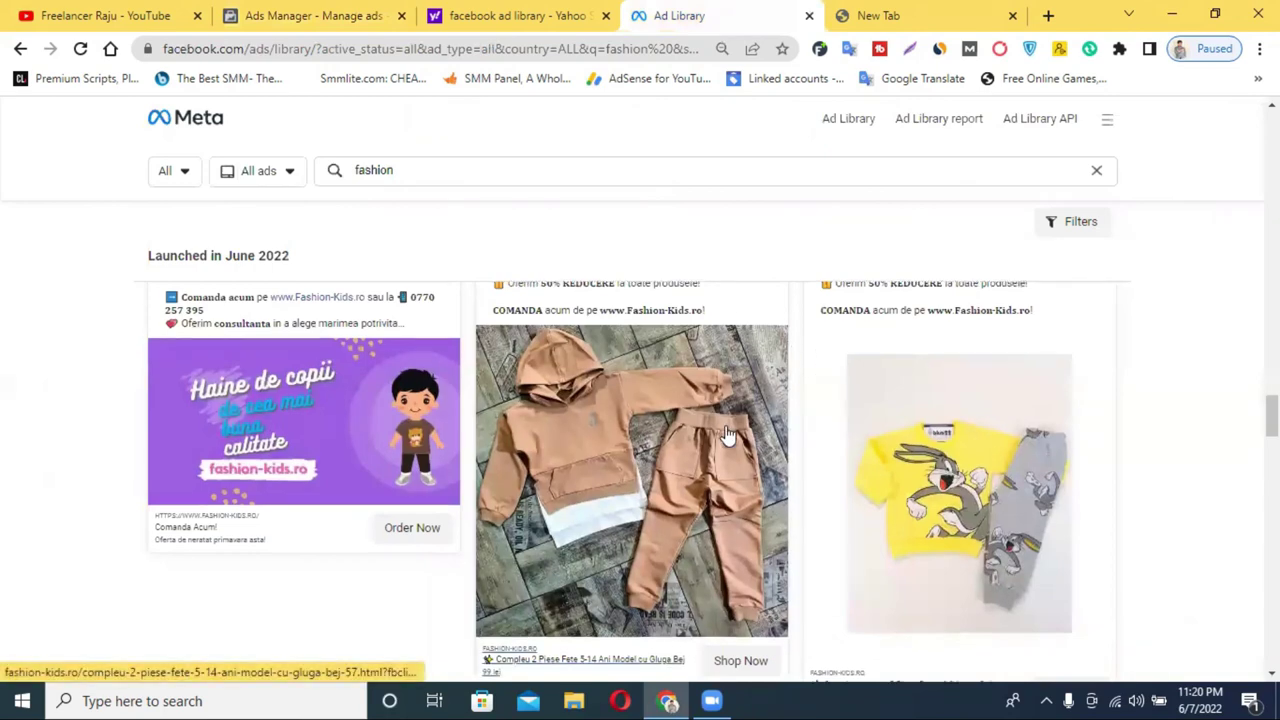
scroll(728, 436, "down", 5)
scroll(728, 436, "down", 3)
scroll(728, 436, "up", 2)
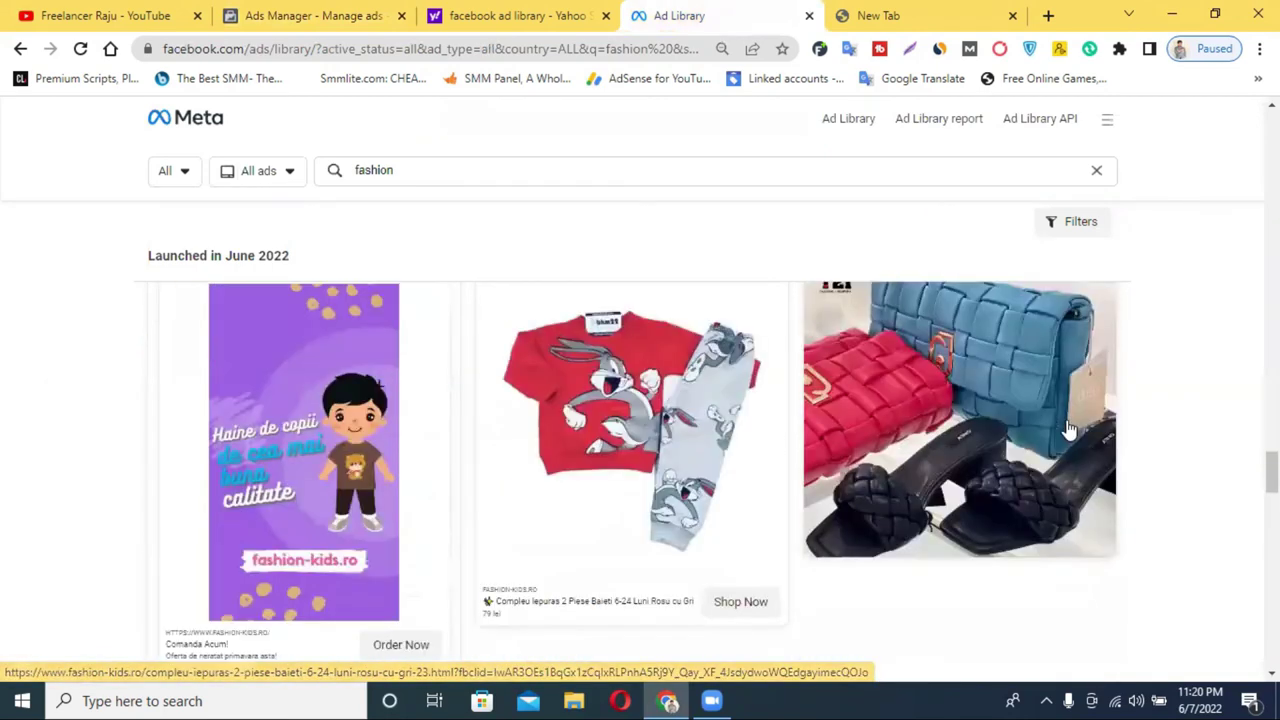
scroll(840, 418, "down", 6)
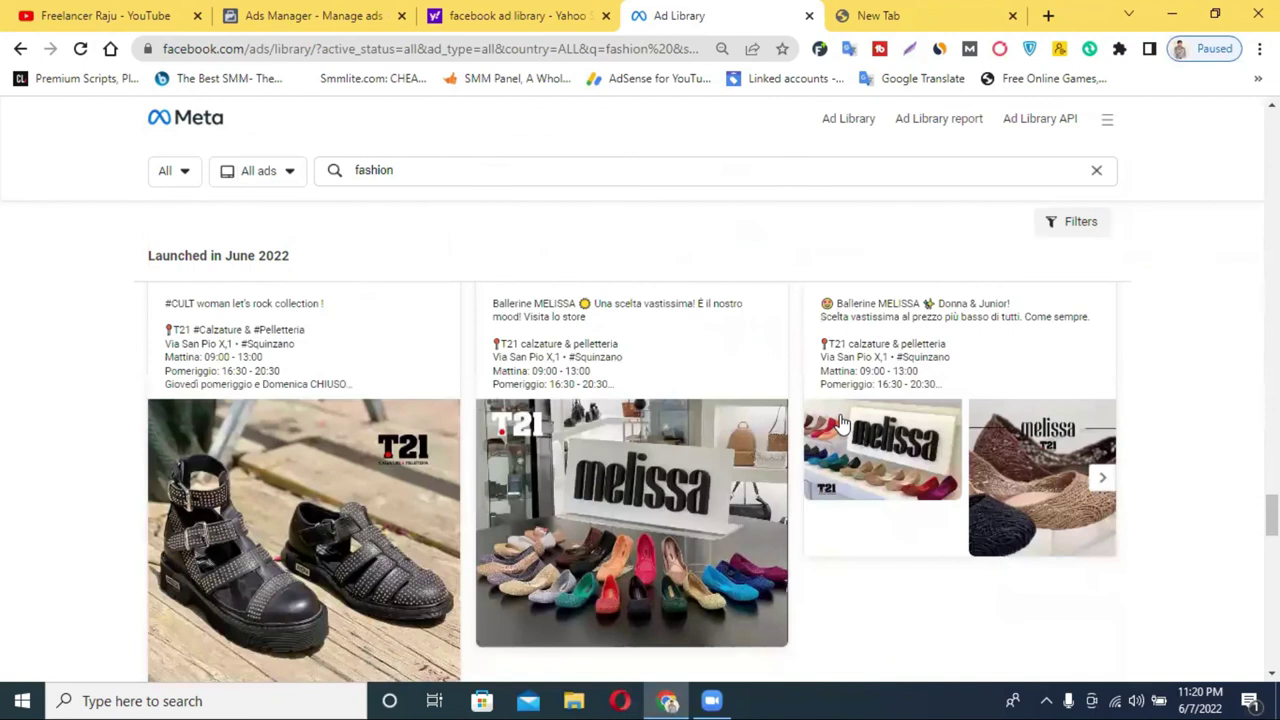
scroll(1103, 425, "up", 1)
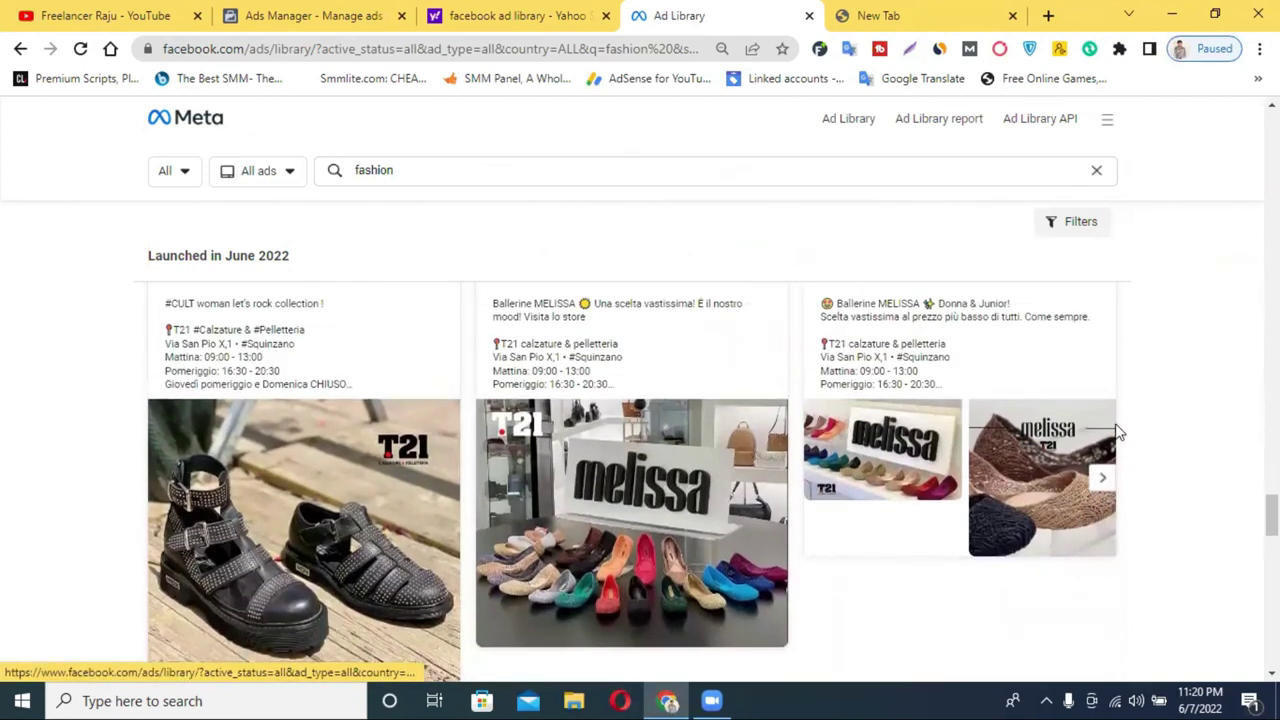
- Leaf through the images of the Melissa Donna & Junior carousel ad
left_click(1103, 484)
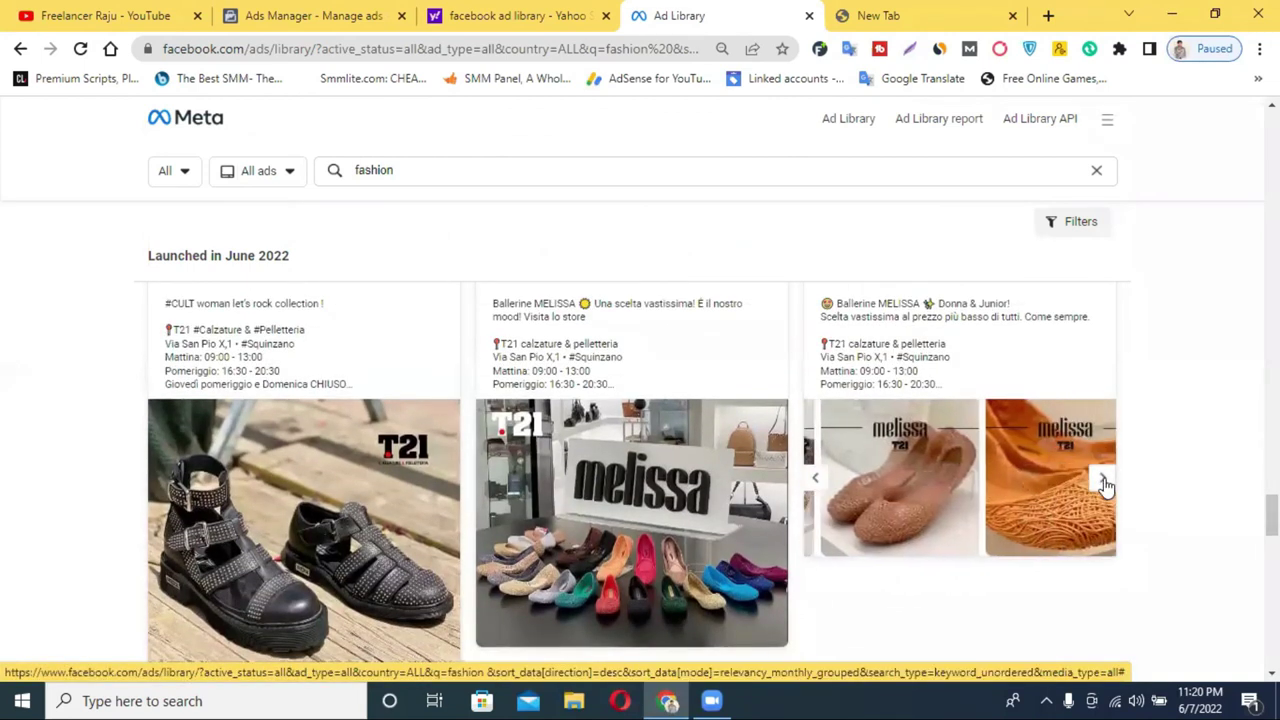
left_click(1103, 484)
left_click(1103, 484)
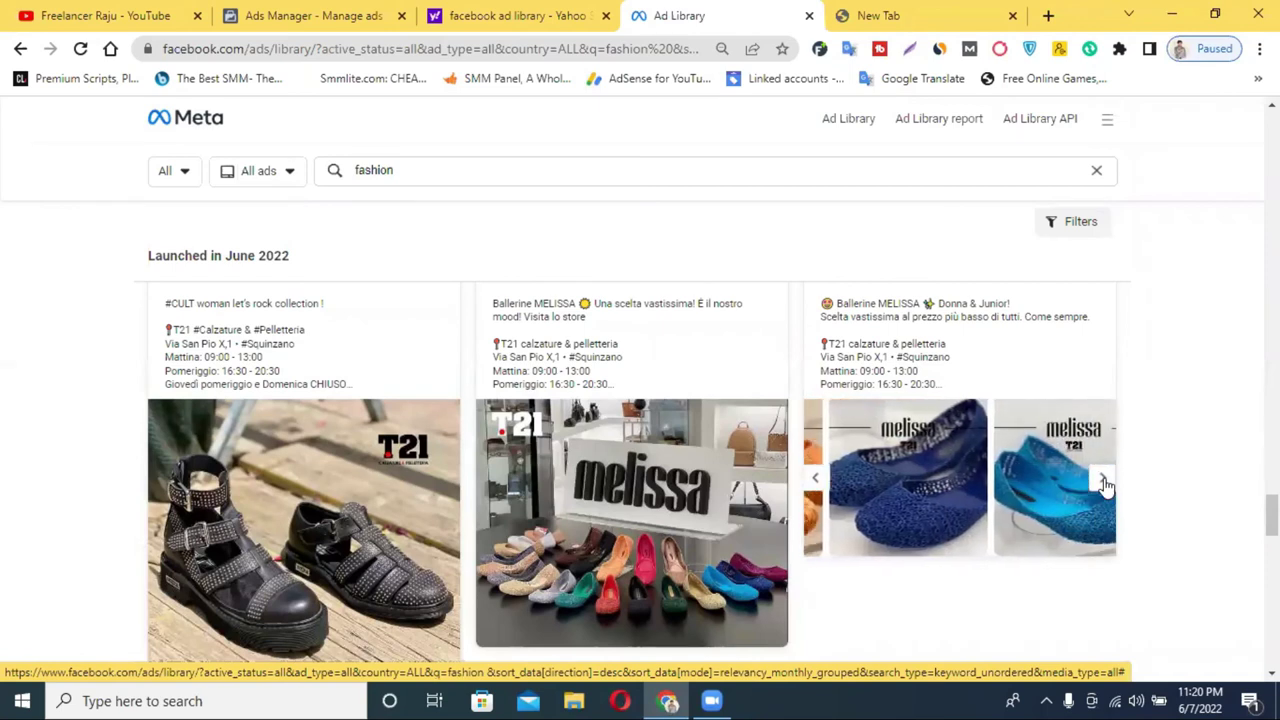
left_click(1103, 484)
left_click(1103, 484)
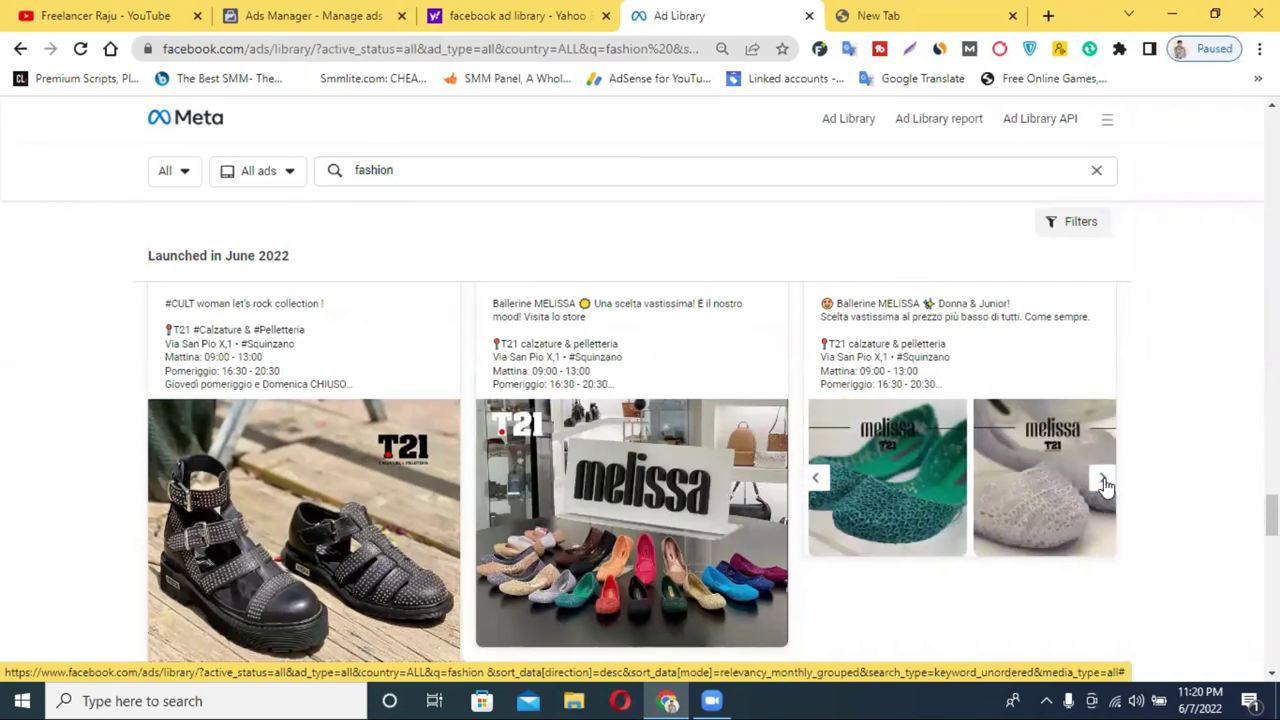
left_click(1103, 484)
left_click(1103, 484)
left_click(1103, 484)
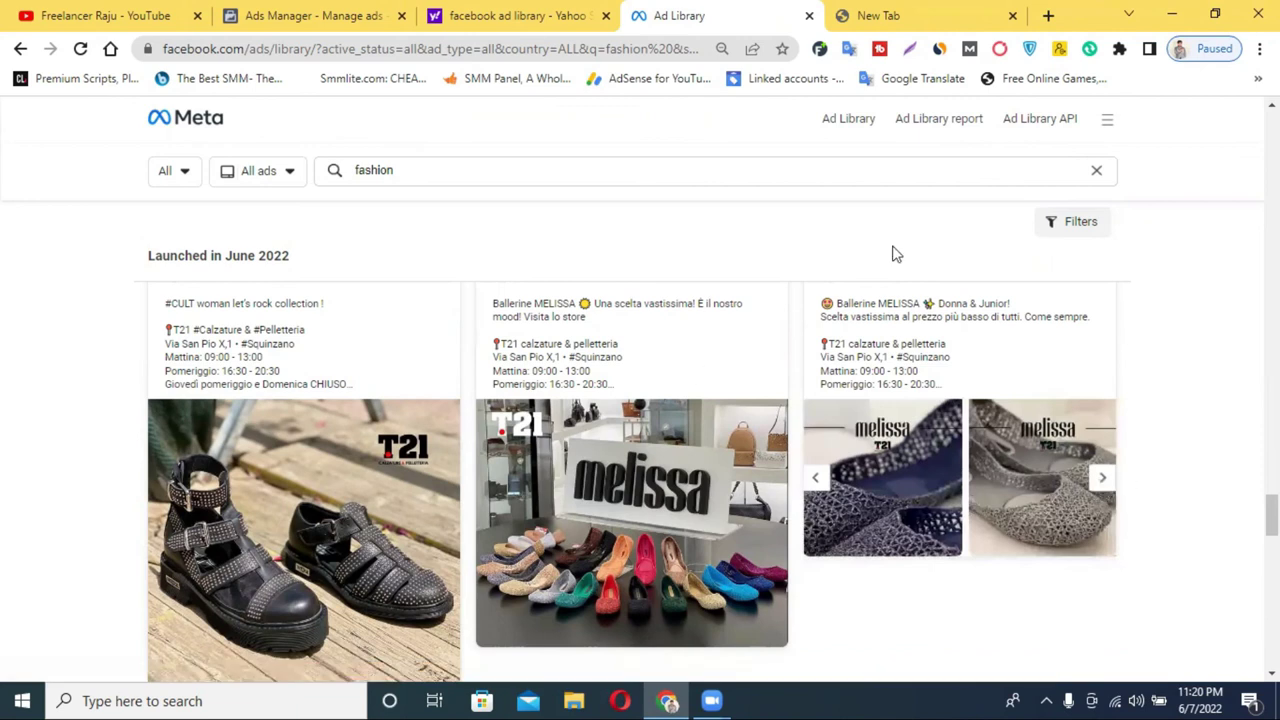
- Return to Ads Manager and examine the message template section and its source options for the ad
left_click(457, 14)
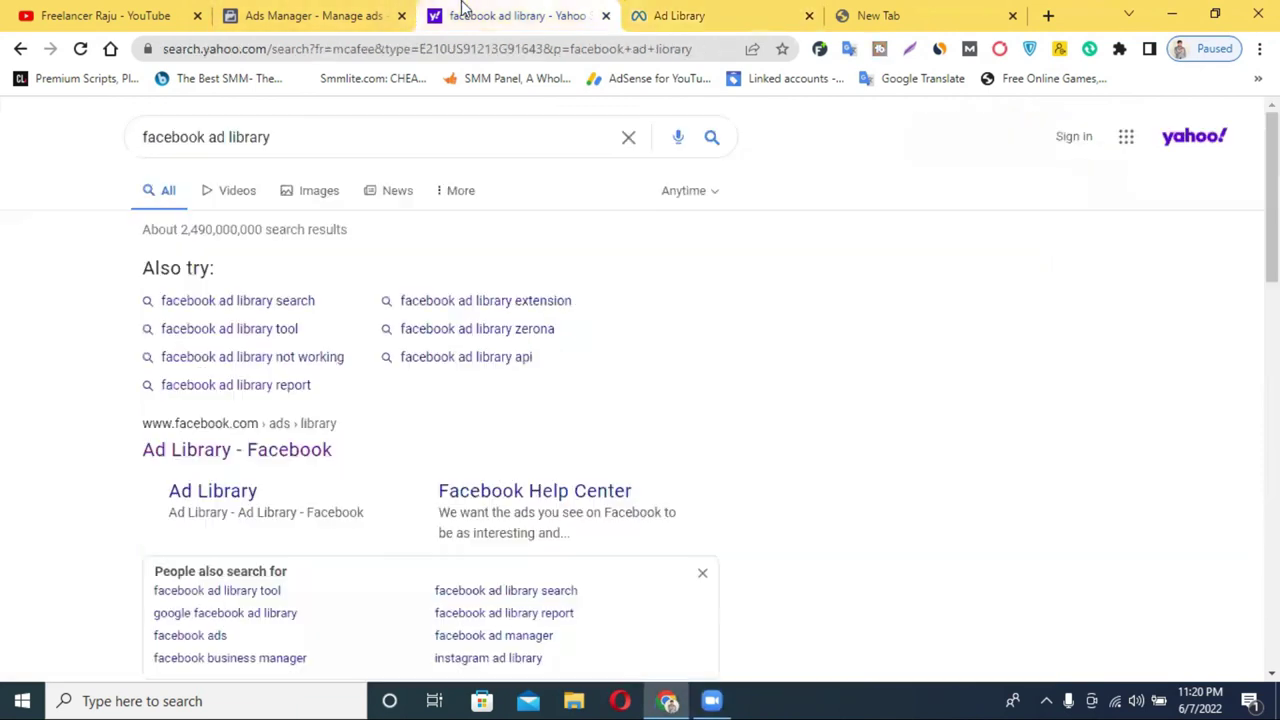
left_click(309, 12)
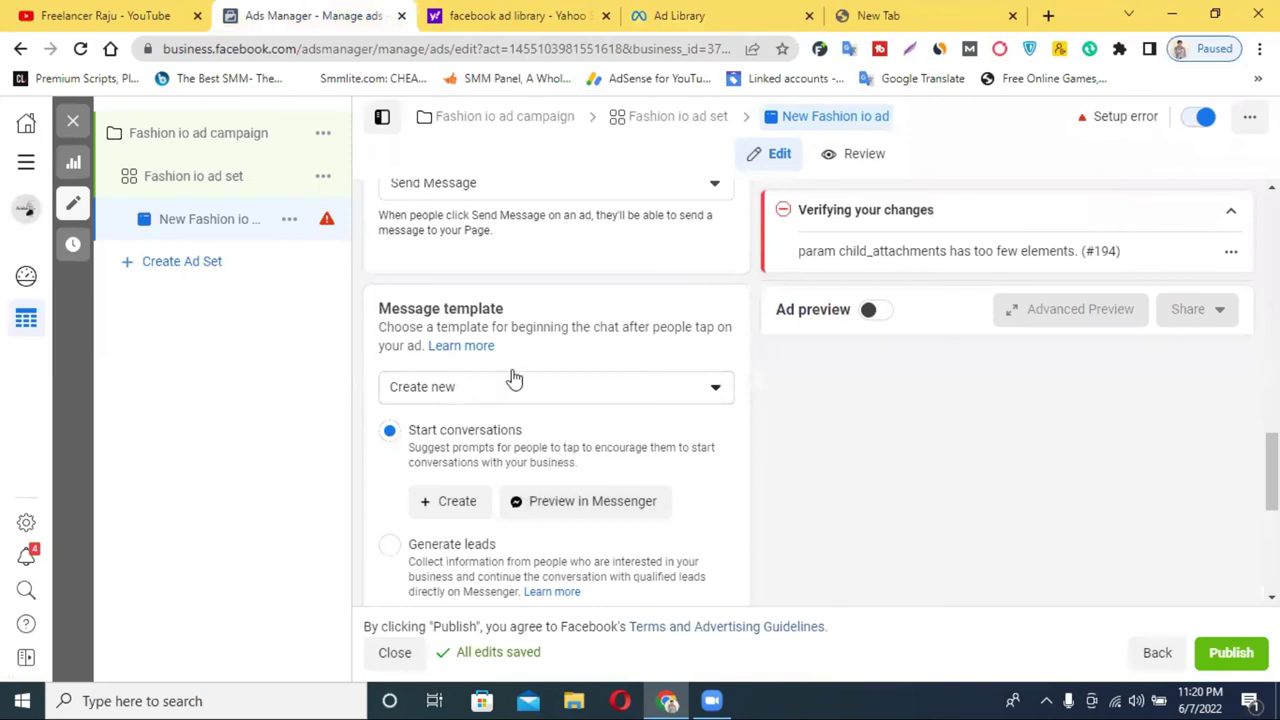
scroll(528, 392, "down", 1)
scroll(531, 395, "down", 2)
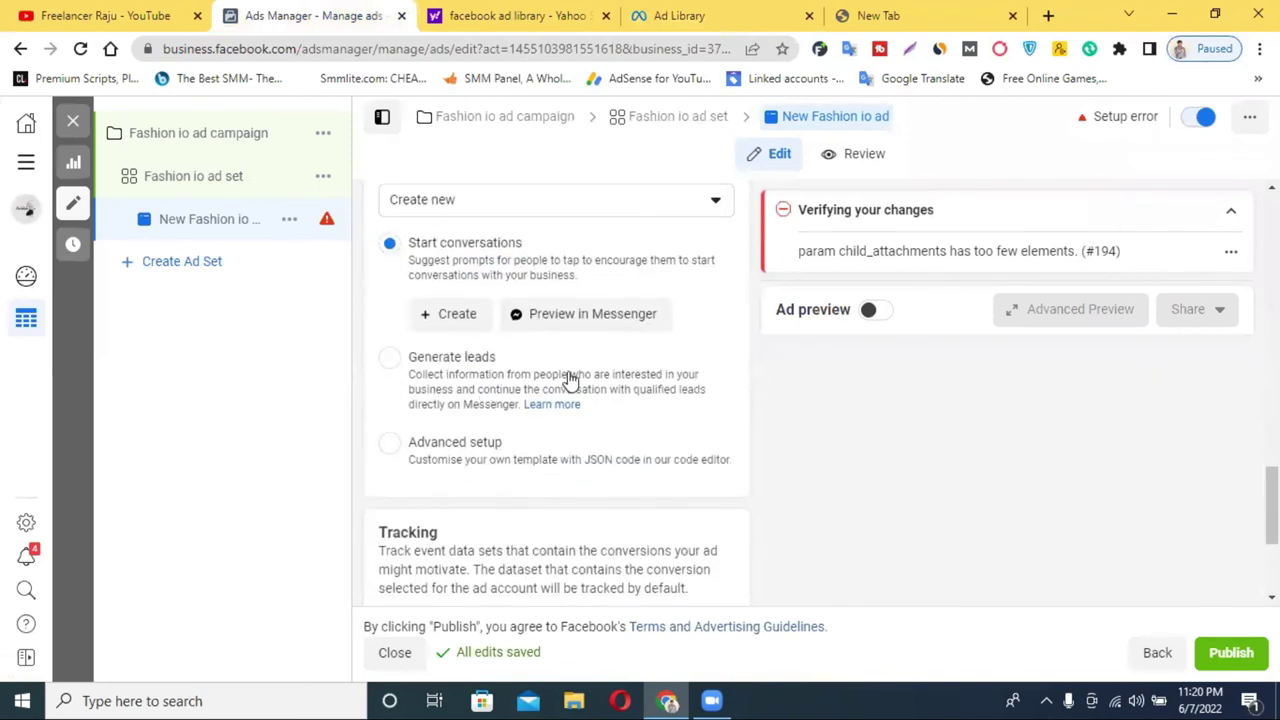
scroll(447, 425, "up", 4)
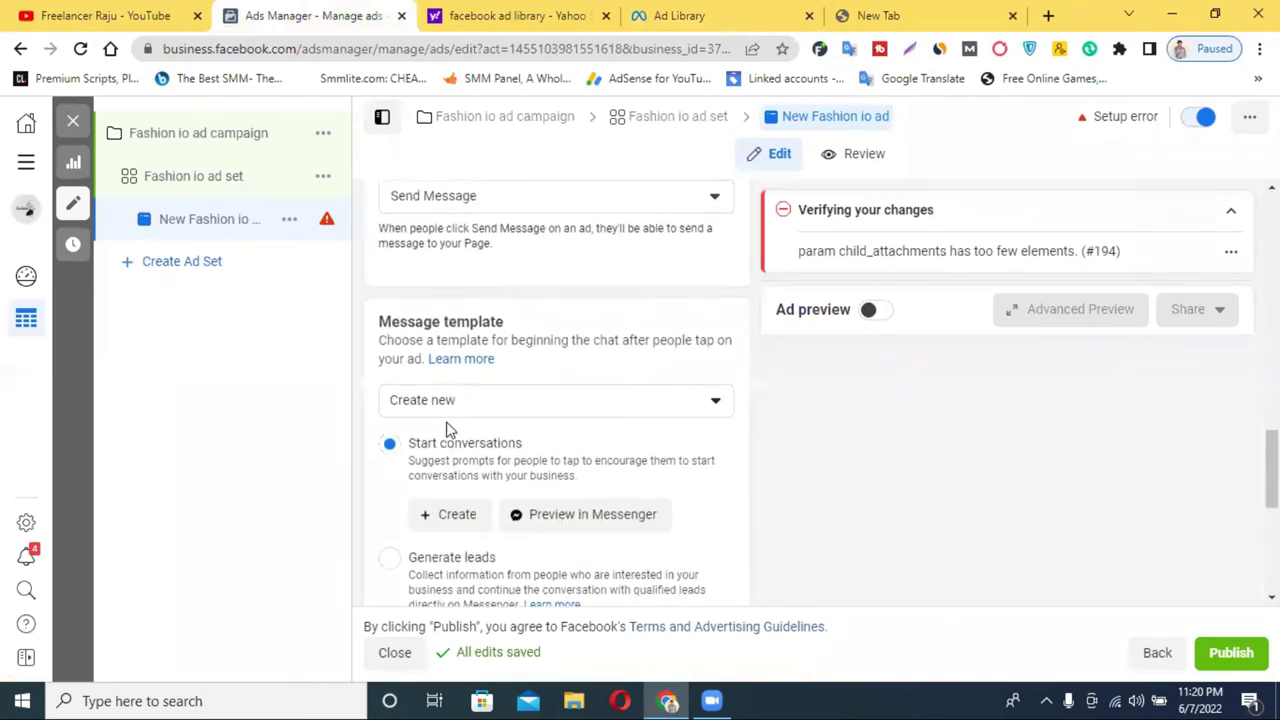
scroll(447, 425, "down", 2)
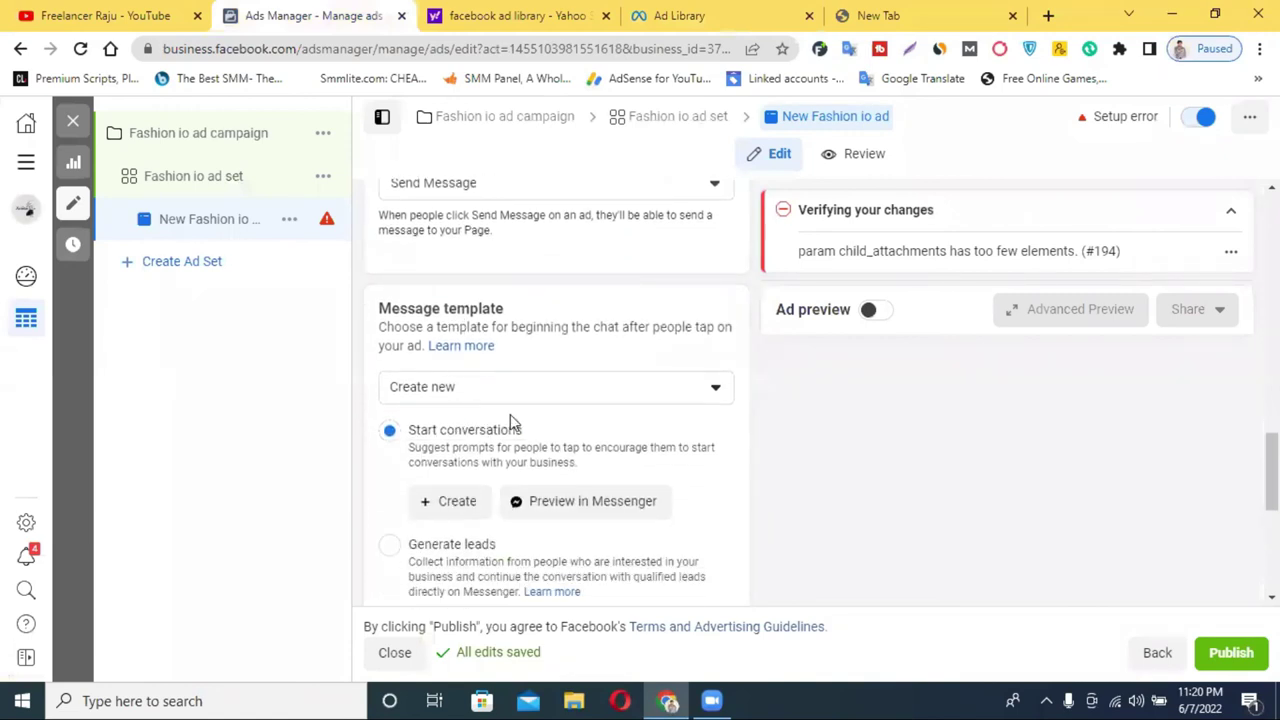
left_click(462, 392)
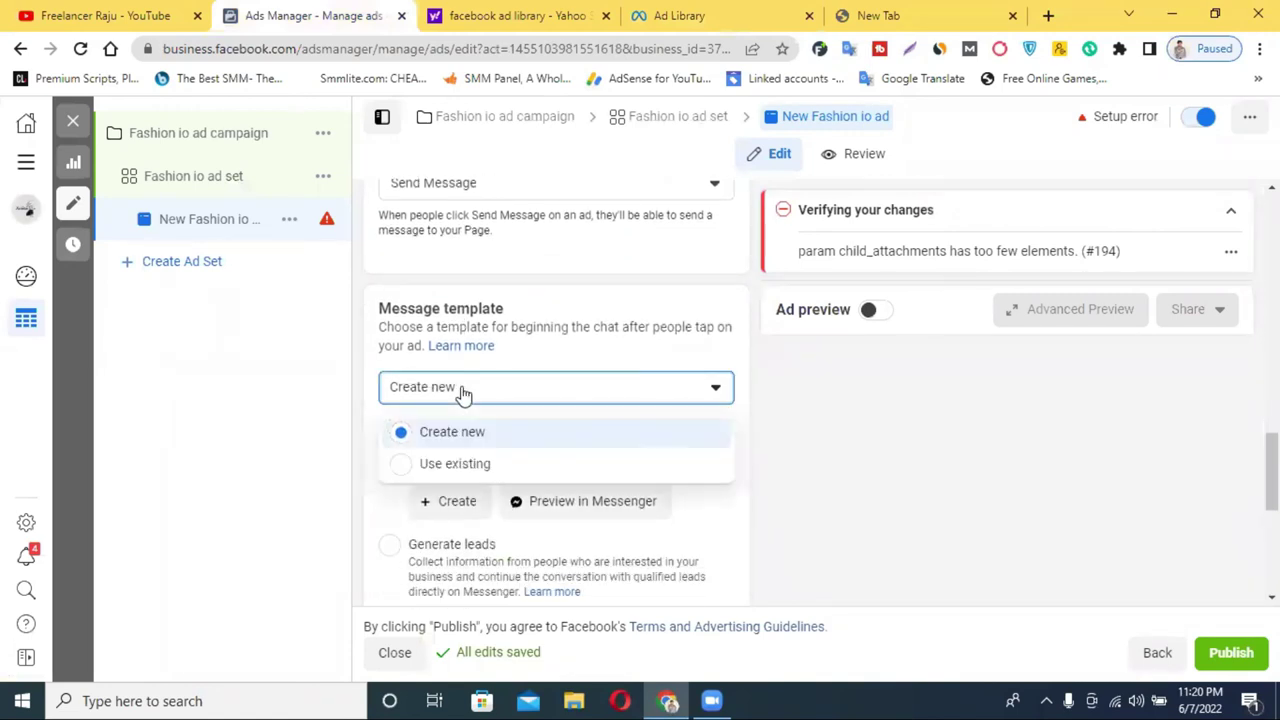
left_click(870, 462)
- Add an image card to the carousel using the 1500 × 1500 clothing collage from the account images
scroll(628, 410, "up", 5)
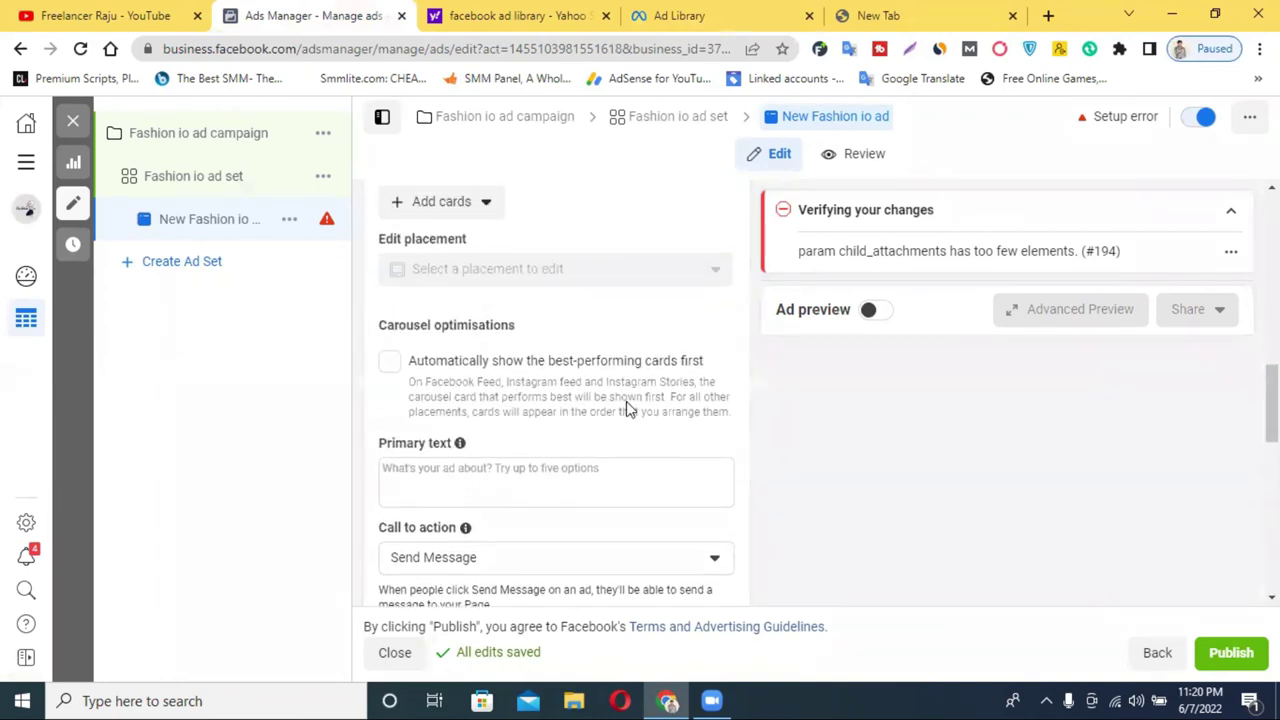
scroll(626, 405, "up", 5)
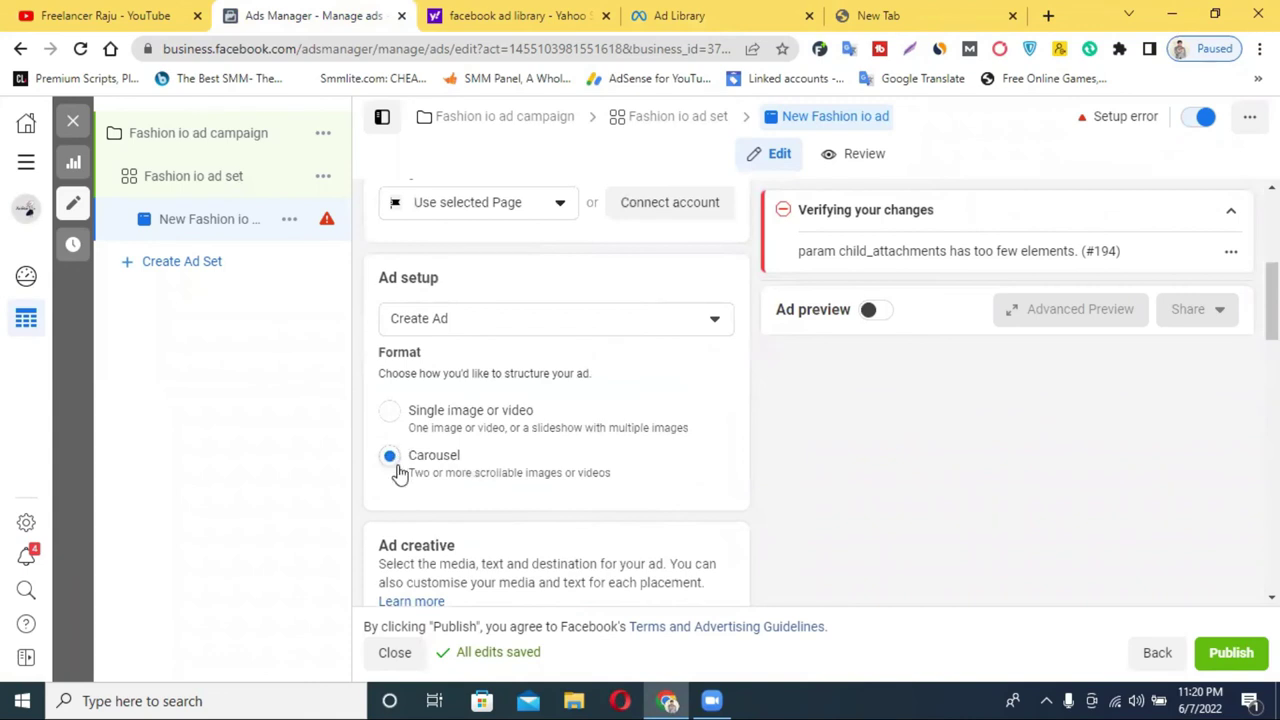
scroll(508, 474, "down", 1)
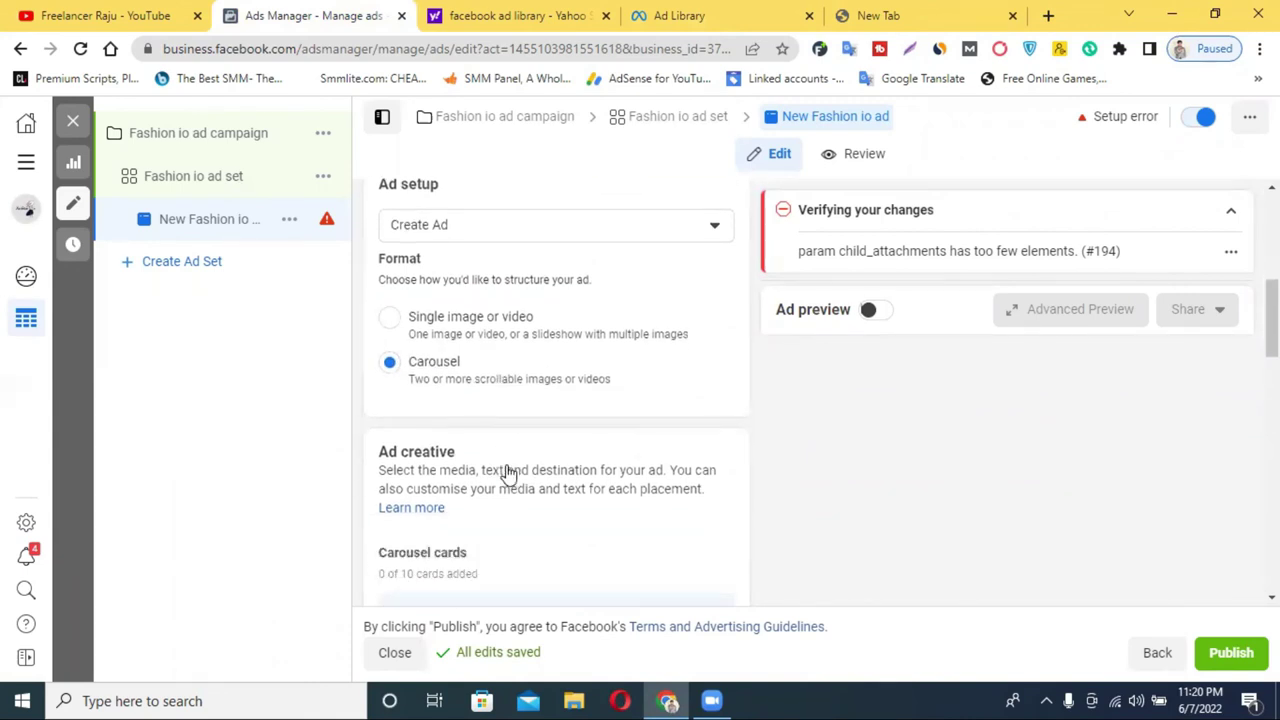
scroll(447, 393, "down", 3)
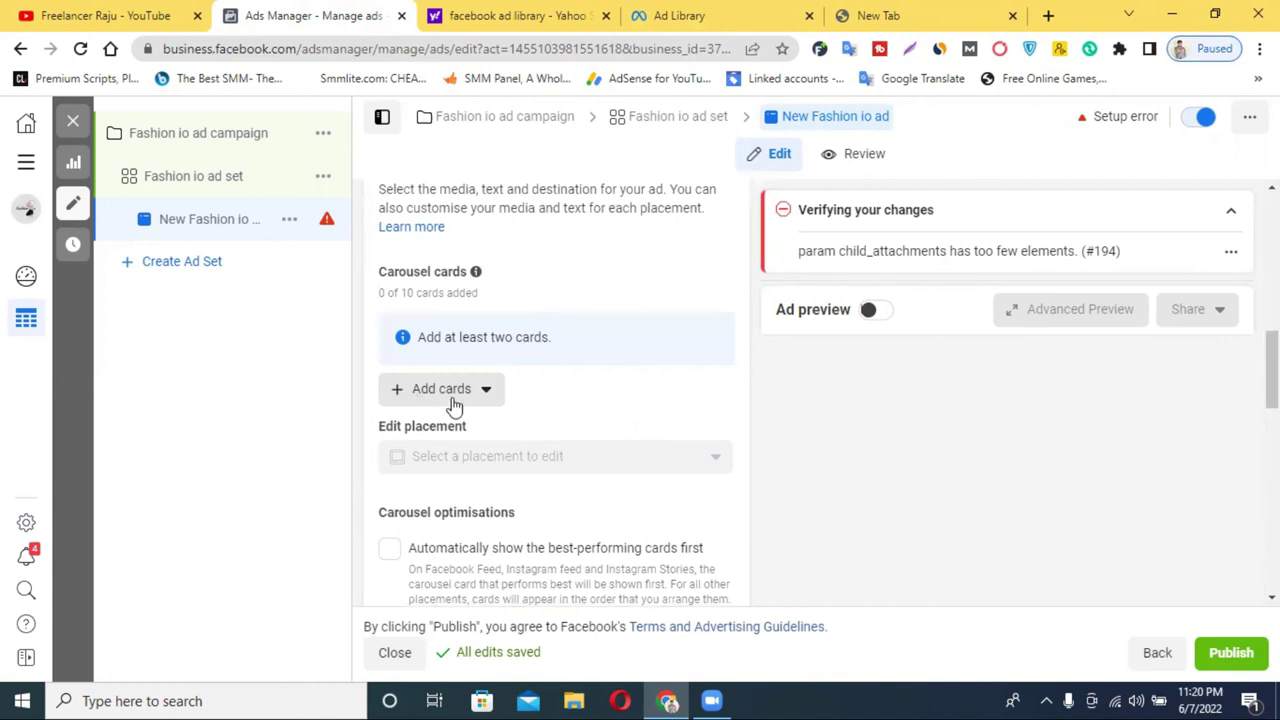
left_click(408, 400)
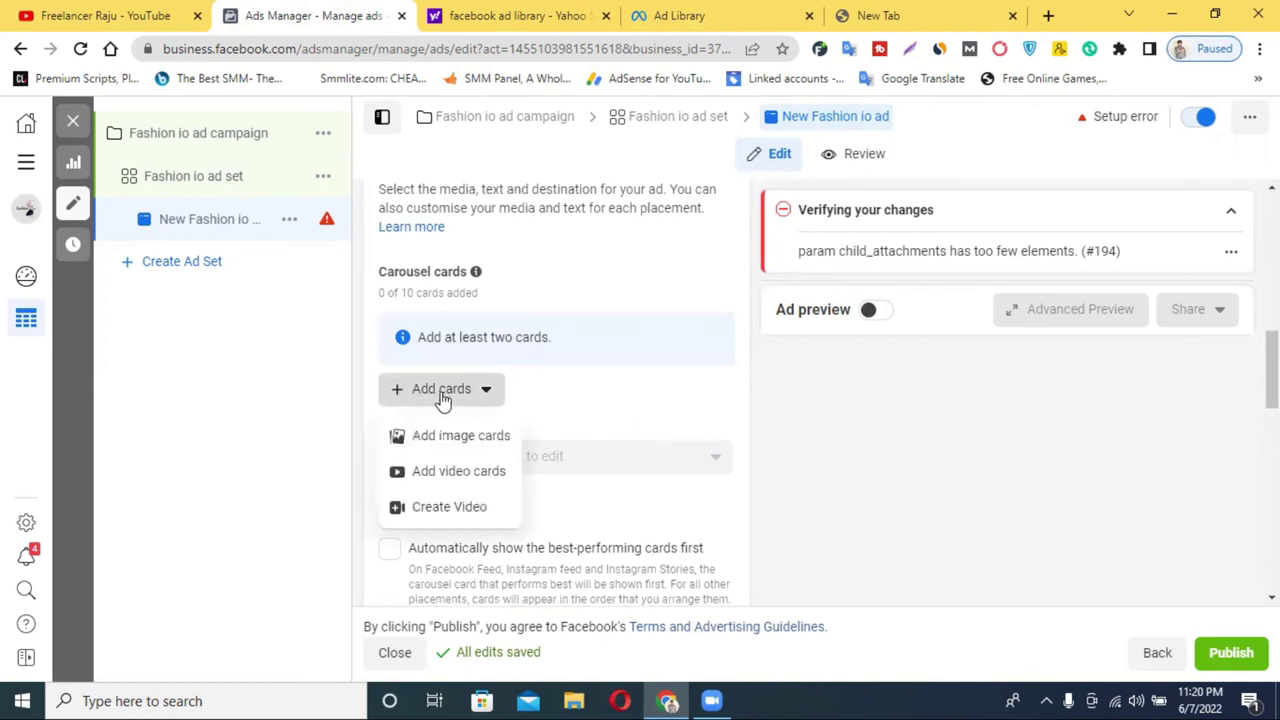
left_click(471, 444)
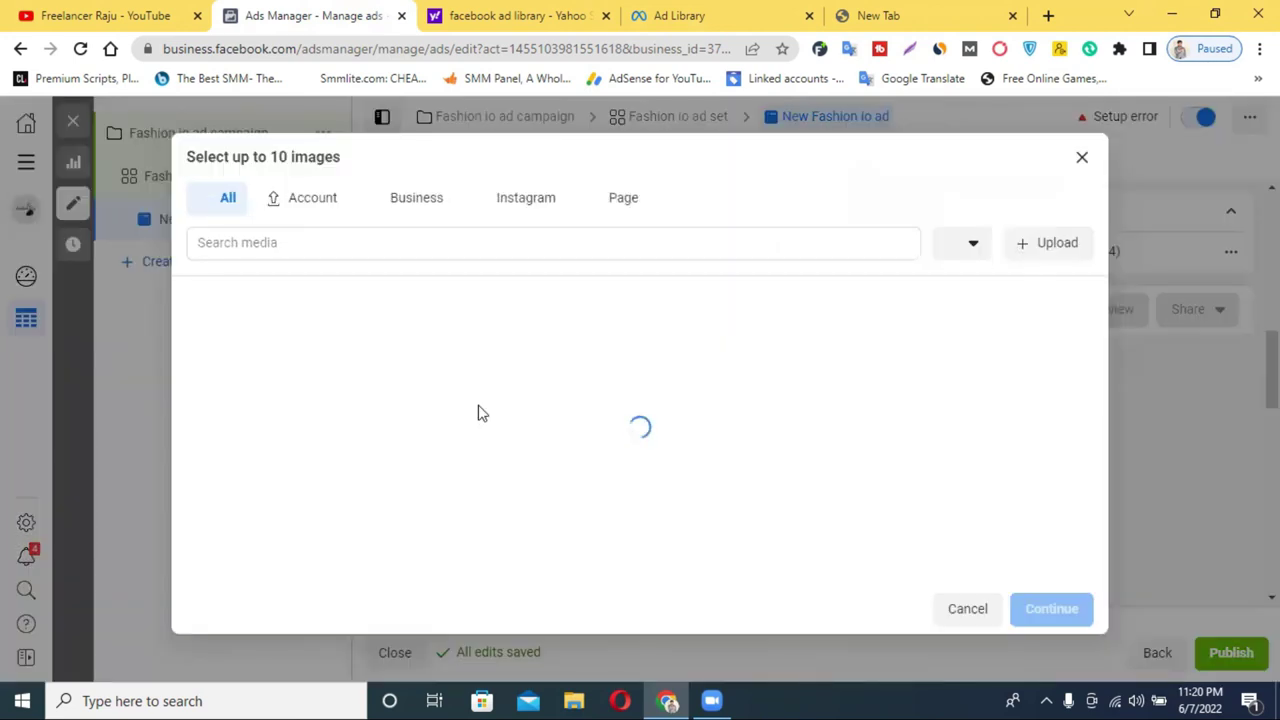
scroll(528, 465, "down", 1)
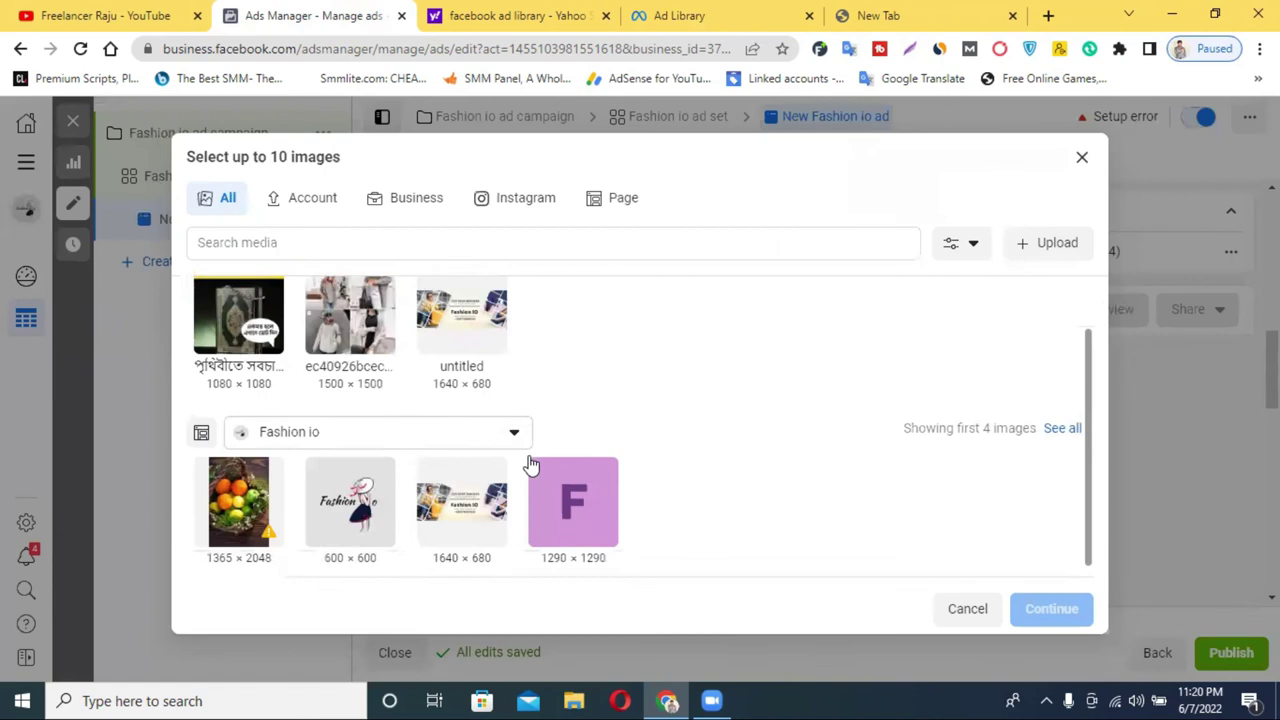
scroll(530, 465, "down", 1)
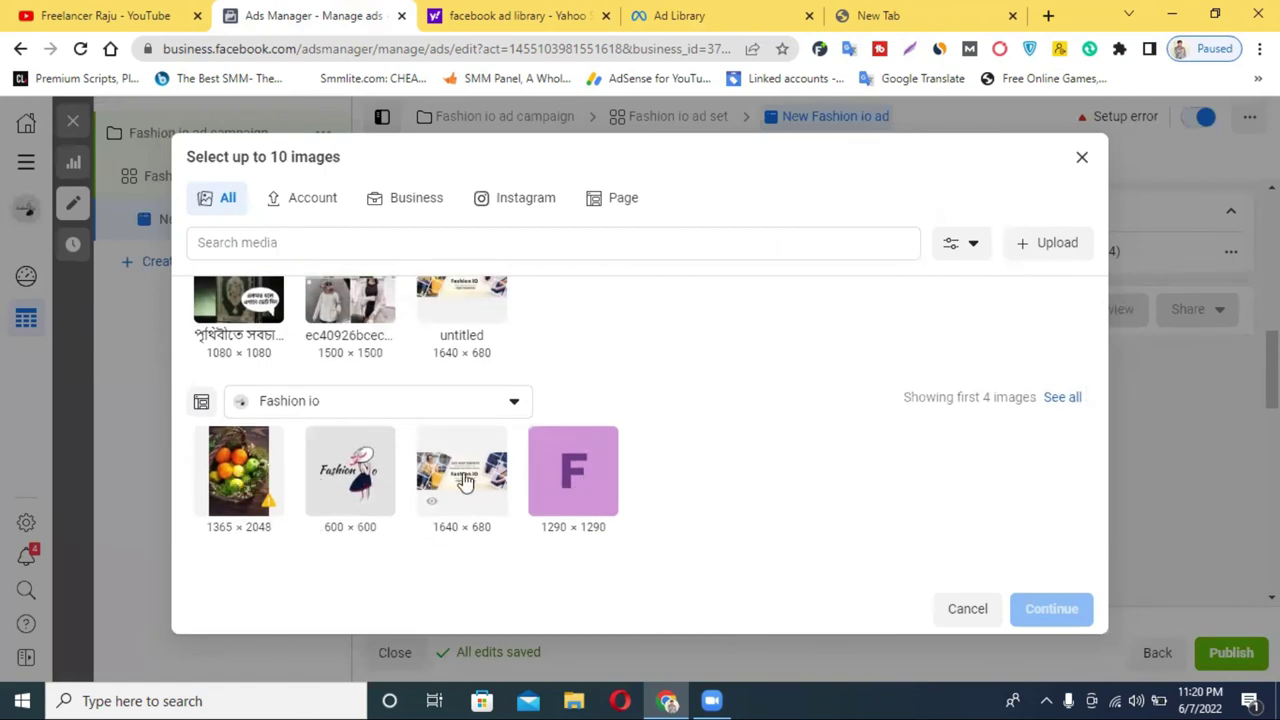
scroll(465, 480, "up", 2)
left_click(350, 397)
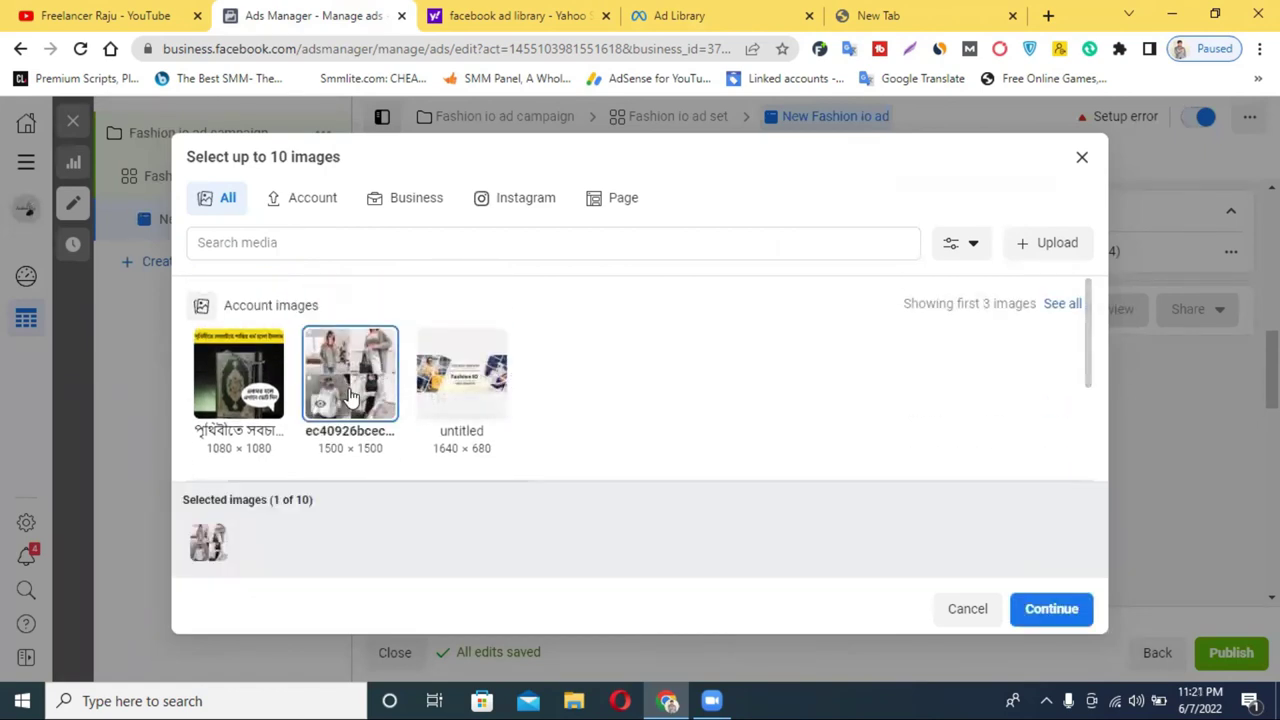
left_click(1051, 609)
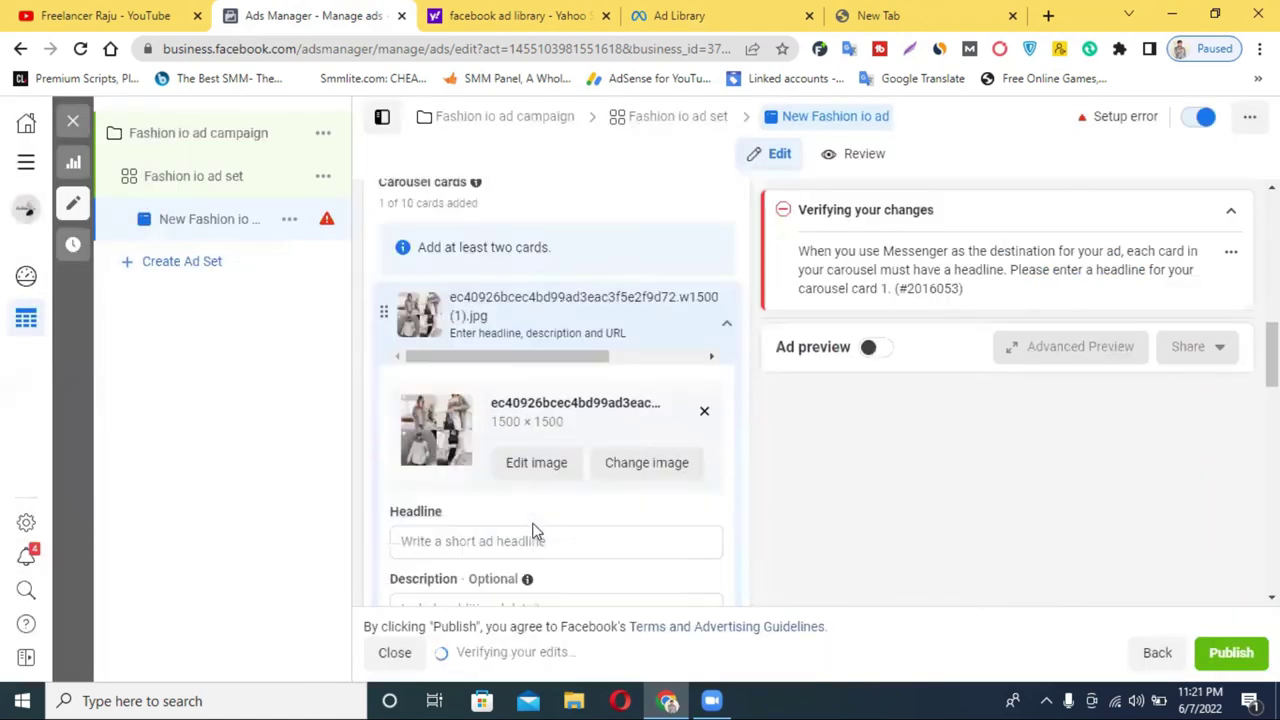
- Change the ad format to Single image or video
scroll(533, 530, "down", 1)
left_click(462, 444)
left_click(482, 508)
scroll(482, 506, "up", 4)
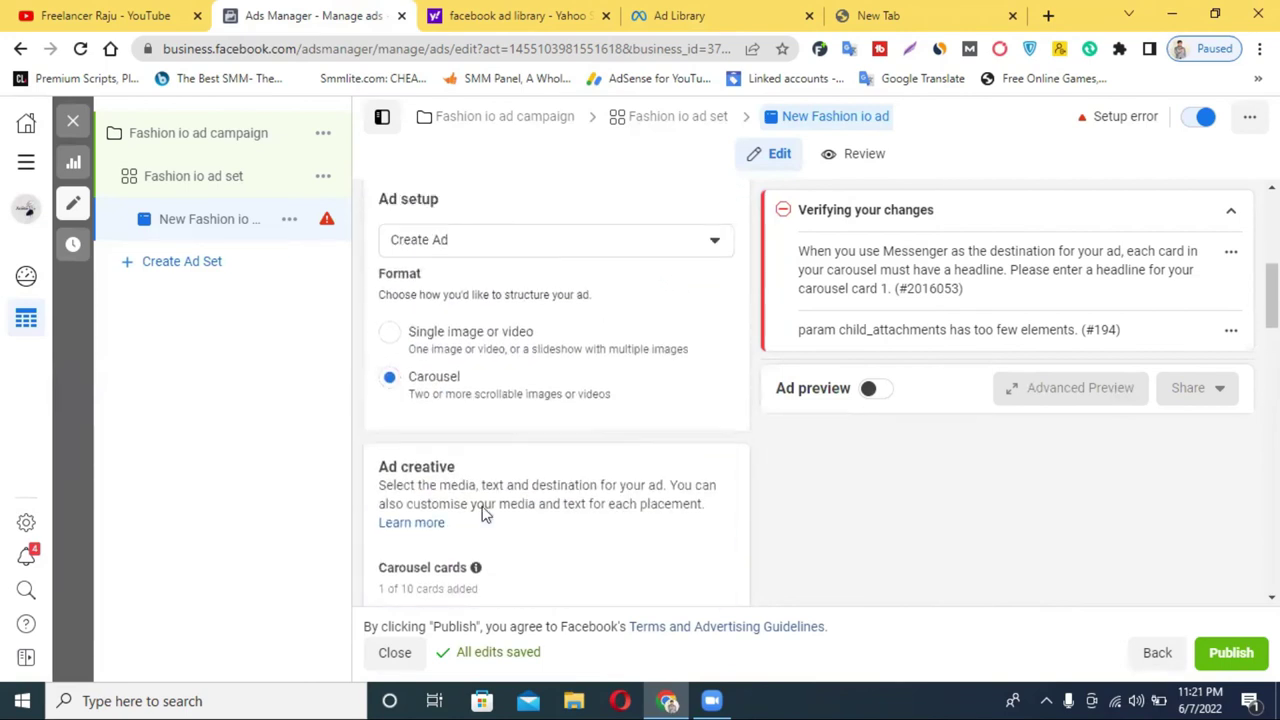
scroll(482, 510, "up", 1)
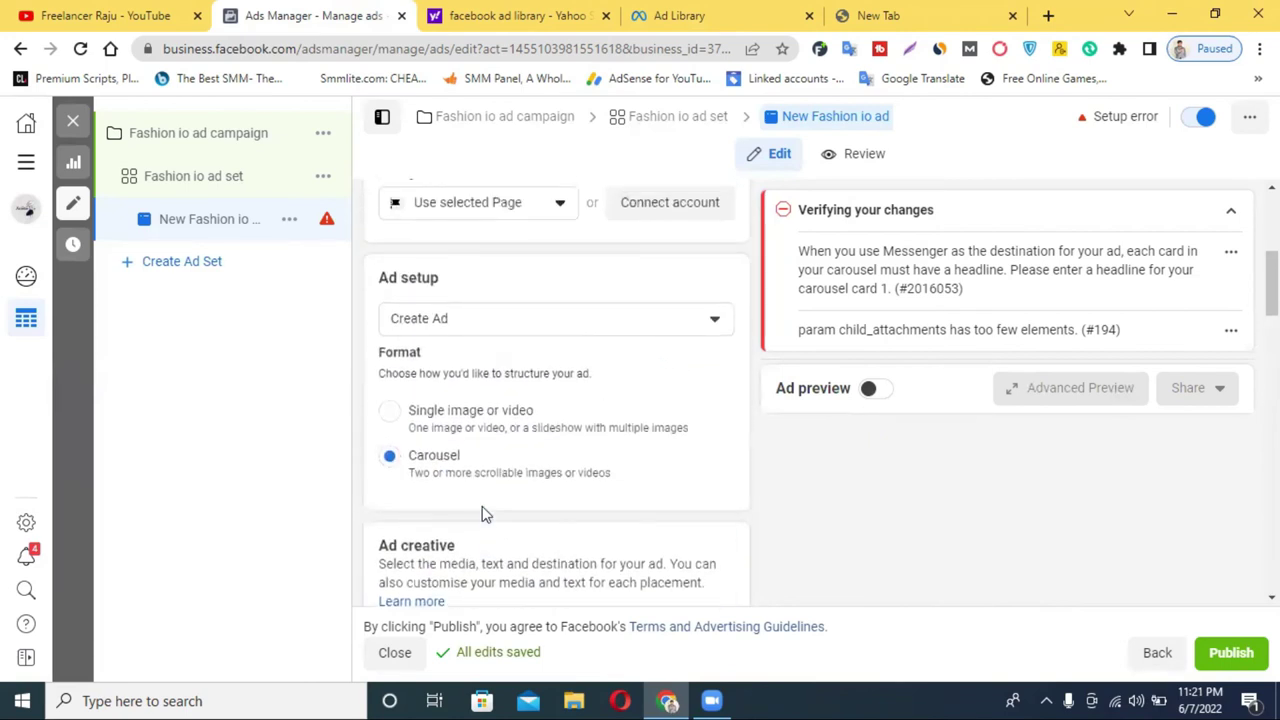
left_click(390, 412)
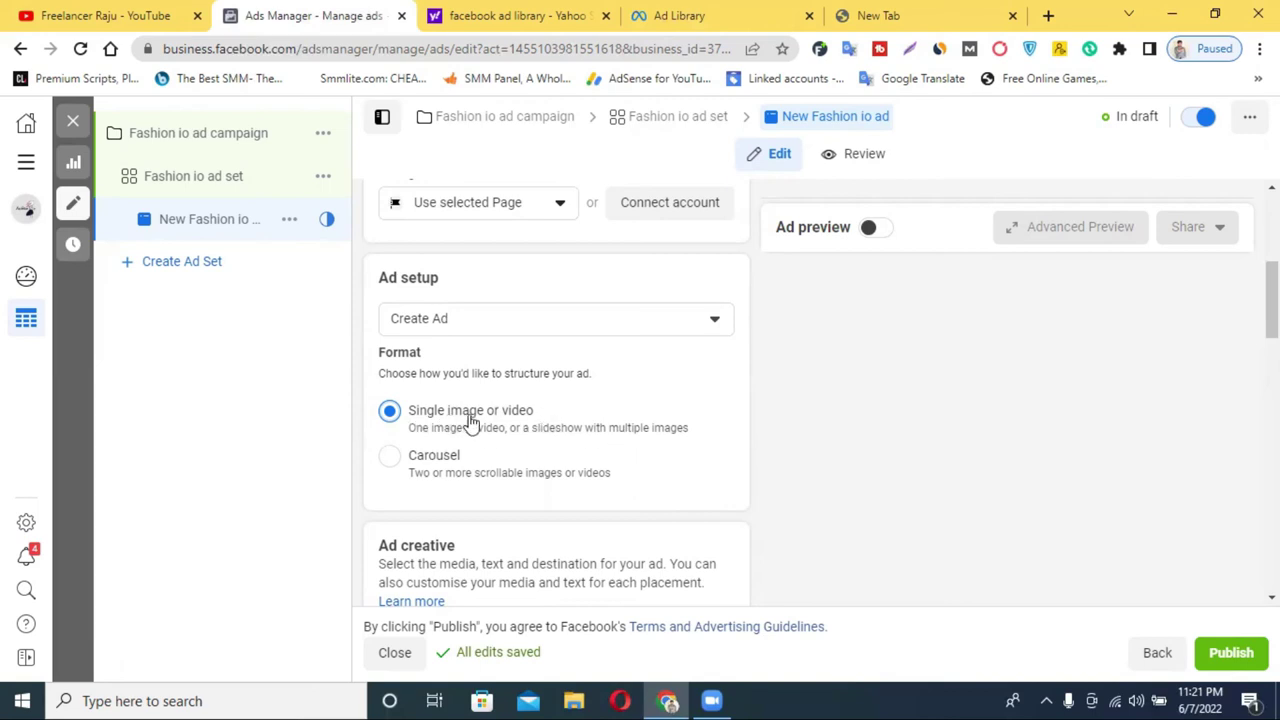
- Choose the 1500 × 1500 clothing collage from the account images as the ad's image
scroll(589, 423, "down", 2)
left_click(449, 493)
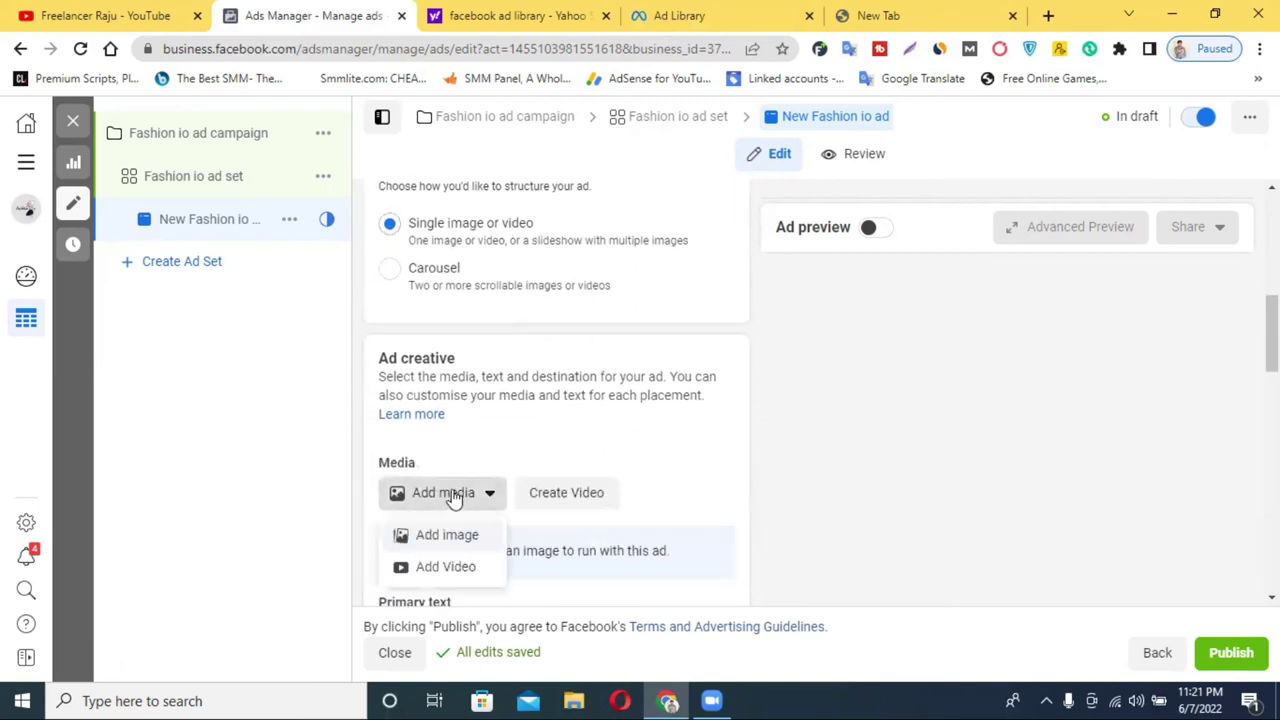
left_click(440, 535)
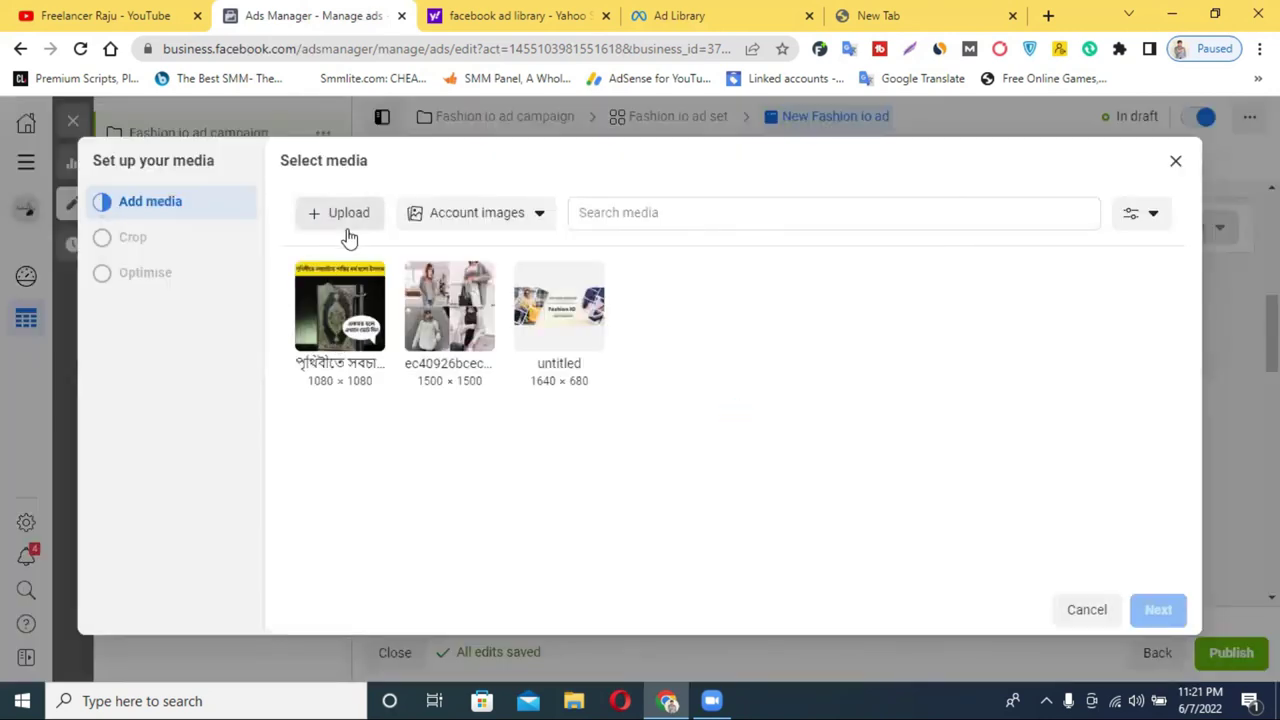
left_click(347, 318)
left_click(449, 306)
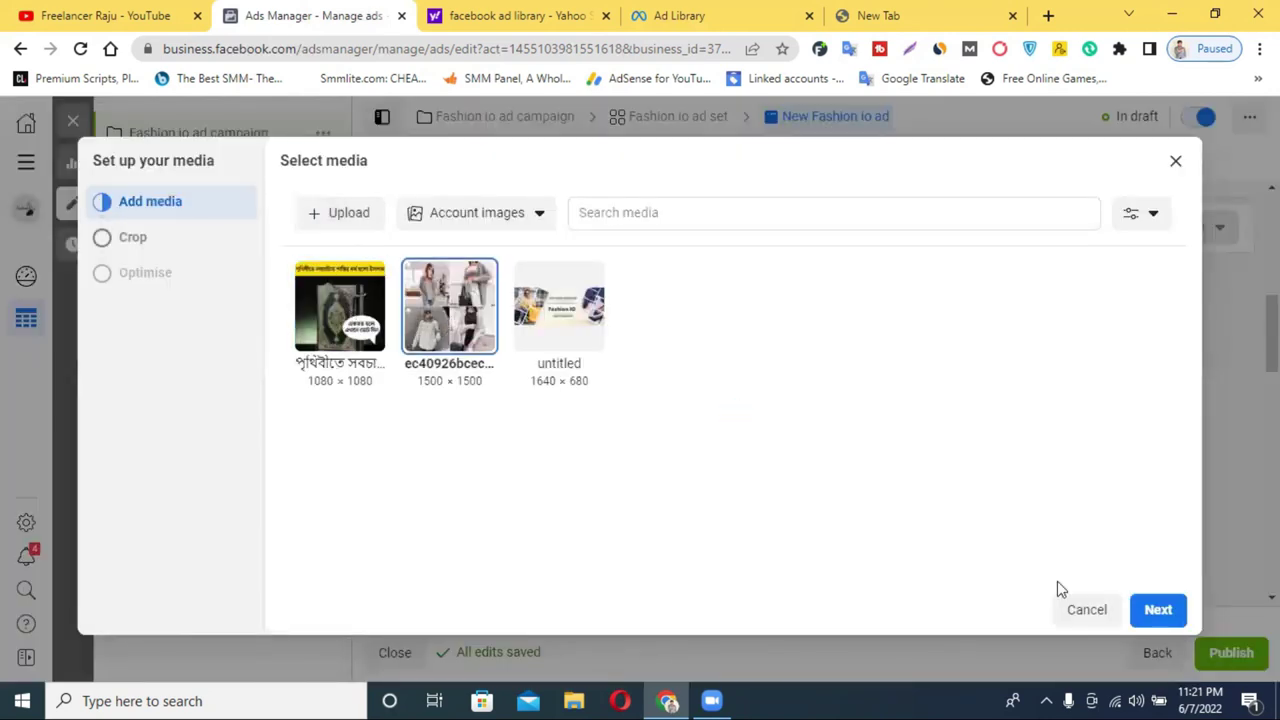
left_click(1140, 616)
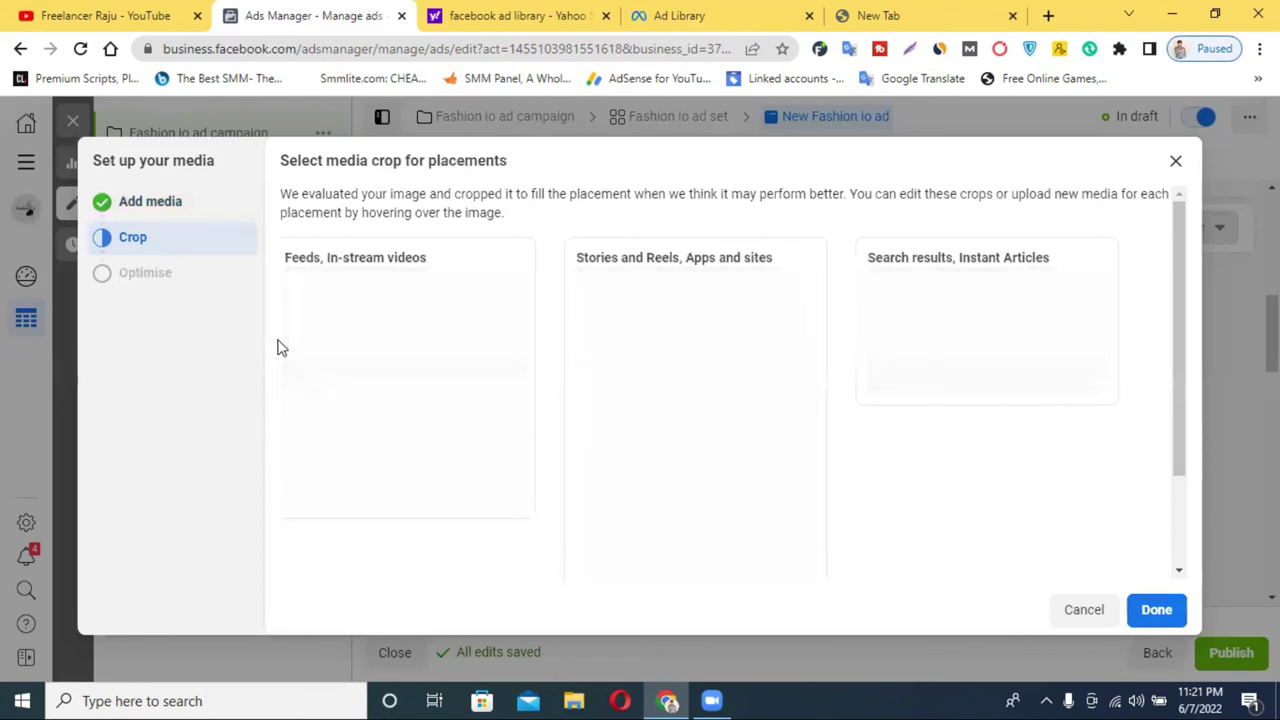
- Review the image crops for all placements and accept them, with Original for feeds and stories and 1.91:1 for search results
mouse_move(640, 418)
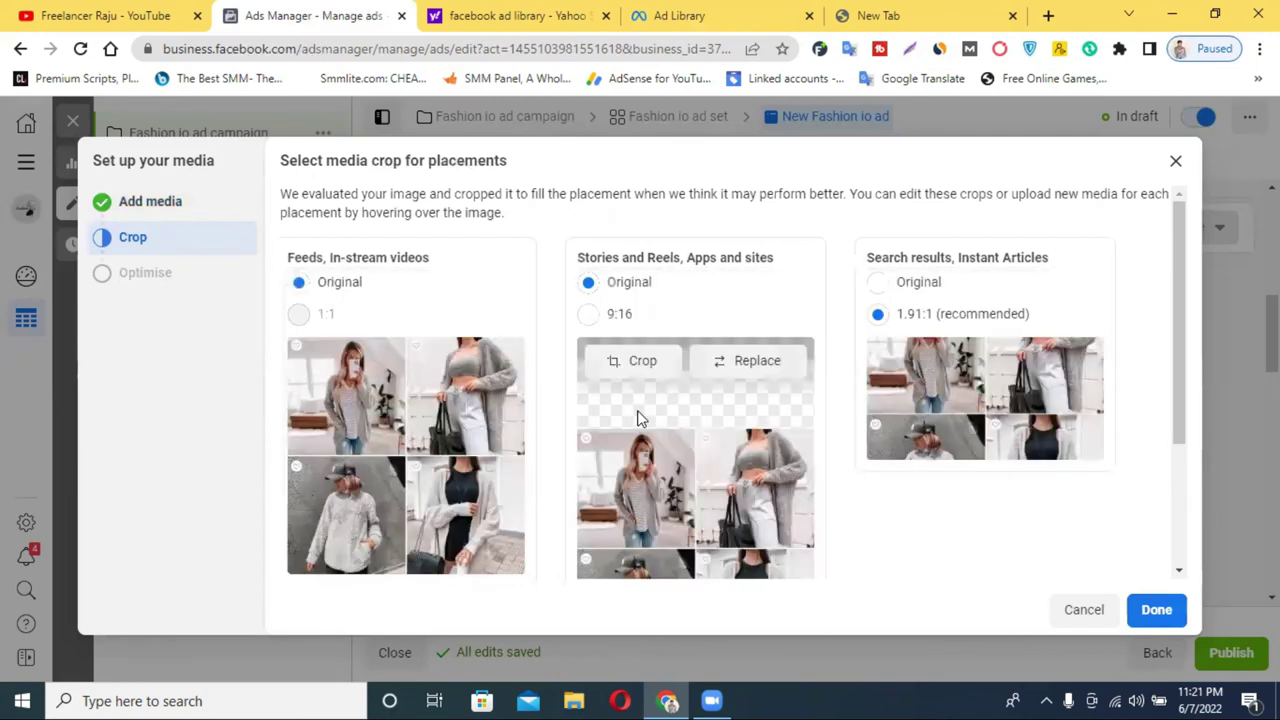
scroll(489, 451, "down", 2)
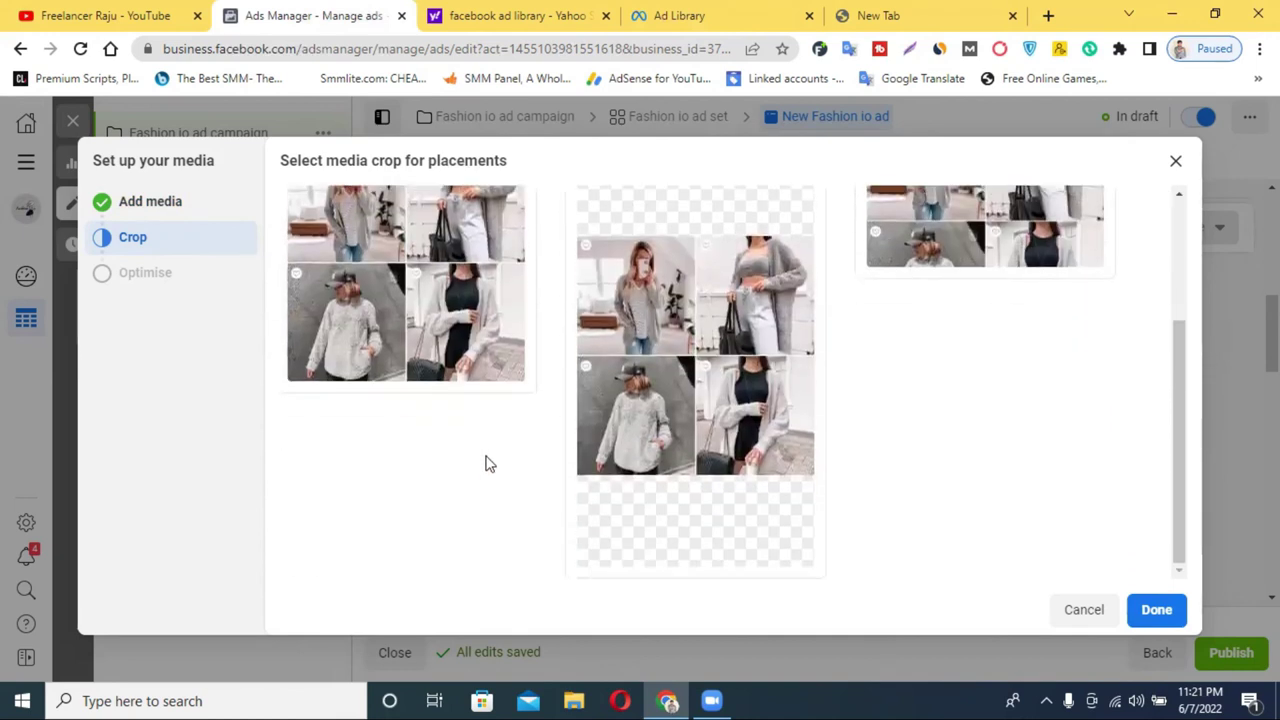
scroll(600, 300, "up", 2)
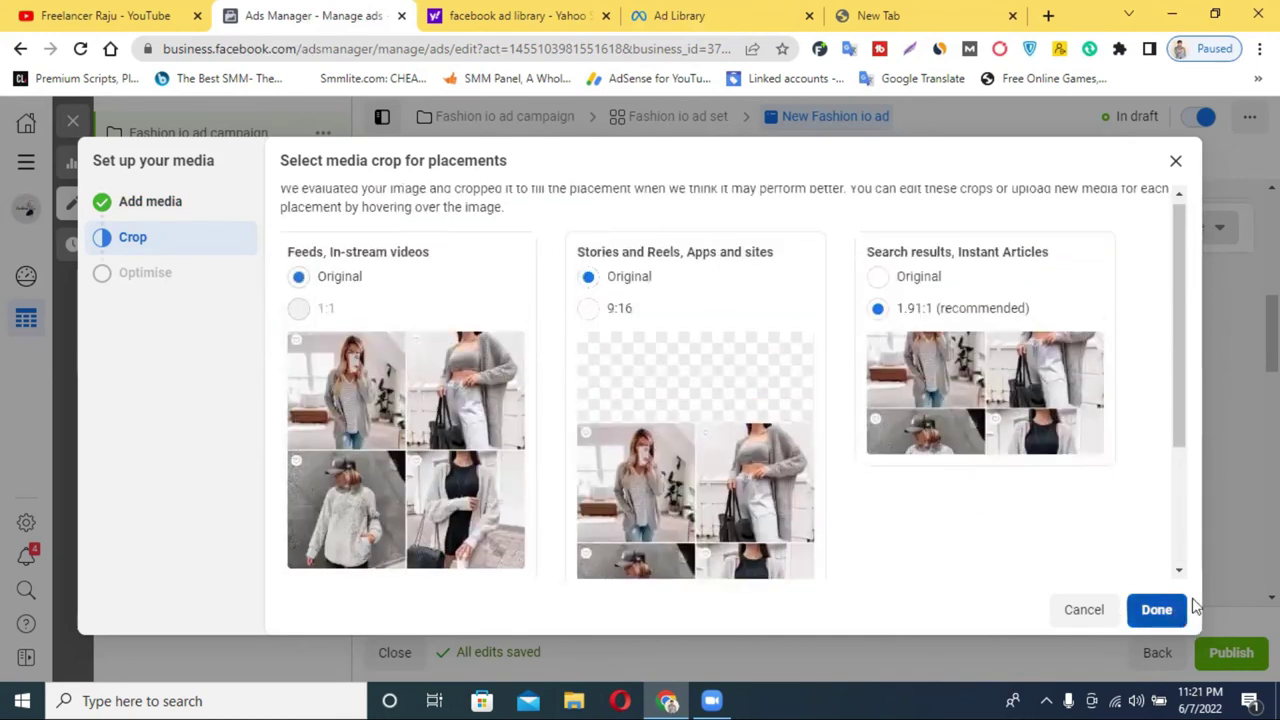
left_click(1156, 609)
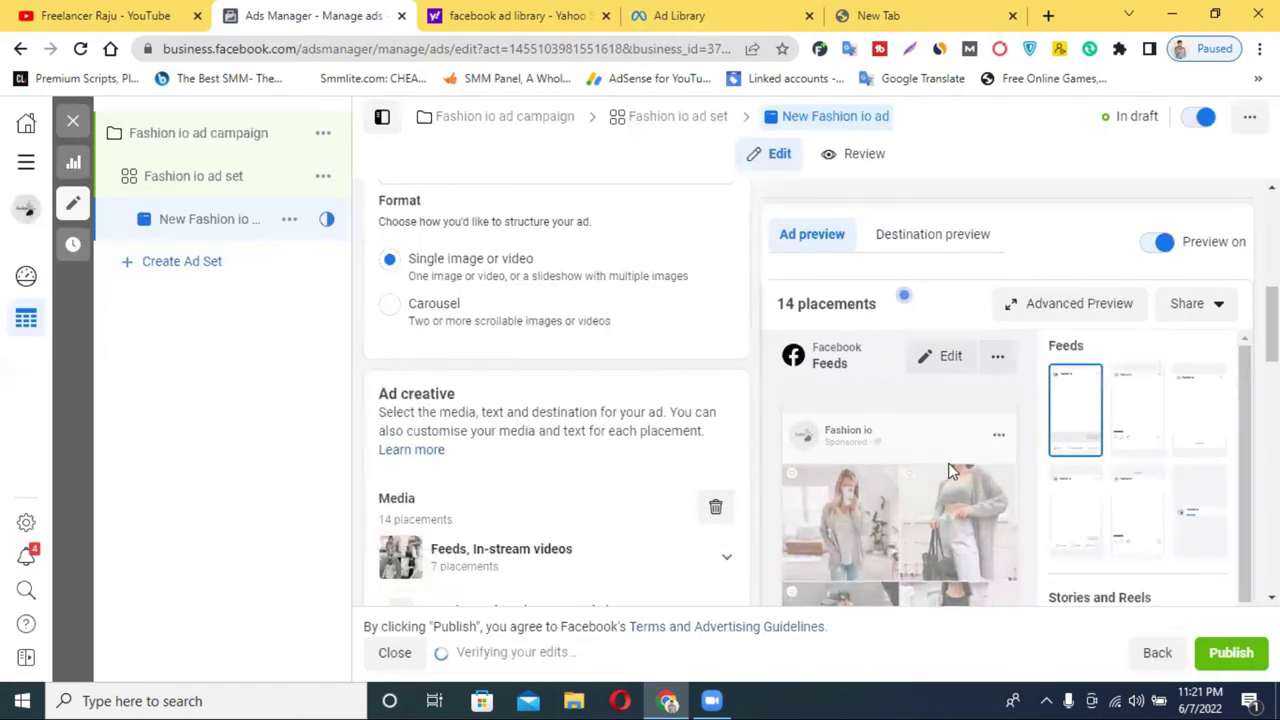
- Check the ad's preview and empty primary text, close the Yahoo search page and bring up the Ad Library's fashion results
scroll(950, 470, "down", 10)
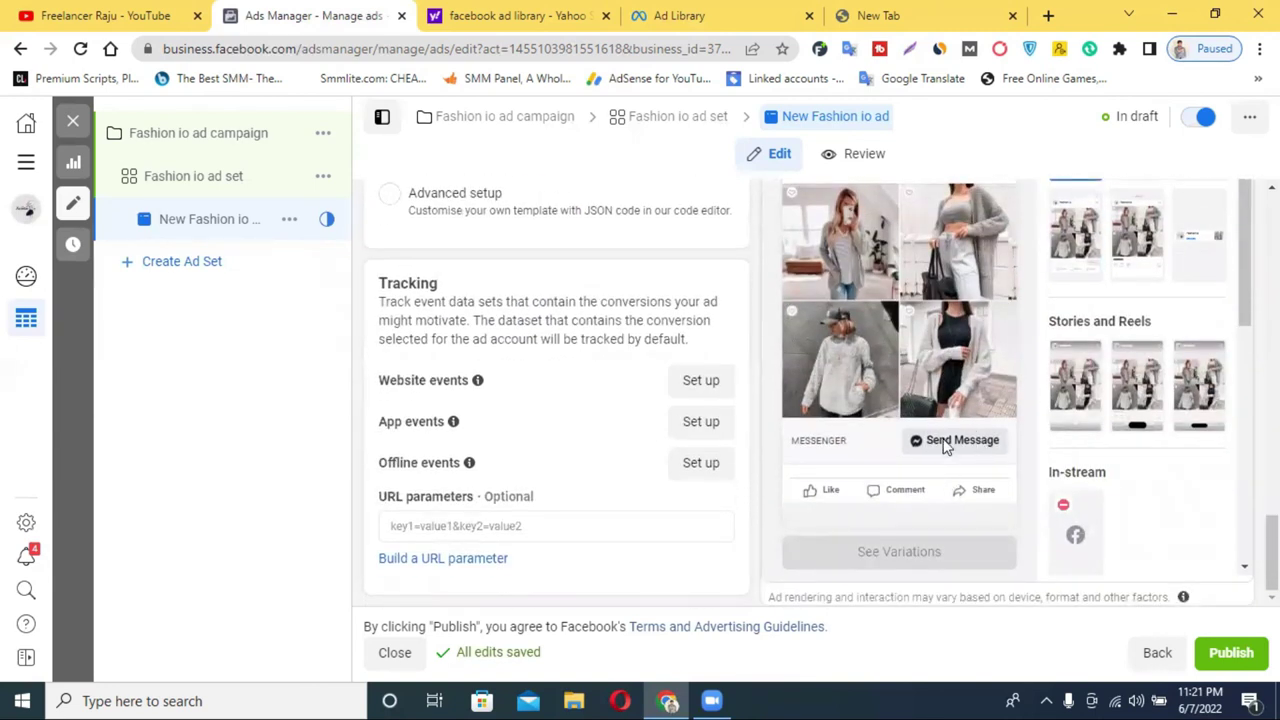
scroll(372, 444, "up", 8)
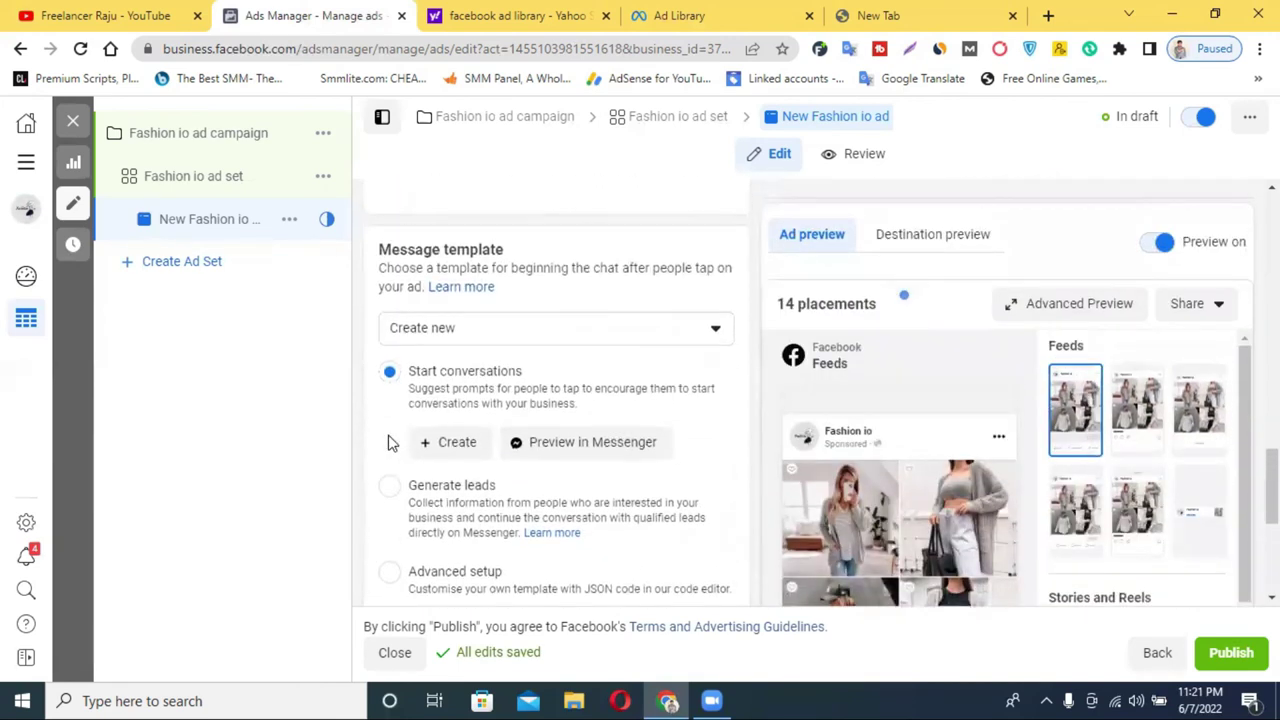
scroll(395, 442, "up", 2)
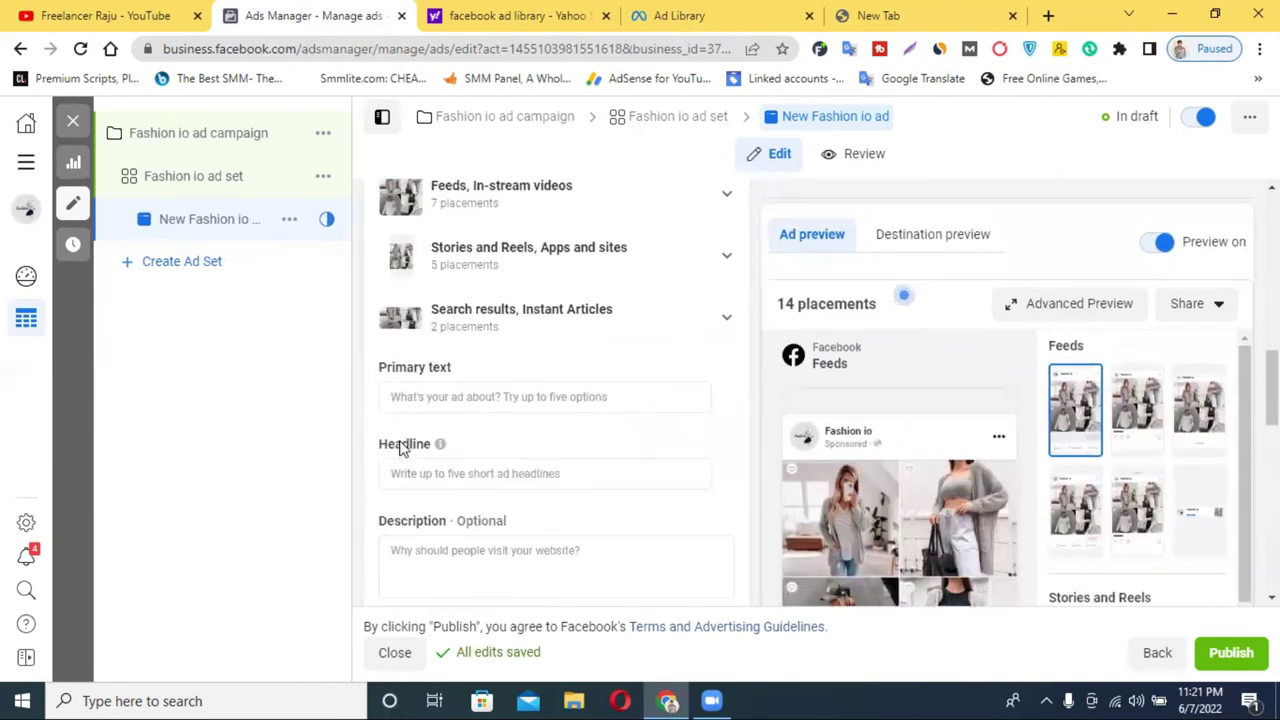
left_click(448, 393)
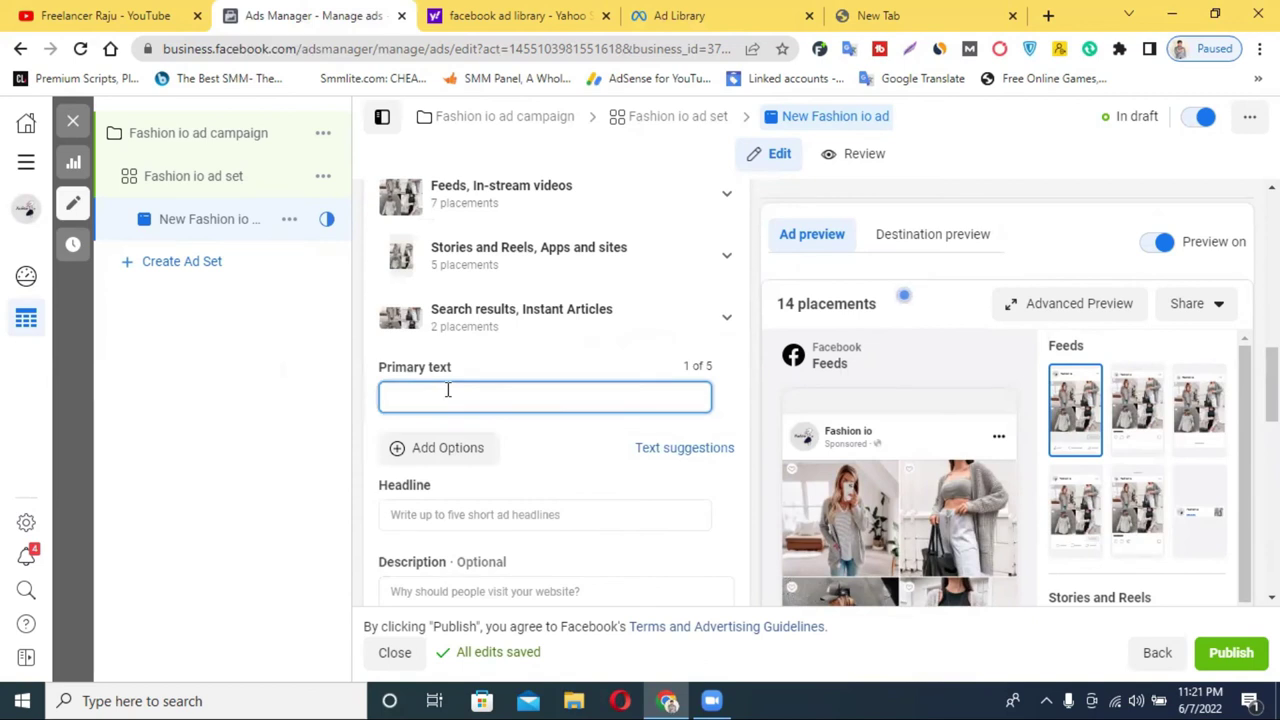
left_click(545, 10)
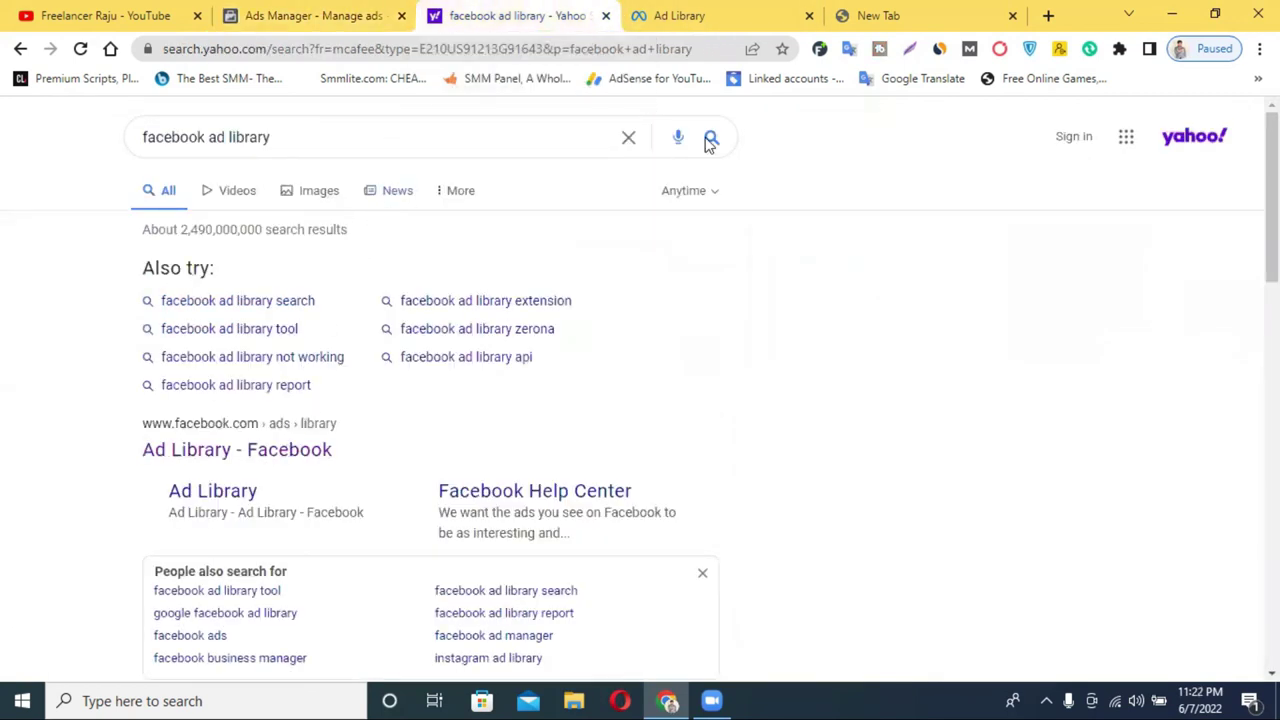
left_click(605, 15)
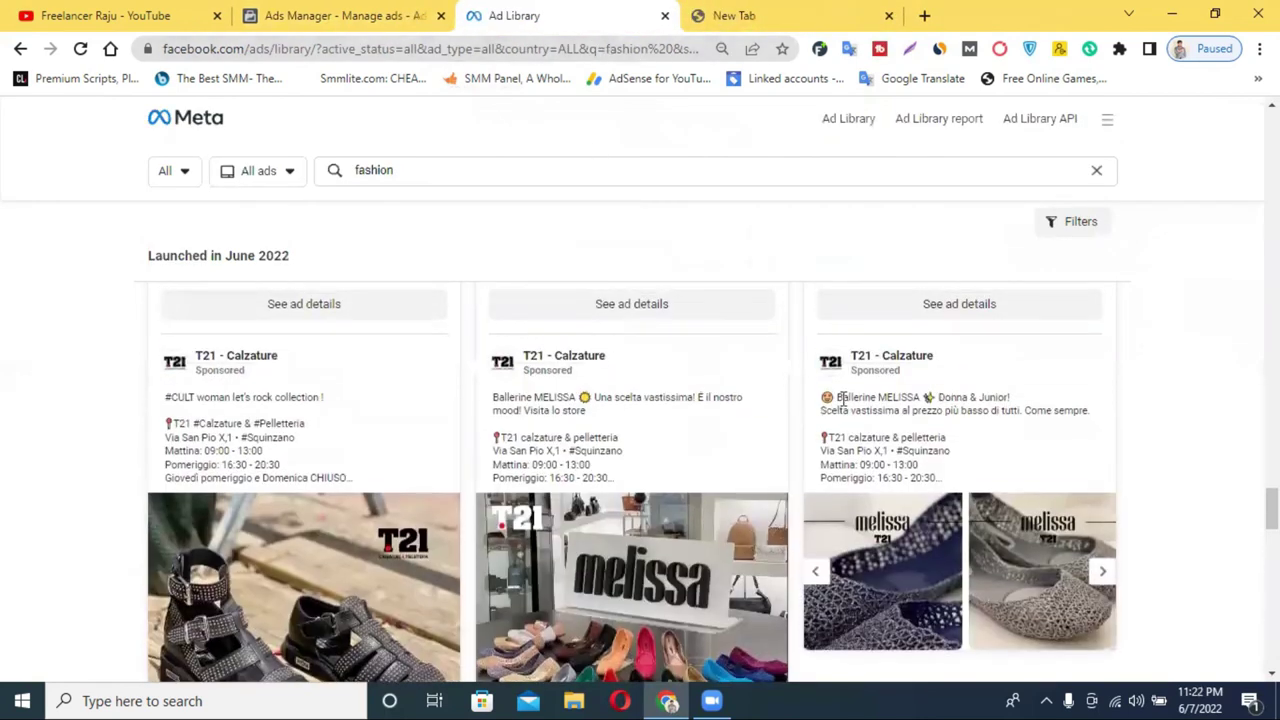
- Browse the fashion ads in the Ad Library and select the full text of the Lalkakra-A Fashion Trend ad for copying
scroll(853, 435, "down", 5)
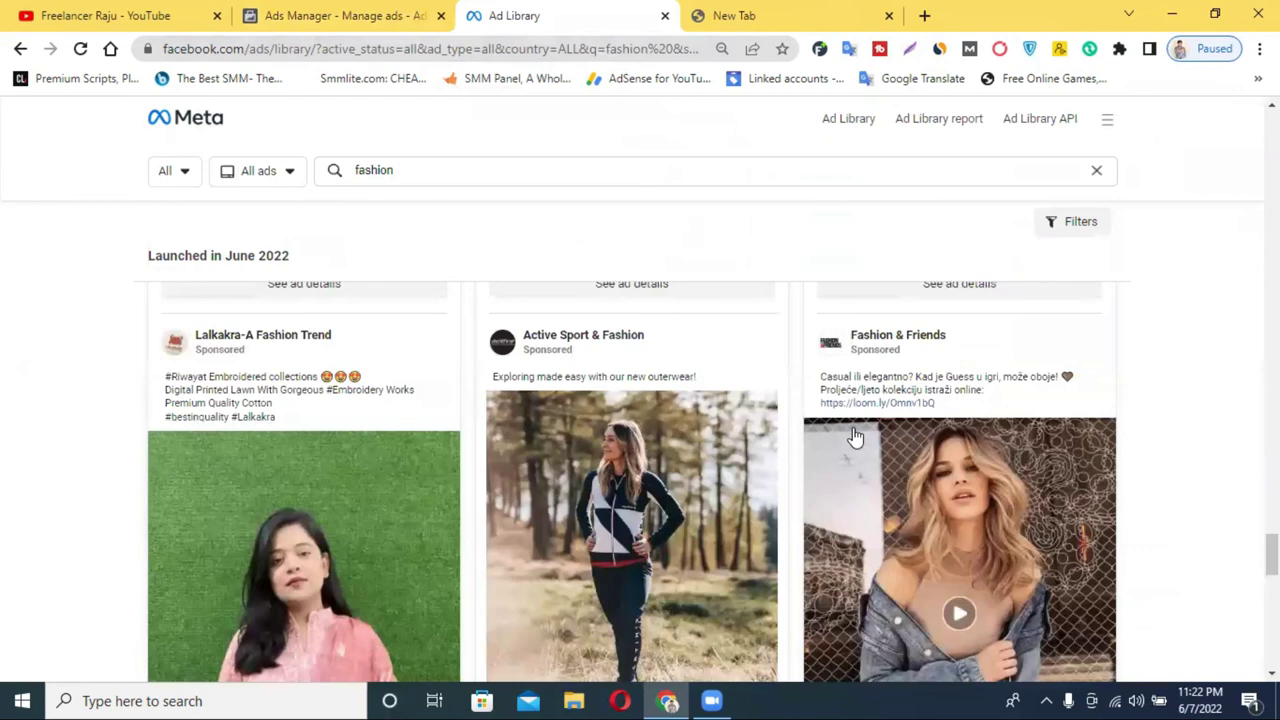
scroll(855, 437, "down", 1)
scroll(855, 437, "down", 3)
scroll(309, 457, "up", 4)
left_click_drag(274, 417, 160, 390)
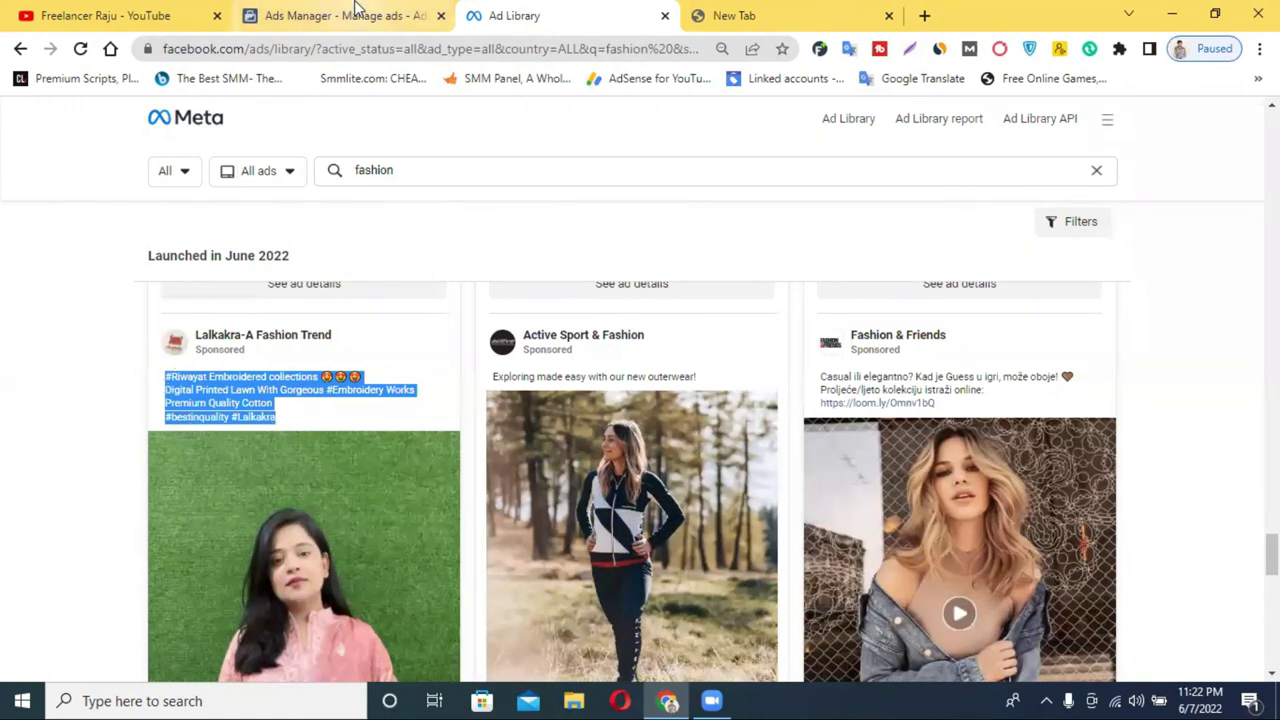
- Return to Ads Manager, paste the copied "#Riwayat Embroidered collections" text as the primary text and expand it in the feed preview
left_click(350, 12)
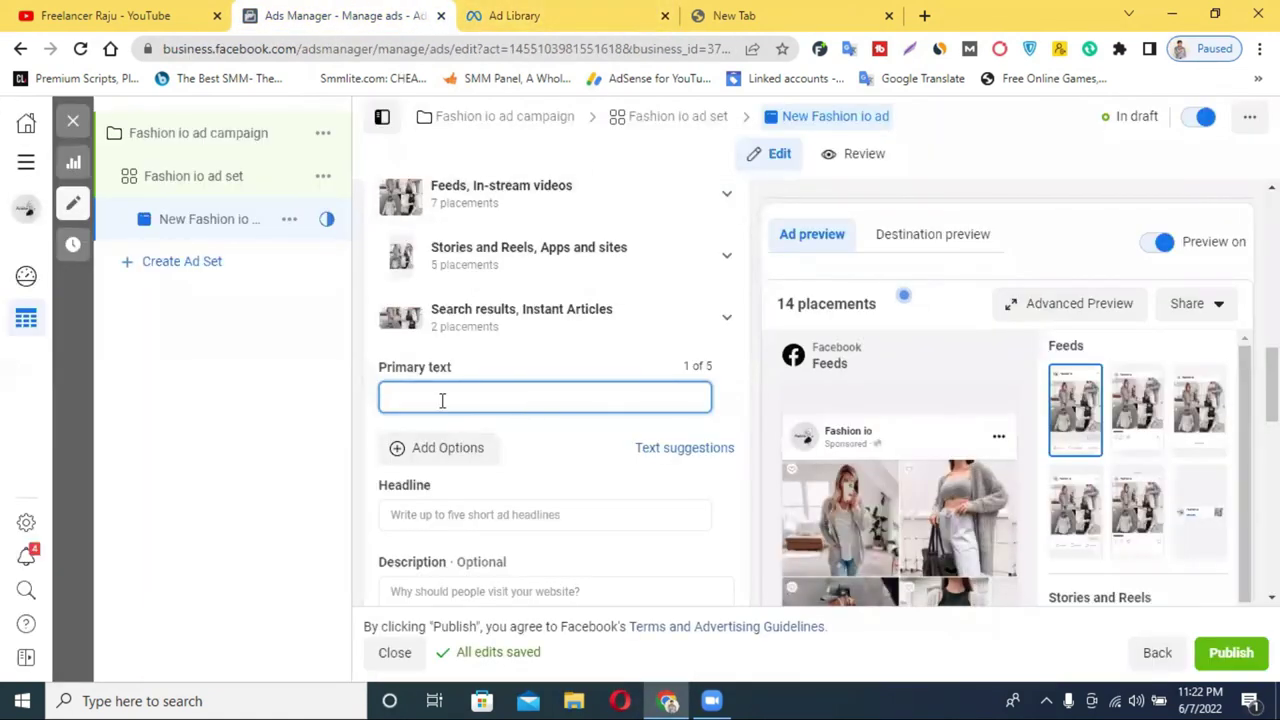
type("#Riwayat Embroidered collections 😍😍😍 Digital Printed Lawn With Gorgeous #Embroidery Works Premium Quality Cotton #bestinquality #Lalkakra")
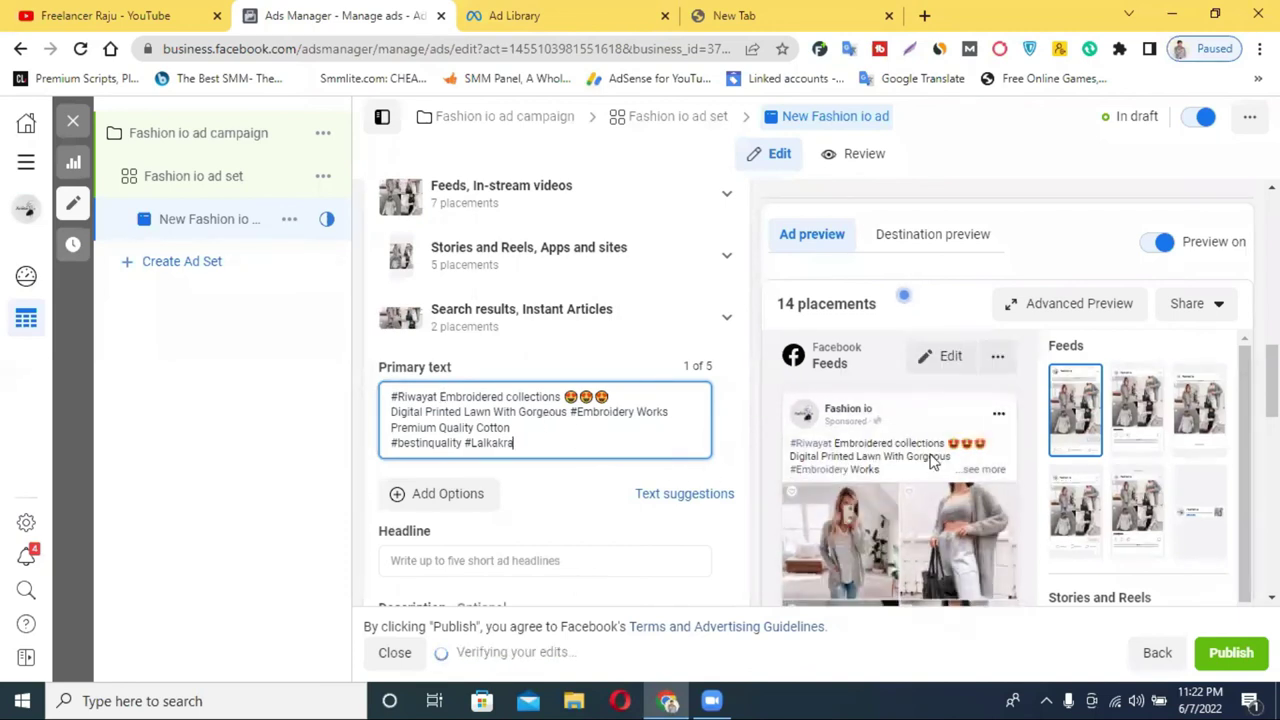
left_click(984, 469)
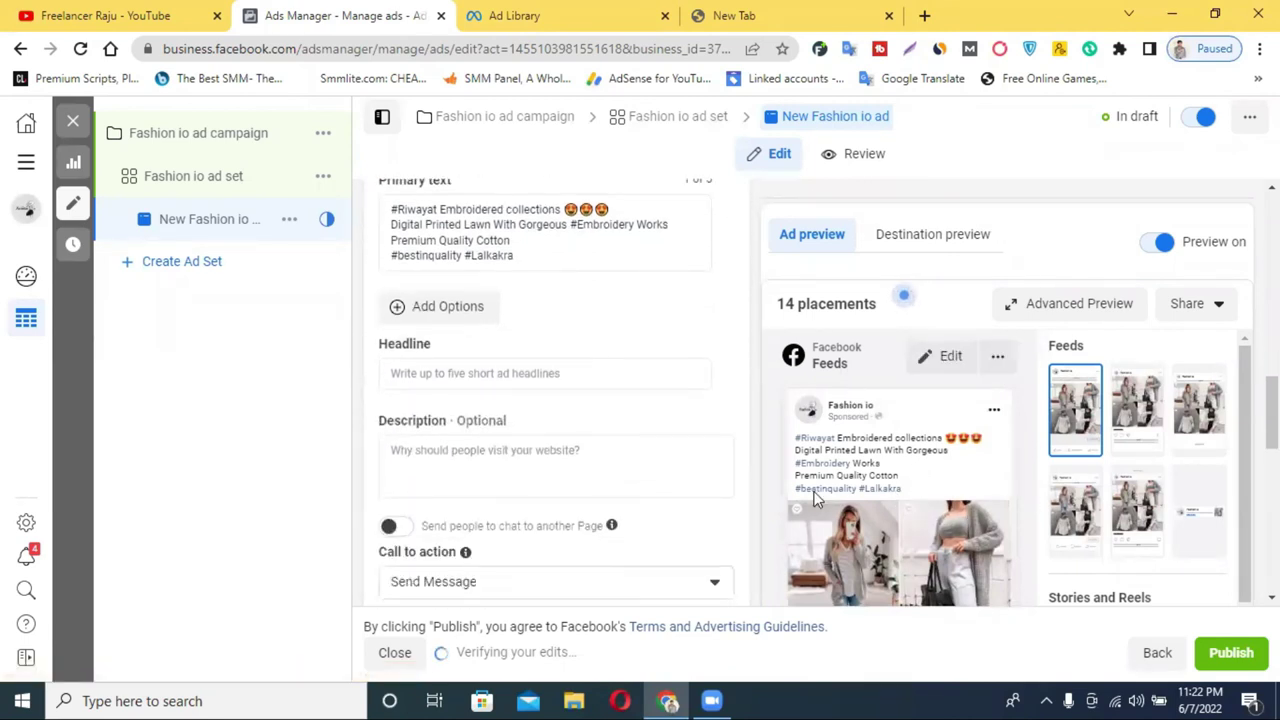
- Set the ad's headline to "best product 2022" and check it in the feed preview
left_click(471, 374)
scroll(940, 518, "down", 10)
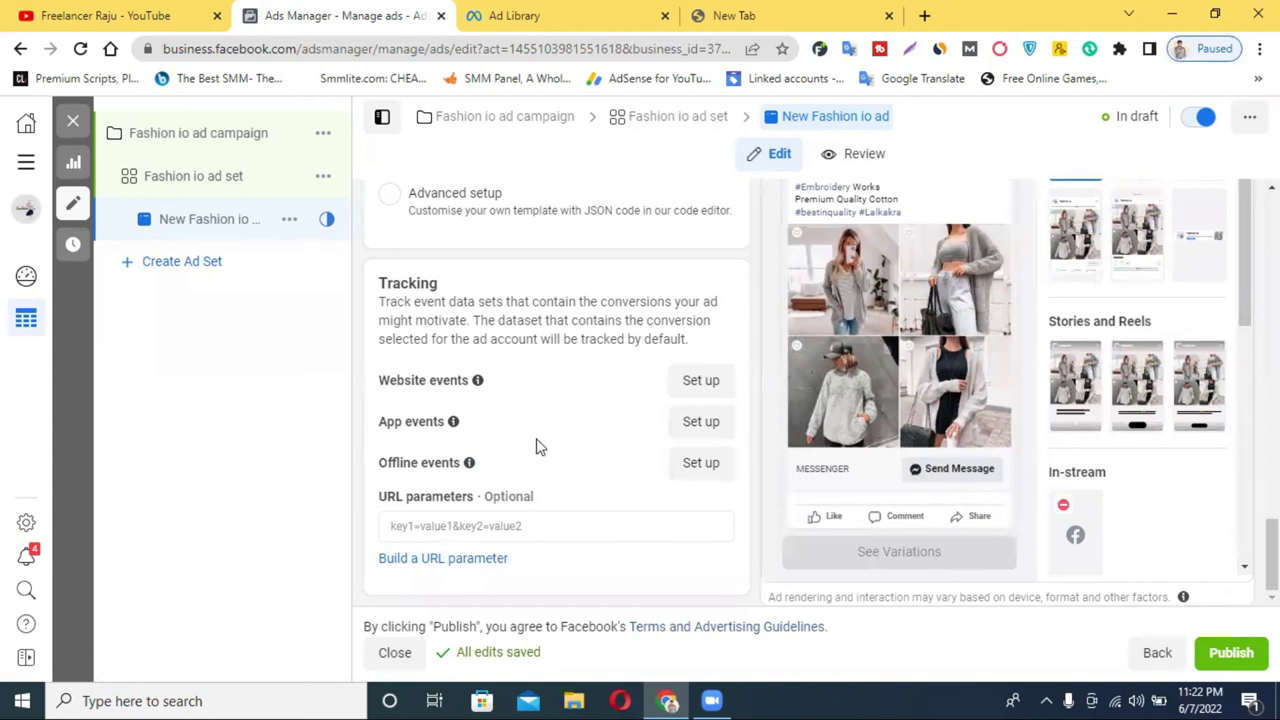
scroll(536, 447, "up", 8)
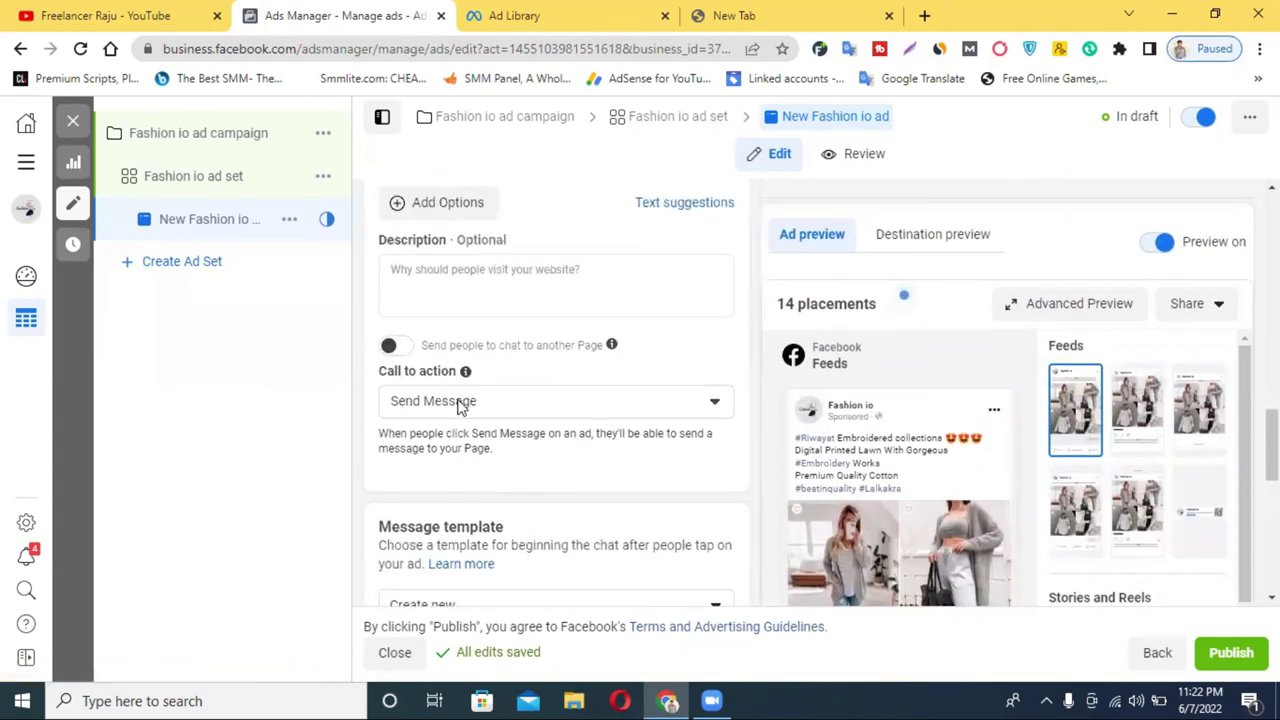
scroll(458, 404, "up", 2)
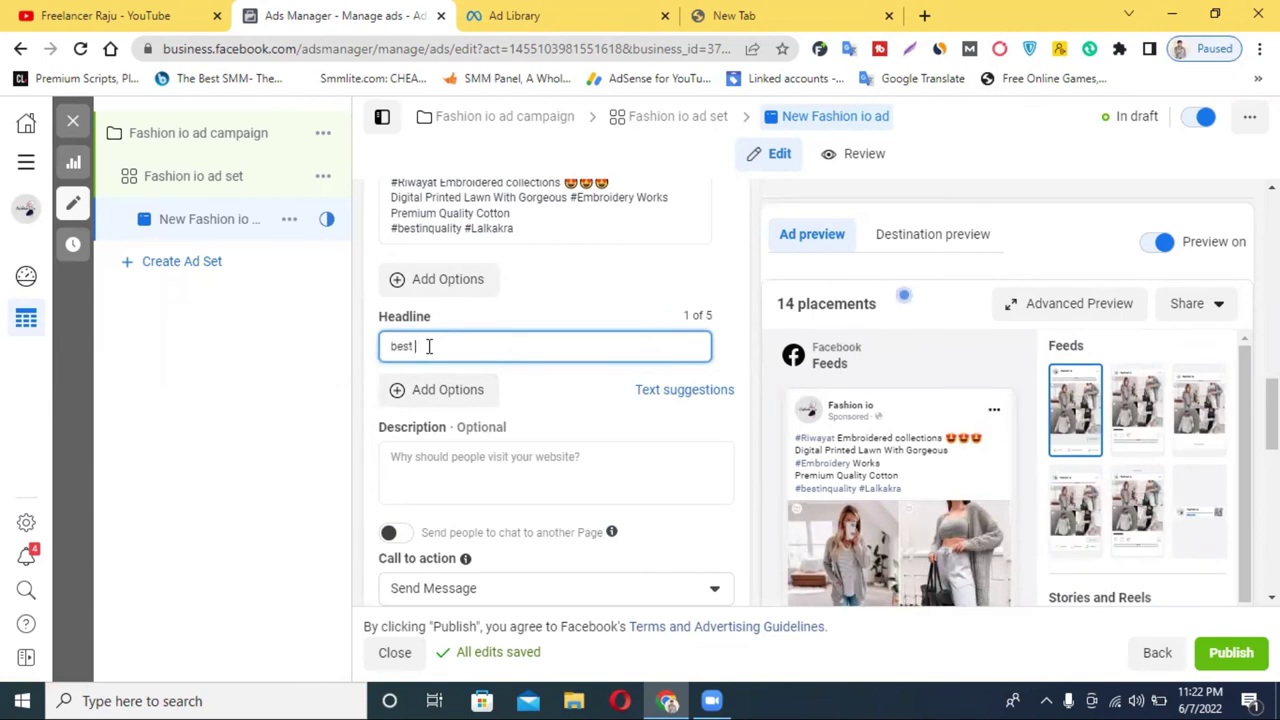
type("product")
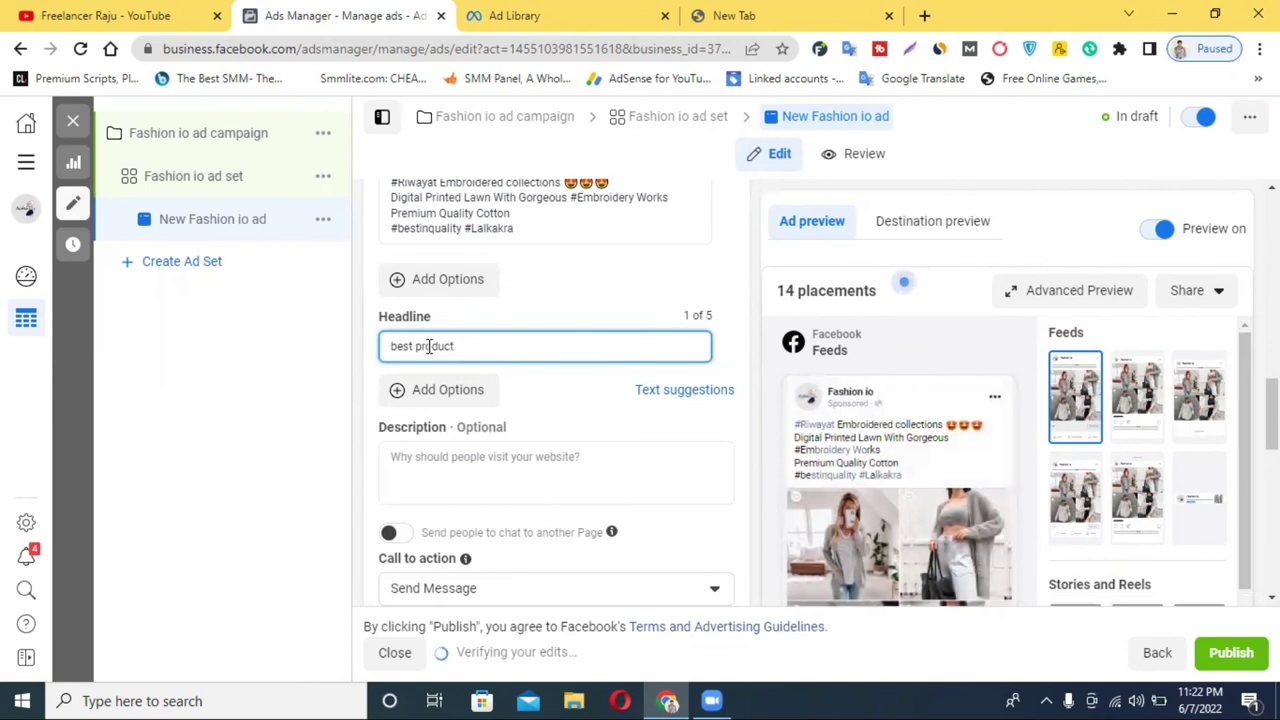
type(" 2022")
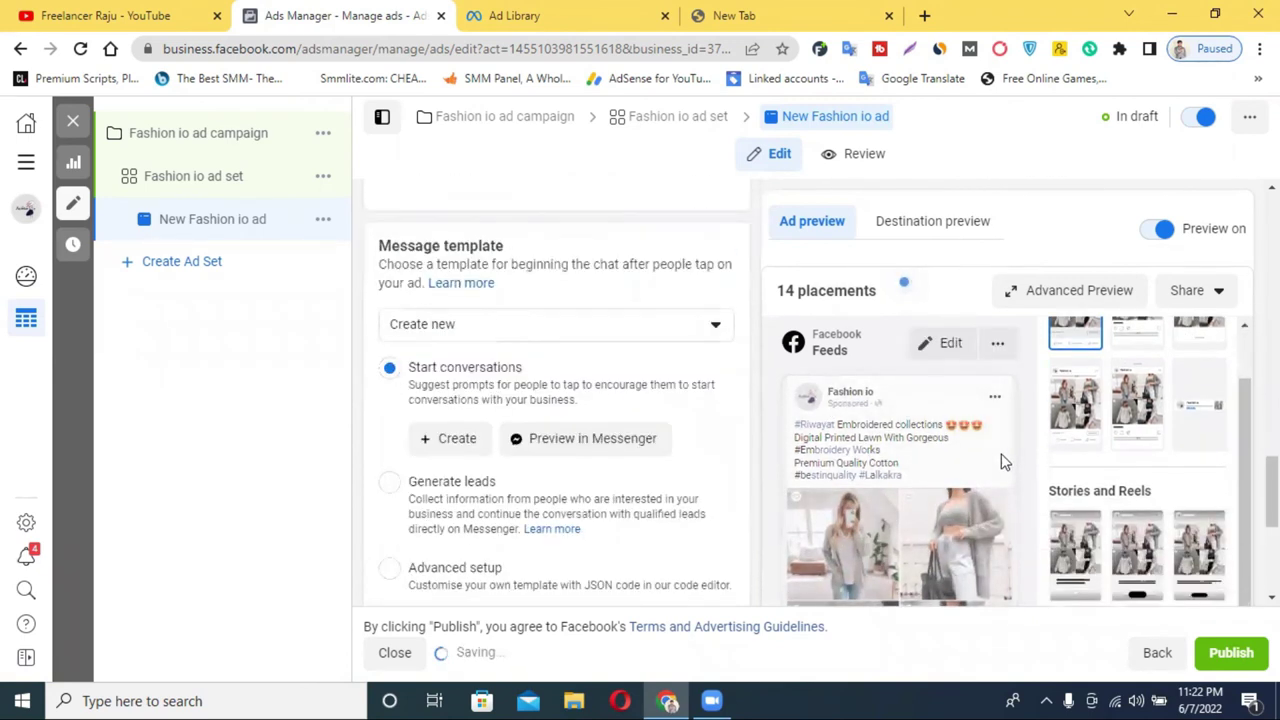
scroll(1004, 461, "down", 4)
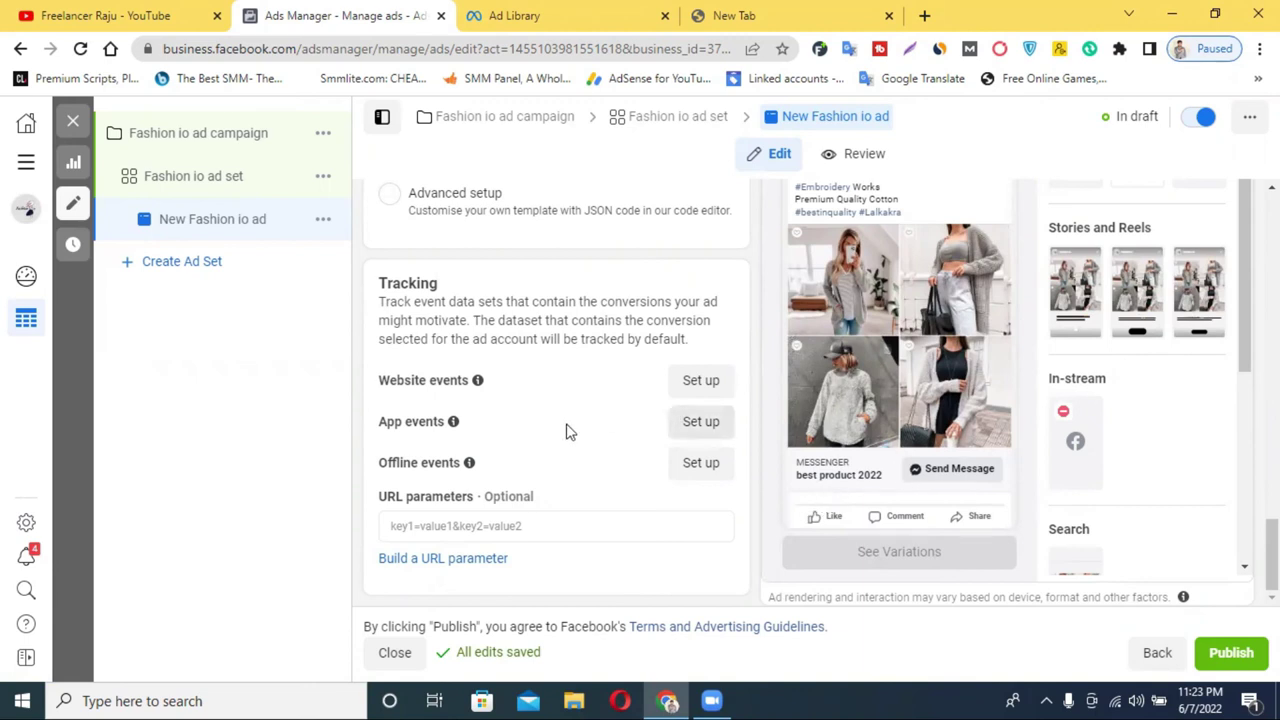
- Examine the ad's call-to-action options and how the button appears in the placement previews
scroll(565, 432, "up", 10)
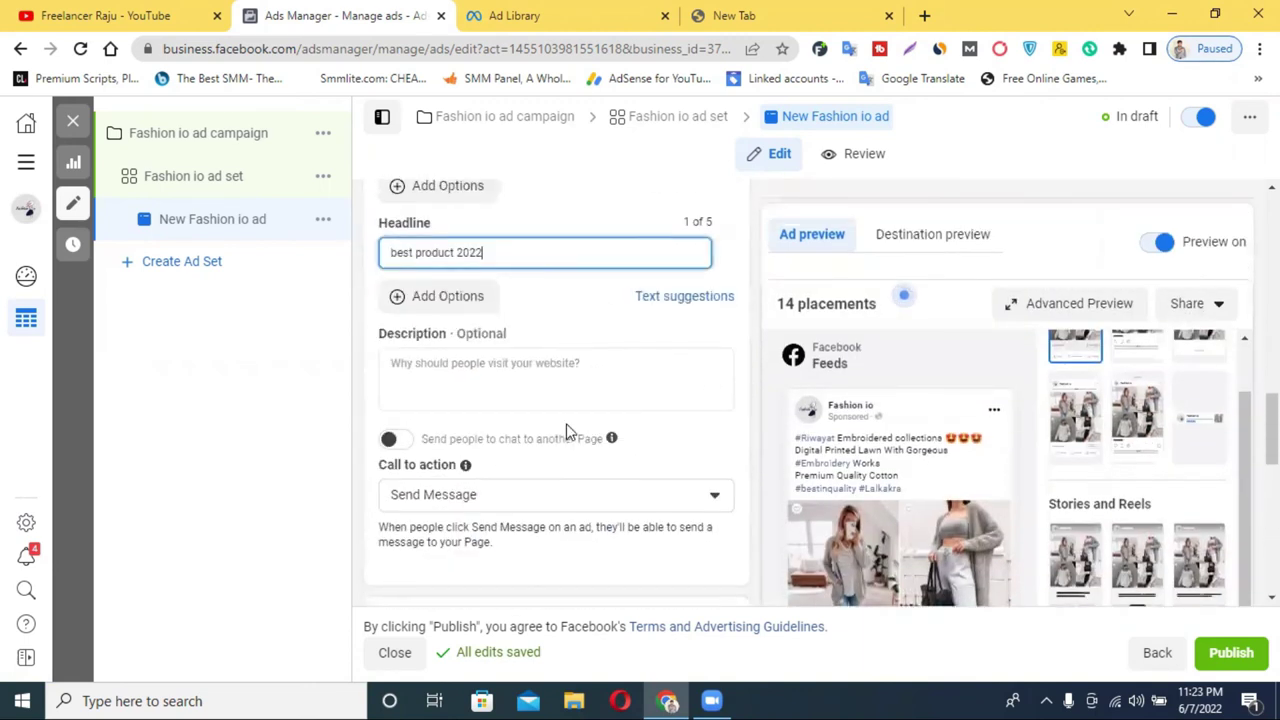
scroll(970, 485, "down", 8)
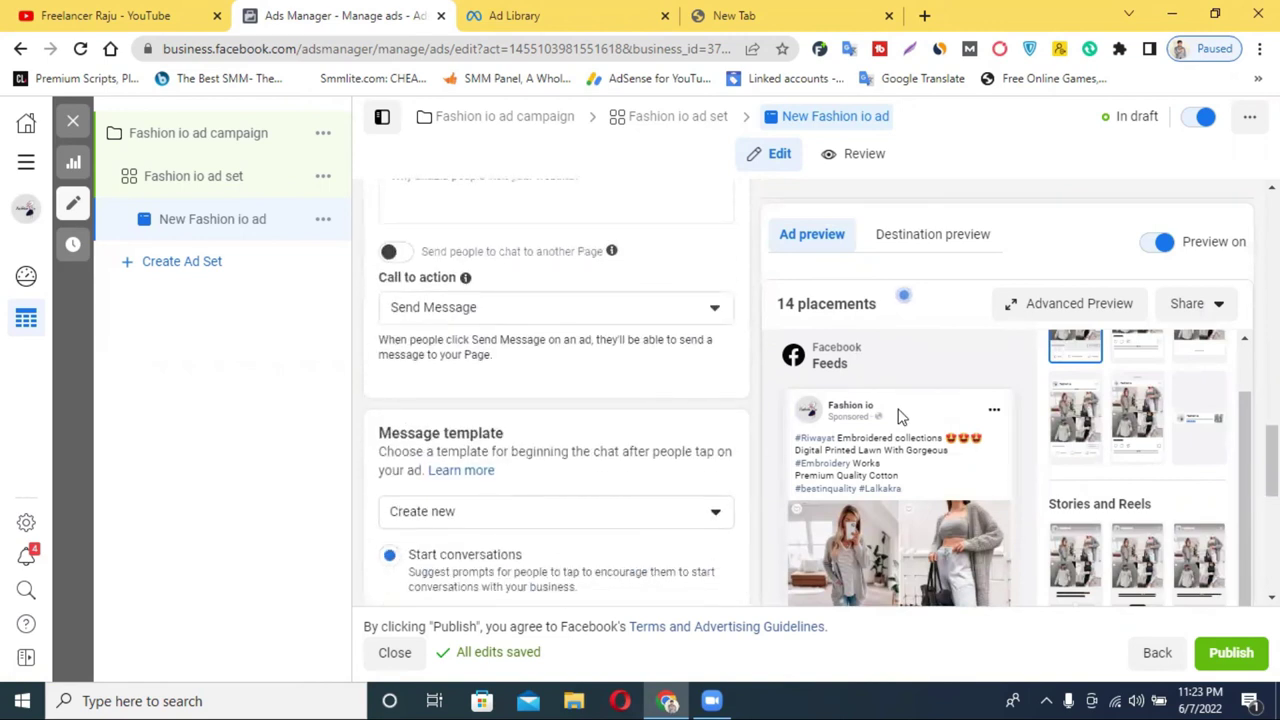
scroll(563, 409, "up", 2)
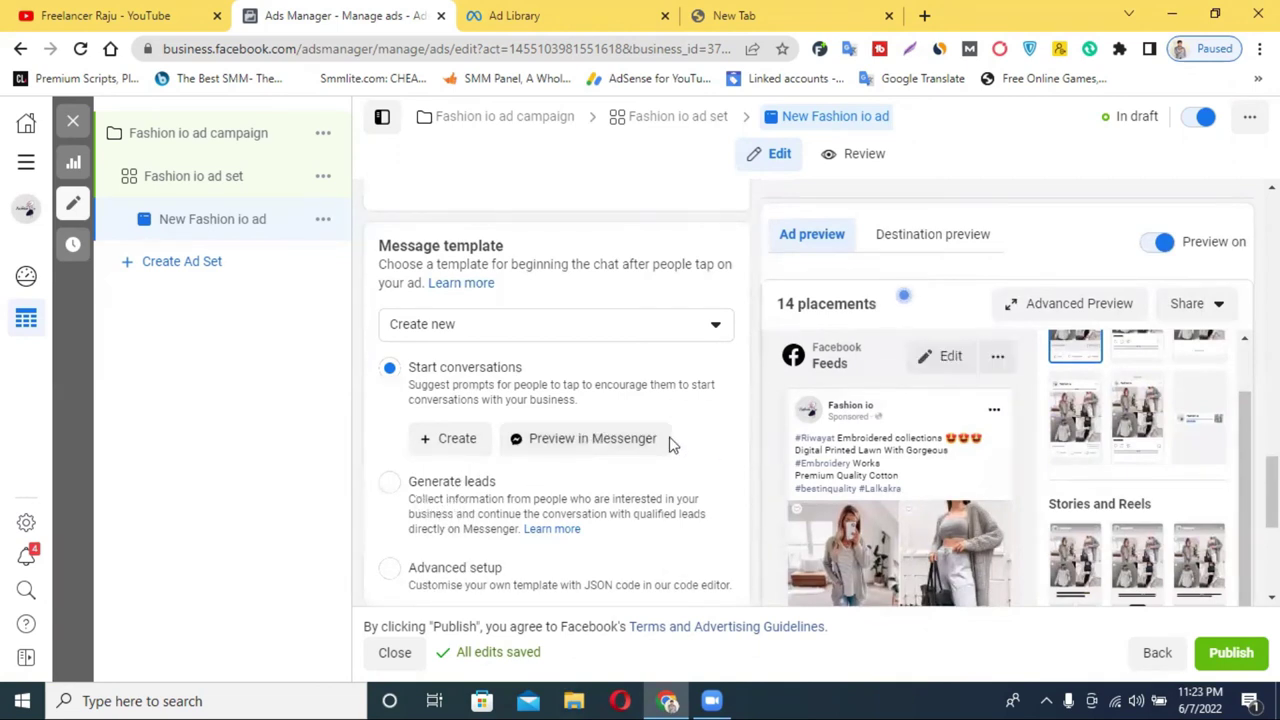
scroll(668, 444, "up", 2)
scroll(493, 414, "up", 1)
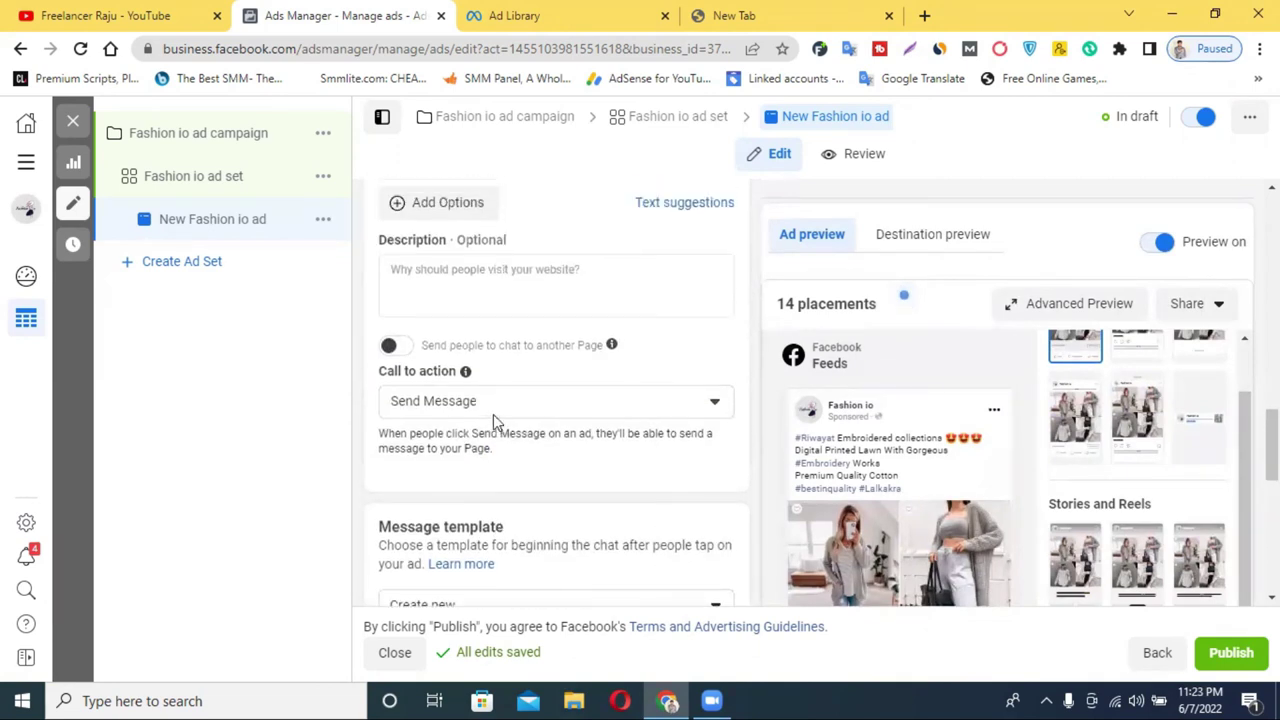
left_click(478, 410)
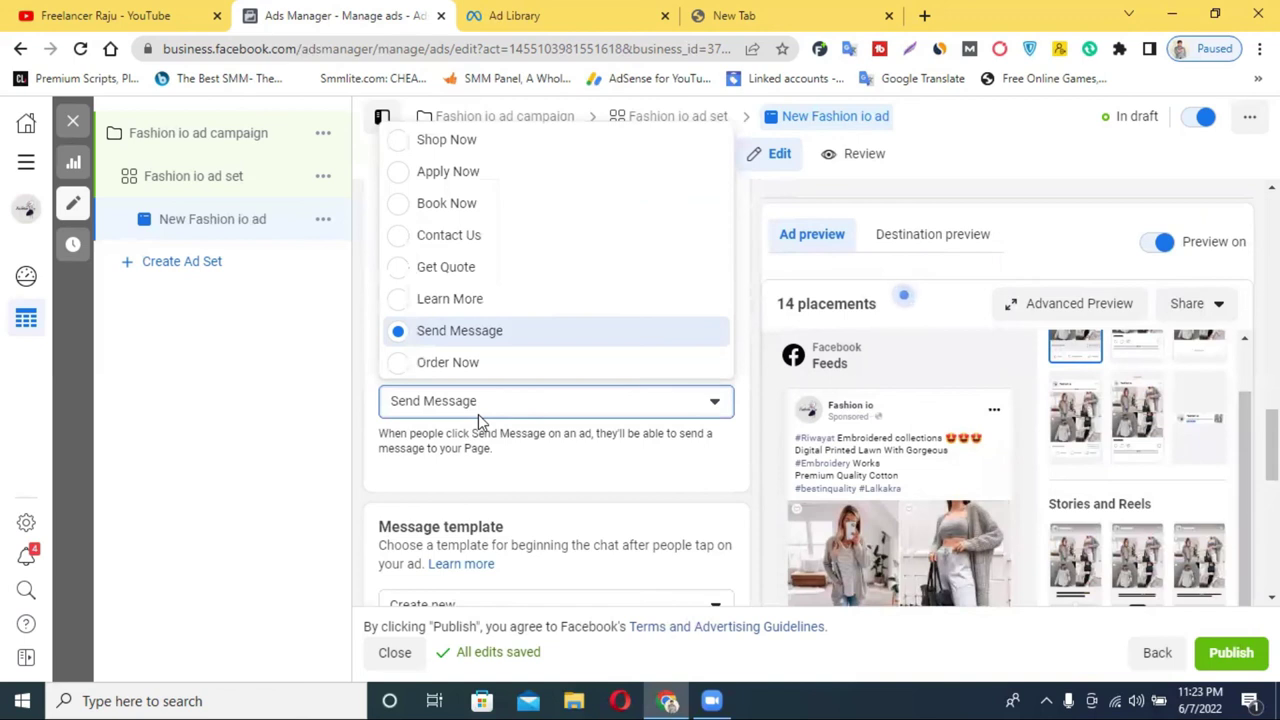
mouse_move(900, 420)
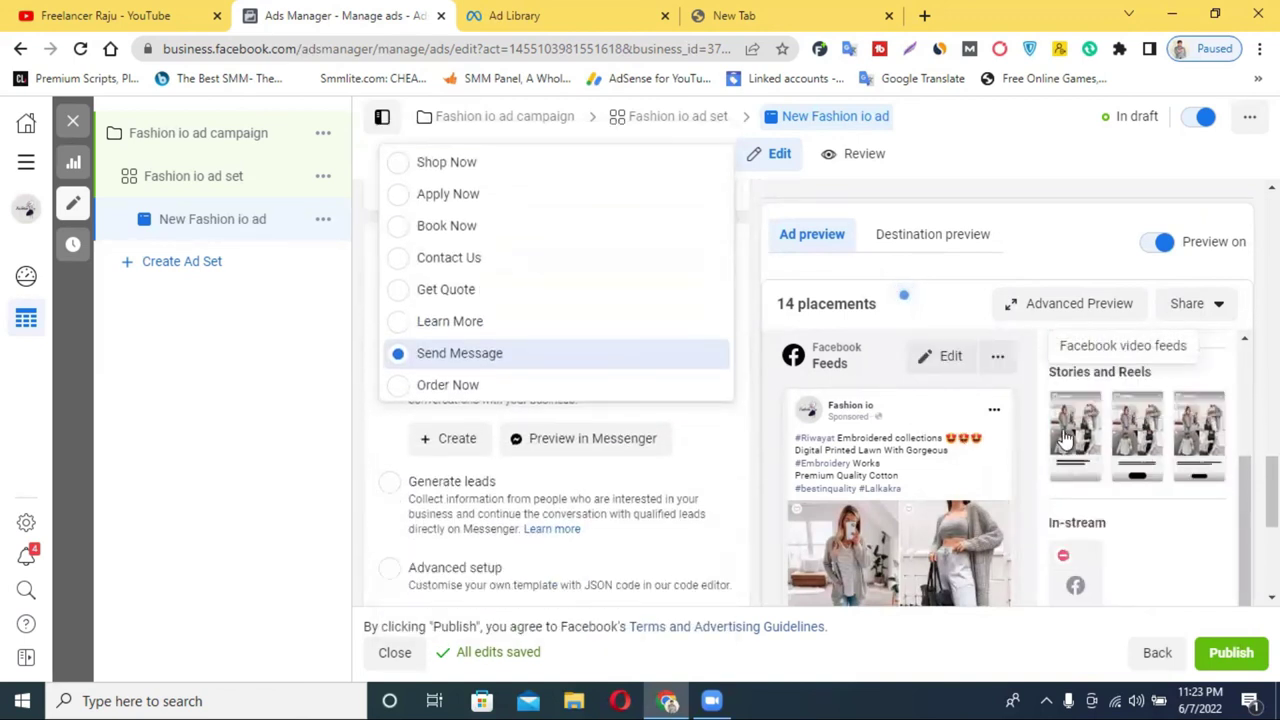
scroll(935, 470, "down", 5)
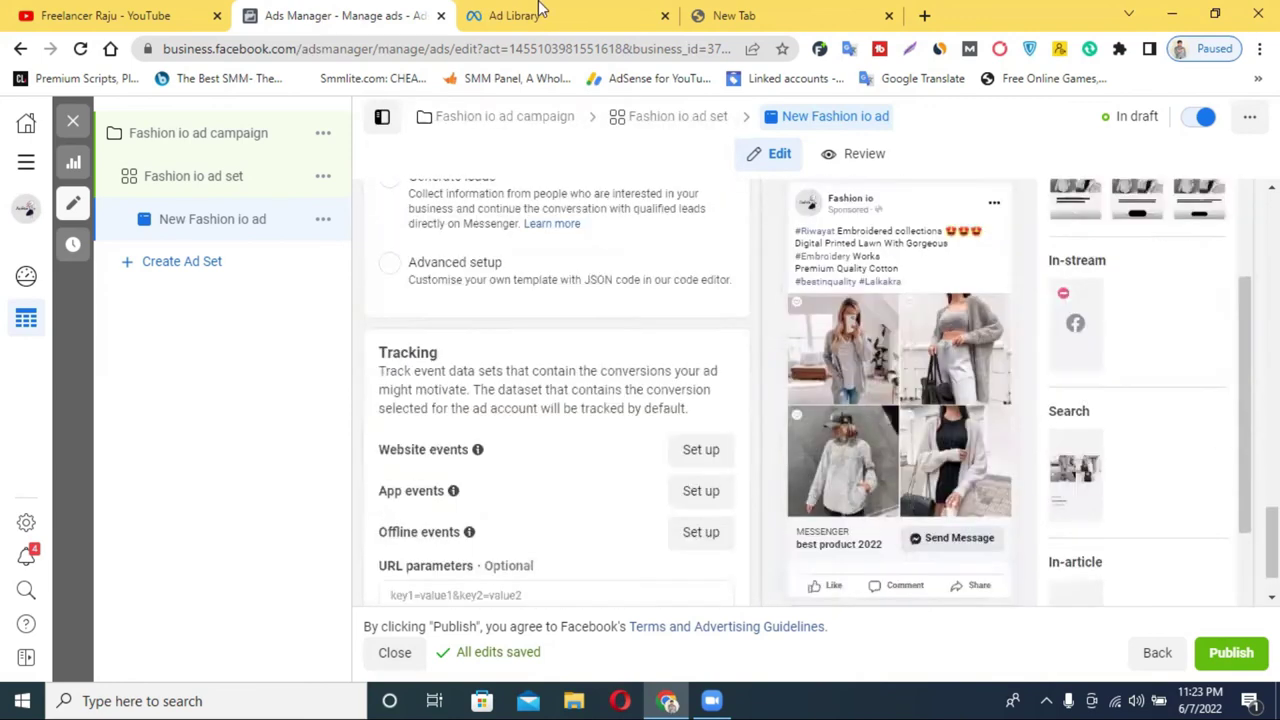
- Browse the fashion ads in the Ad Library and compare the call-to-action buttons they use
left_click(514, 15)
scroll(617, 449, "down", 8)
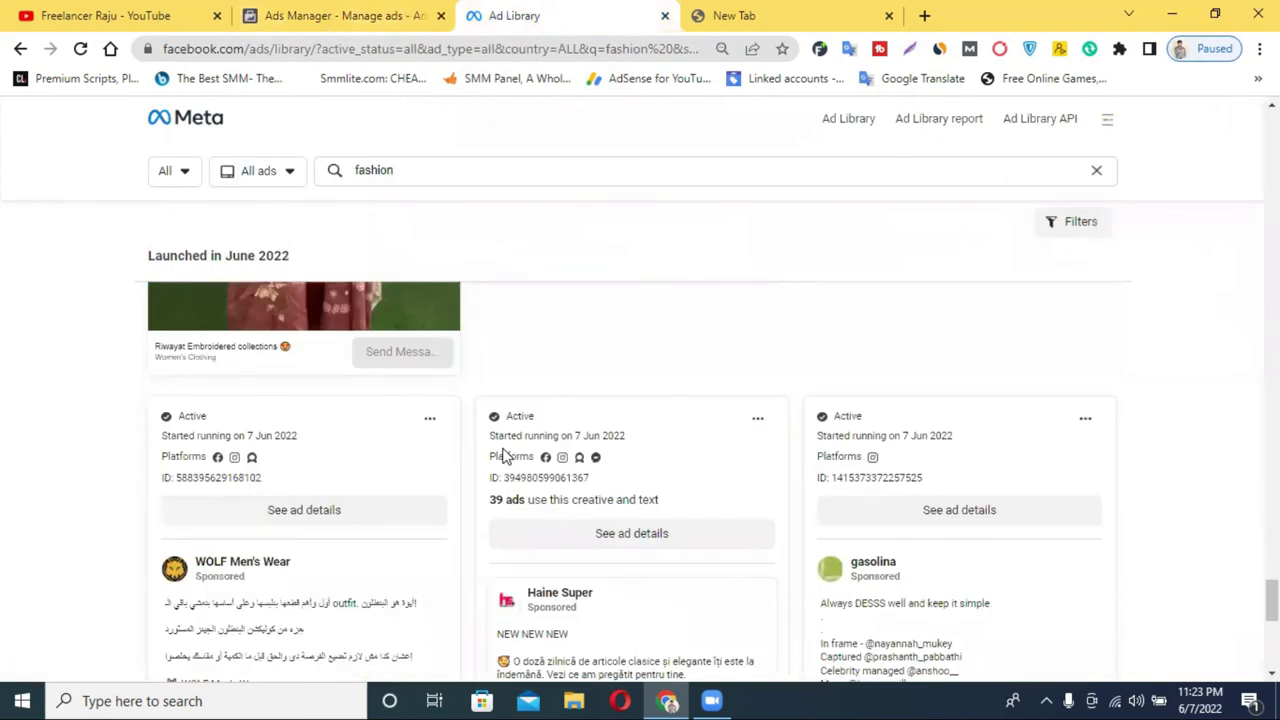
scroll(617, 470, "down", 8)
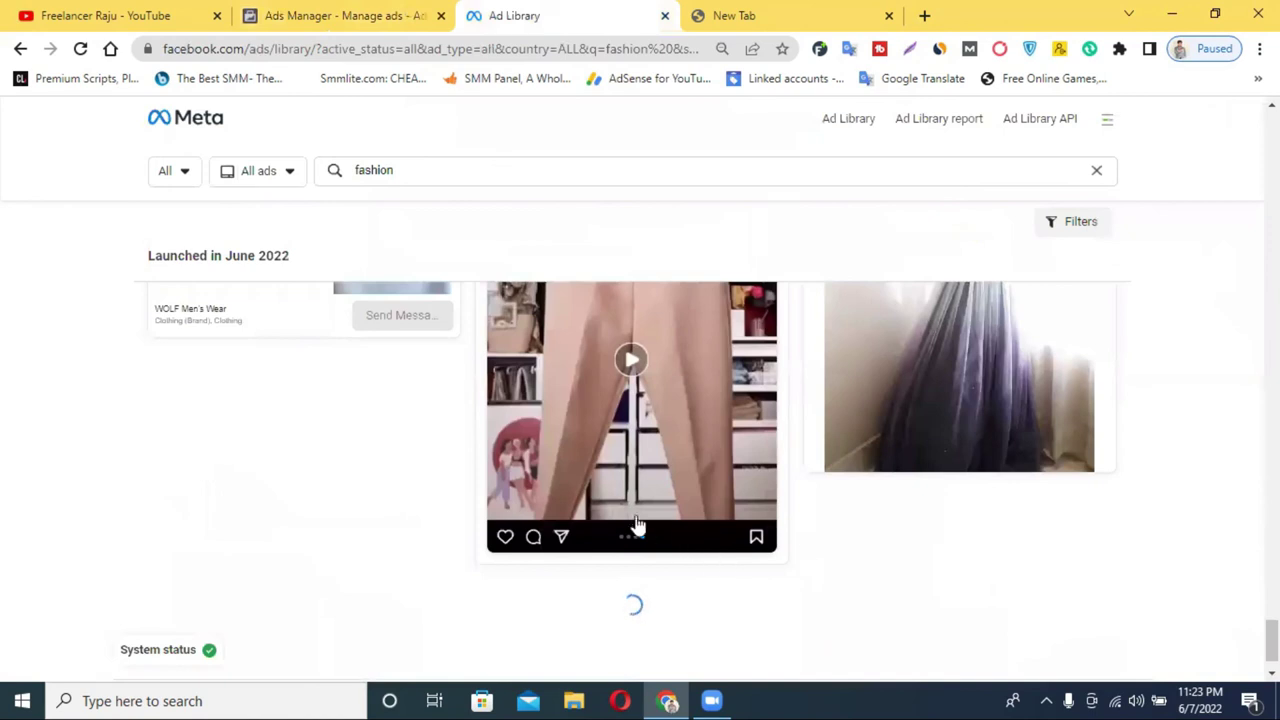
scroll(408, 352, "down", 1)
scroll(380, 414, "up", 4)
scroll(532, 458, "down", 2)
scroll(587, 500, "down", 5)
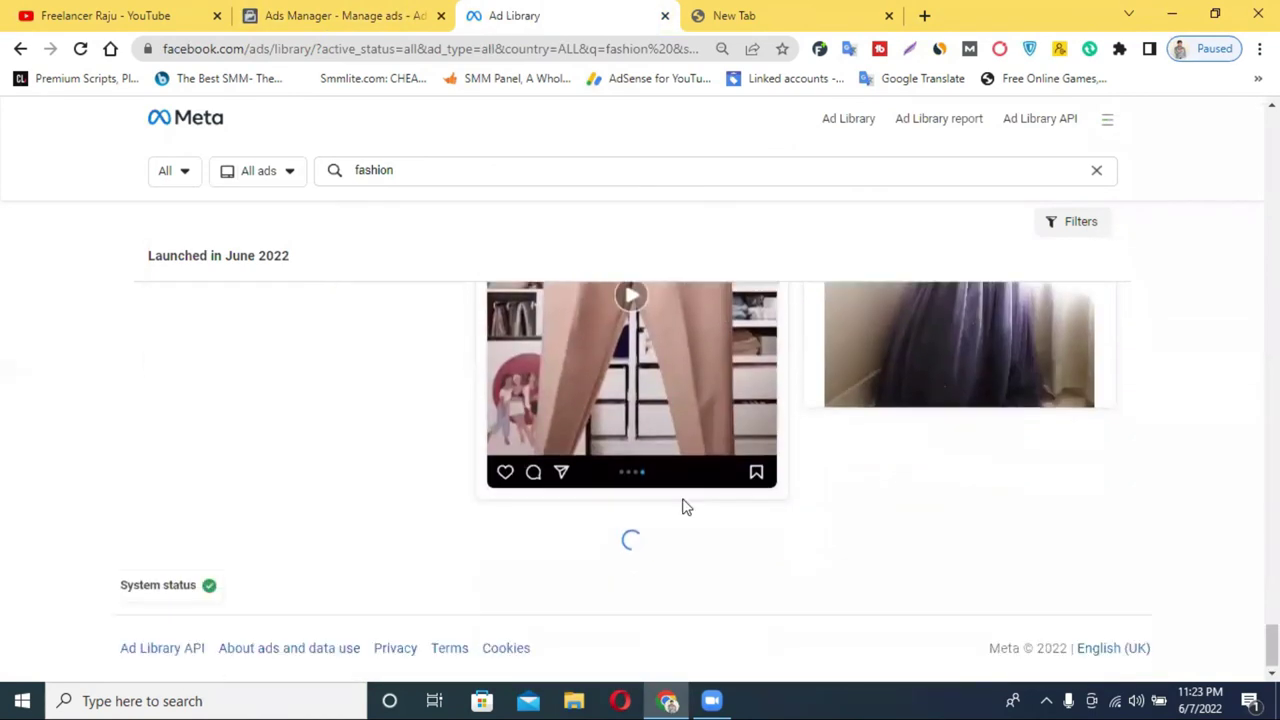
scroll(684, 509, "up", 8)
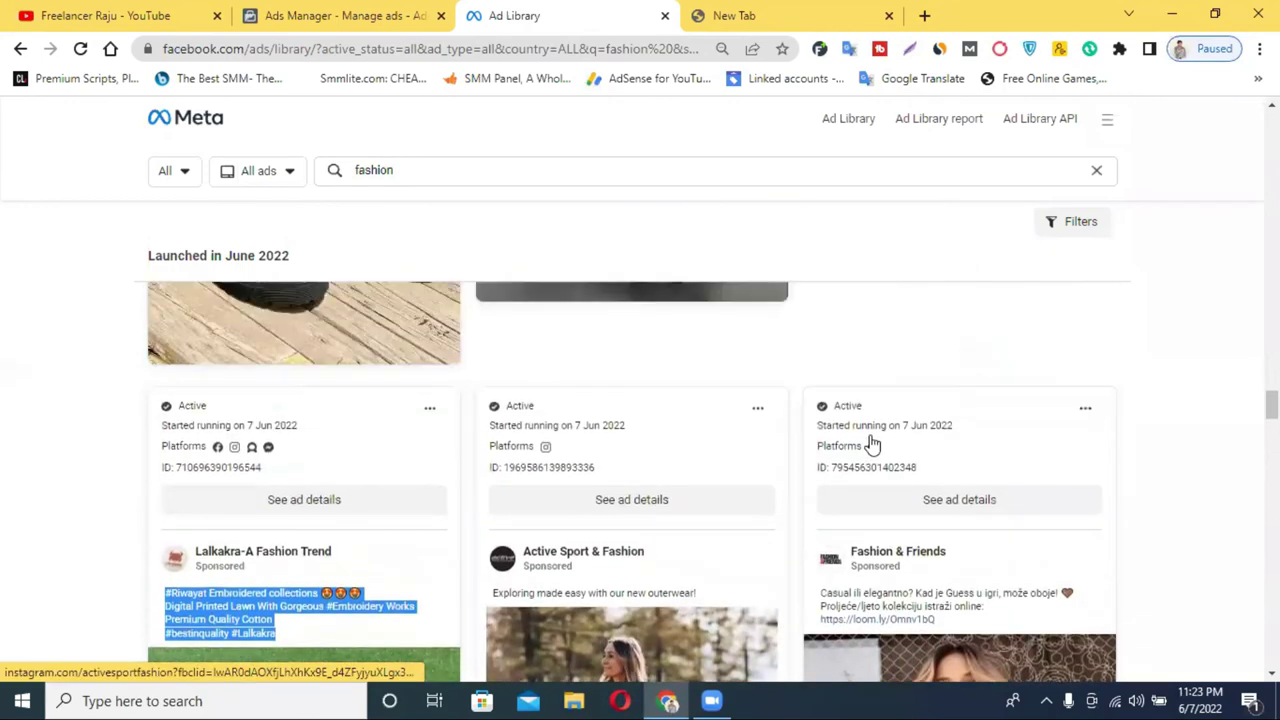
scroll(640, 480, "down", 10)
scroll(950, 440, "up", 2)
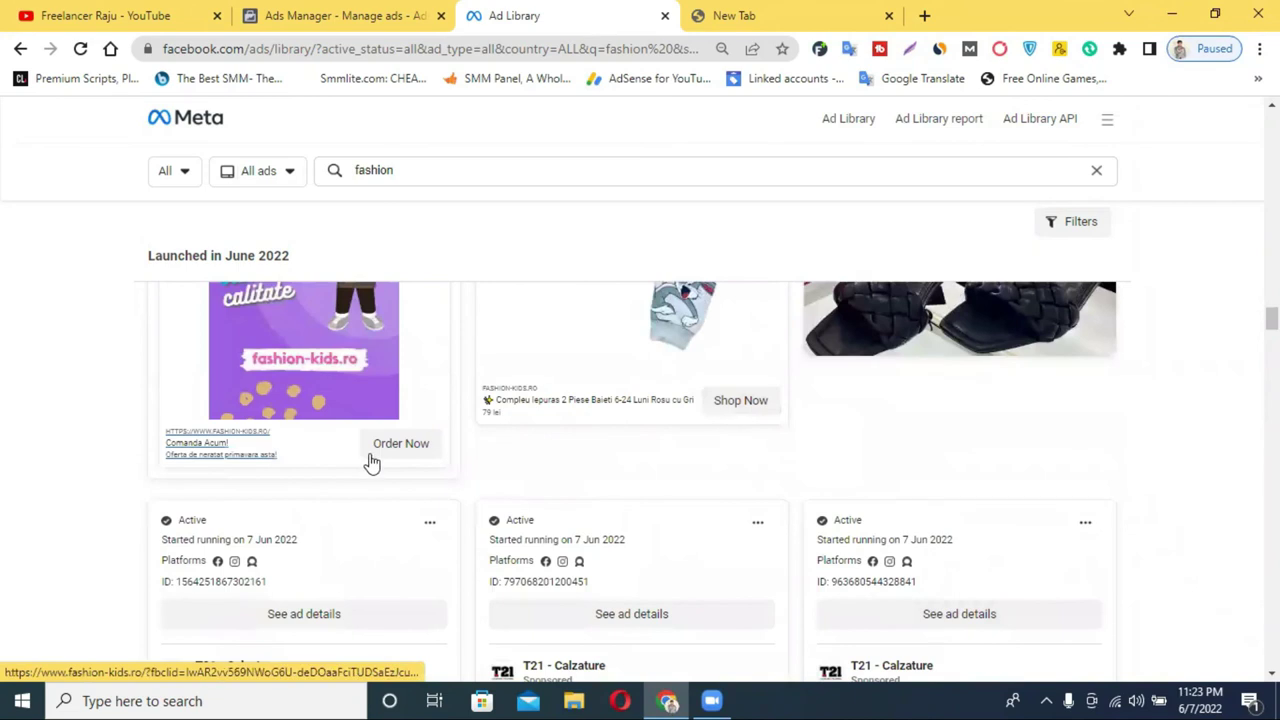
- Return to Ads Manager, set the ad's call to action to Order Now and check the button in the feed preview
left_click(386, 10)
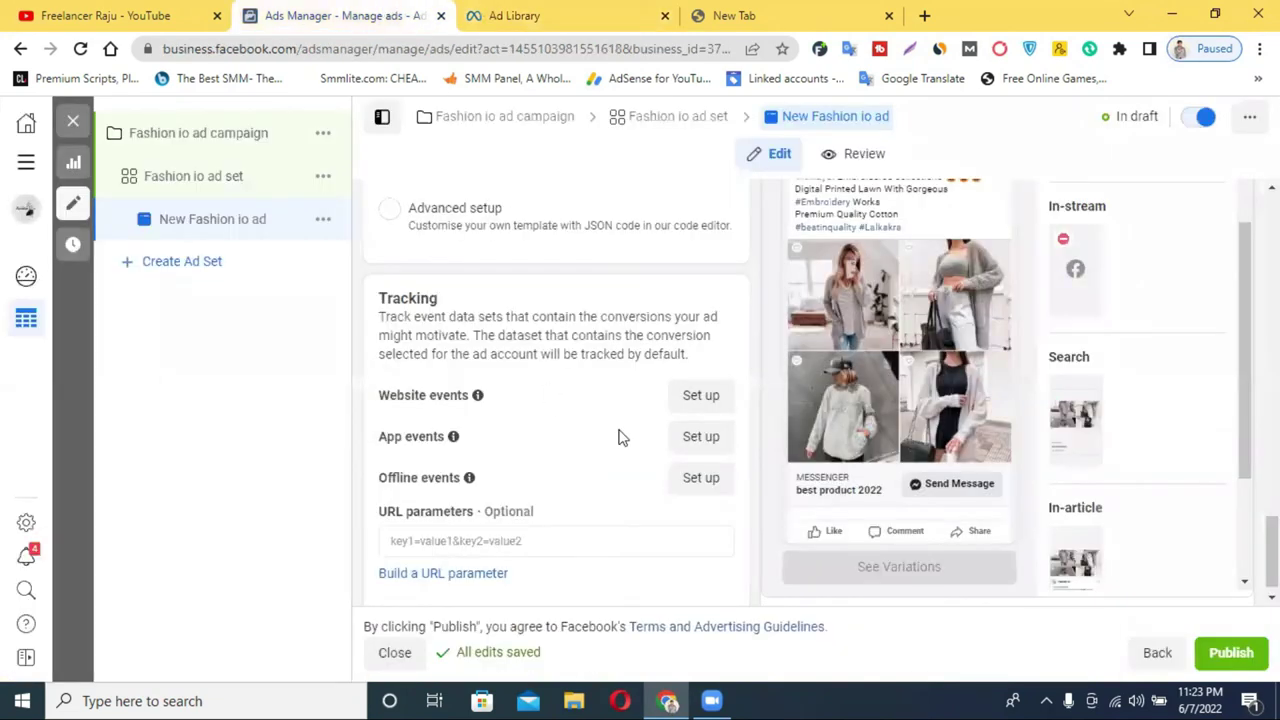
scroll(600, 354, "up", 6)
scroll(427, 253, "down", 2)
scroll(427, 253, "up", 3)
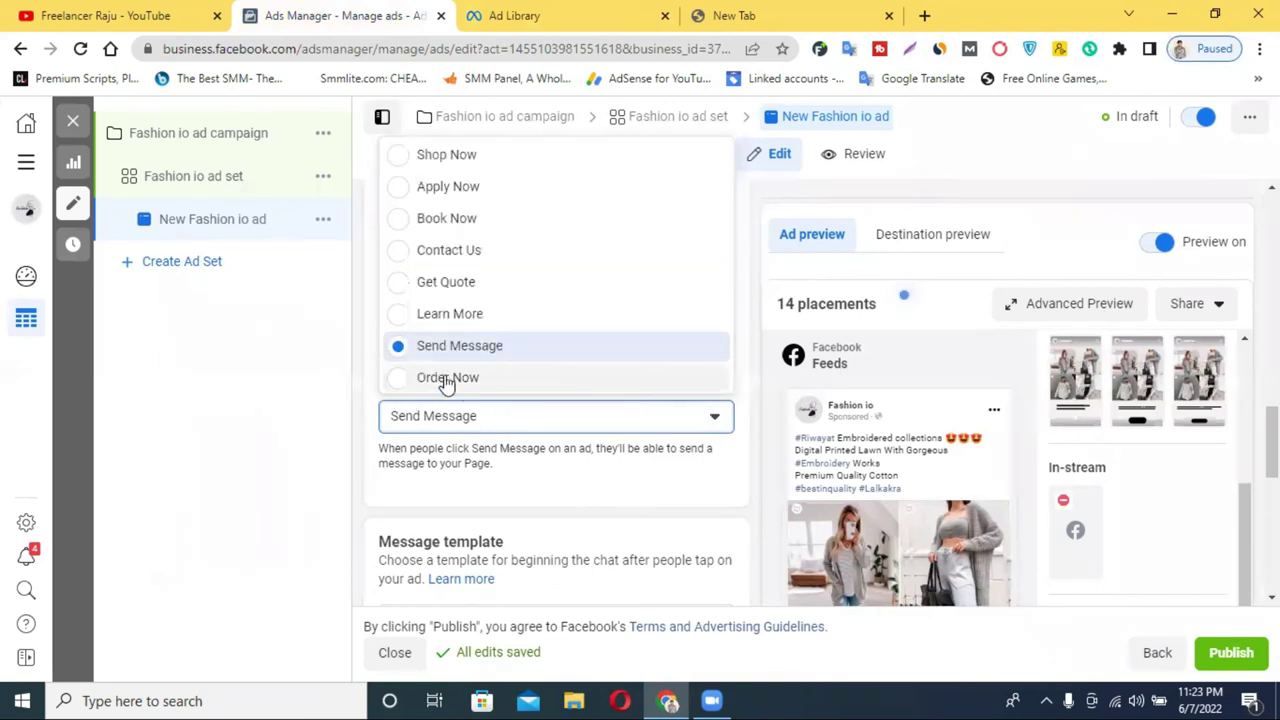
left_click(595, 378)
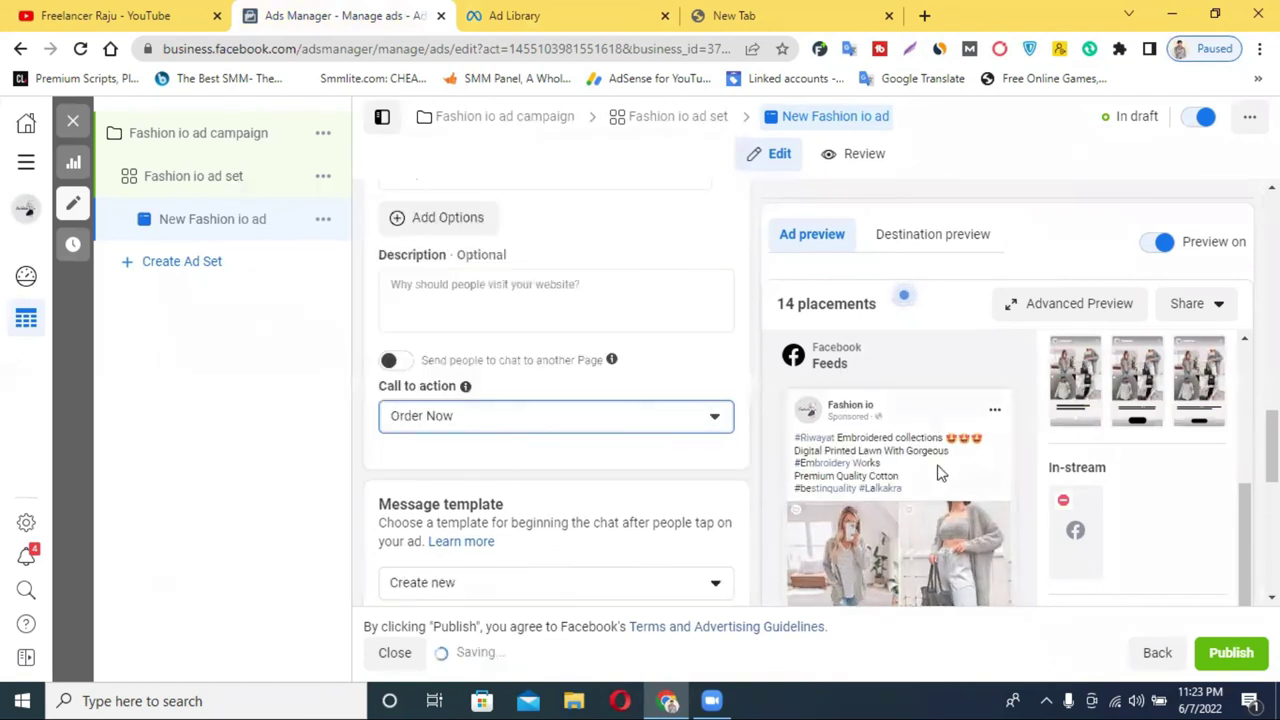
scroll(560, 420, "down", 3)
scroll(965, 483, "down", 5)
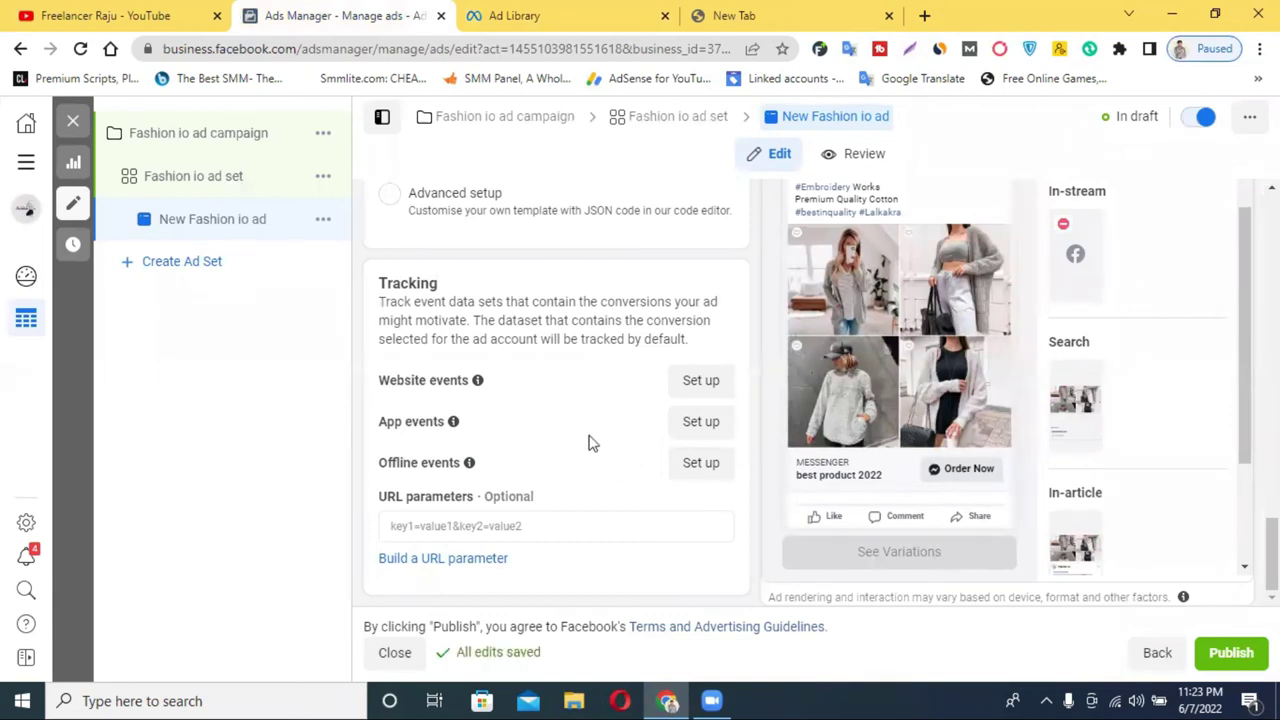
- Set the ad's call to action to Send Message and check the button in the feed preview
scroll(588, 443, "up", 8)
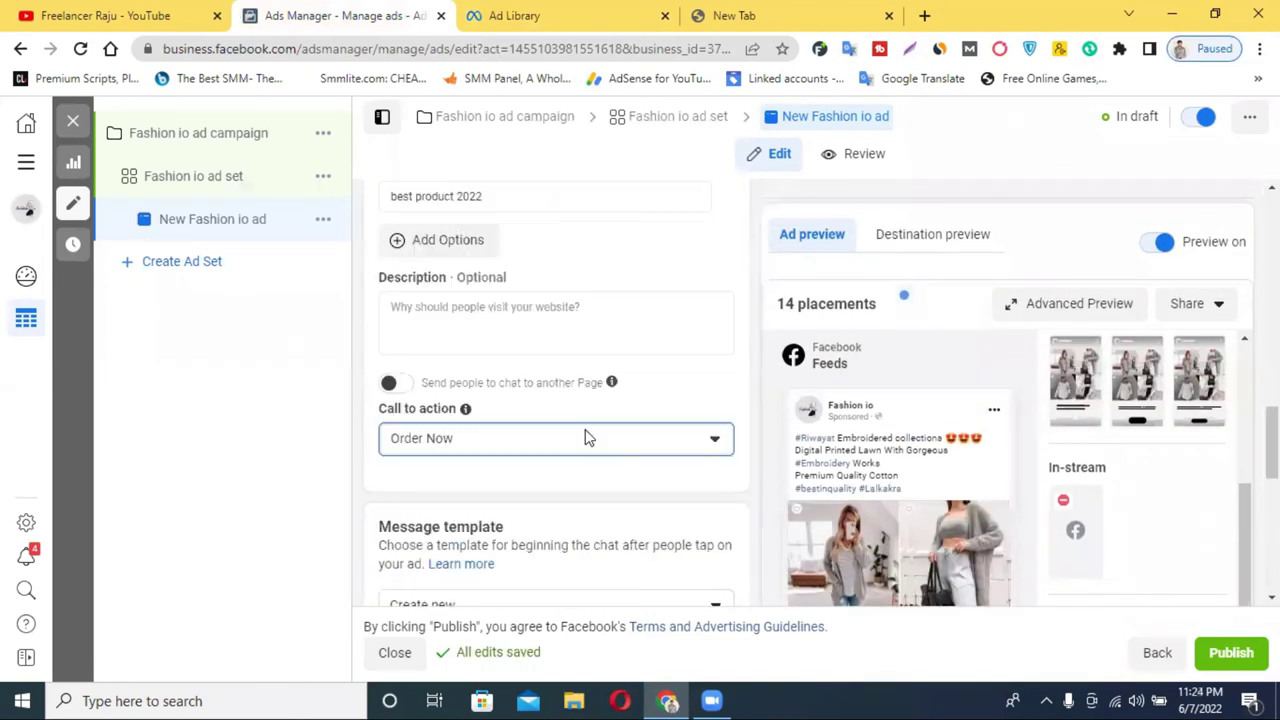
left_click(485, 447)
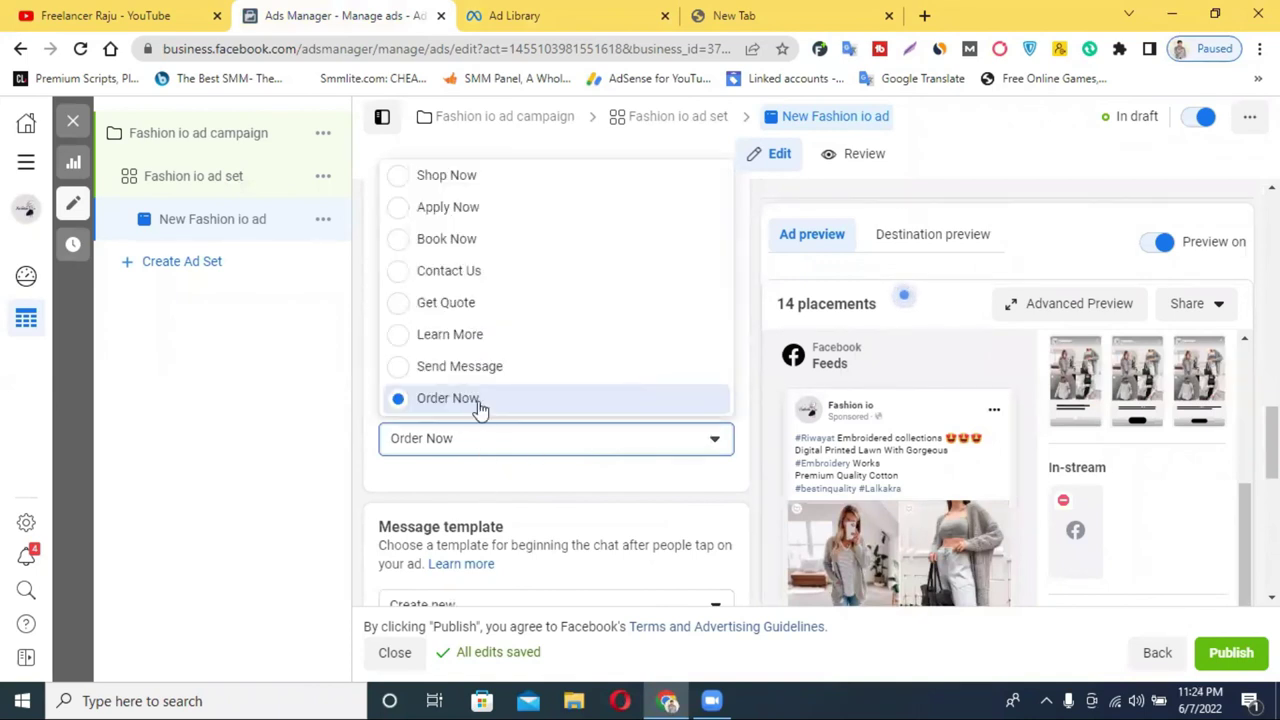
left_click(478, 368)
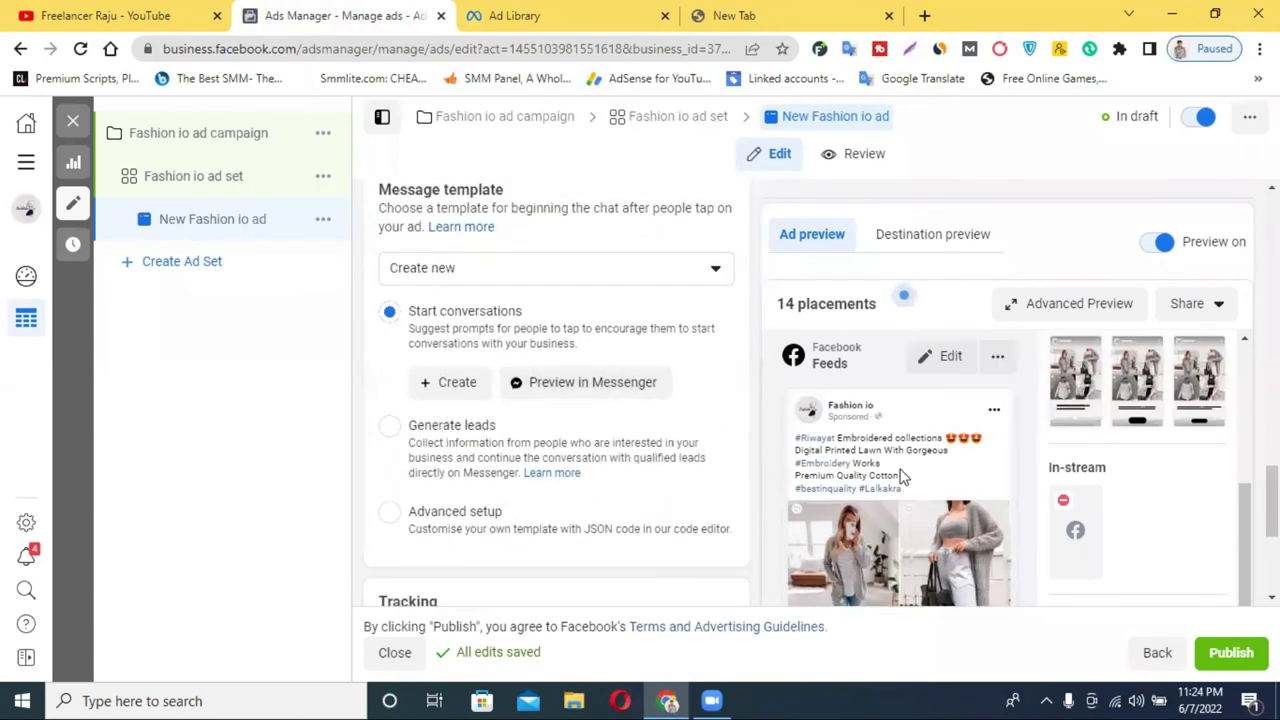
scroll(911, 468, "down", 3)
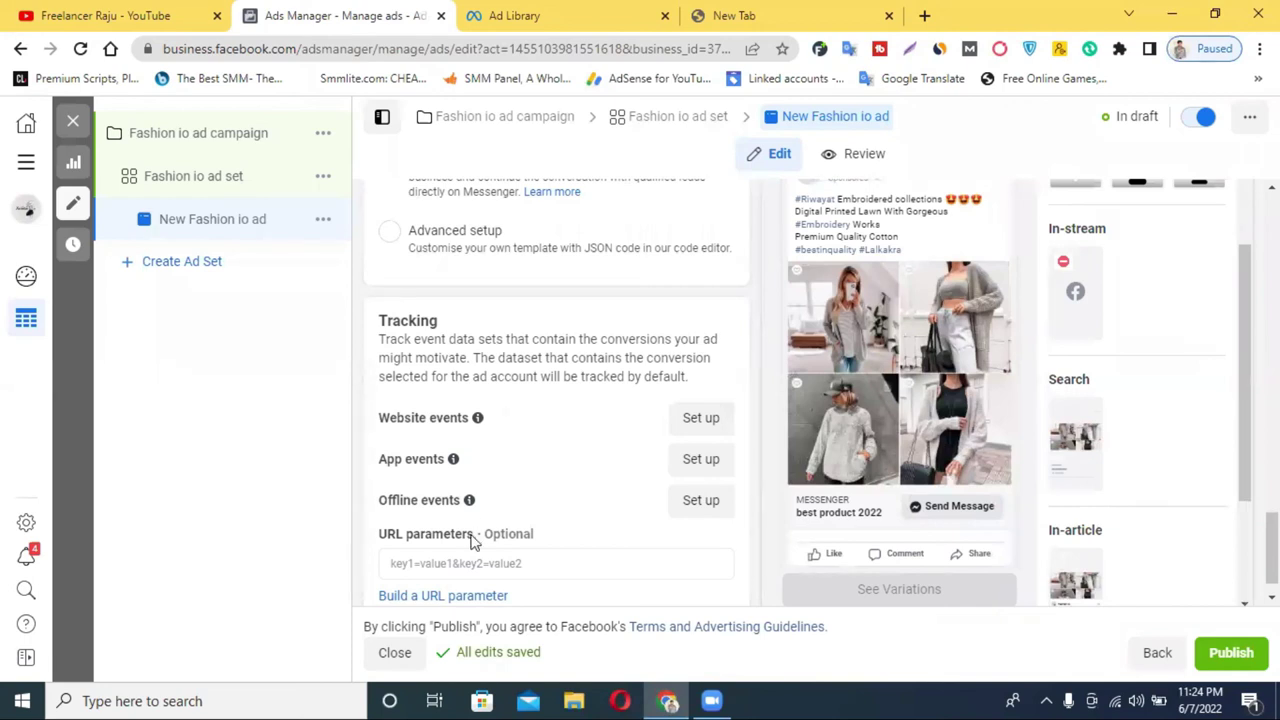
- Examine the ad's message template choices and its tracking options for website, app and offline events and URL parameters
left_click_drag(405, 422, 451, 423)
left_click_drag(404, 458, 397, 494)
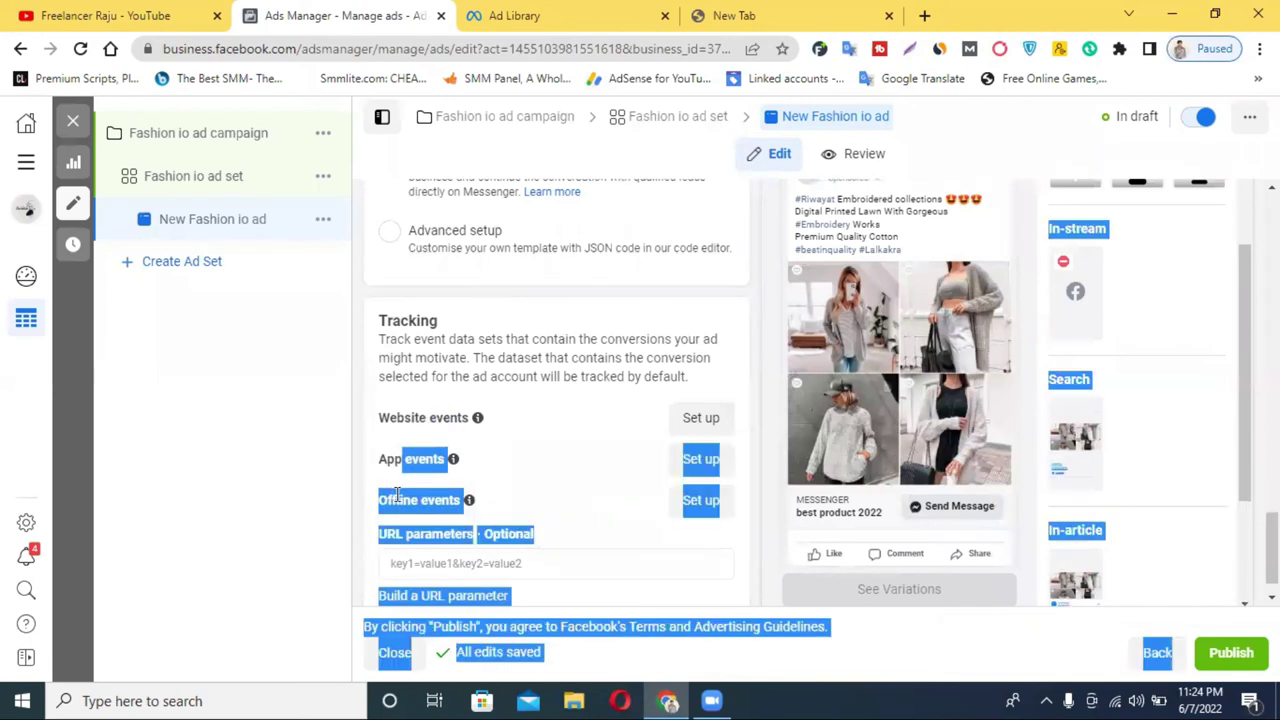
left_click(447, 500)
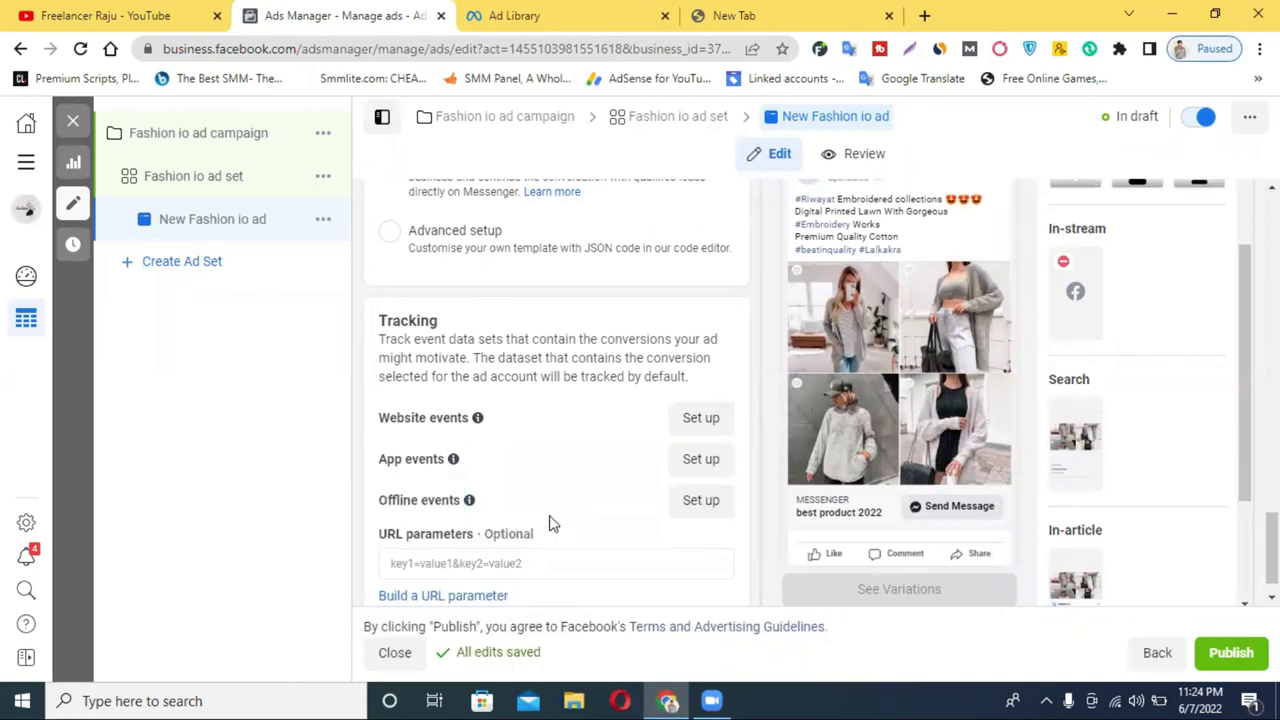
scroll(550, 525, "down", 1)
scroll(450, 390, "up", 2)
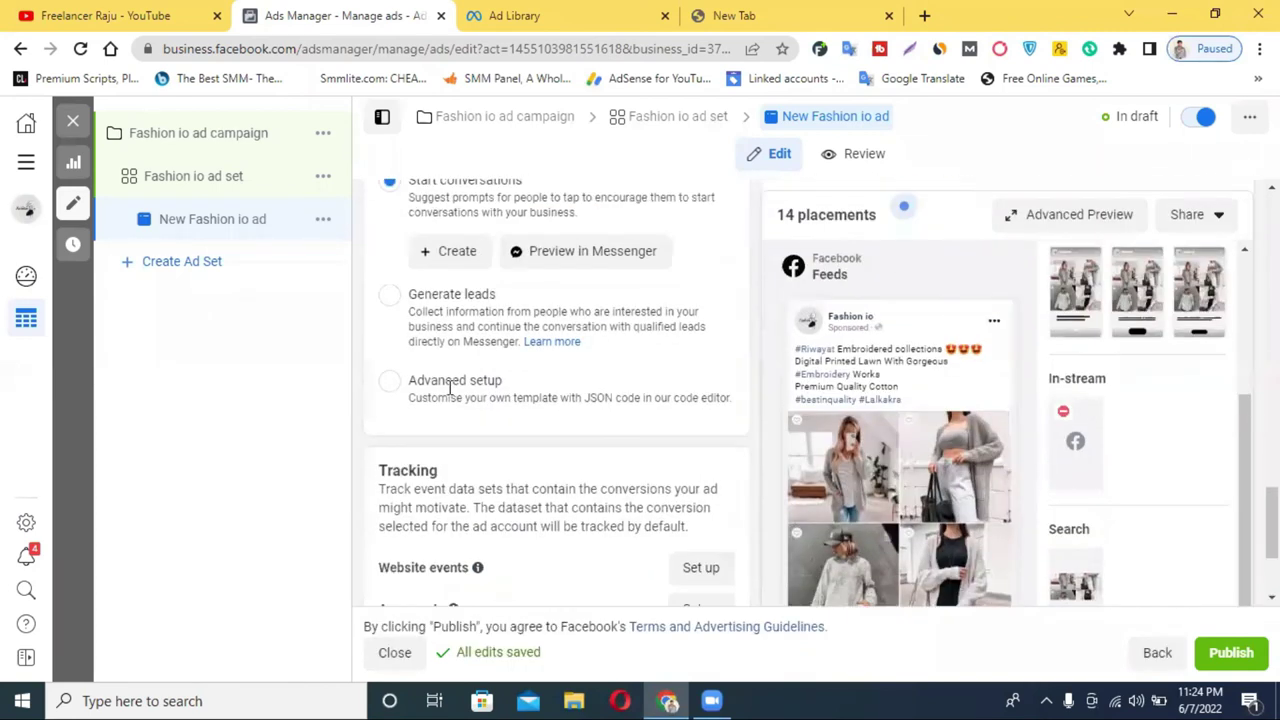
scroll(450, 395, "up", 3)
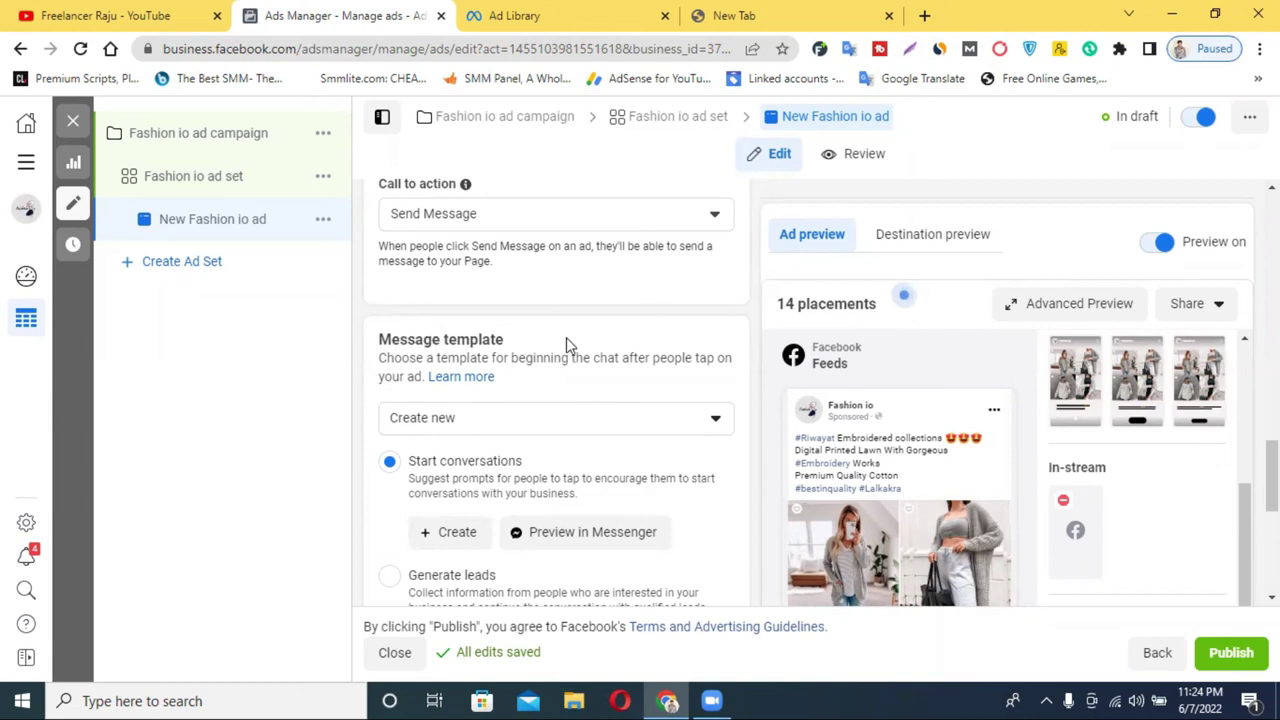
scroll(566, 343, "up", 2)
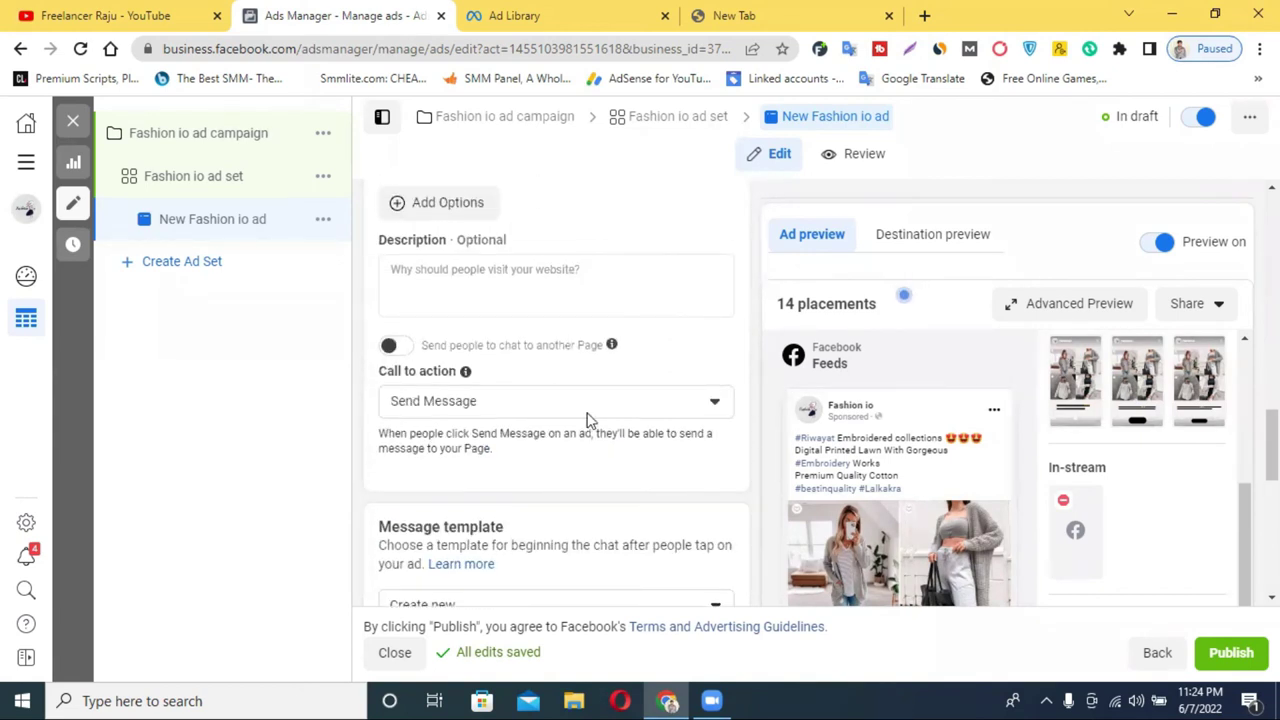
scroll(672, 417, "down", 2)
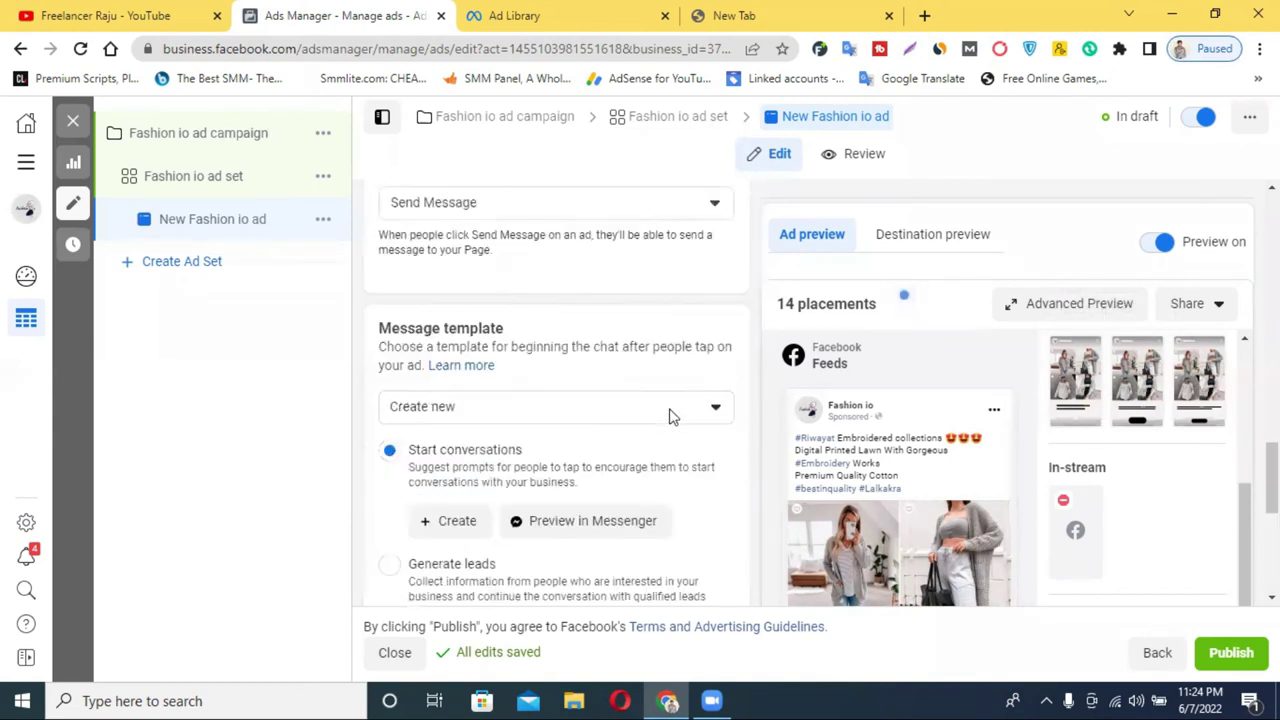
scroll(650, 425, "down", 5)
scroll(597, 334, "up", 1)
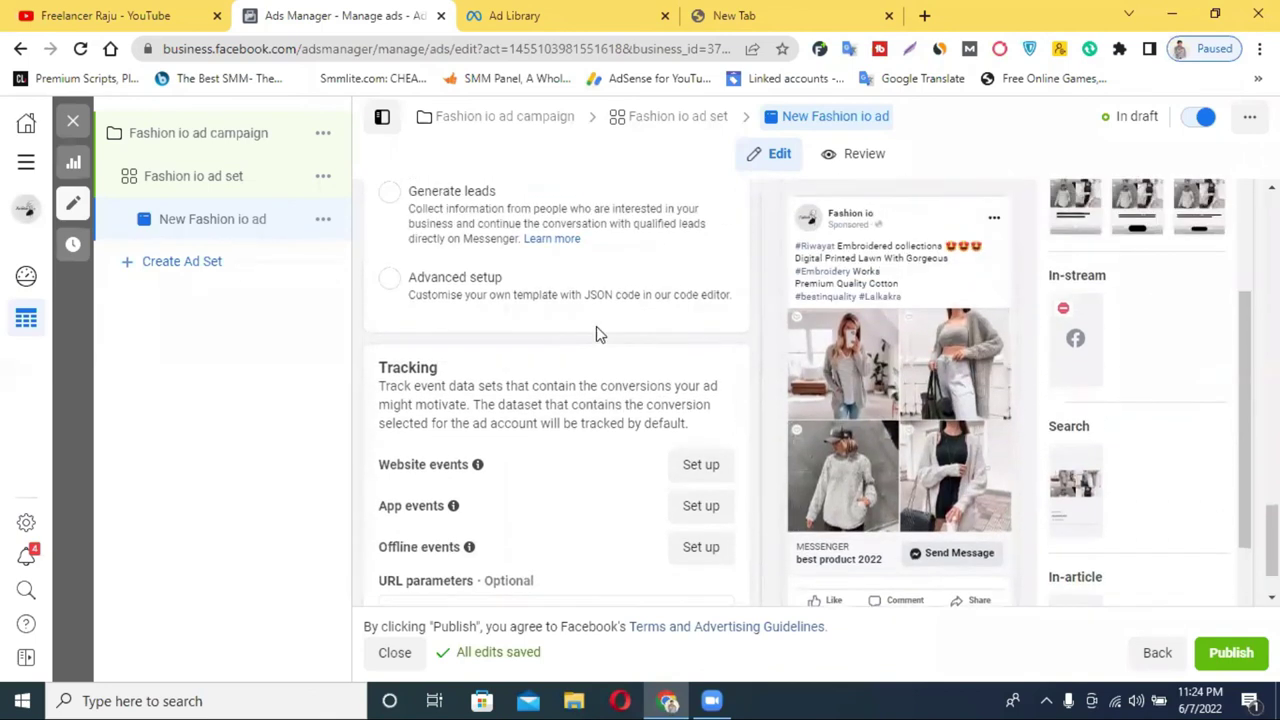
scroll(597, 334, "up", 2)
scroll(900, 449, "down", 2)
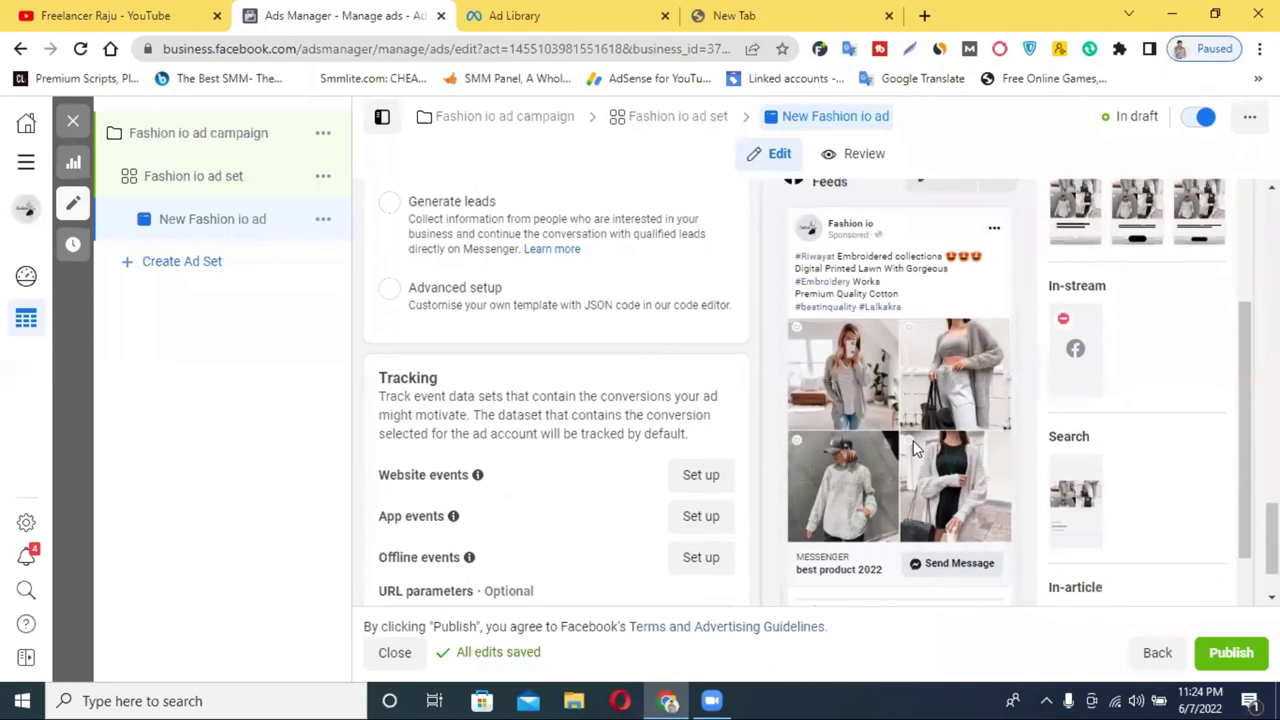
scroll(913, 449, "down", 1)
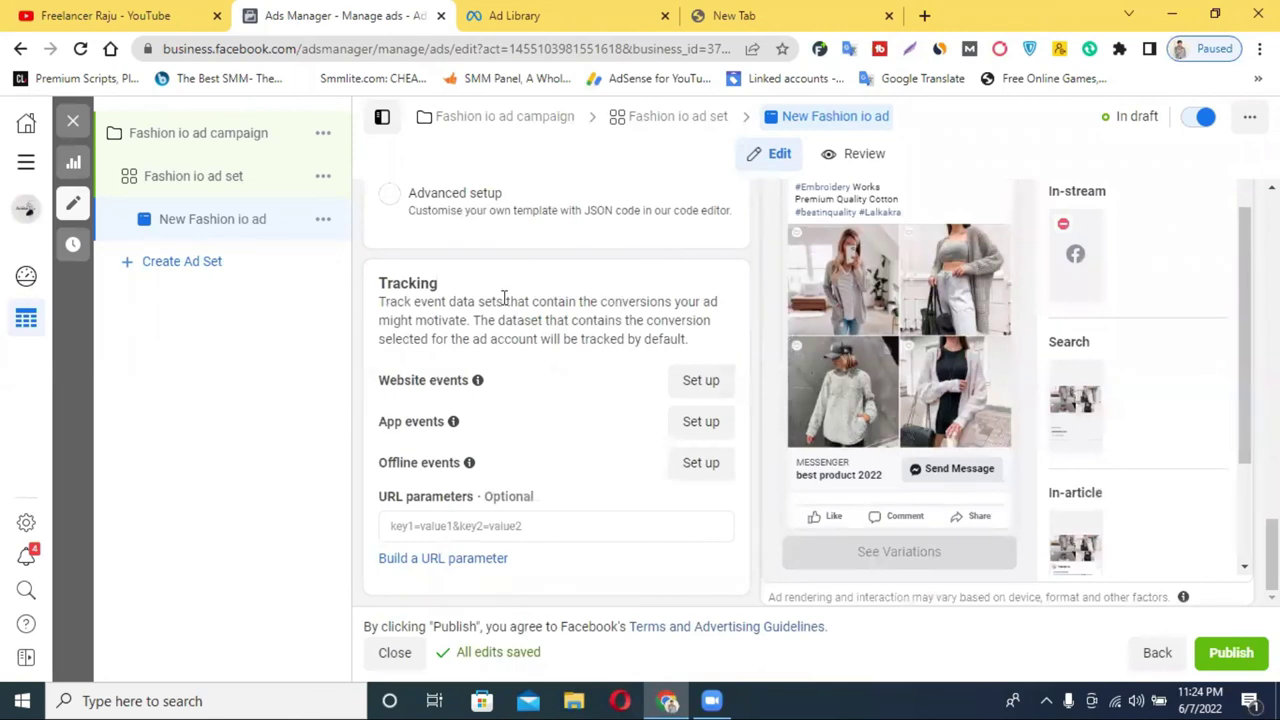
scroll(504, 300, "up", 4)
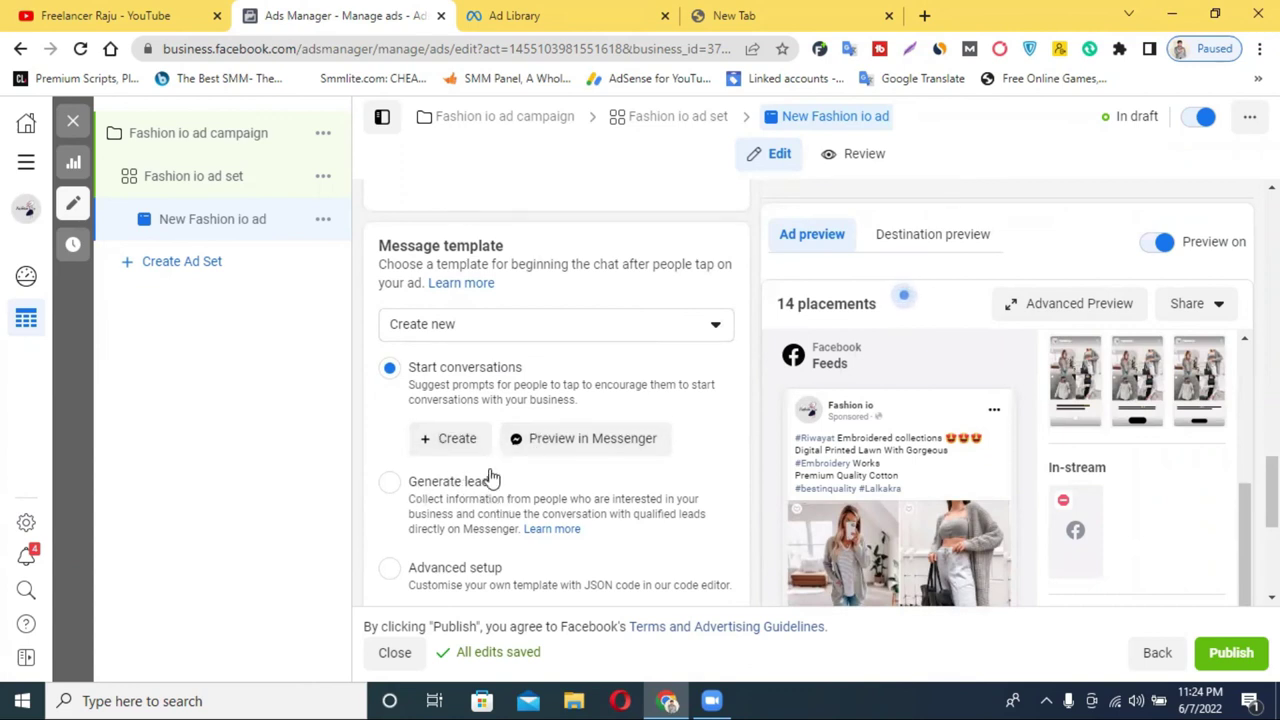
scroll(528, 481, "down", 2)
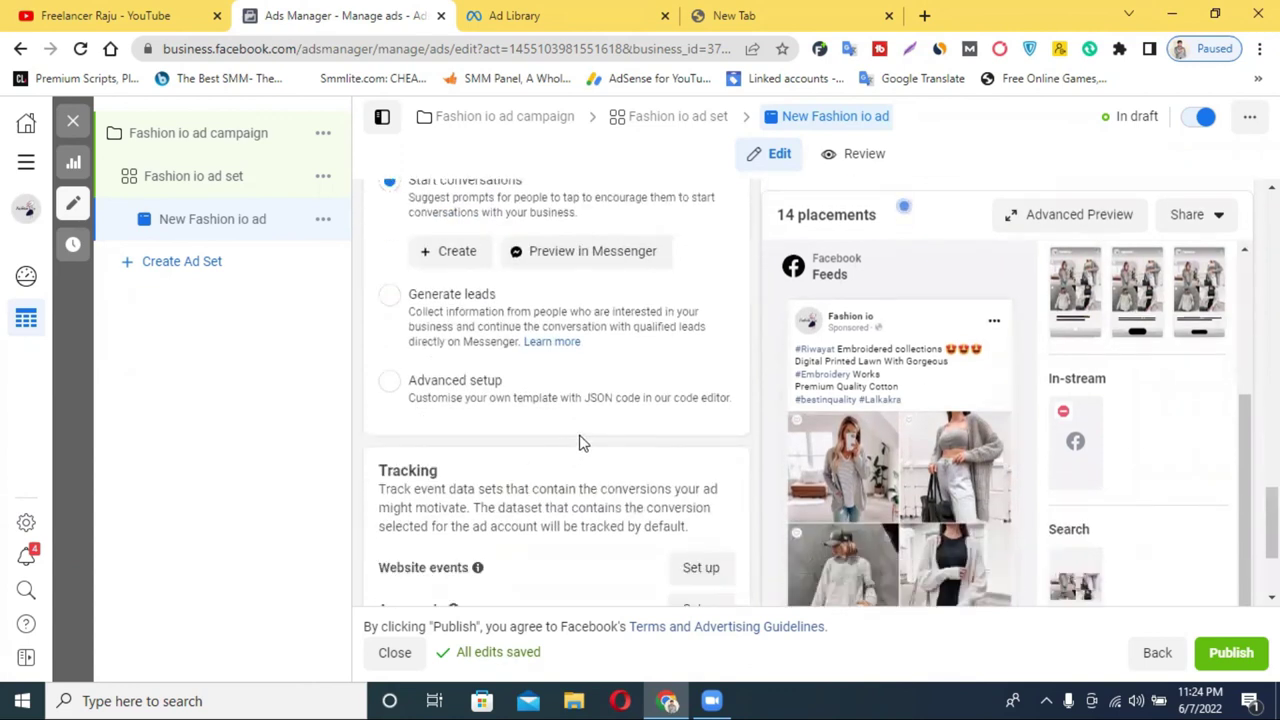
scroll(600, 413, "up", 3)
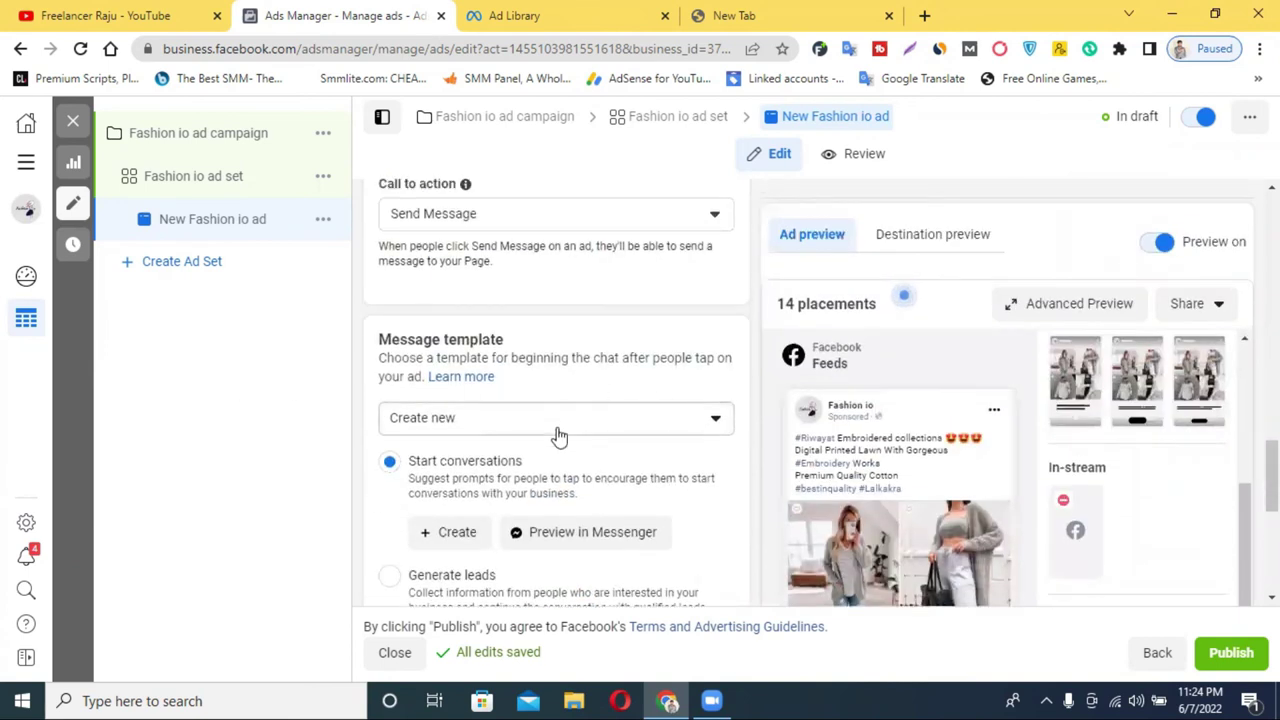
- Review the ad's description, headline, primary text, media, format, Facebook Page and Instagram account settings
scroll(578, 353, "up", 2)
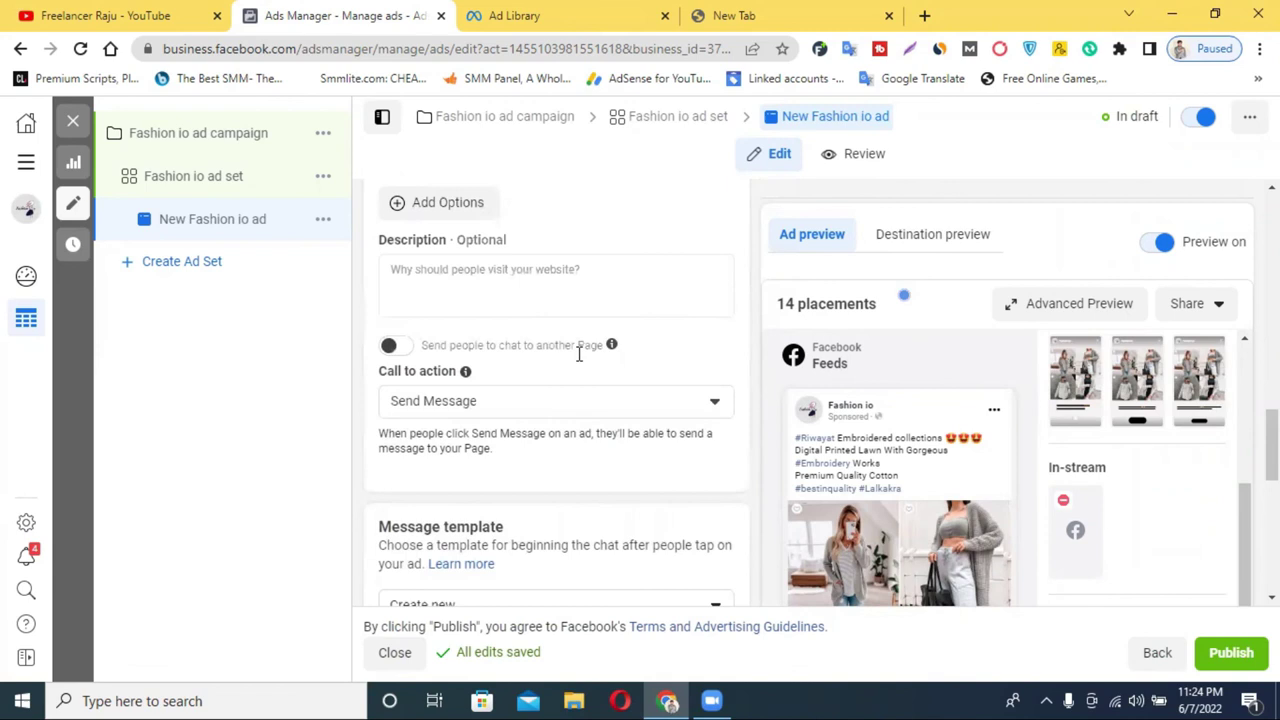
scroll(445, 360, "up", 1)
left_click(461, 371)
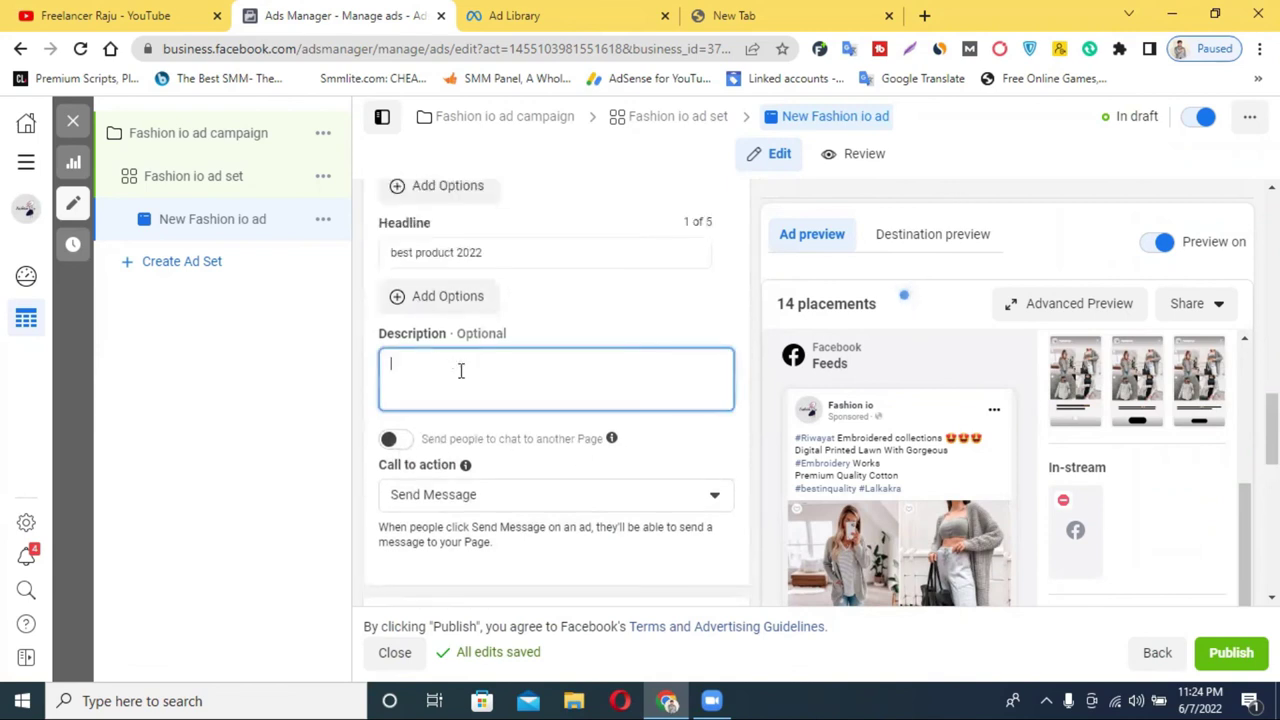
scroll(461, 371, "up", 3)
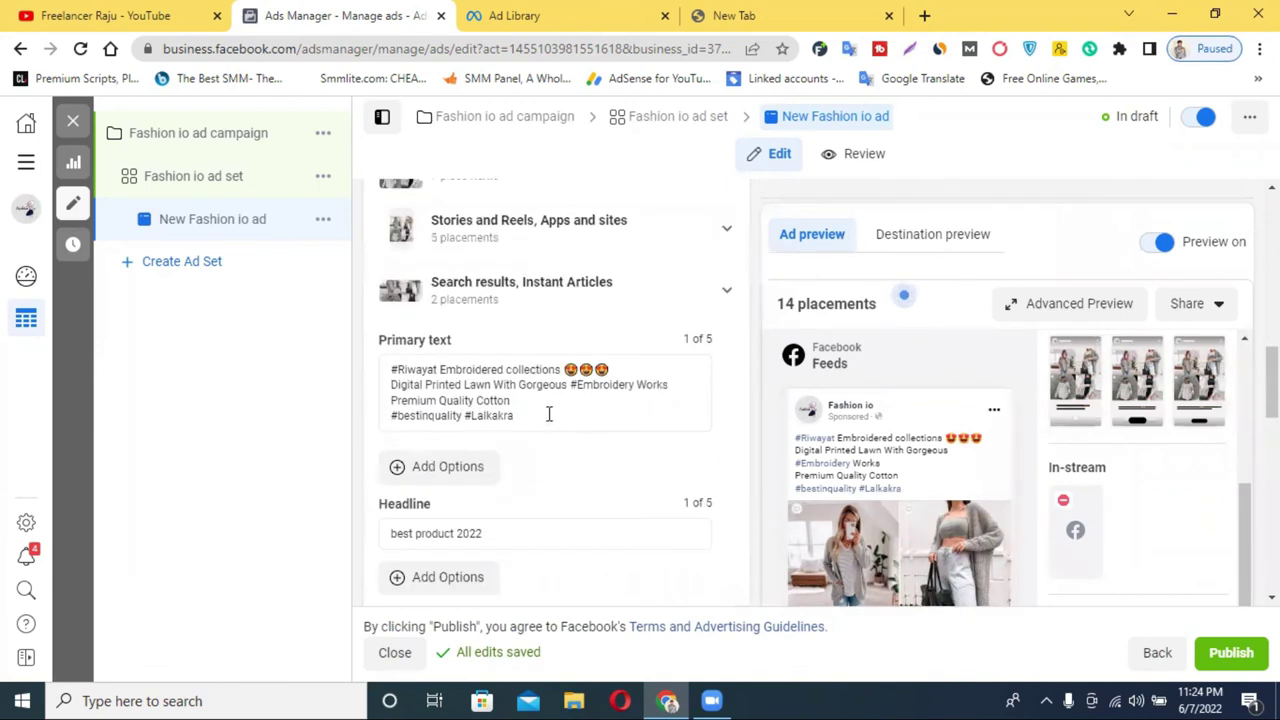
scroll(628, 520, "up", 4)
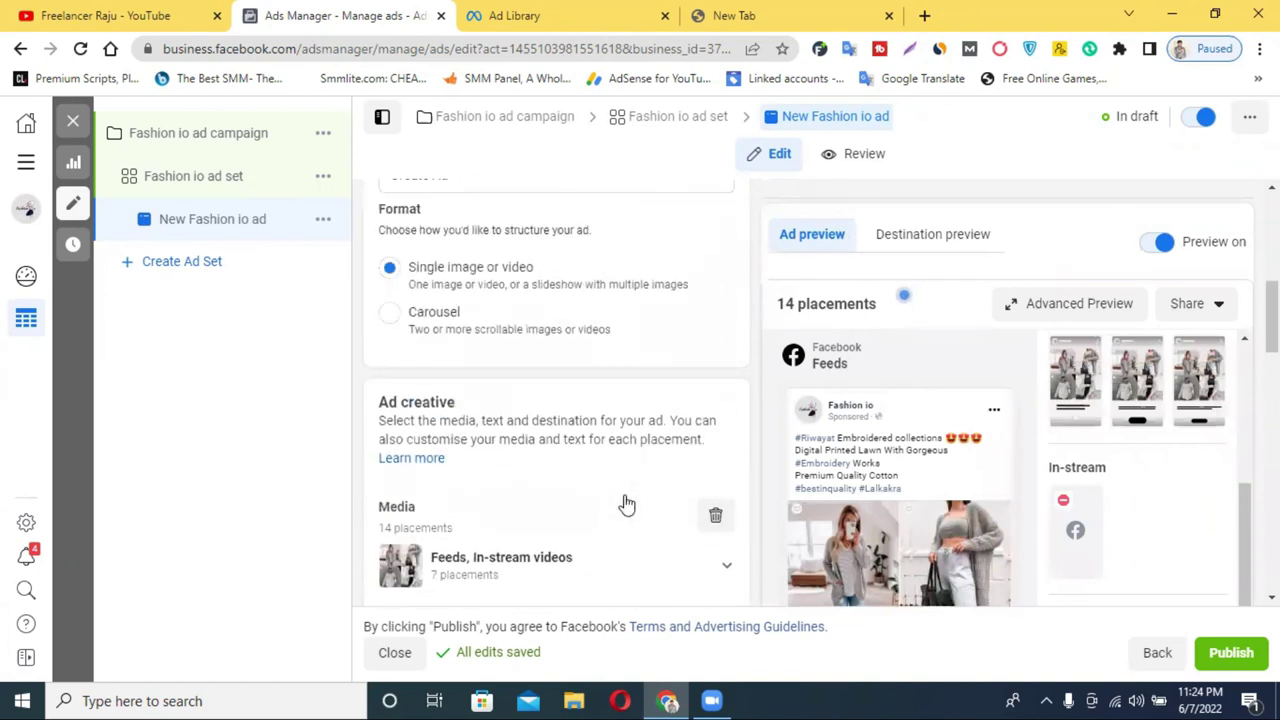
scroll(626, 504, "up", 1)
scroll(628, 490, "up", 3)
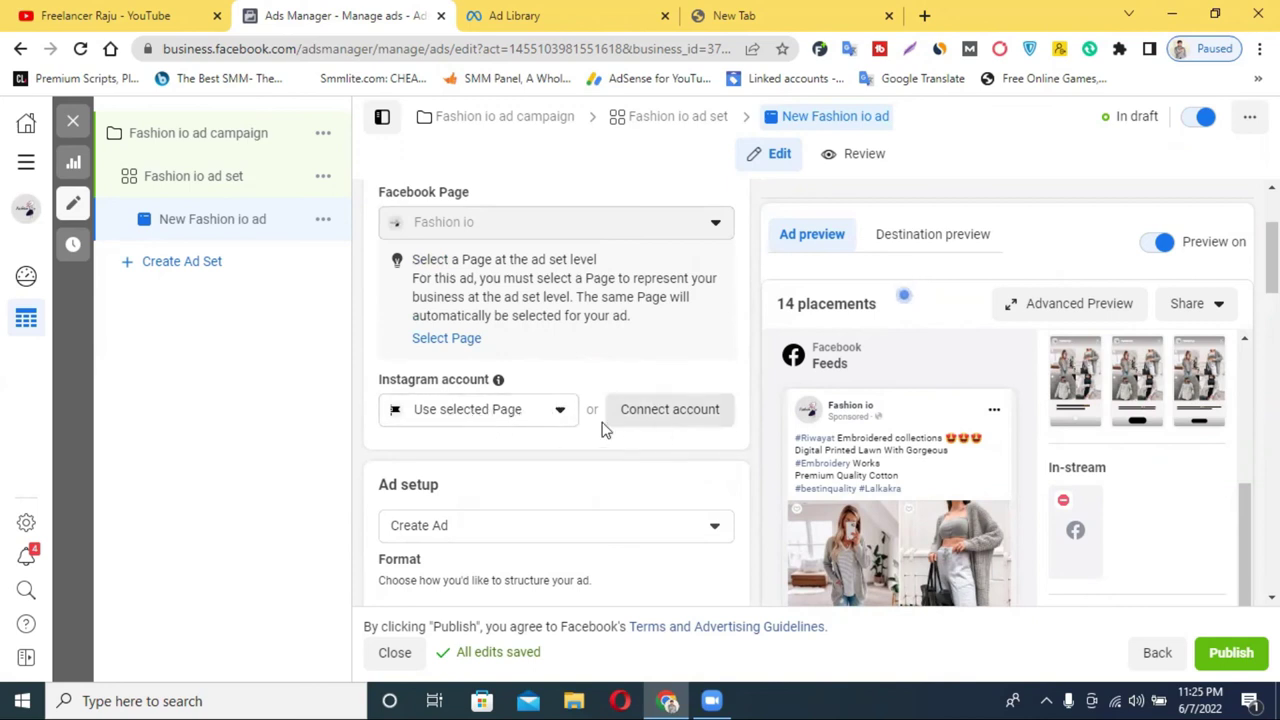
scroll(594, 402, "down", 10)
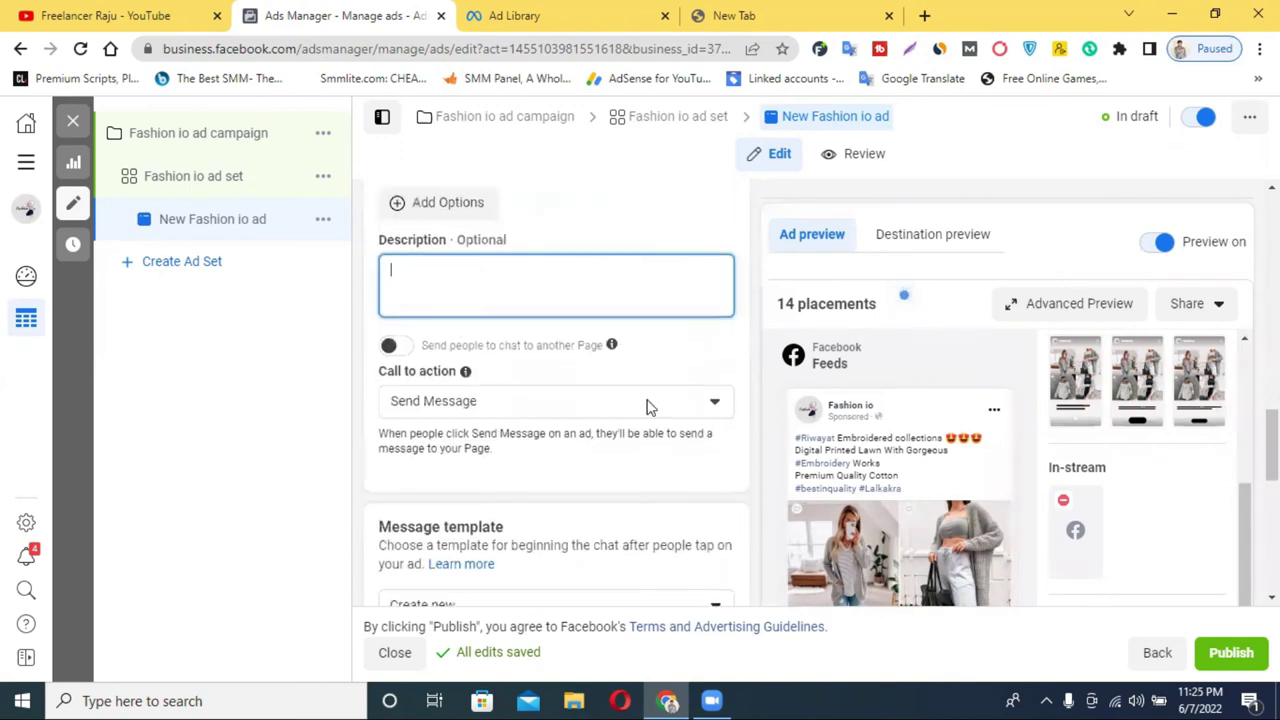